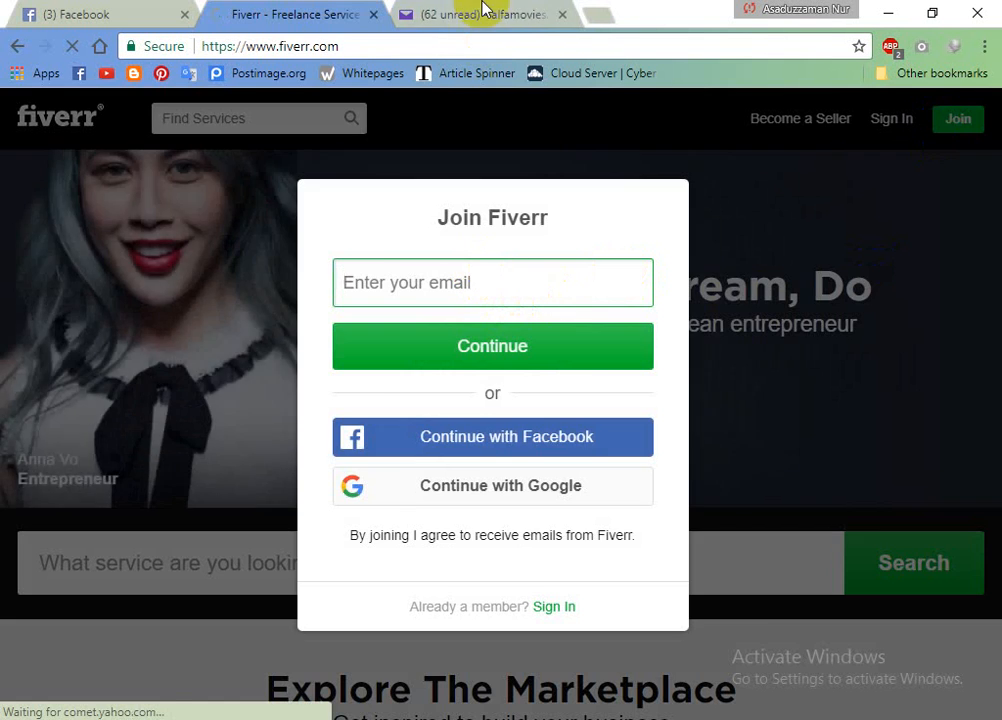
# Switch to Yahoo Mail and copy the account's email address from the profile details
pyautogui.click(481, 12)
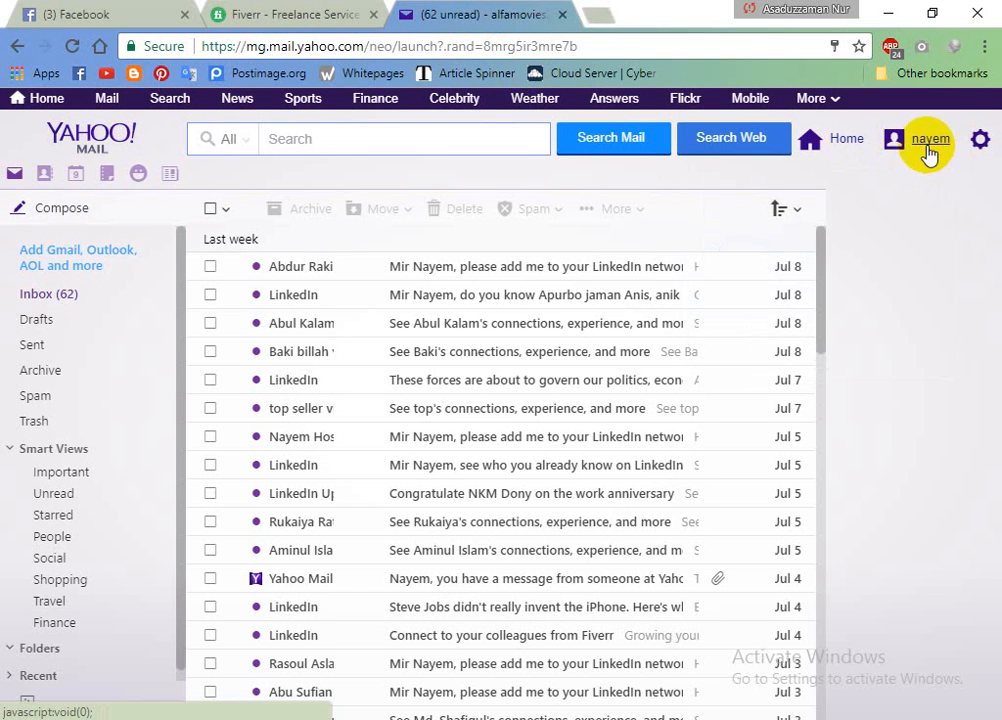
pyautogui.moveTo(928, 152)
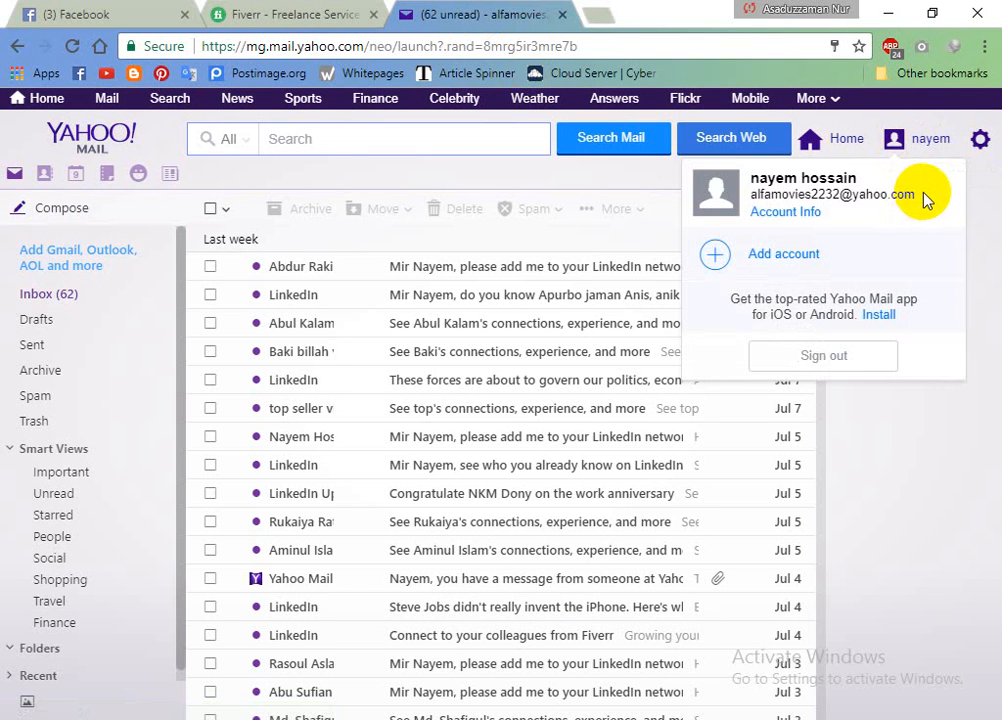
pyautogui.moveTo(921, 195); pyautogui.dragTo(750, 194)
pyautogui.hotkey('ctrl', 'c')
# Return to Fiverr, paste the copied email address into the join form and continue
pyautogui.click(286, 12)
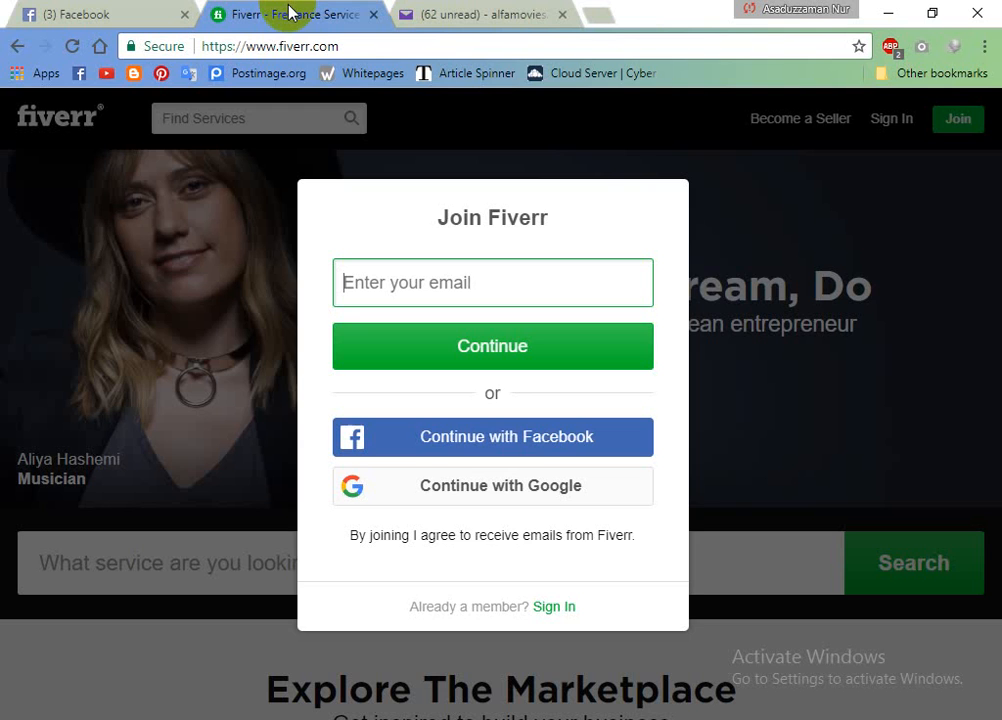
pyautogui.rightClick(374, 287)
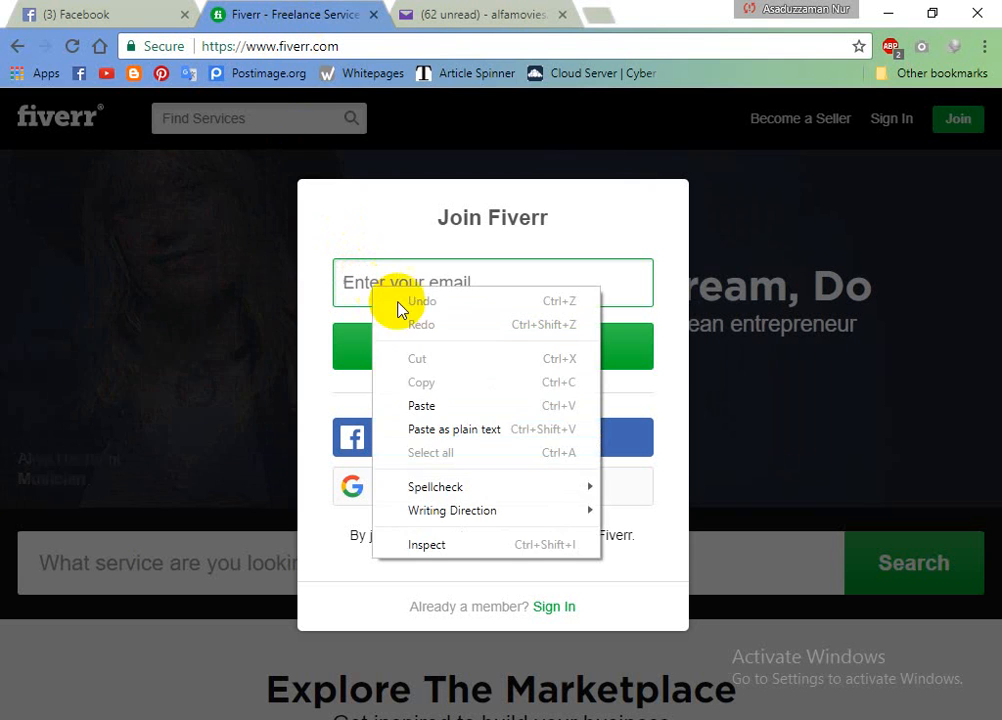
pyautogui.click(425, 409)
pyautogui.click(493, 350)
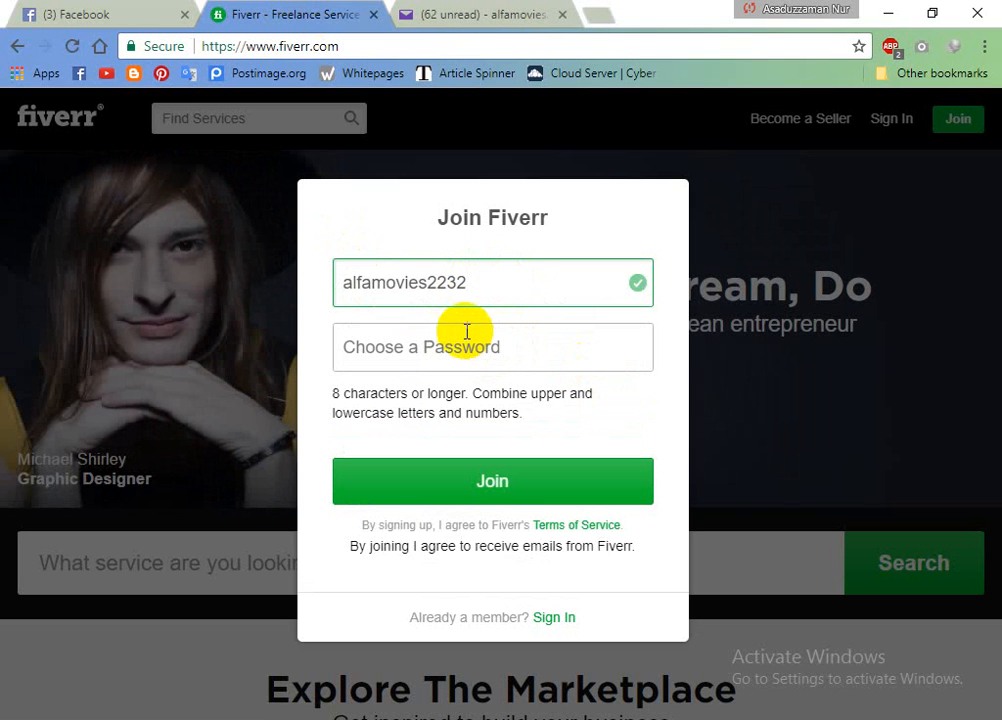
# Shorten the suggested username in the join form by deleting its trailing digits
pyautogui.click(476, 282)
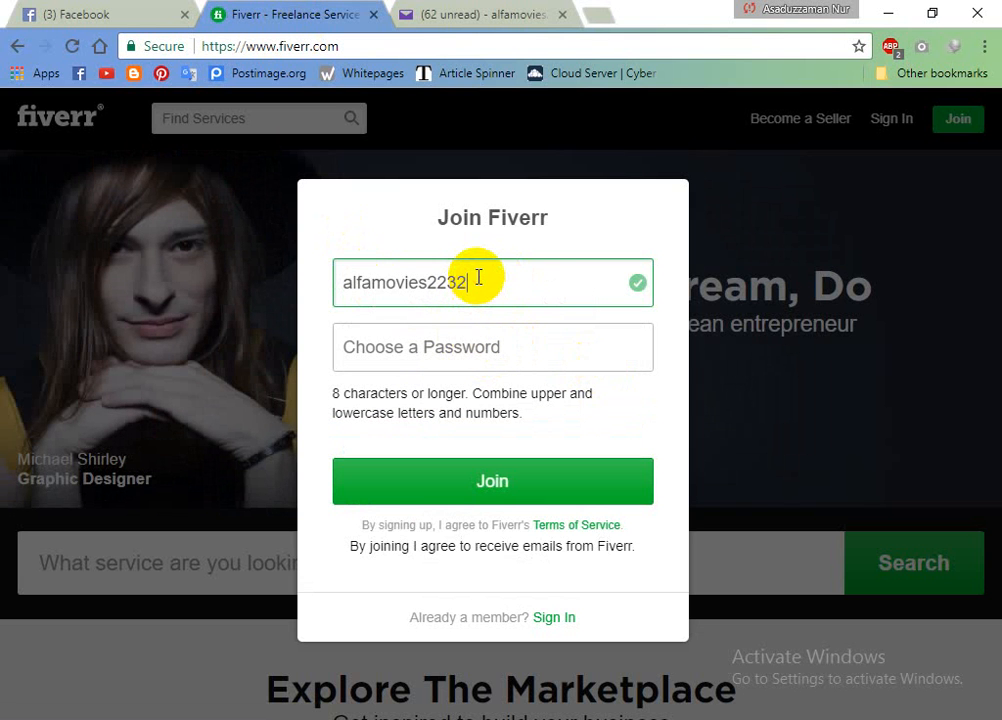
pyautogui.click(476, 278)
pyautogui.moveTo(476, 279); pyautogui.dragTo(432, 279)
pyautogui.press('BackSpace')
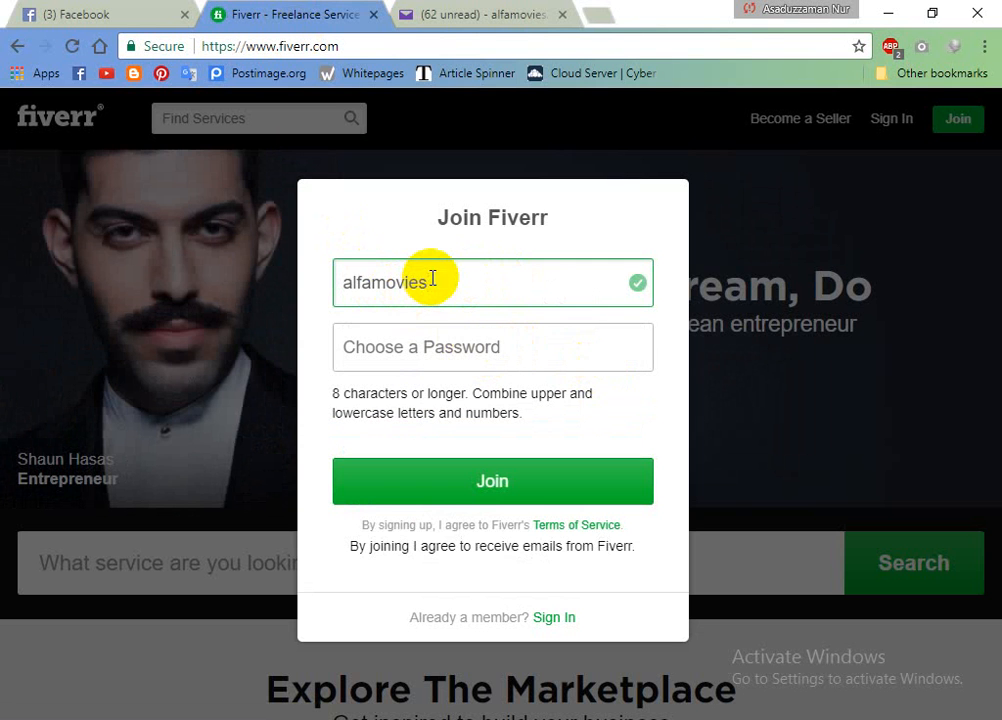
# Enter a password for the new account, submit the join form and decline saving the password in the browser
pyautogui.click(438, 338)
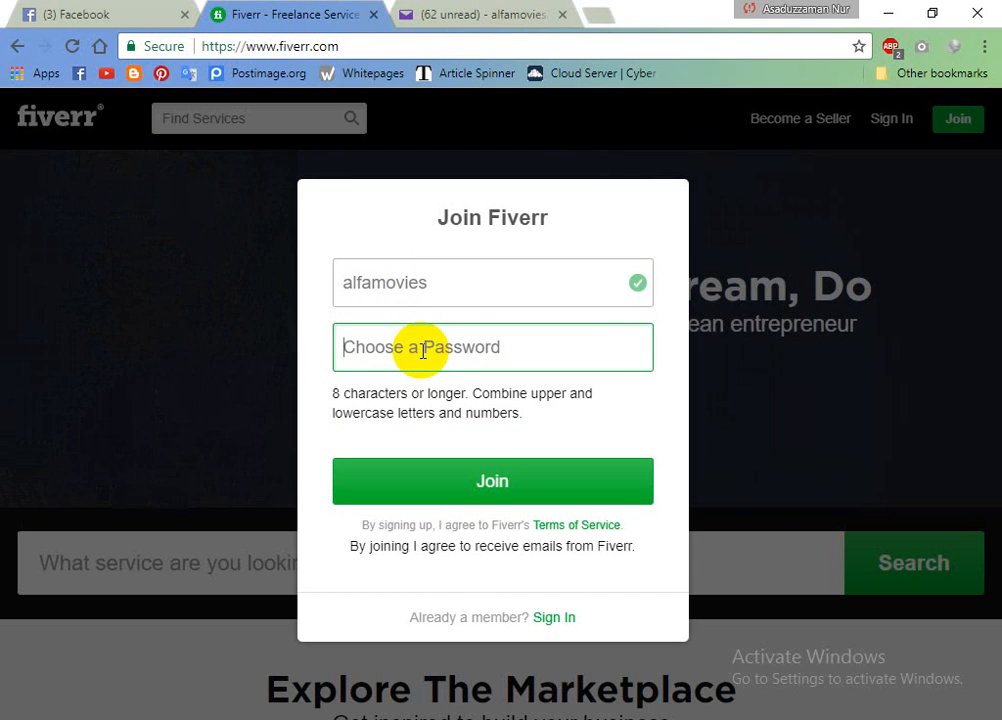
pyautogui.write('•••')
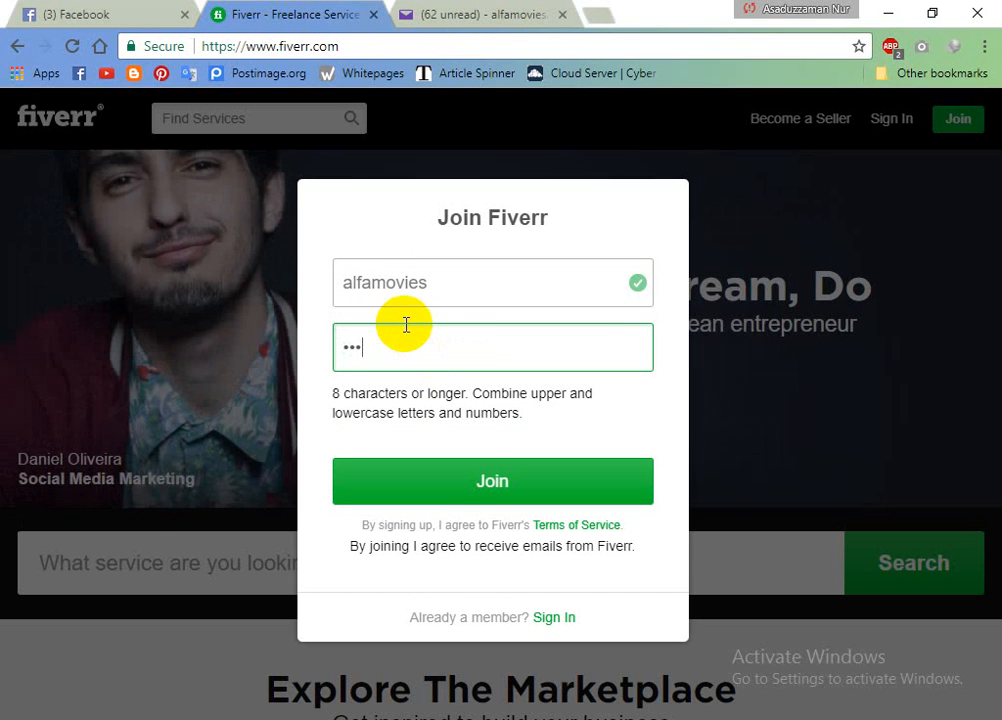
pyautogui.press('BackSpace')
pyautogui.press('BackSpace')
pyautogui.press('BackSpace')
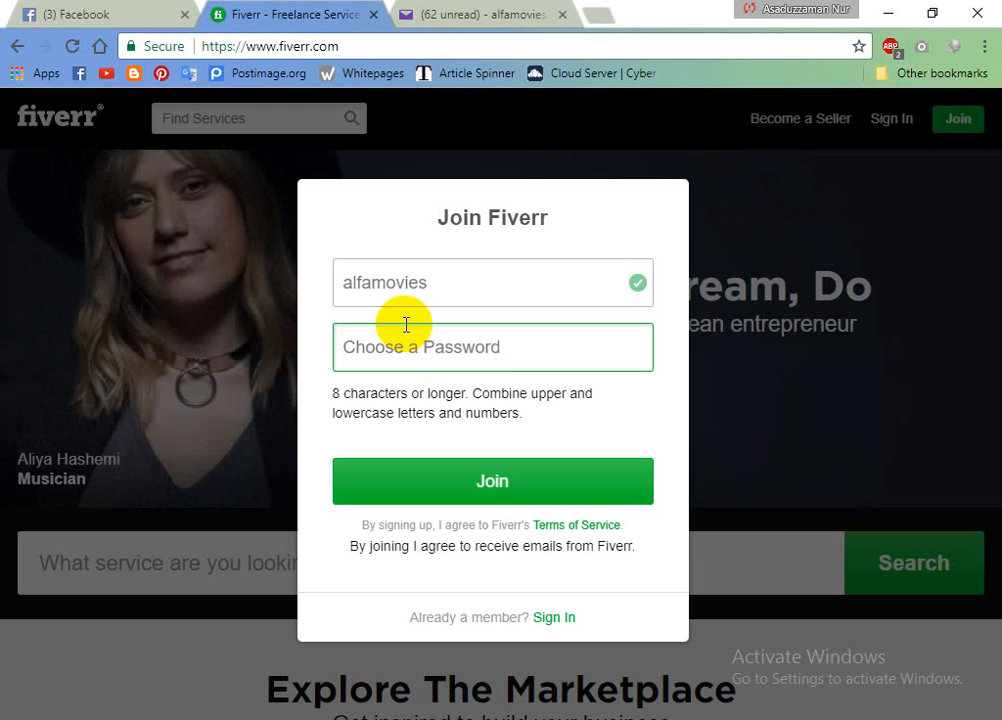
pyautogui.write('••••••')
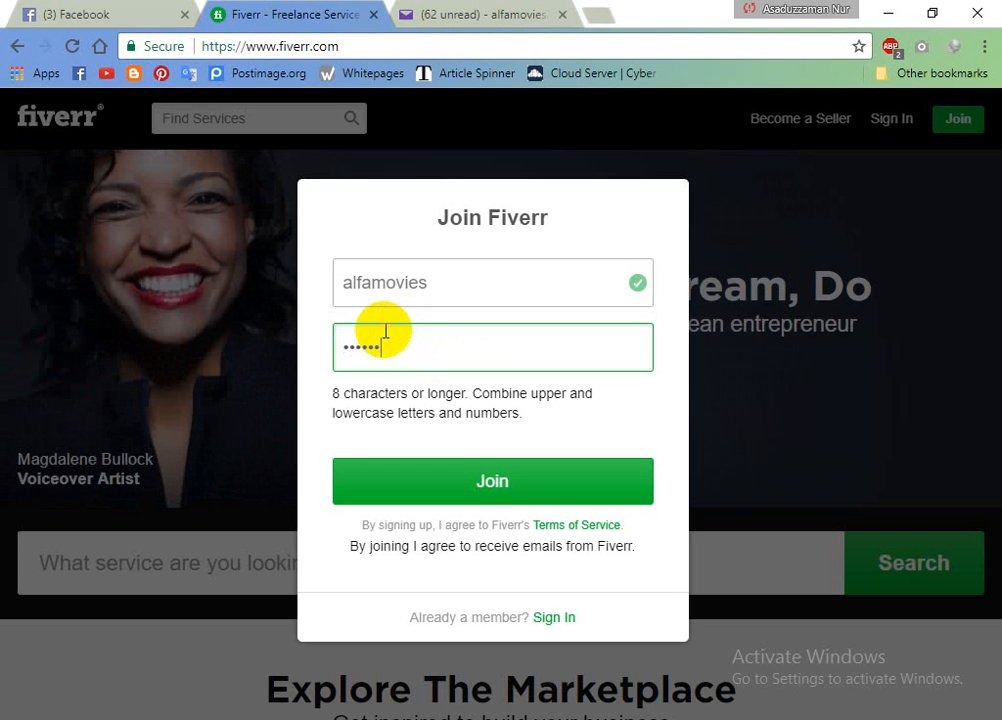
pyautogui.write('•••••')
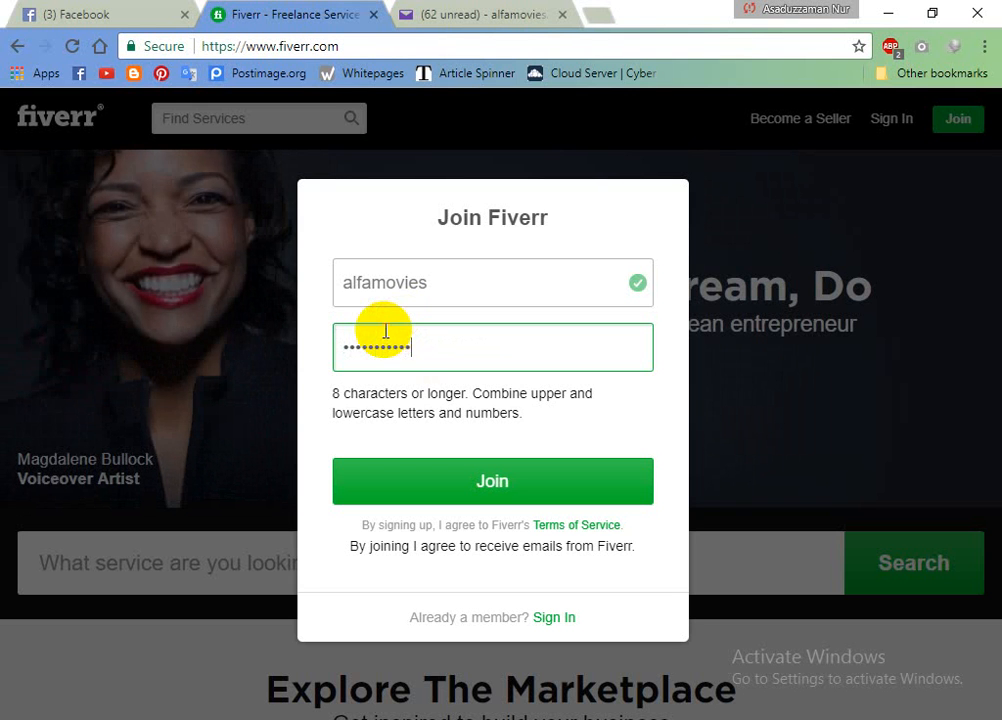
pyautogui.click(557, 427)
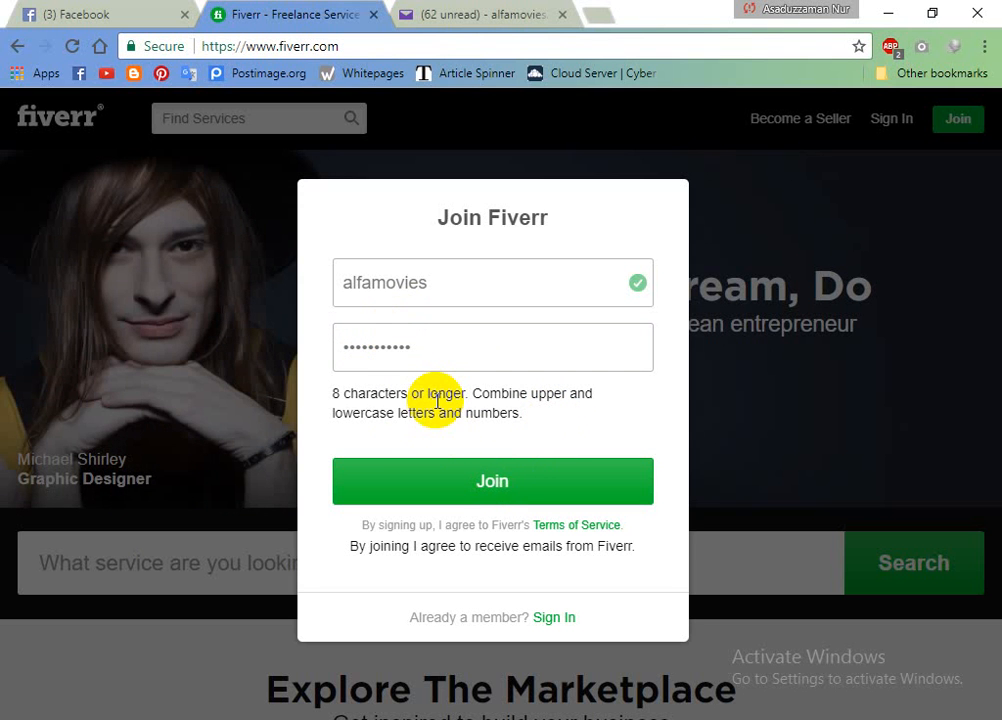
pyautogui.click(451, 484)
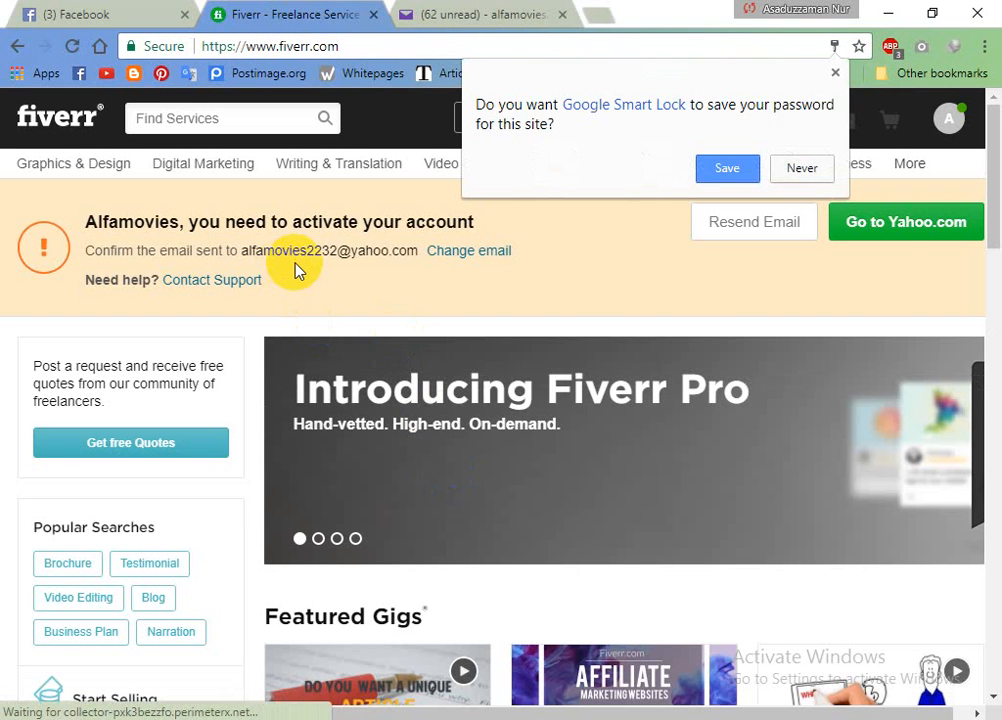
pyautogui.click(818, 170)
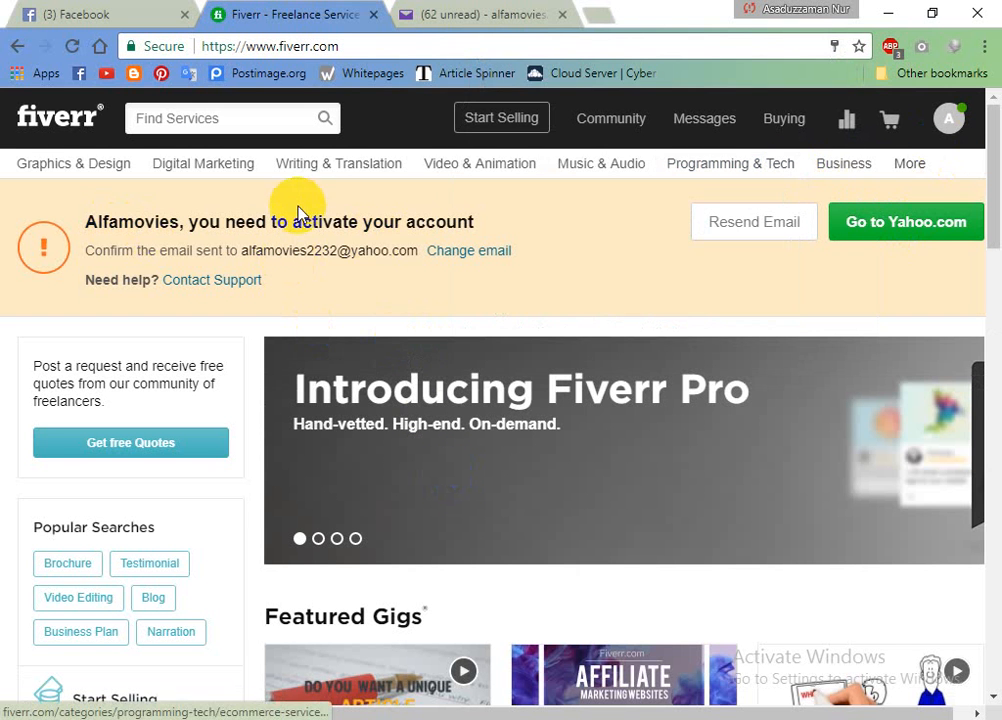
# Activate the new account through Fiverr's activation email in the reloaded Yahoo mailbox, and close the old Fiverr tab
pyautogui.click(436, 12)
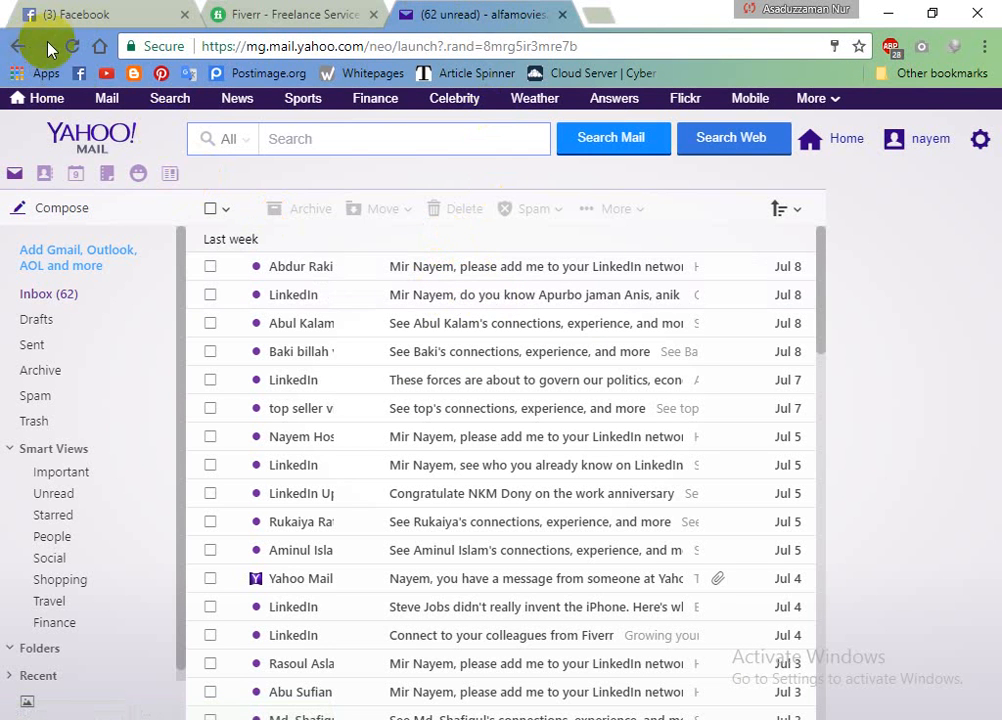
pyautogui.click(72, 46)
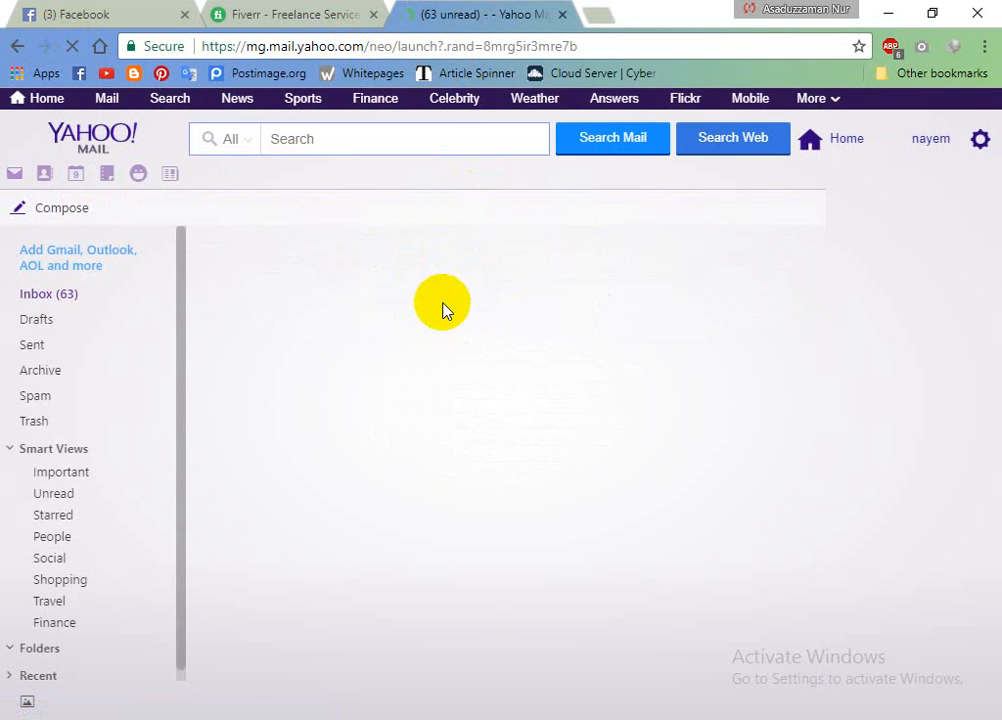
pyautogui.scroll(-4, 443, 310)
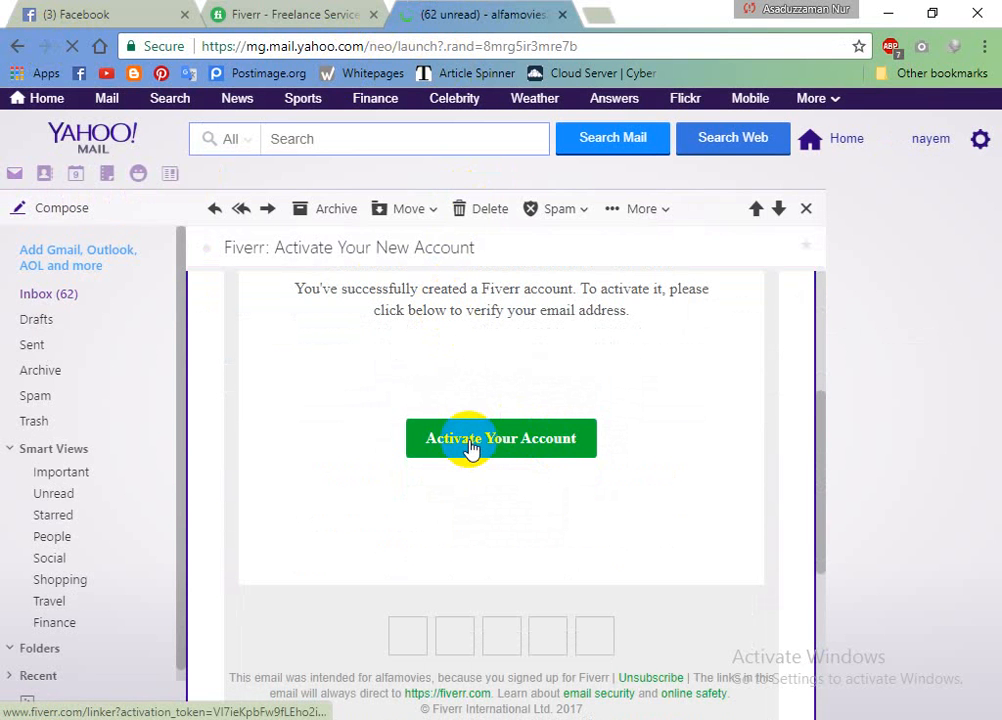
pyautogui.click(471, 448)
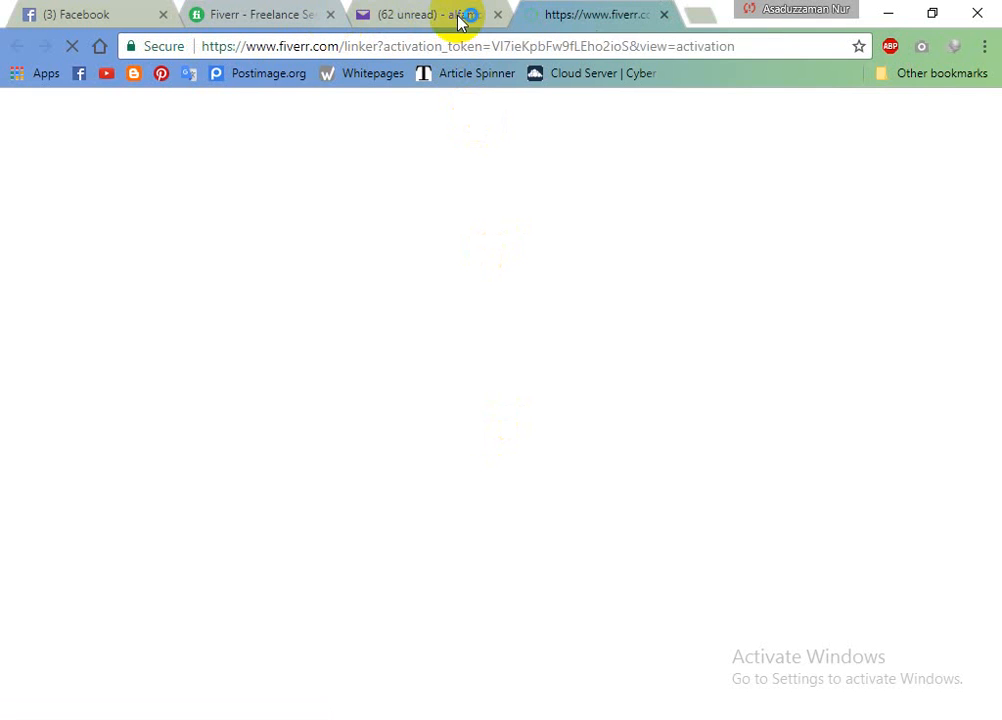
pyautogui.click(330, 15)
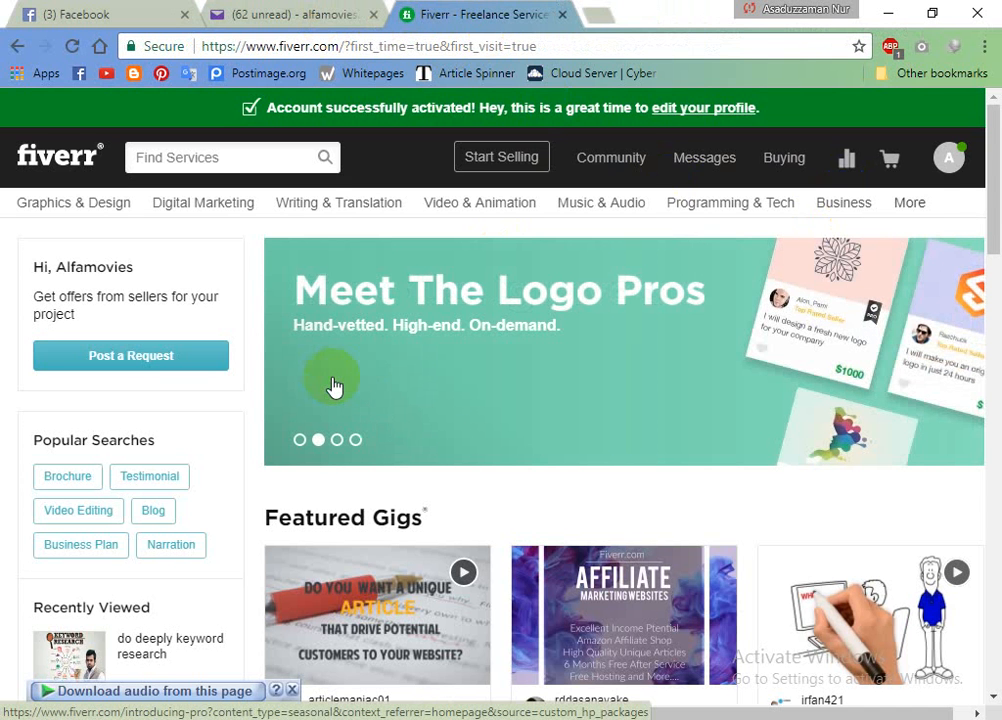
# Open the account's profile page and upload the Desktop image whose name starts with 17202900 as the profile photo
pyautogui.click(948, 160)
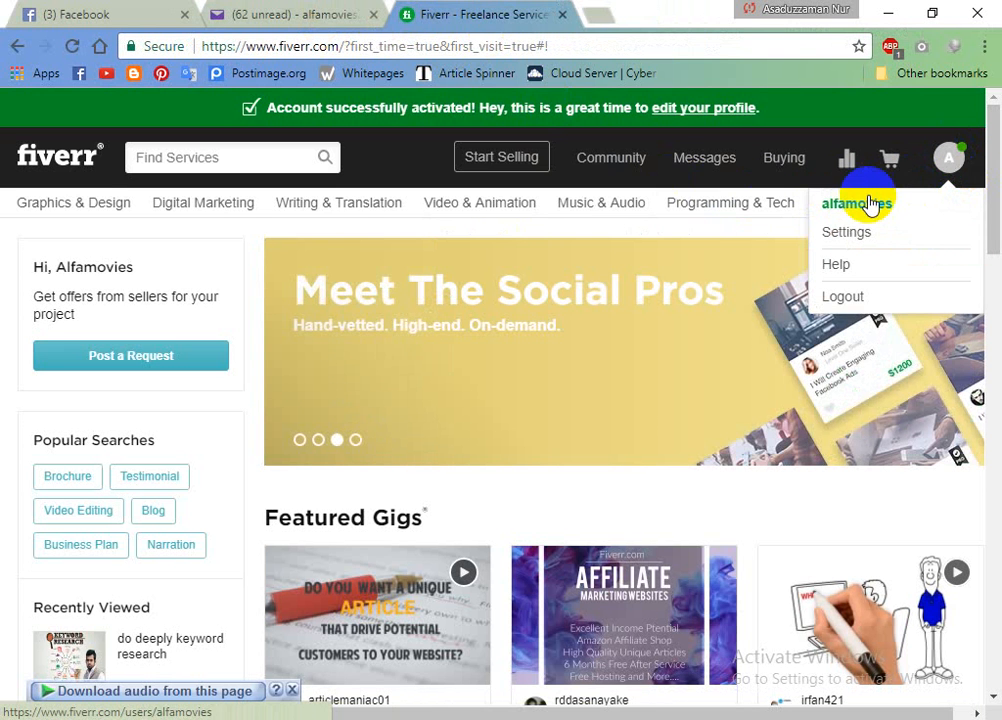
pyautogui.click(887, 207)
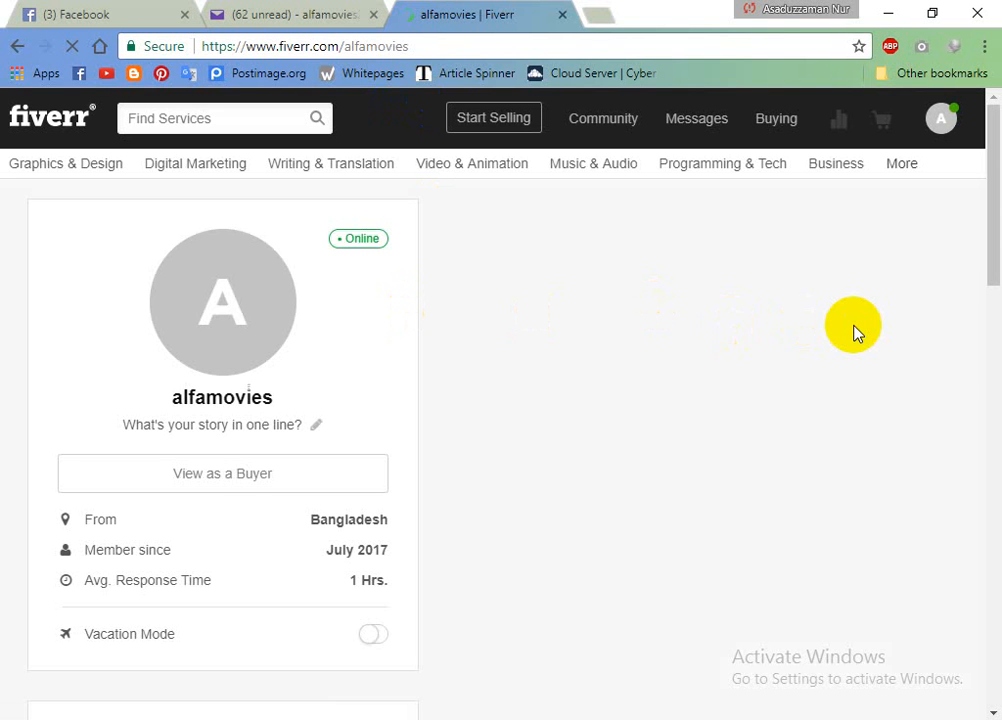
pyautogui.click(234, 300)
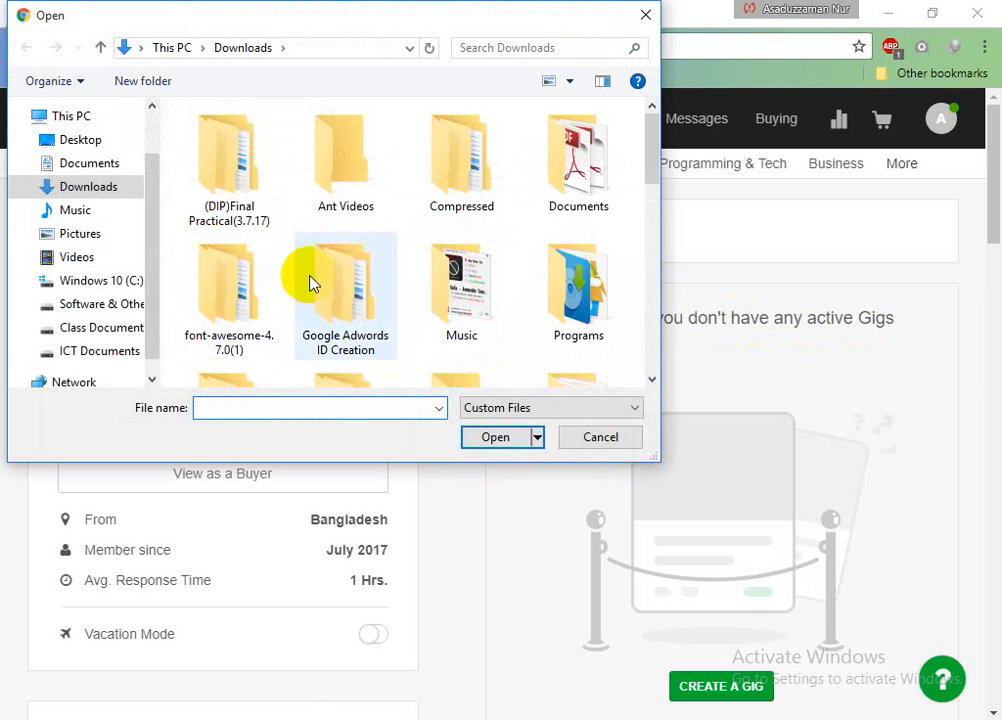
pyautogui.click(80, 139)
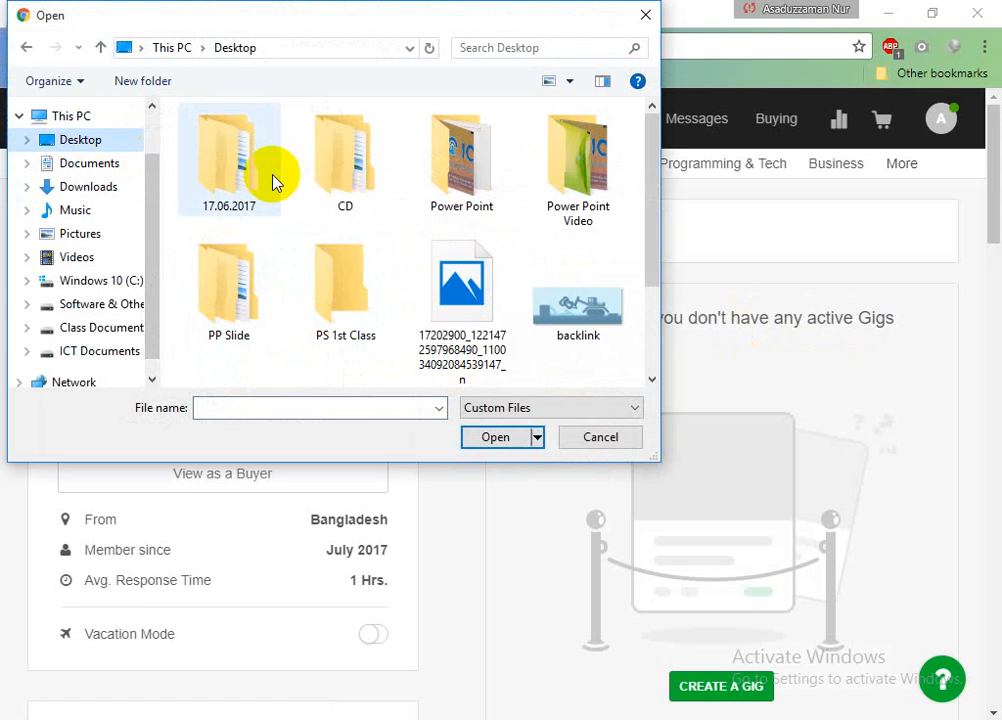
pyautogui.click(336, 180)
pyautogui.doubleClick(455, 283)
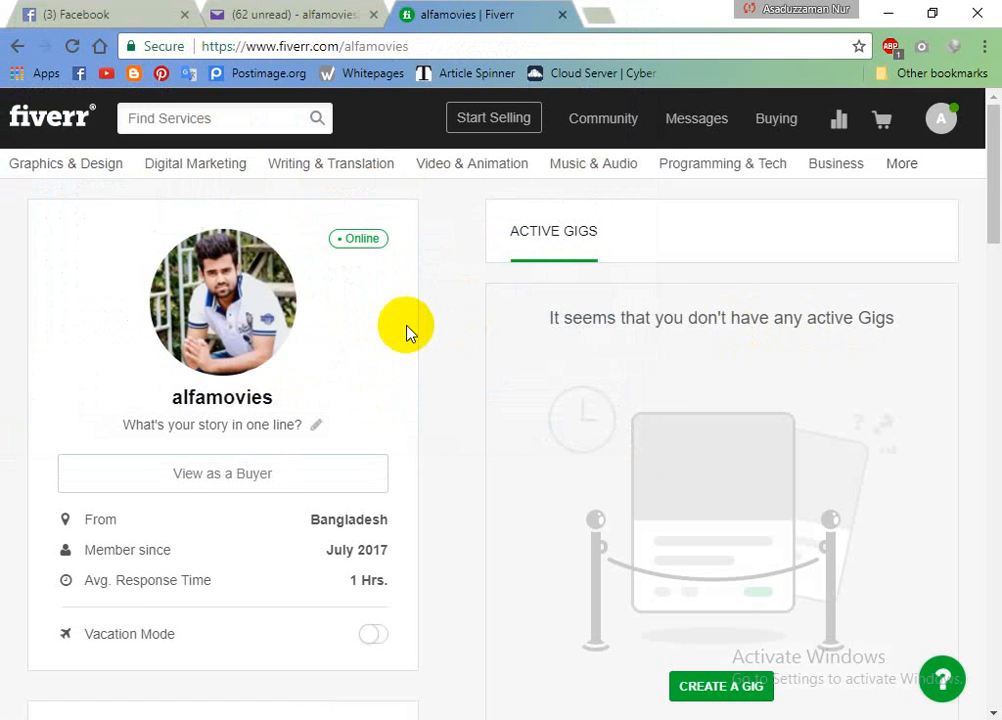
# Set the profile's one-line story to "SEO Expert" and save it
pyautogui.scroll(-2, 358, 353)
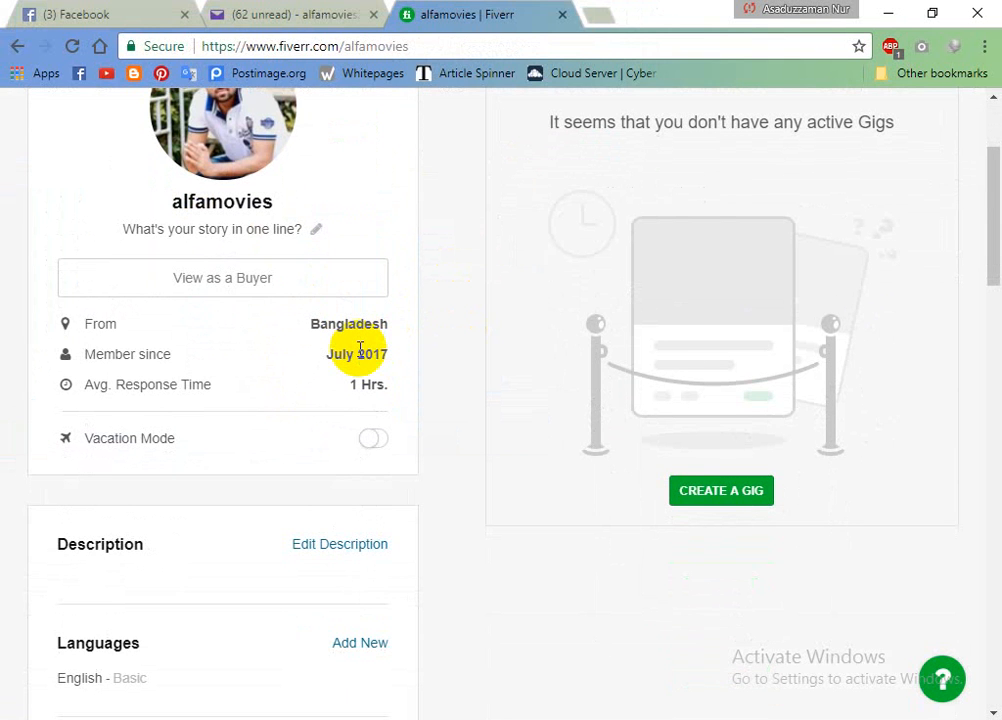
pyautogui.scroll(-2, 360, 348)
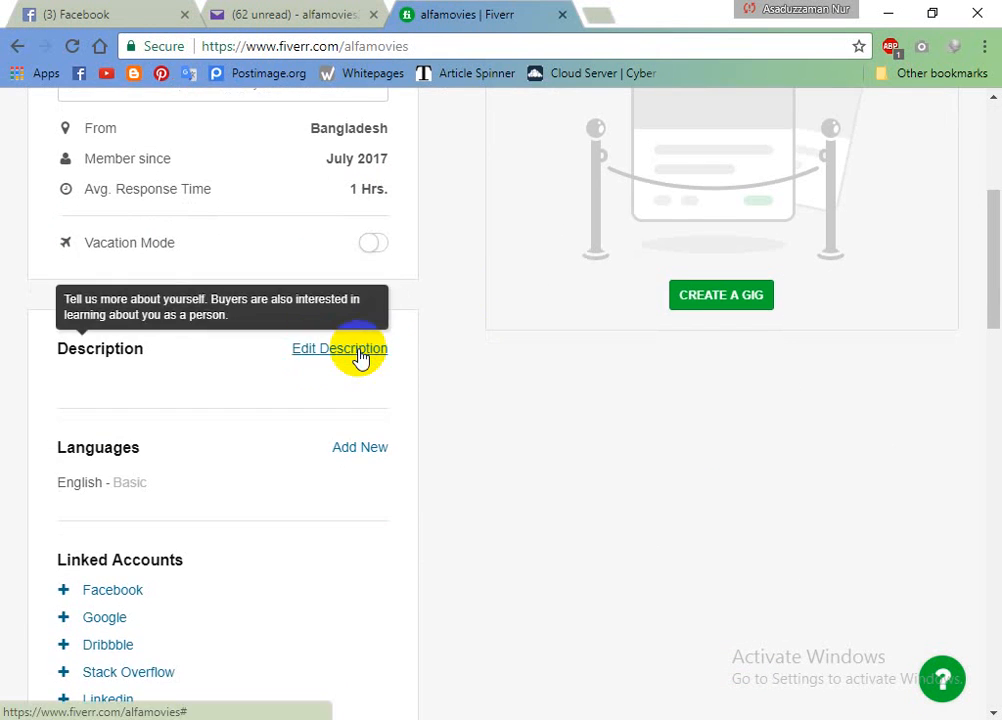
pyautogui.scroll(4, 320, 369)
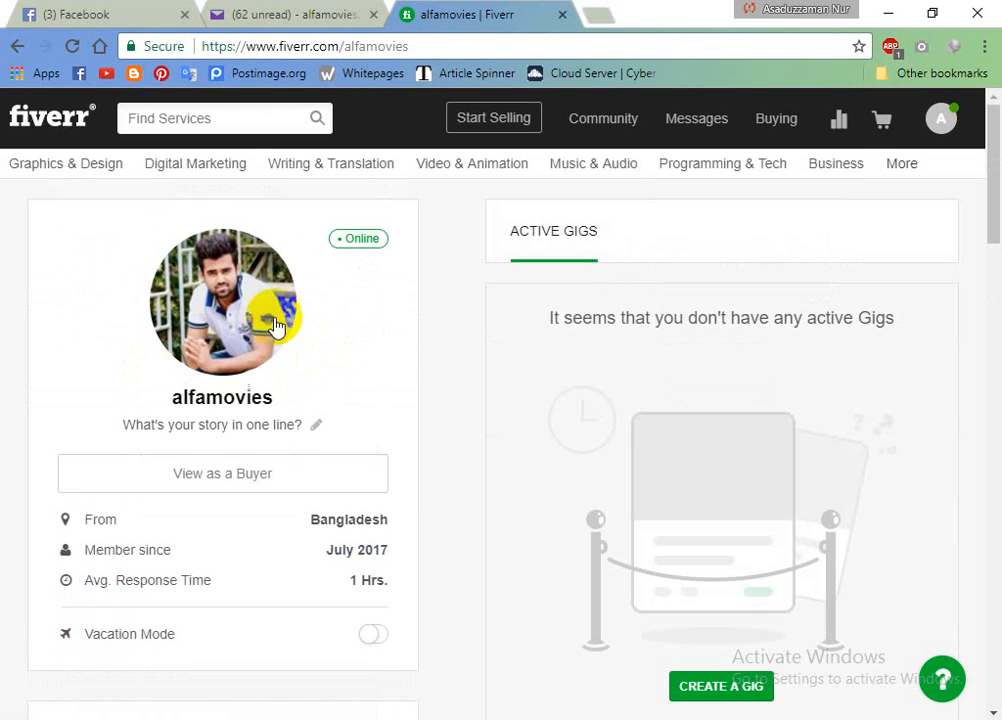
pyautogui.click(315, 428)
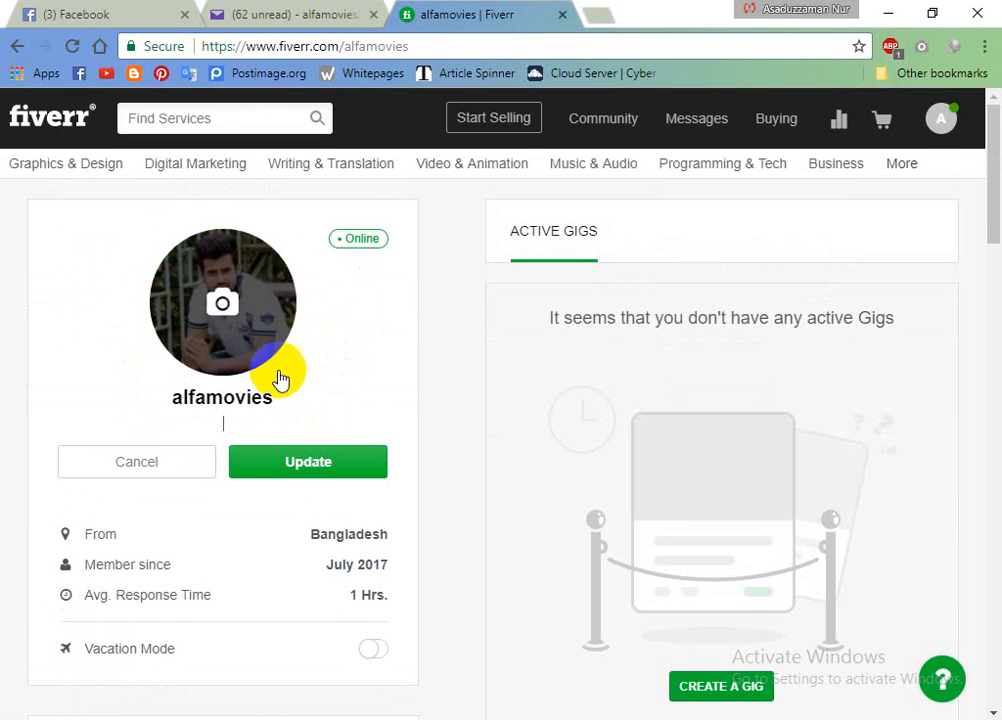
pyautogui.click(238, 428)
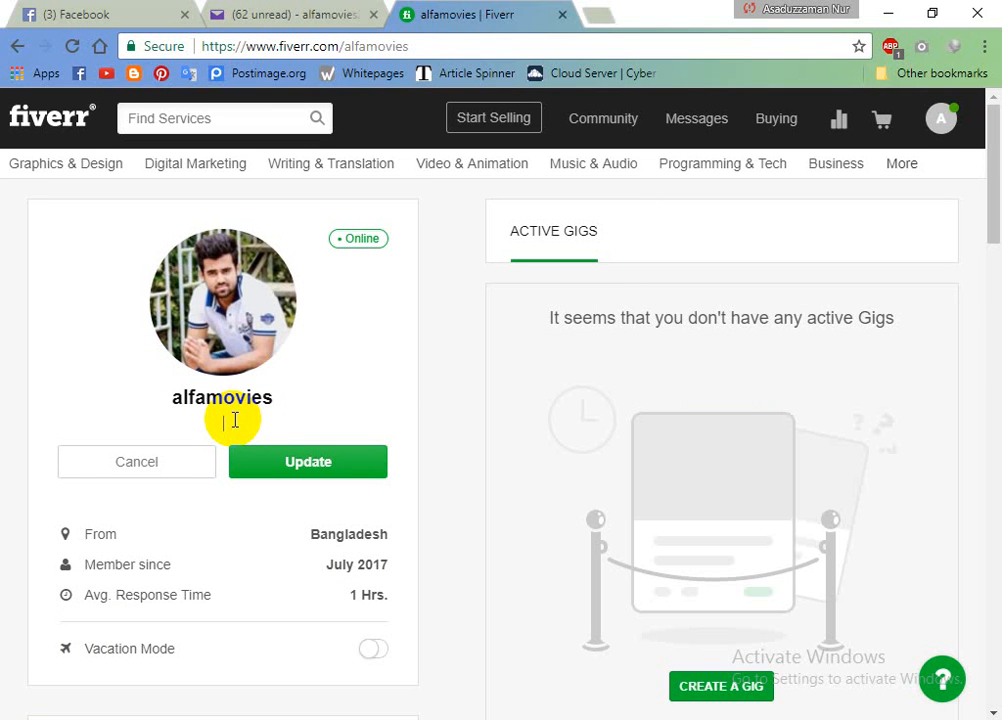
pyautogui.click(235, 420)
pyautogui.write('SEO')
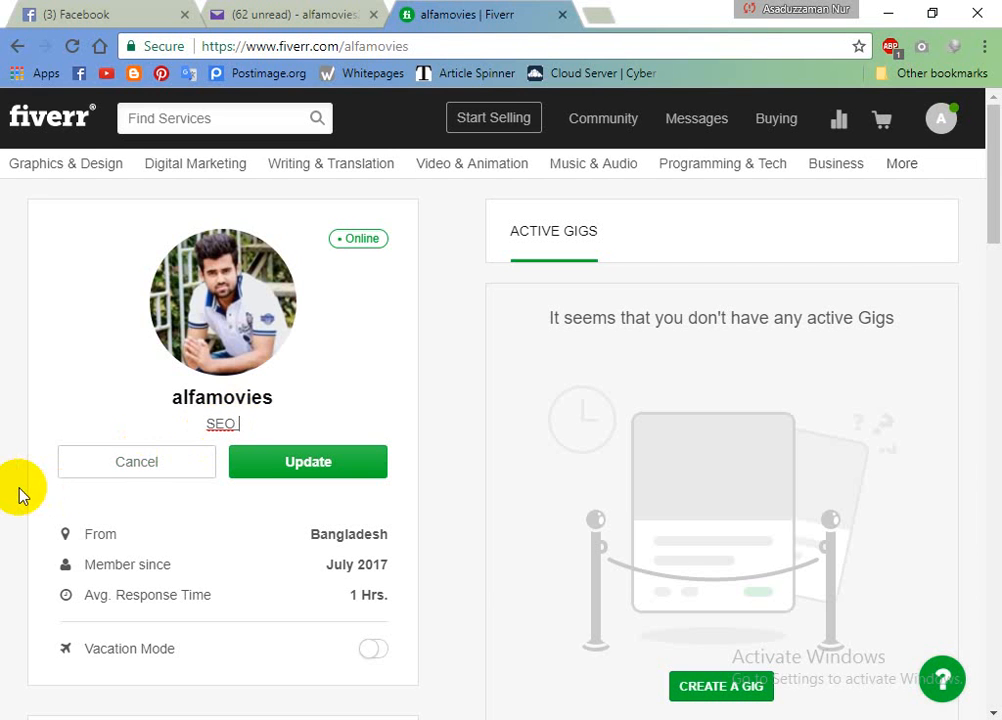
pyautogui.write(' EXpert')
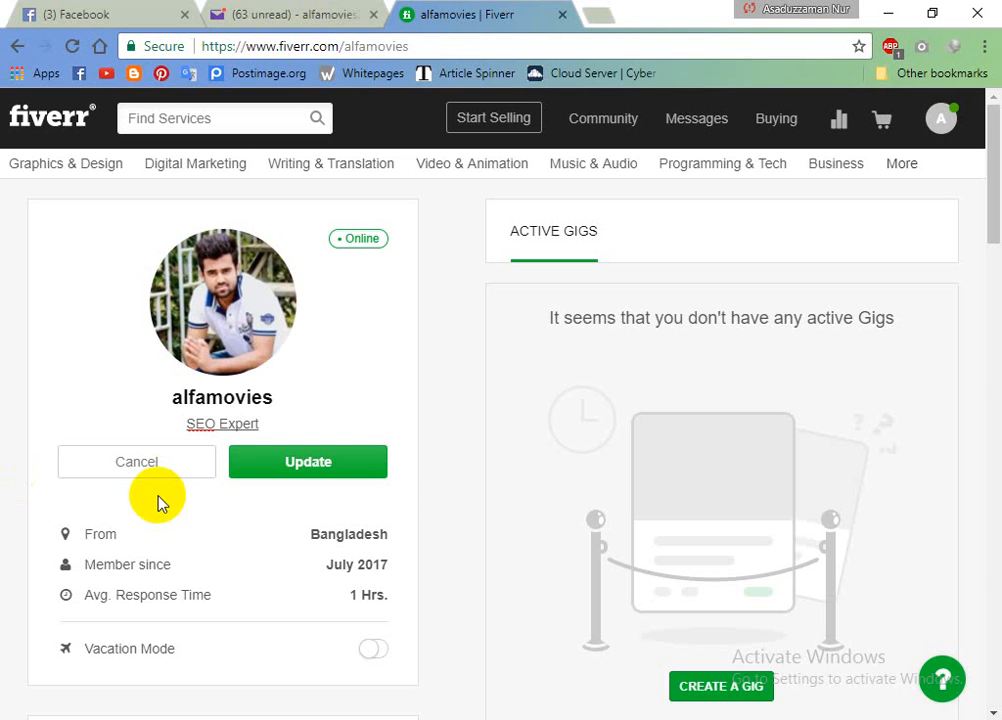
pyautogui.click(275, 463)
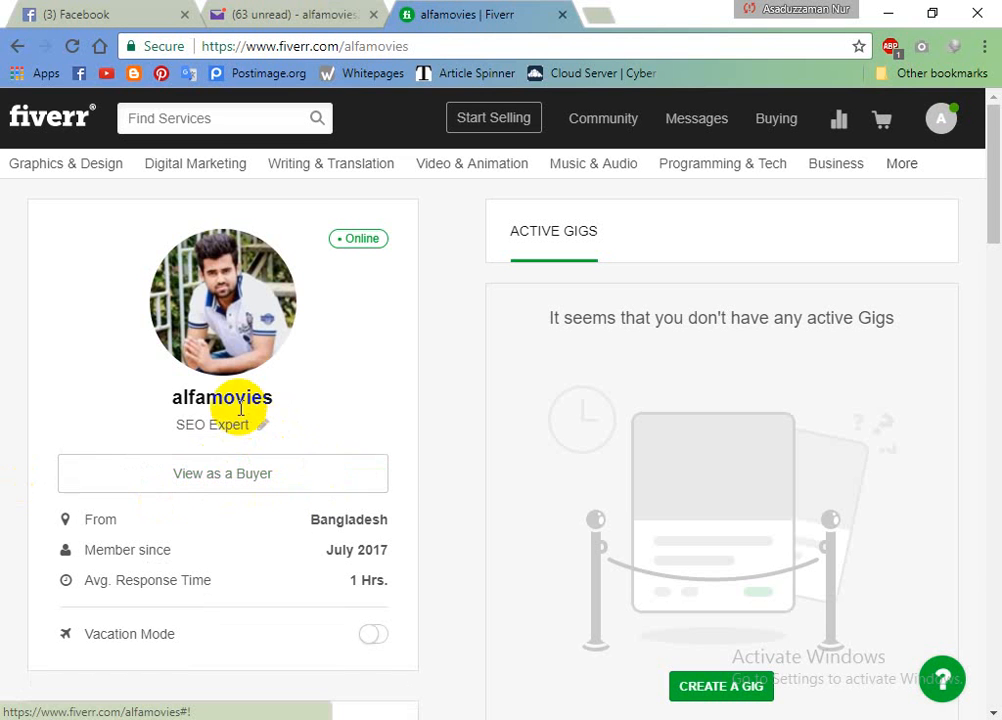
# Fill the profile description with the prepared text beginning "Collecting information is the simple way to get in touch in globalization" and save it
pyautogui.scroll(-2, 242, 380)
pyautogui.scroll(-2, 296, 258)
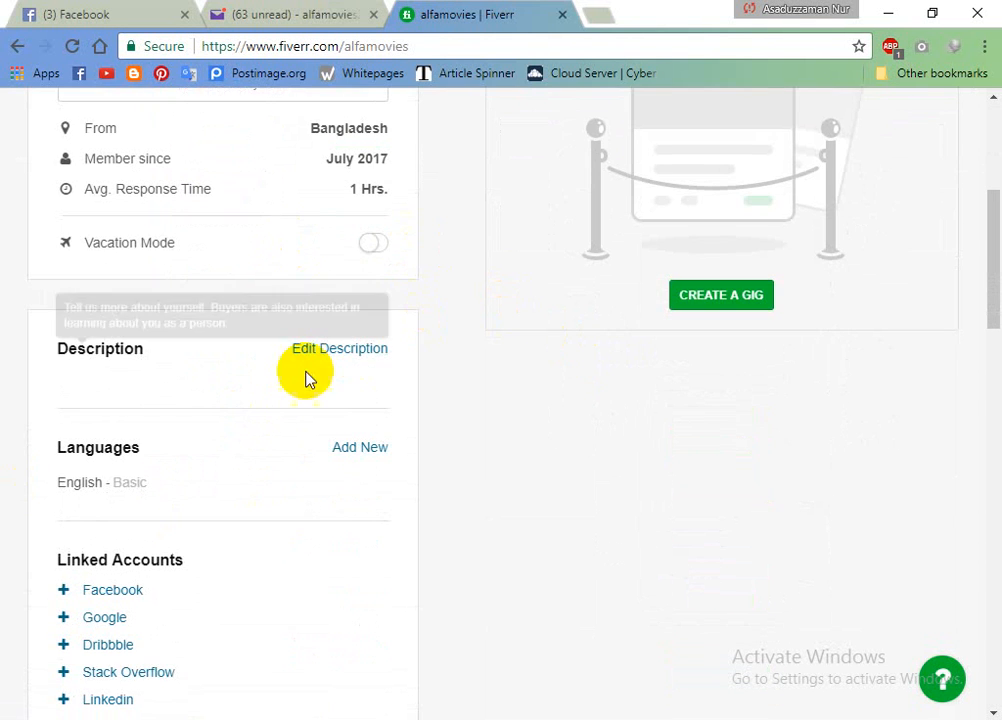
pyautogui.click(362, 350)
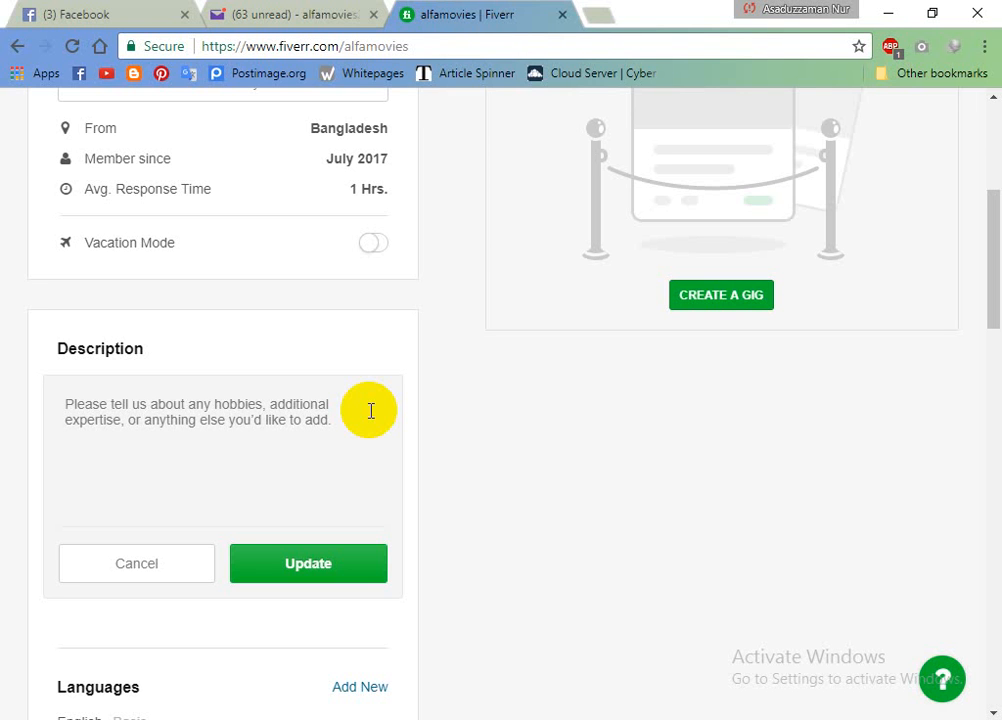
pyautogui.click(240, 432)
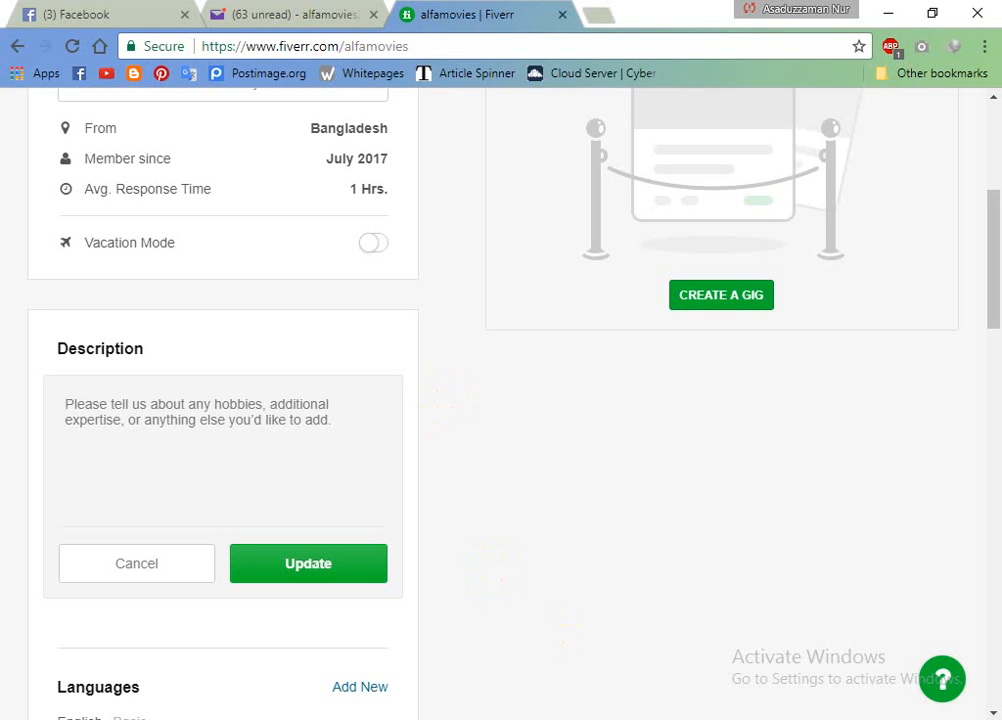
pyautogui.click(815, 718)
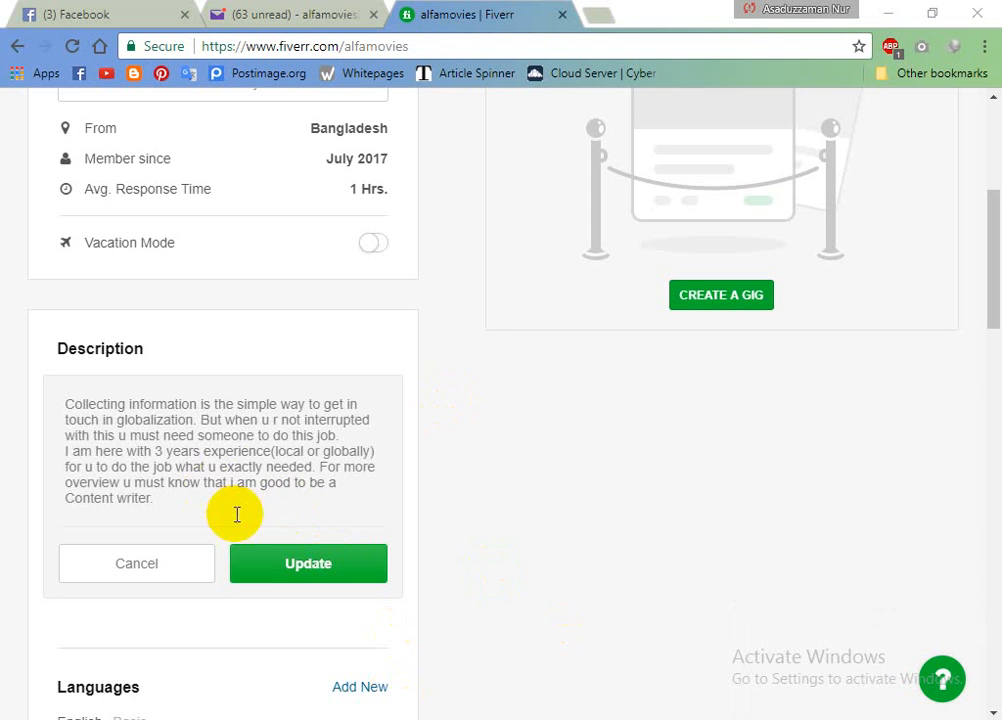
pyautogui.click(268, 568)
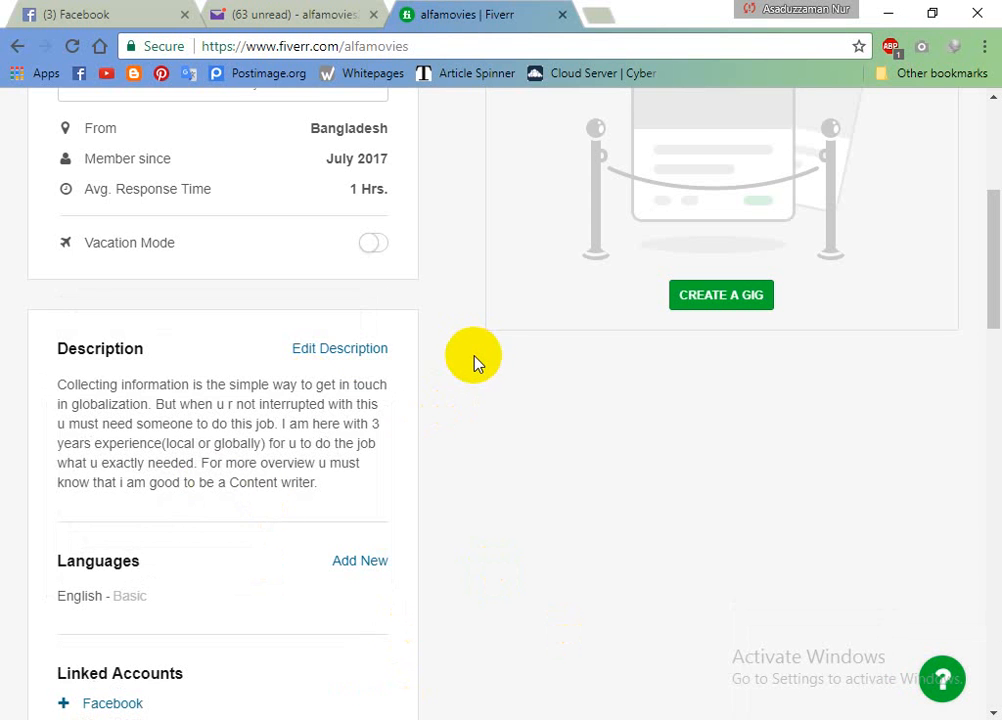
# Set the level of the English language entry in the profile to Fluent and save it
pyautogui.scroll(-2, 474, 358)
pyautogui.scroll(2, 474, 358)
pyautogui.scroll(-2, 475, 360)
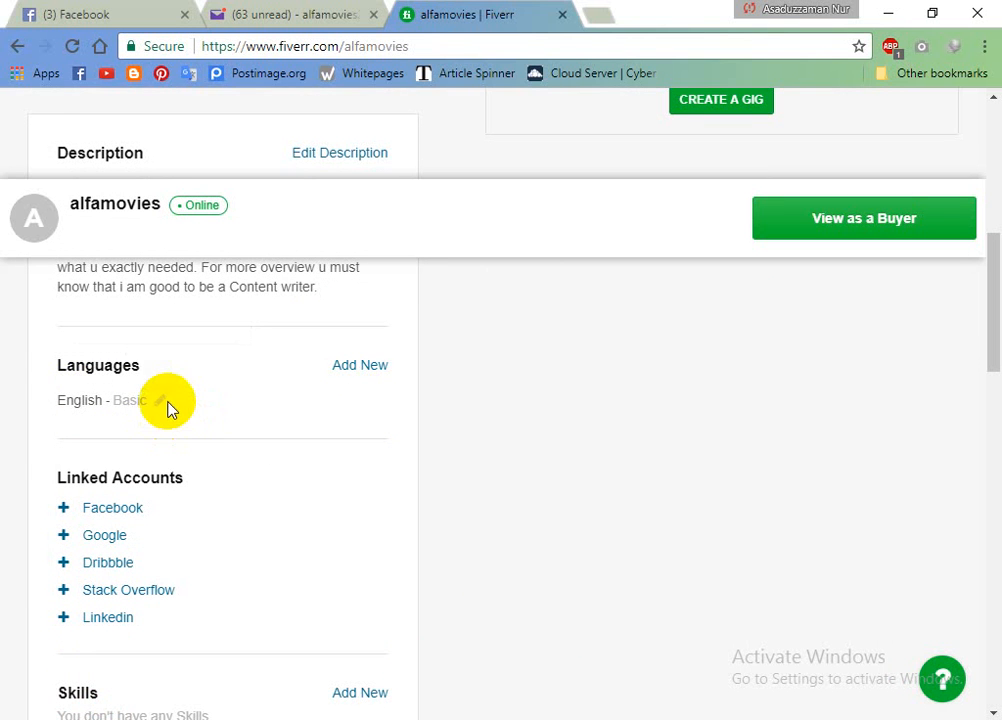
pyautogui.click(160, 402)
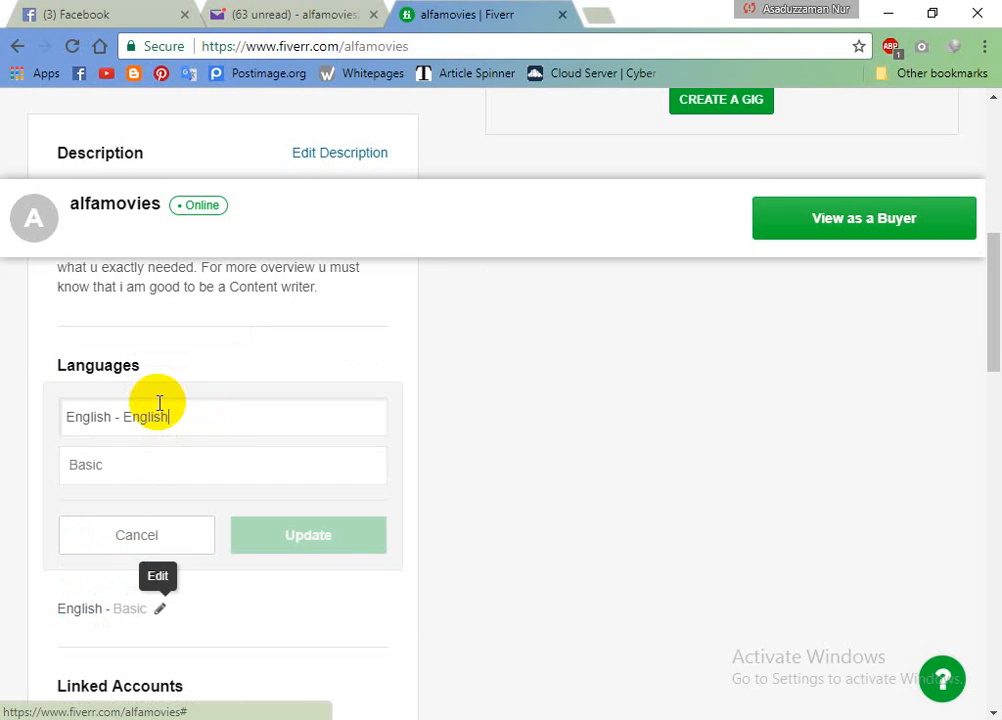
pyautogui.click(226, 462)
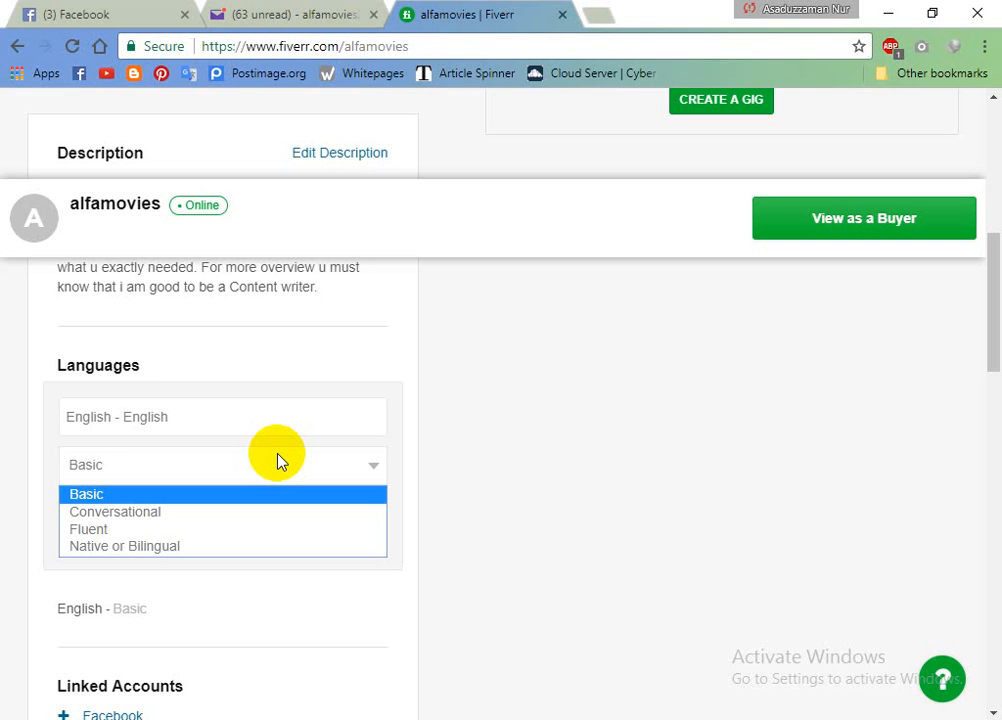
pyautogui.click(110, 530)
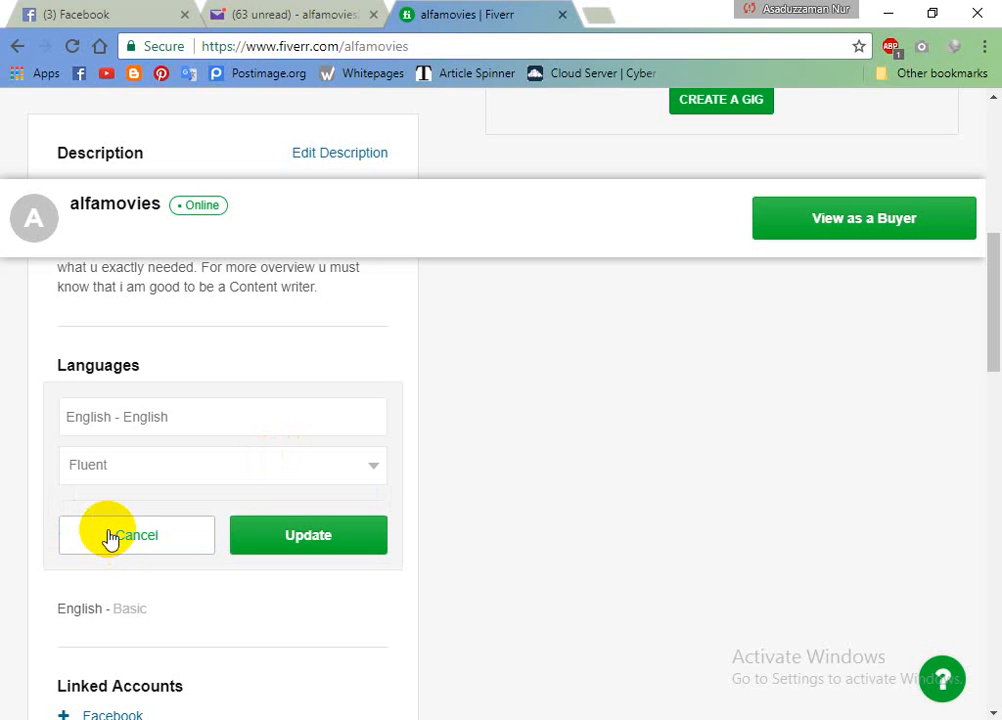
pyautogui.click(266, 548)
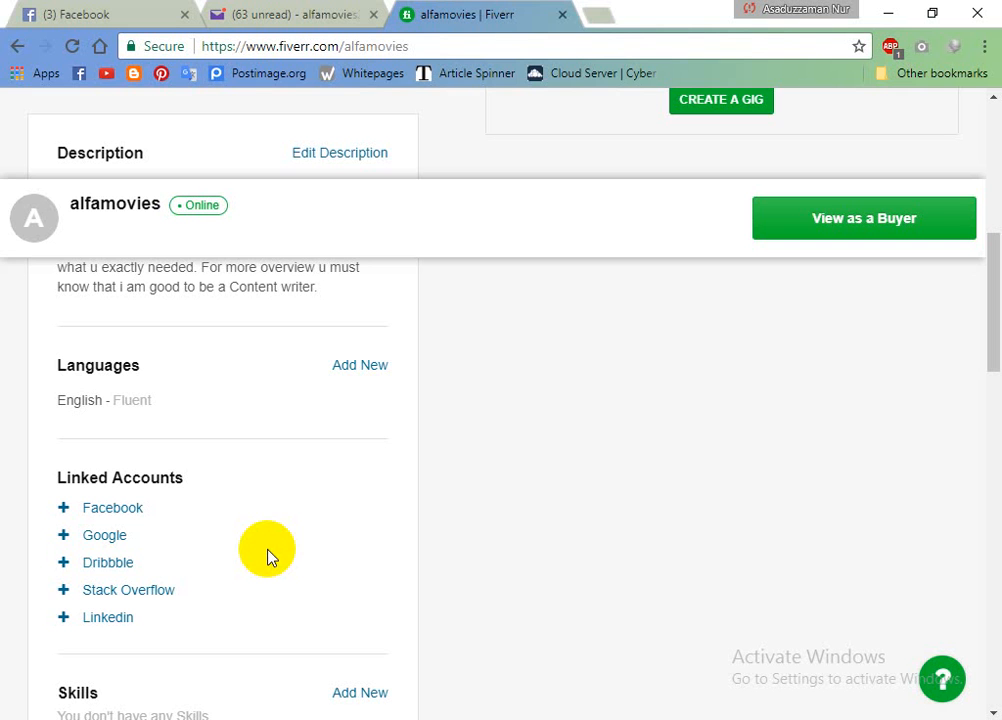
pyautogui.moveTo(208, 476)
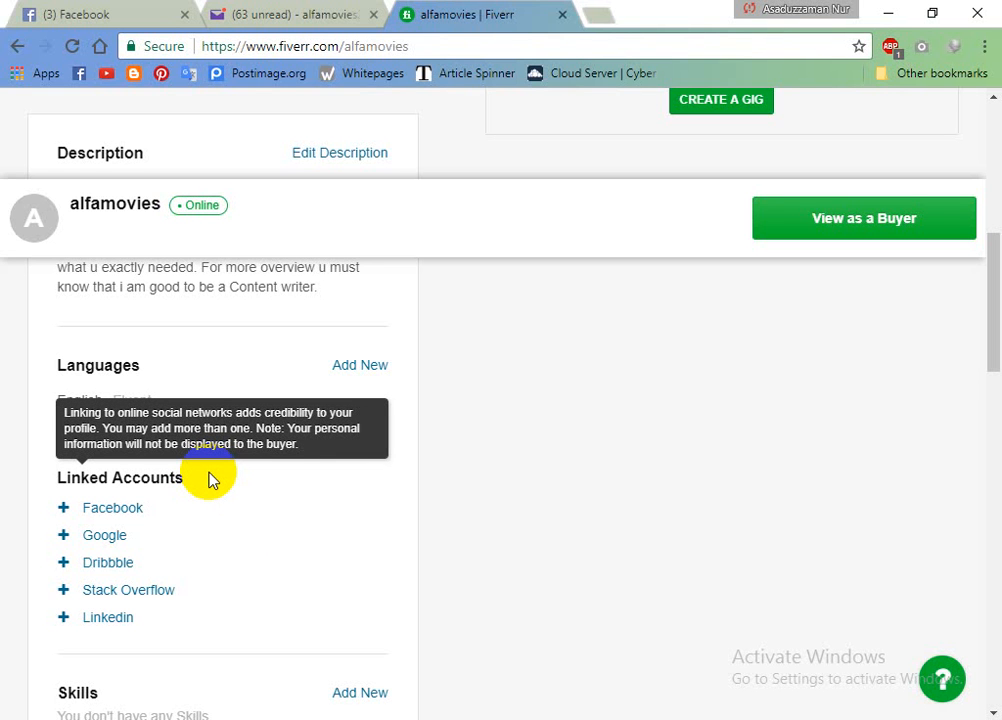
pyautogui.scroll(-1, 410, 470)
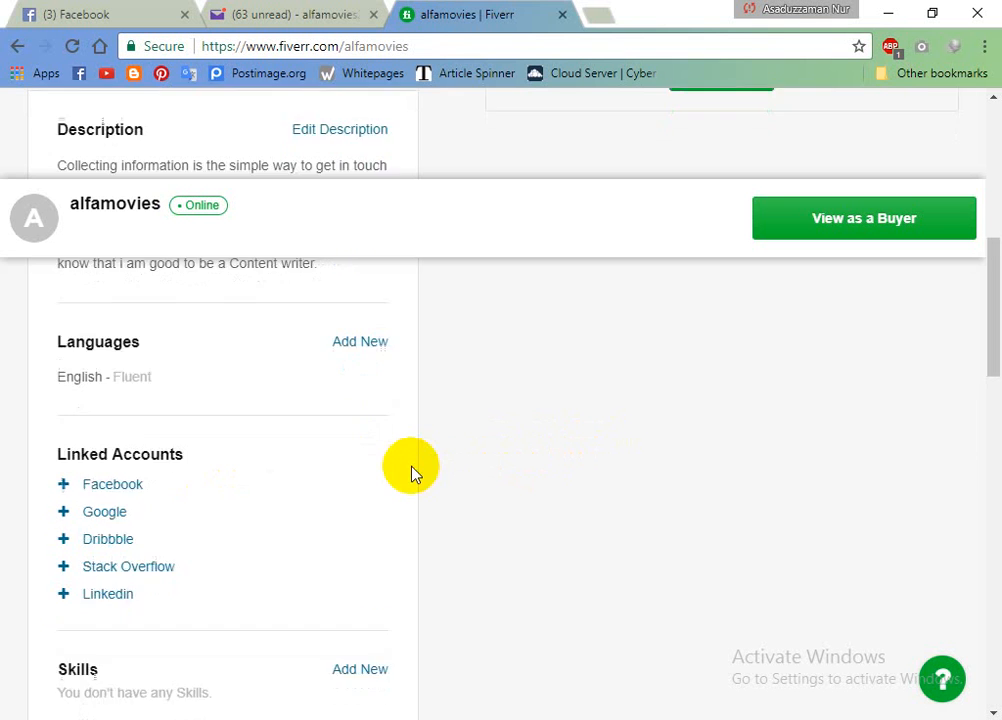
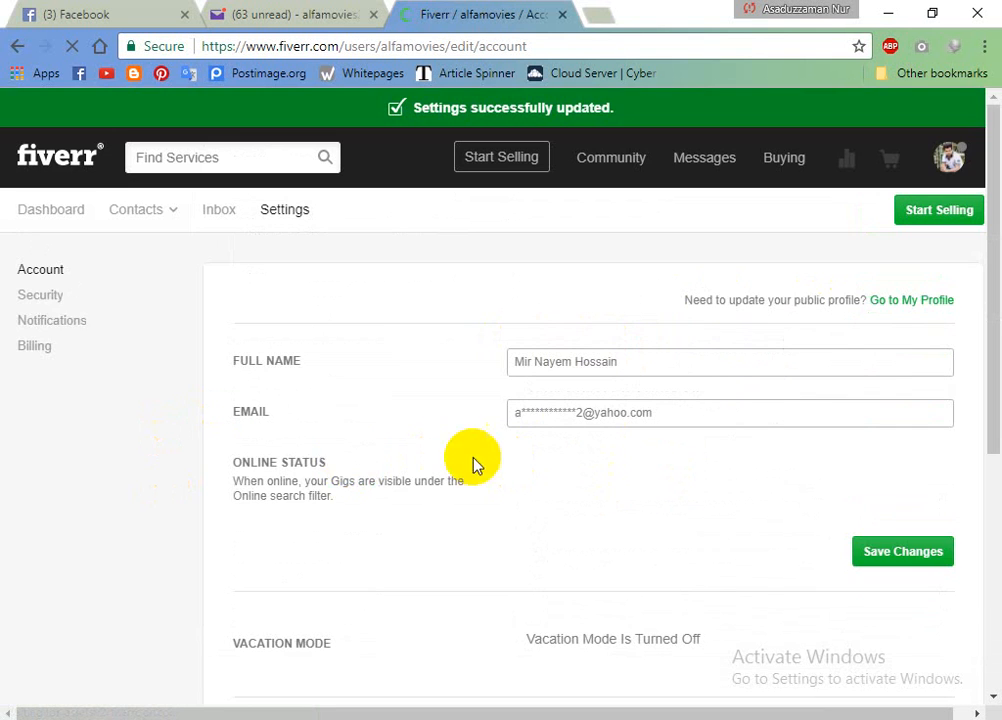
# Open the account's Security settings and look through the password, phone verification and security question options
pyautogui.click(57, 299)
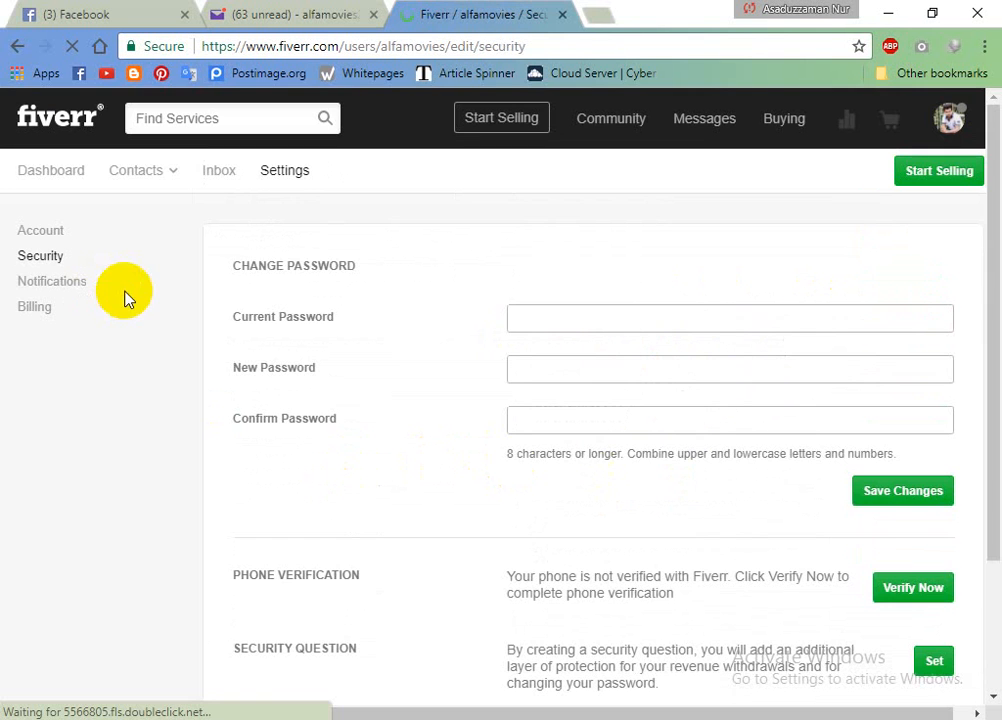
pyautogui.scroll(-2, 600, 390)
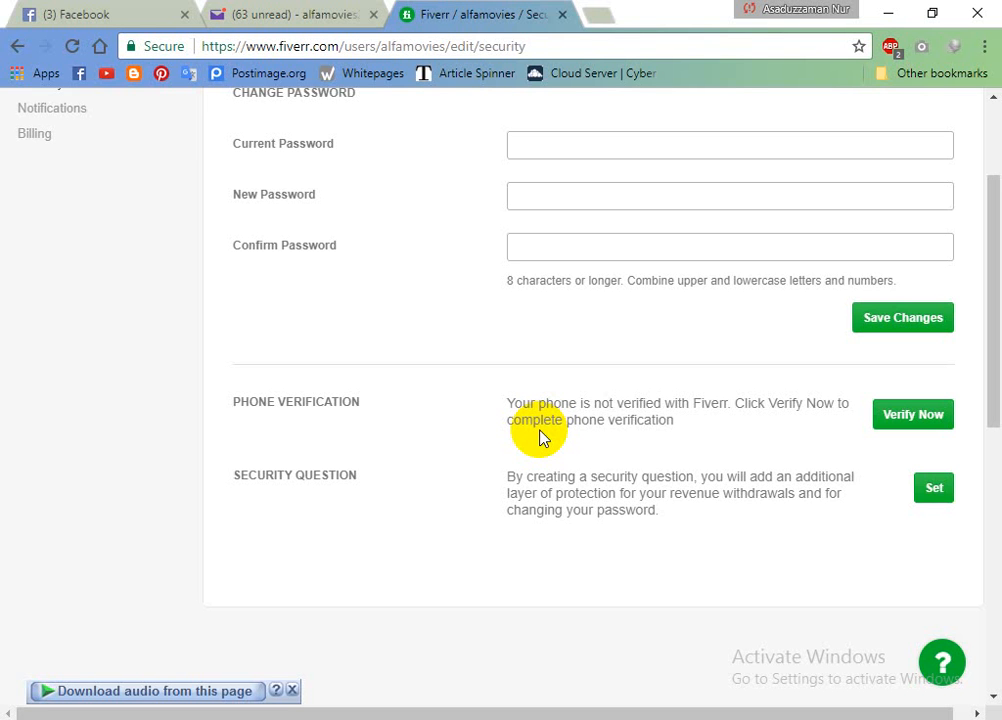
pyautogui.scroll(3, 649, 497)
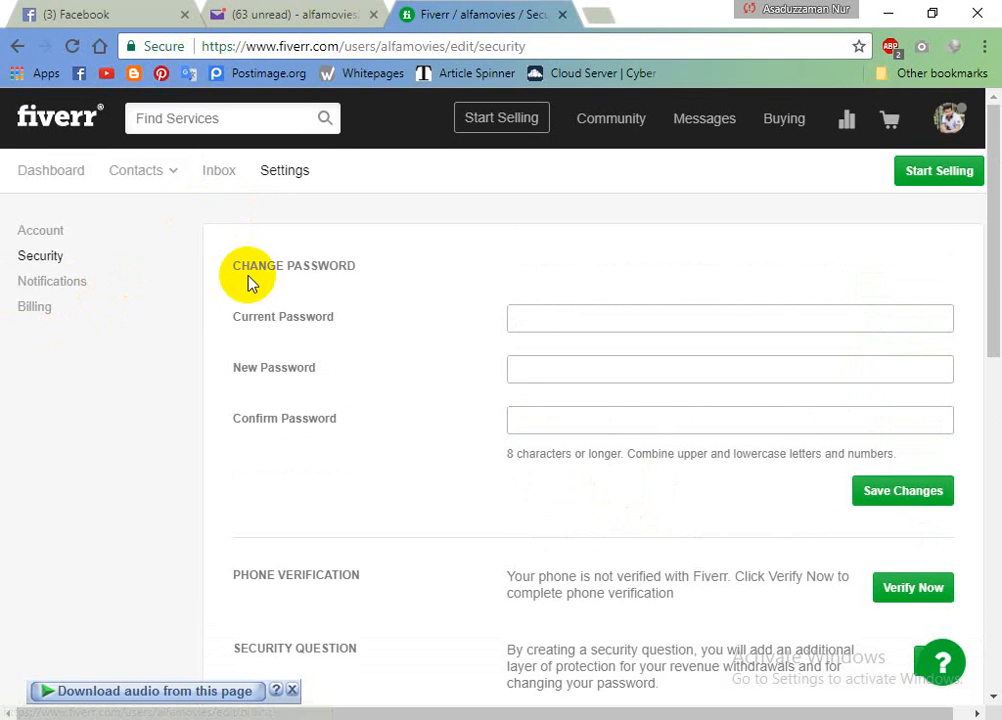
pyautogui.scroll(-3, 500, 350)
pyautogui.scroll(3, 147, 366)
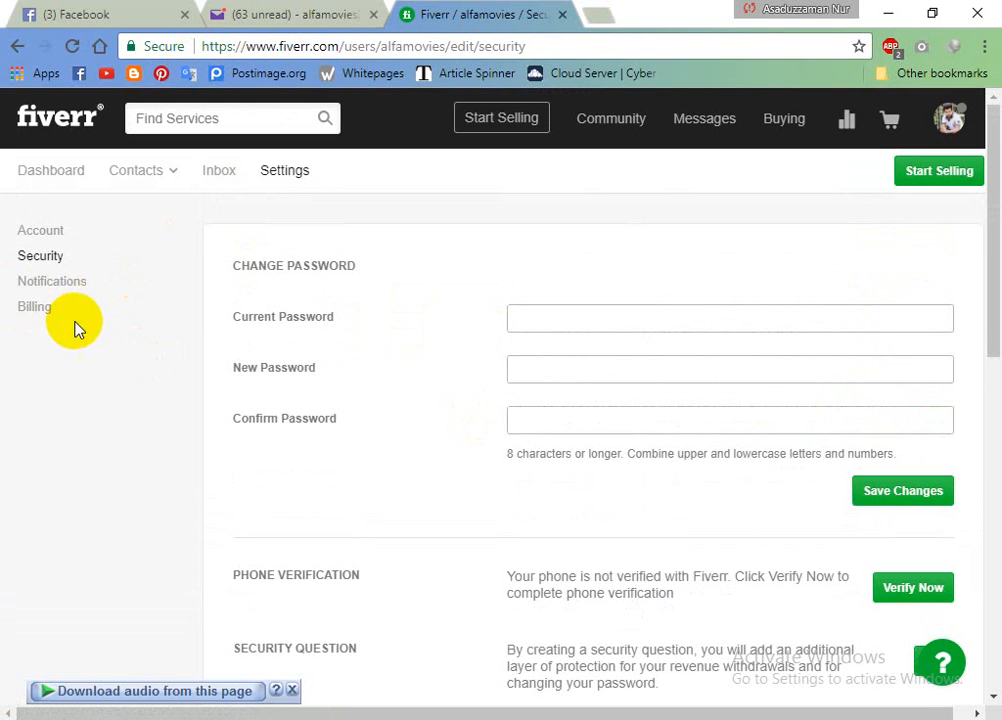
# Open the account's Billing settings and look through the billing information form
pyautogui.click(52, 316)
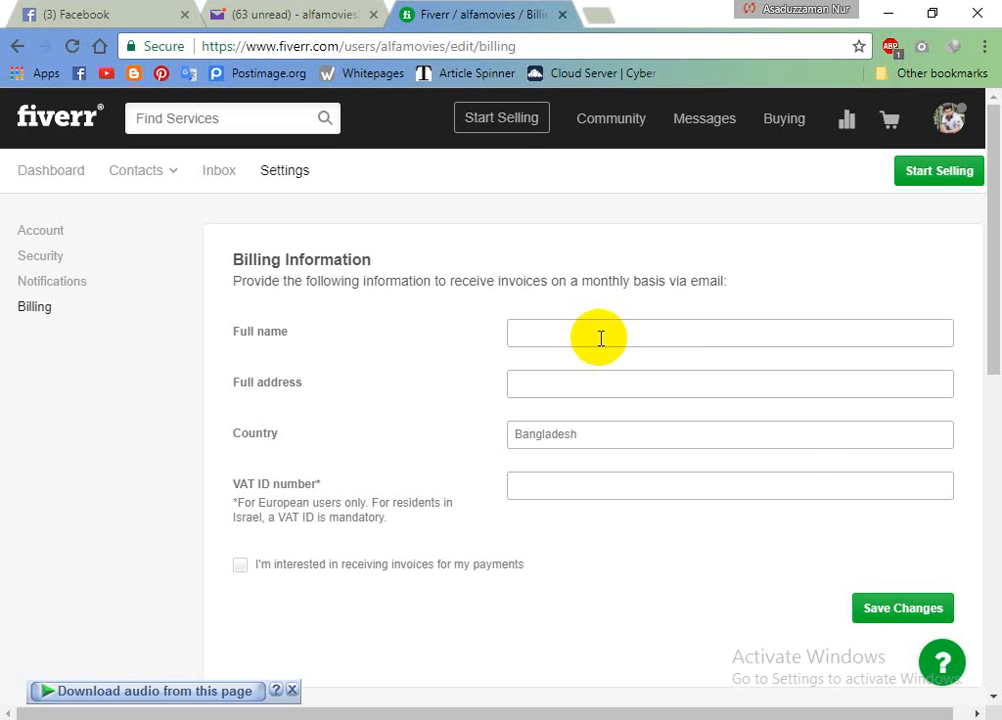
pyautogui.scroll(-1, 545, 471)
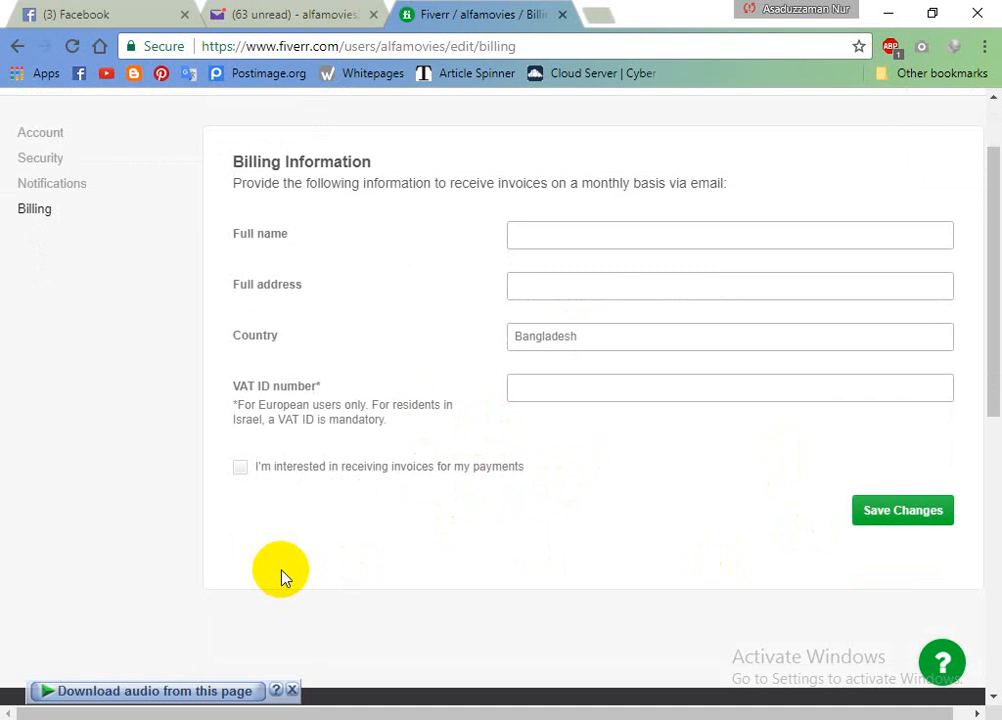
pyautogui.scroll(1, 281, 578)
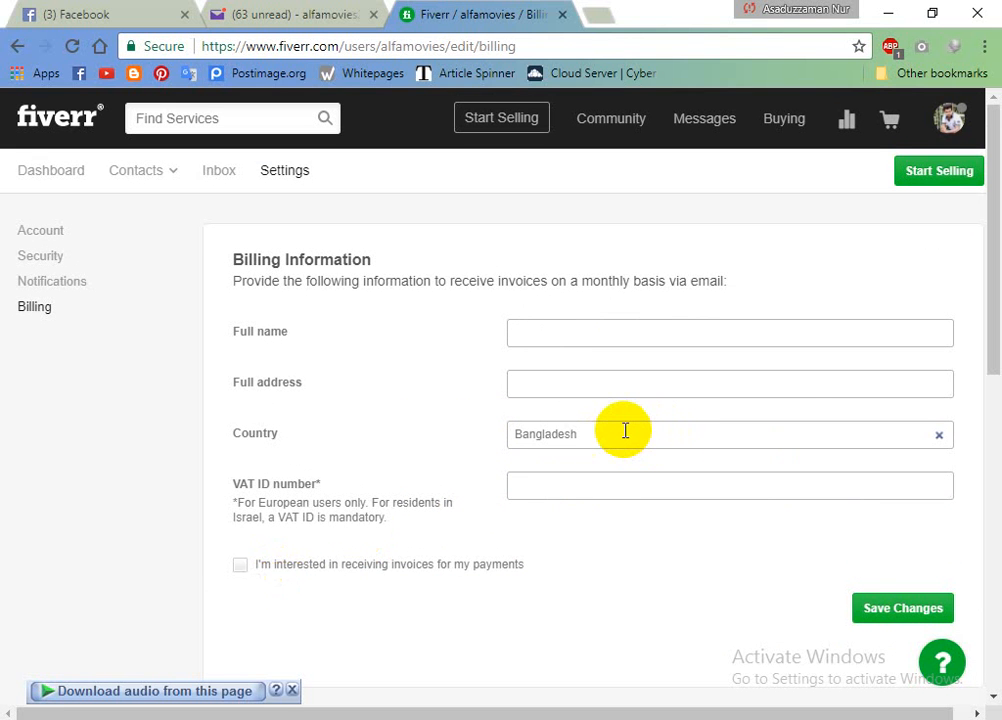
# Set the seller availability to Full Time, more than 30 hours a week, with earnings between $500 and $1000 per month
pyautogui.moveTo(980, 253)
pyautogui.mouseDown()
pyautogui.moveTo(980, 430)
pyautogui.moveTo(977, 253)
pyautogui.mouseUp()
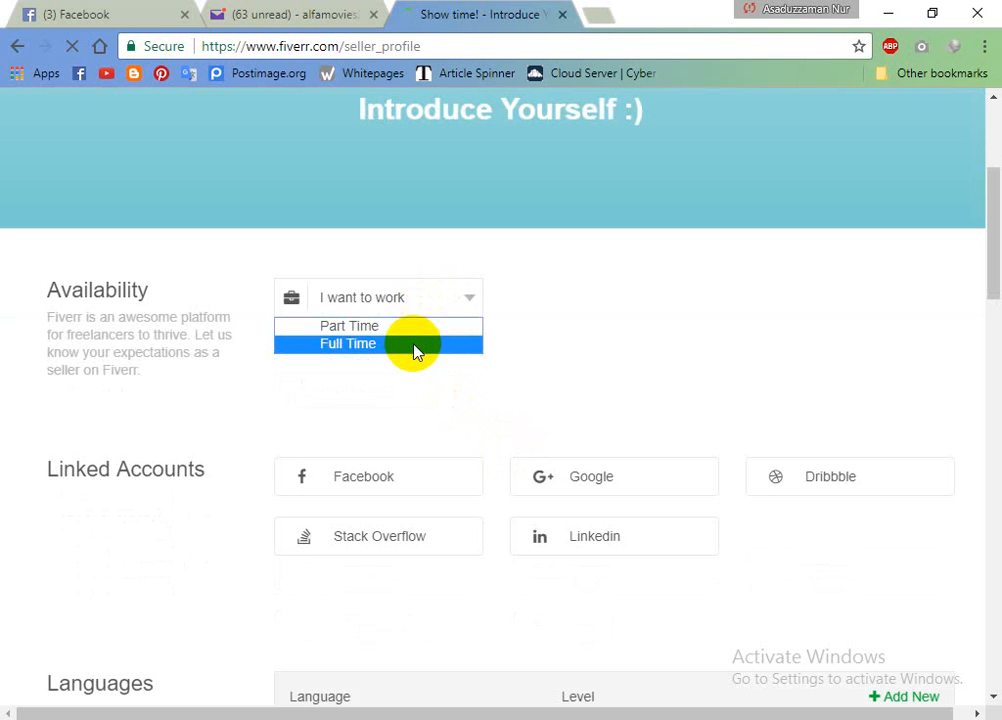
pyautogui.click(414, 345)
pyautogui.click(611, 305)
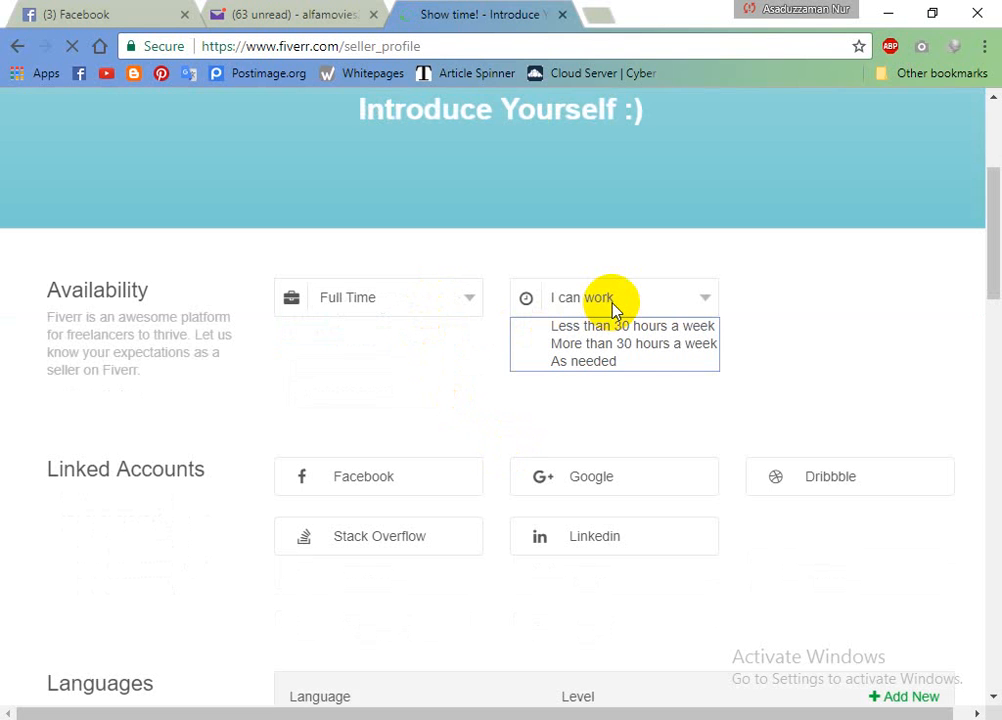
pyautogui.click(647, 344)
pyautogui.click(853, 300)
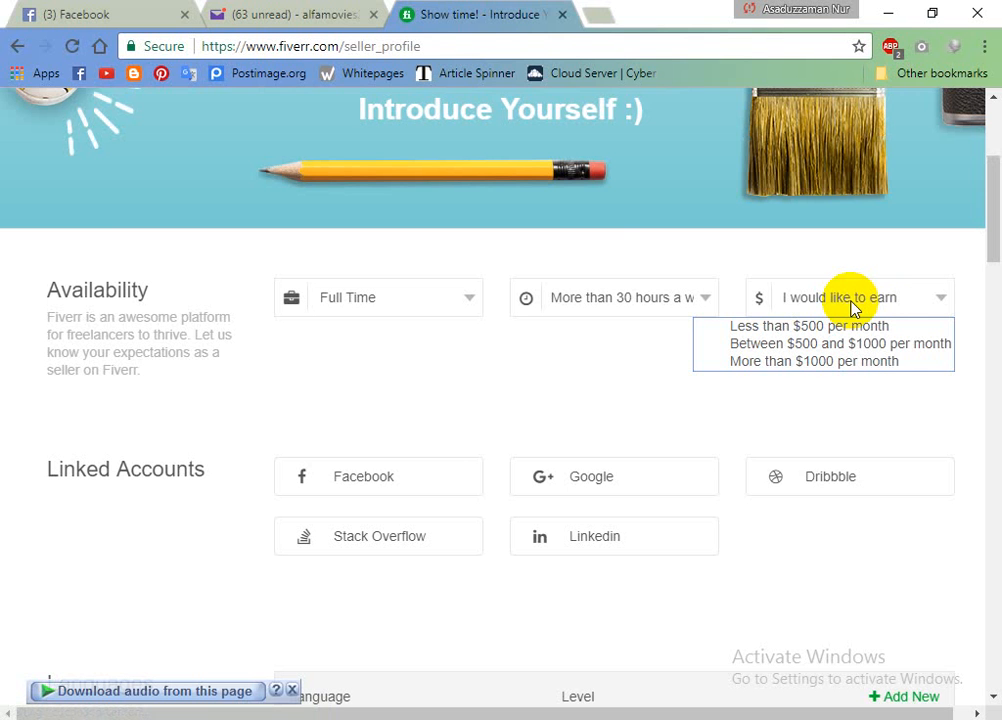
pyautogui.click(861, 342)
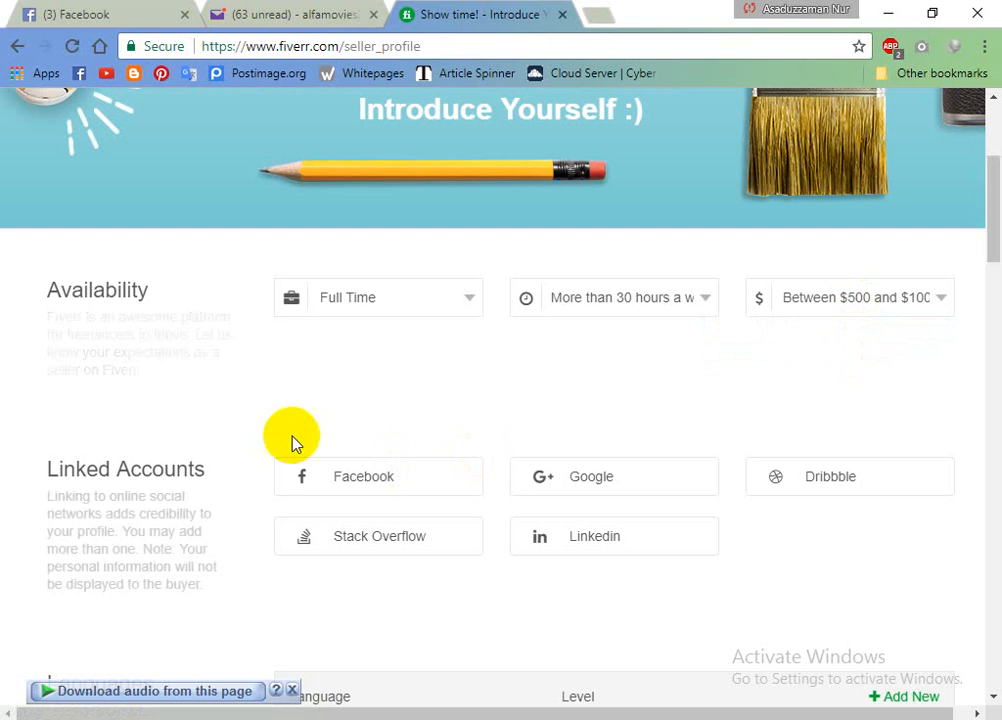
# Check the remaining seller profile sections, continue to creating the first gig and open the gig title for editing
pyautogui.scroll(-1, 621, 354)
pyautogui.scroll(2, 621, 354)
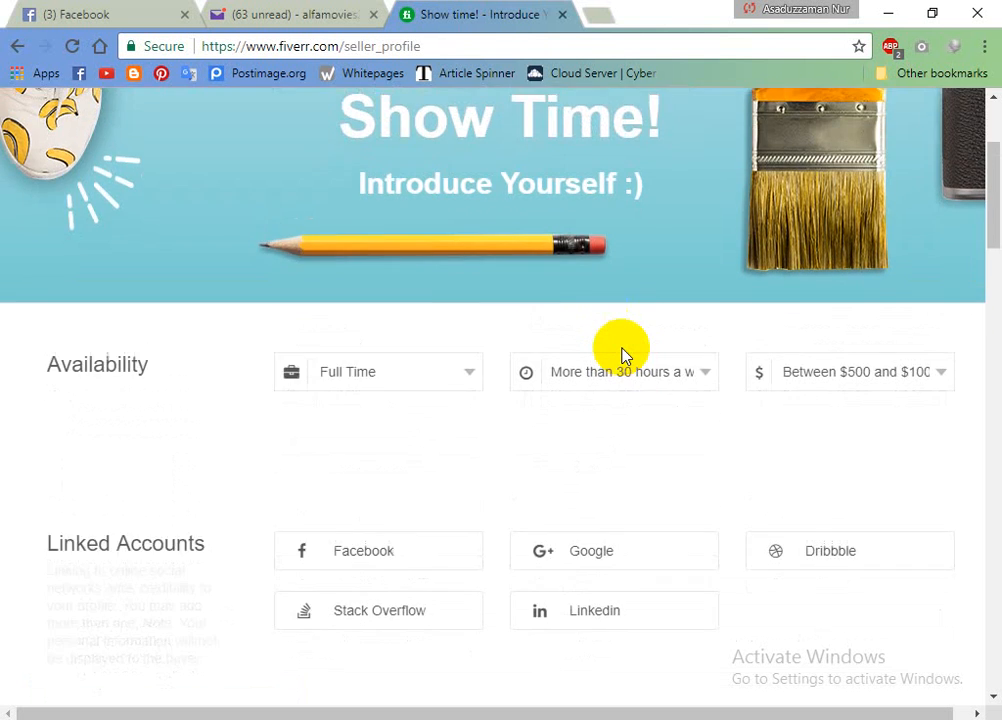
pyautogui.scroll(-4, 622, 351)
pyautogui.scroll(-2, 566, 380)
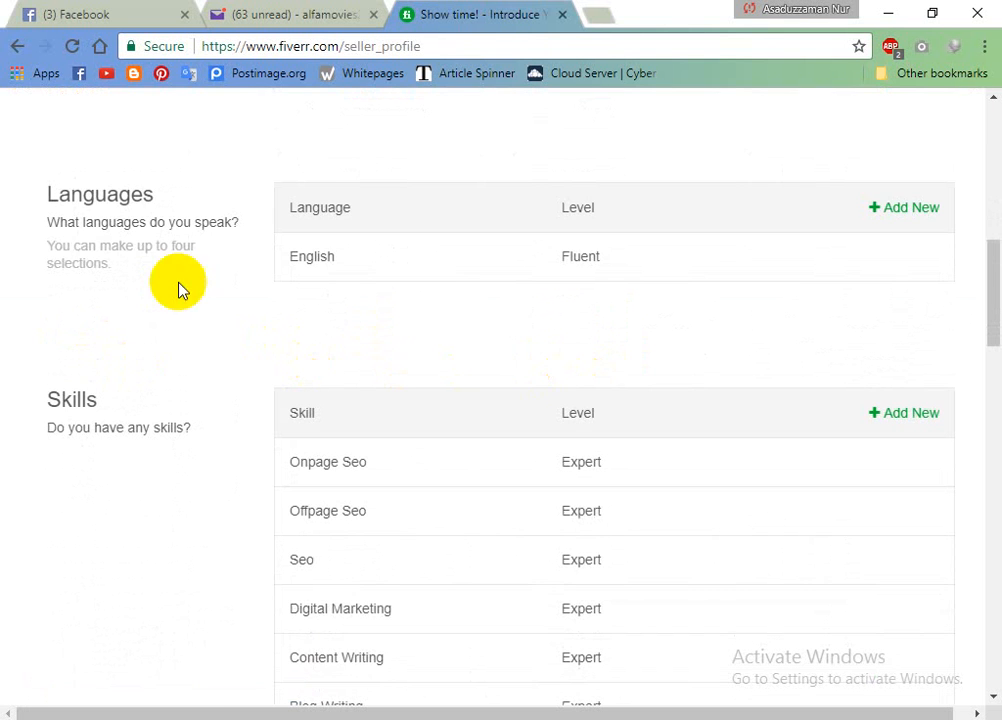
pyautogui.scroll(-8, 602, 335)
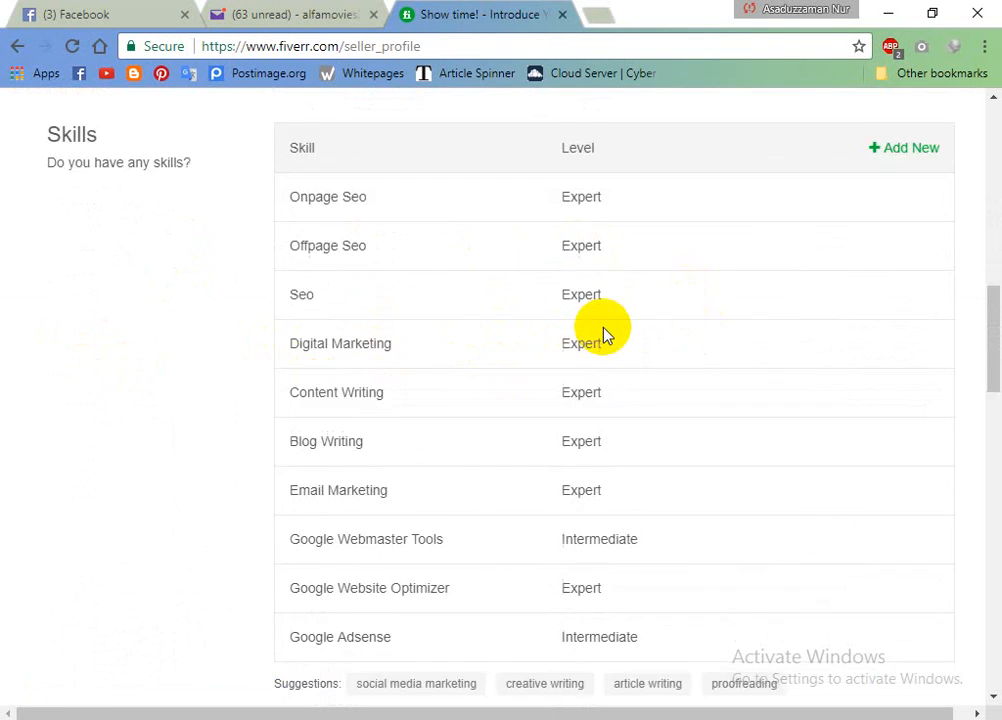
pyautogui.scroll(-8, 649, 369)
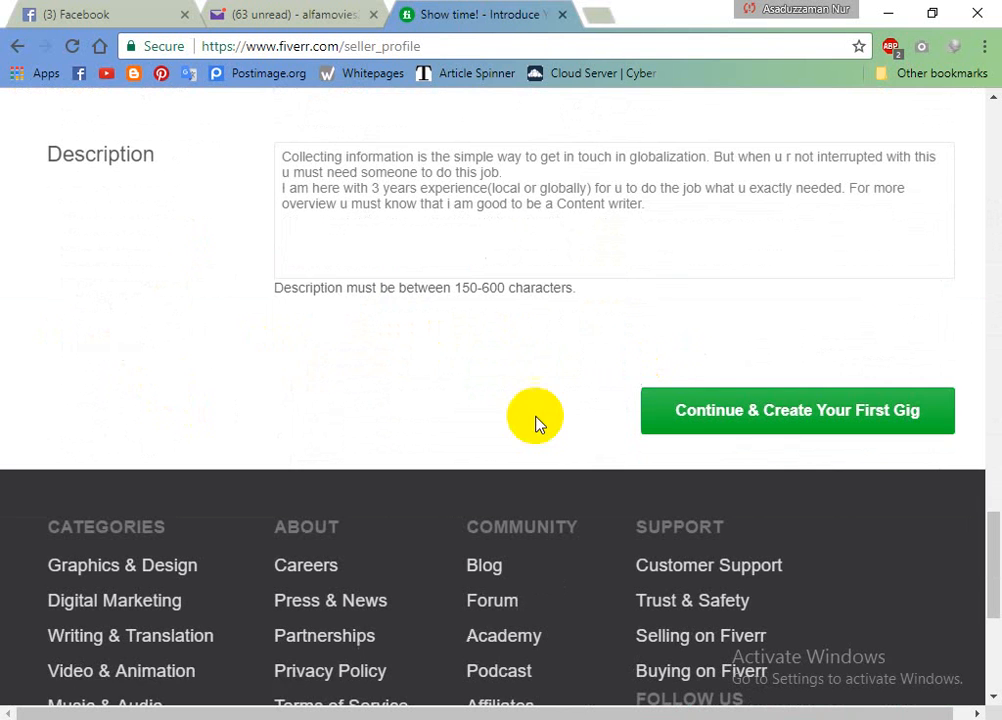
pyautogui.click(772, 401)
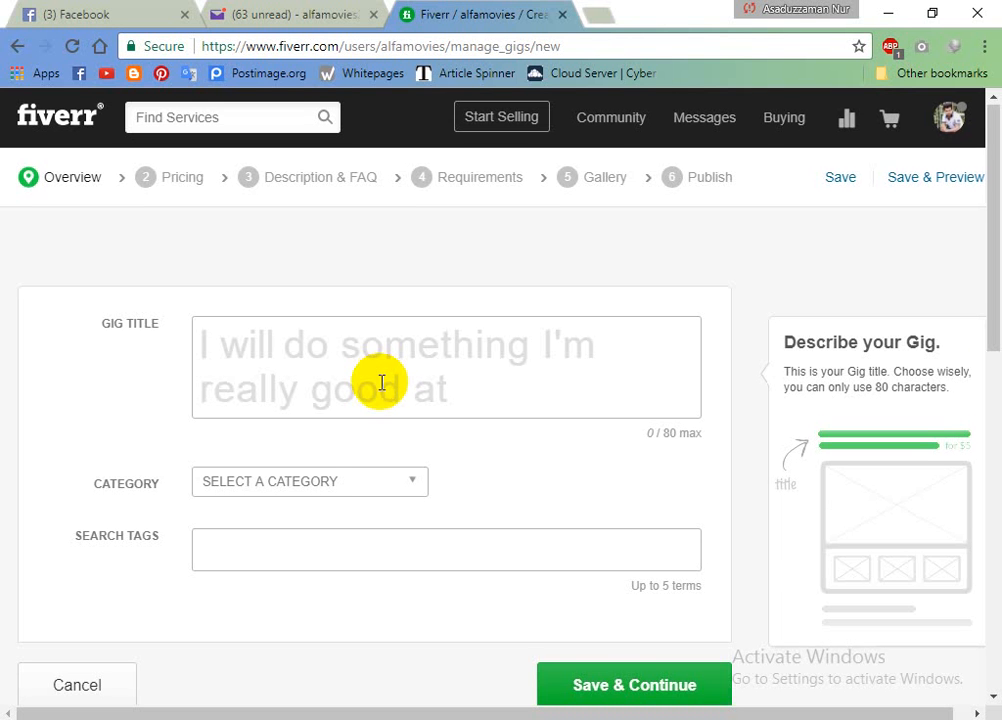
pyautogui.scroll(-2, 381, 384)
pyautogui.scroll(2, 380, 387)
pyautogui.click(379, 376)
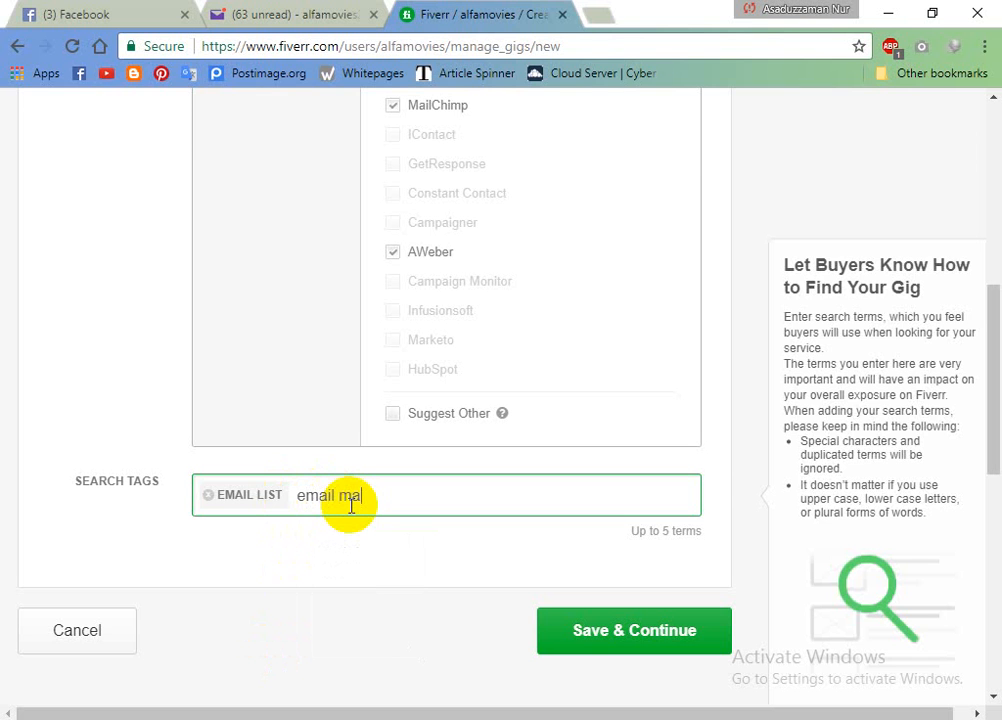
# Add the suggested term "email campaign" to the gig's search tags
pyautogui.write('email mae')
pyautogui.press('BackSpace')
pyautogui.write('r')
pyautogui.press('BackSpace')
pyautogui.press('BackSpace')
pyautogui.press('BackSpace')
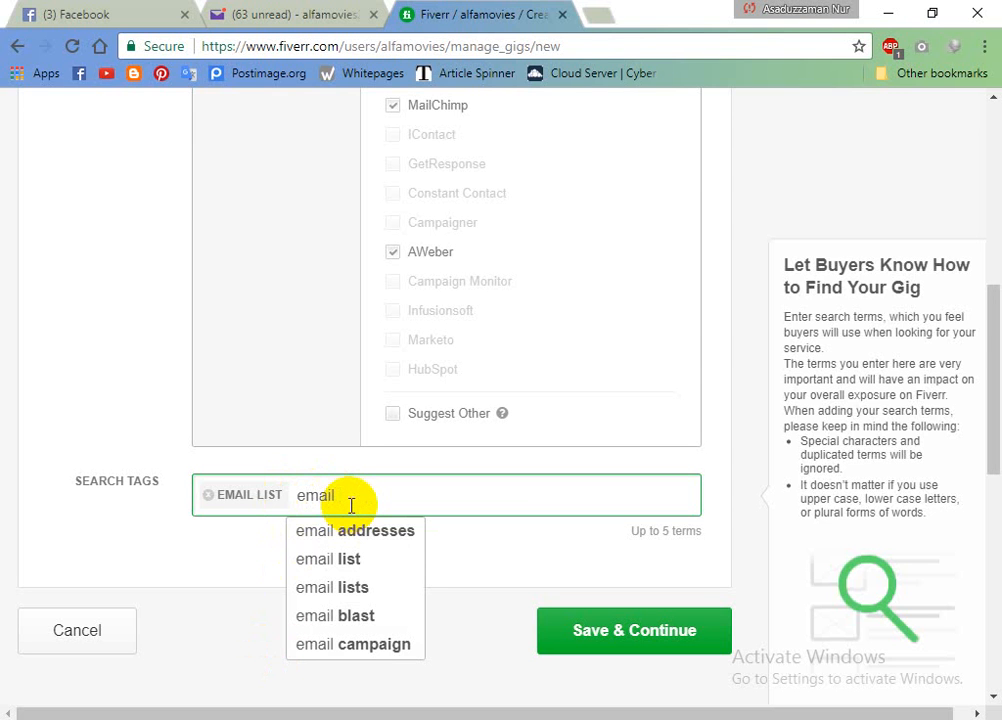
pyautogui.press('Down')
pyautogui.press('Down')
pyautogui.press('Down')
pyautogui.press('Down')
pyautogui.press('Down')
pyautogui.press('Return')
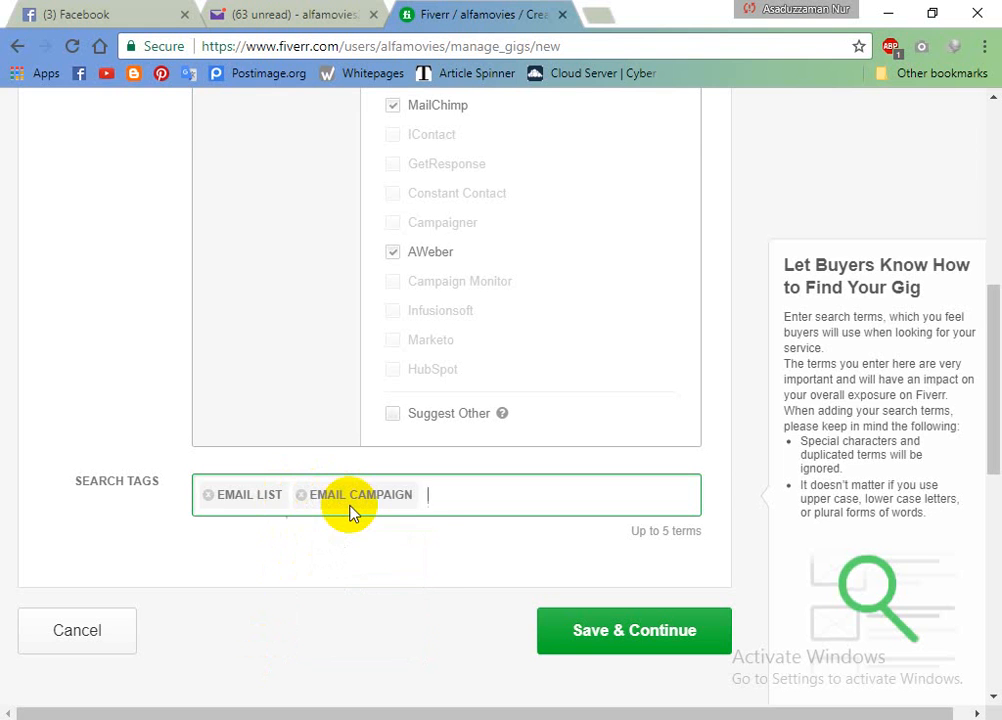
# Add the suggested term "send email" to the gig's search tags
pyautogui.write('email')
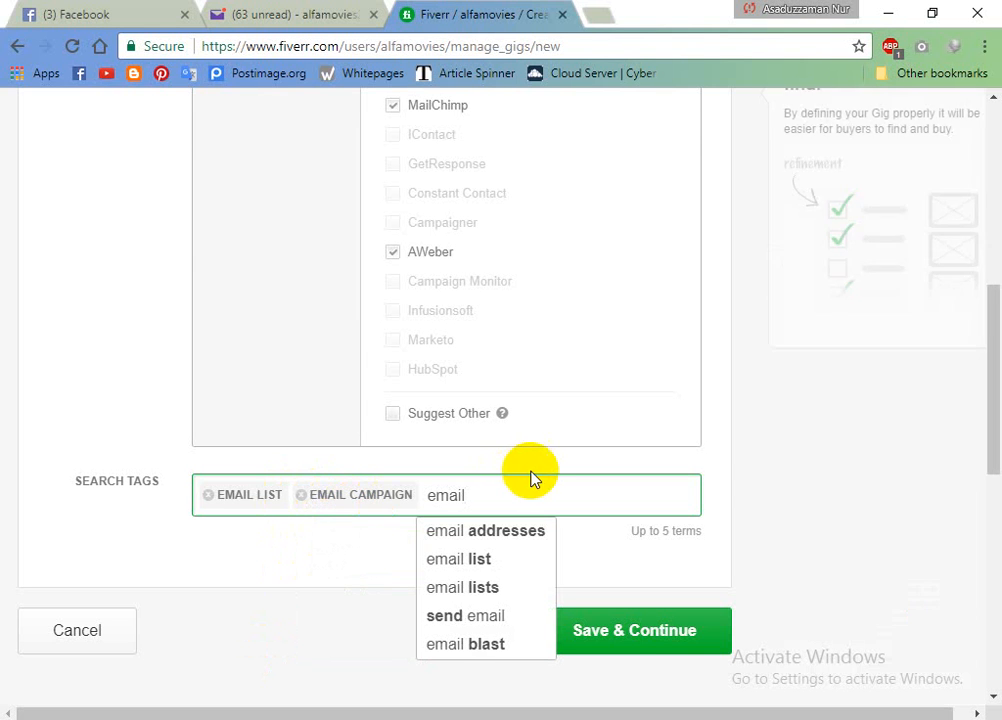
pyautogui.press('Down')
pyautogui.press('Down')
pyautogui.press('Down')
pyautogui.press('Down')
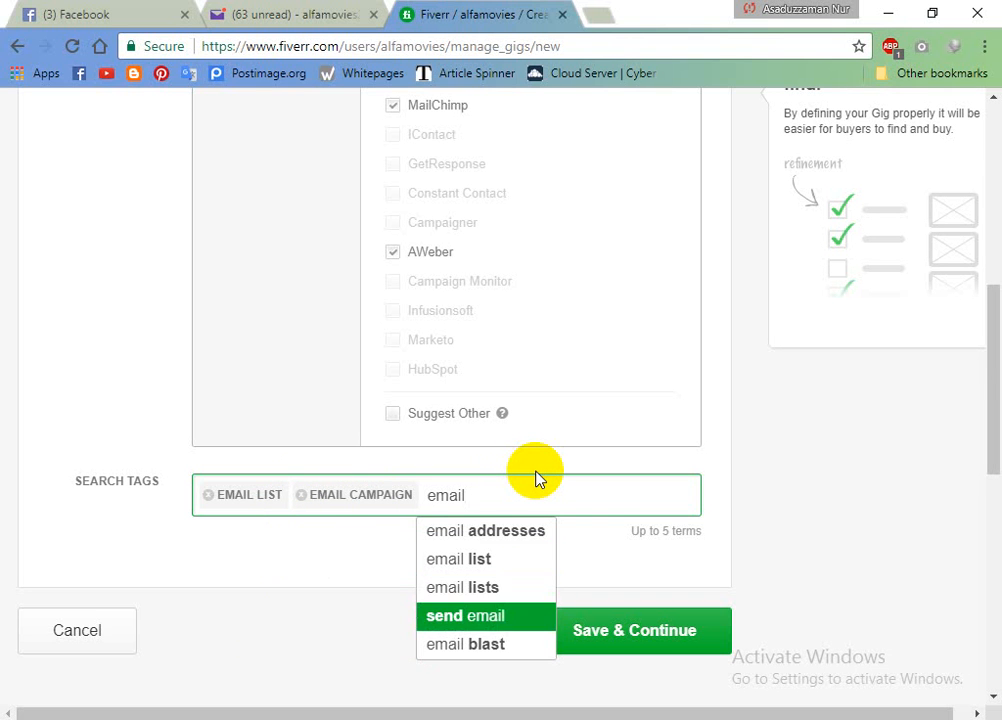
pyautogui.press('Return')
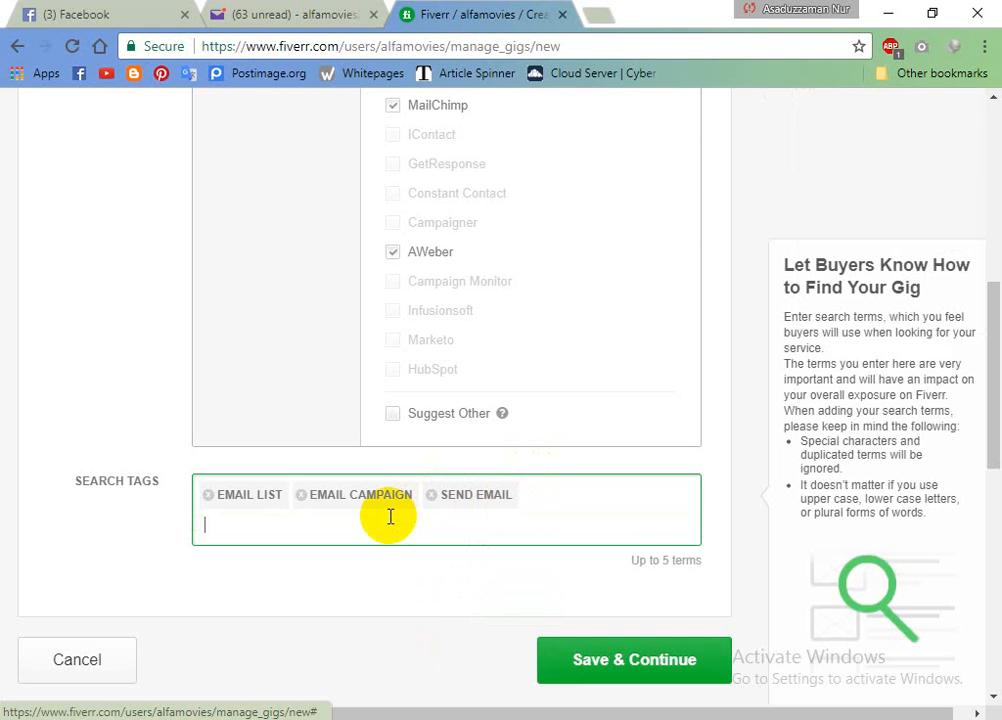
pyautogui.write('mail')
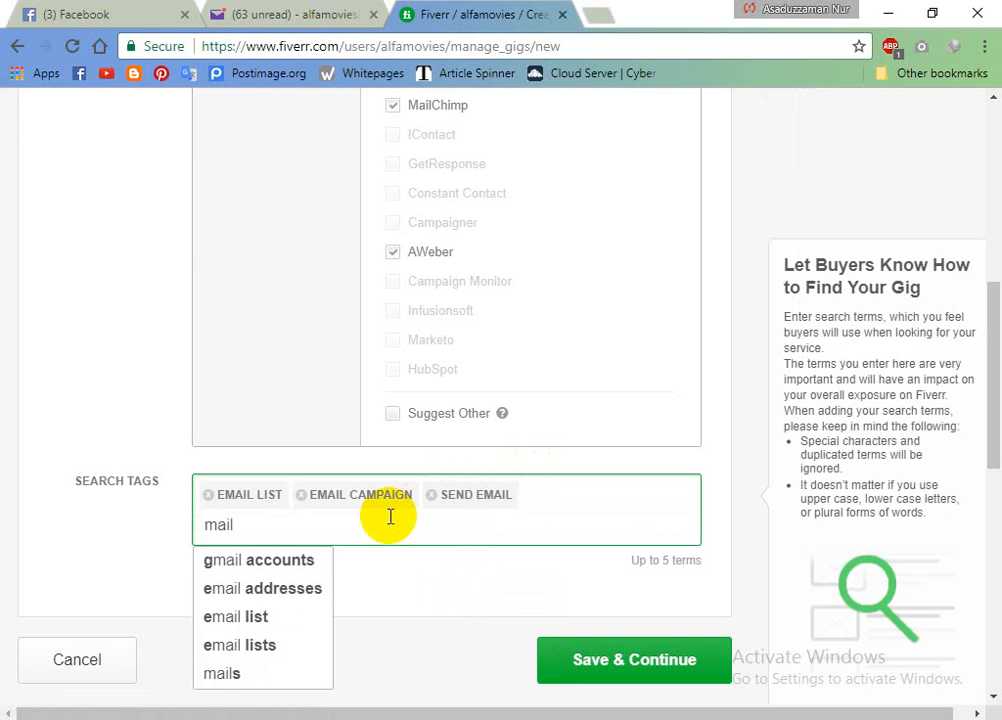
pyautogui.press('BackSpace')
pyautogui.press('BackSpace')
pyautogui.press('BackSpace')
pyautogui.press('BackSpace')
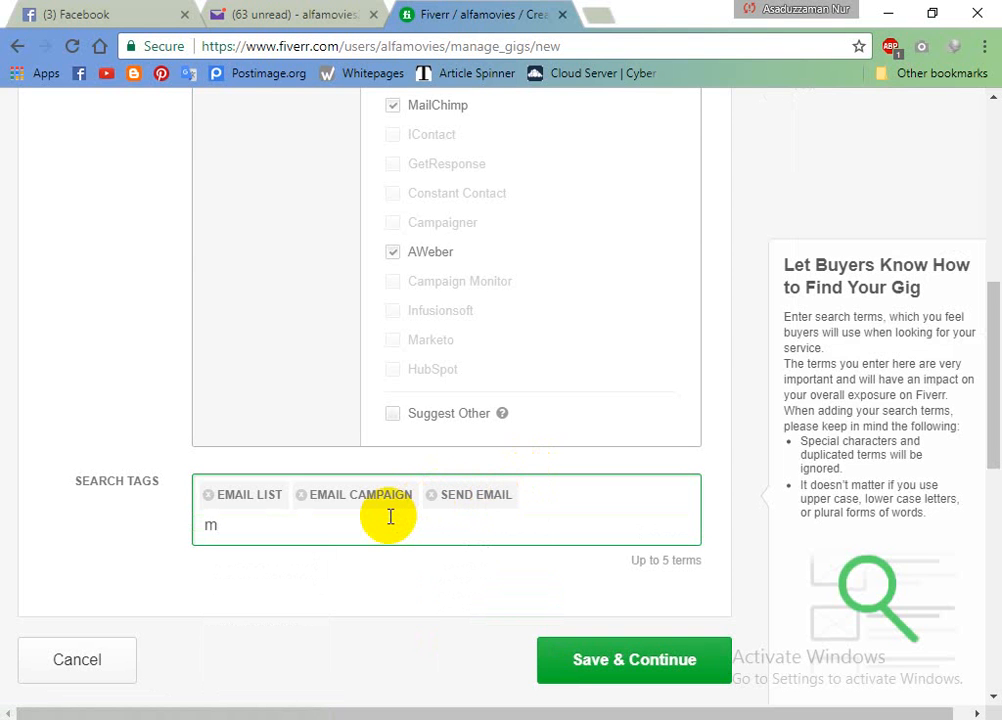
# Add the suggested term "template" to the gig's search tags
pyautogui.write('tem')
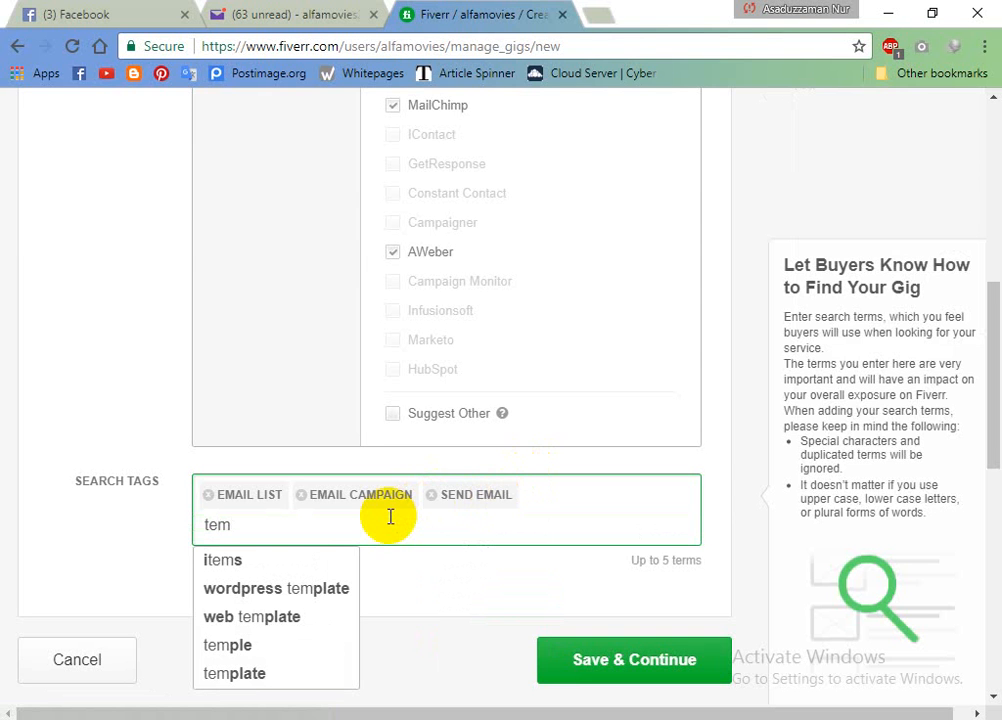
pyautogui.write('pla')
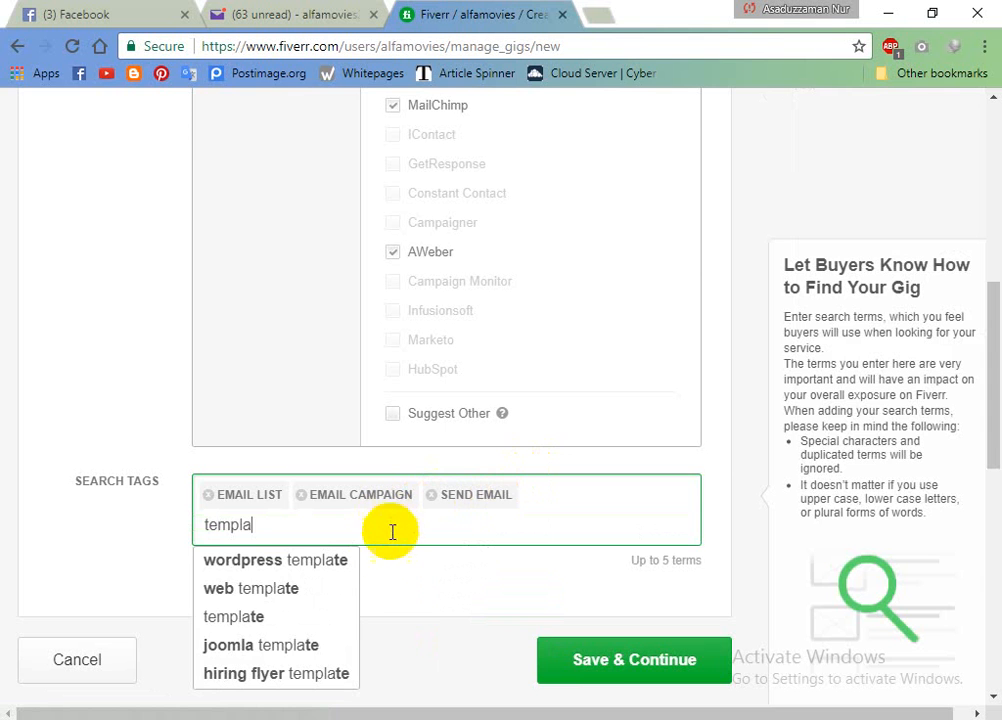
pyautogui.click(233, 617)
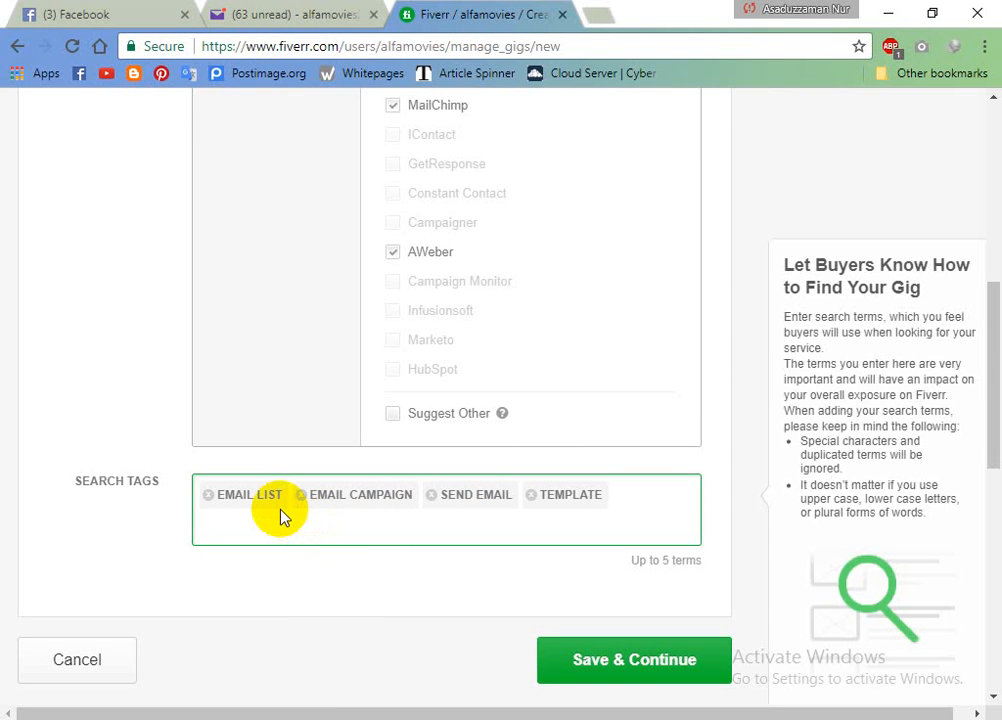
pyautogui.write('e')
pyautogui.press('BackSpace')
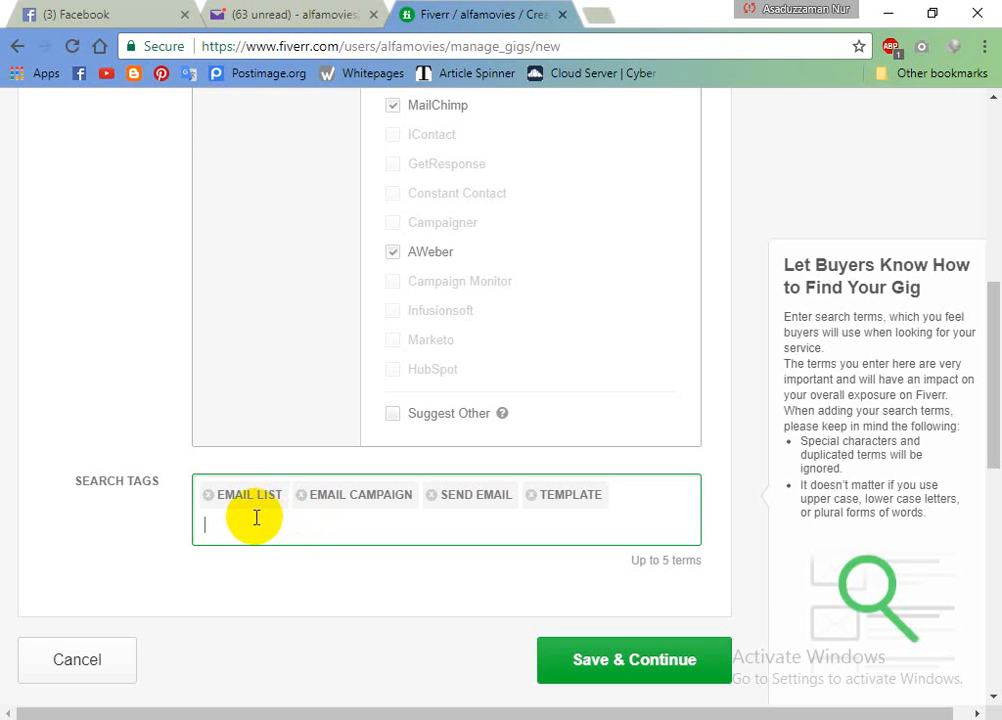
pyautogui.click(217, 607)
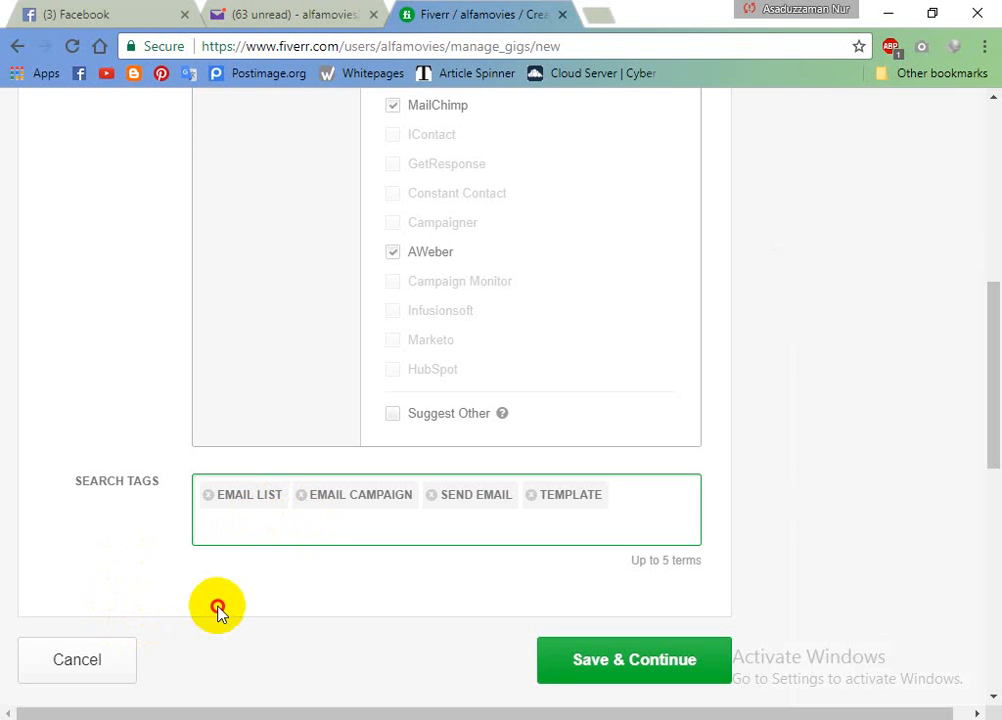
pyautogui.click(347, 528)
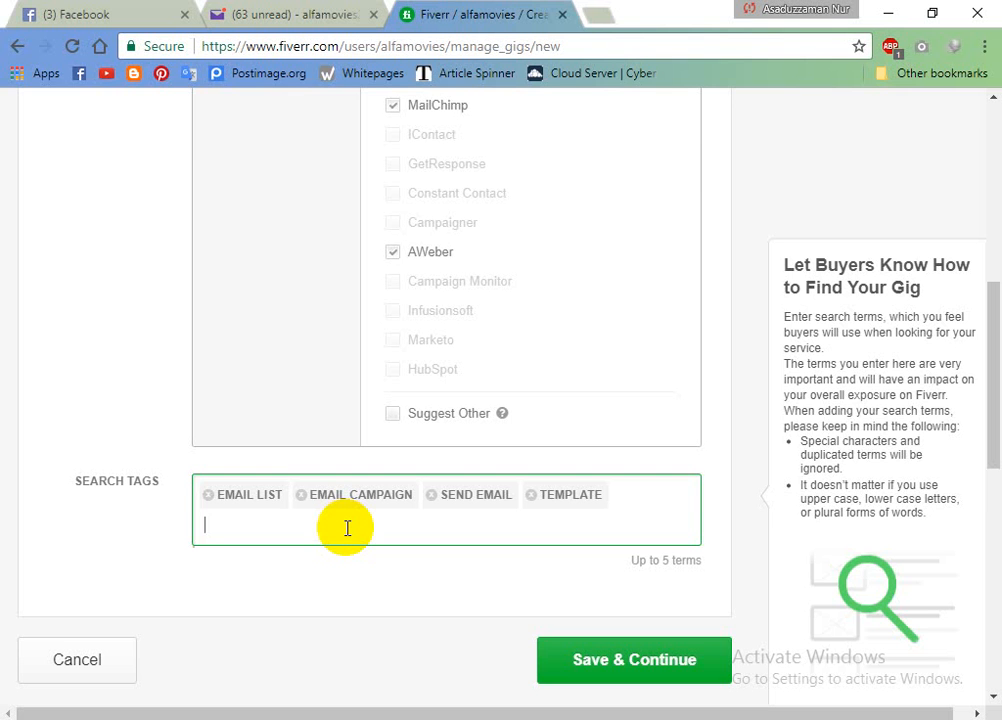
pyautogui.click(322, 632)
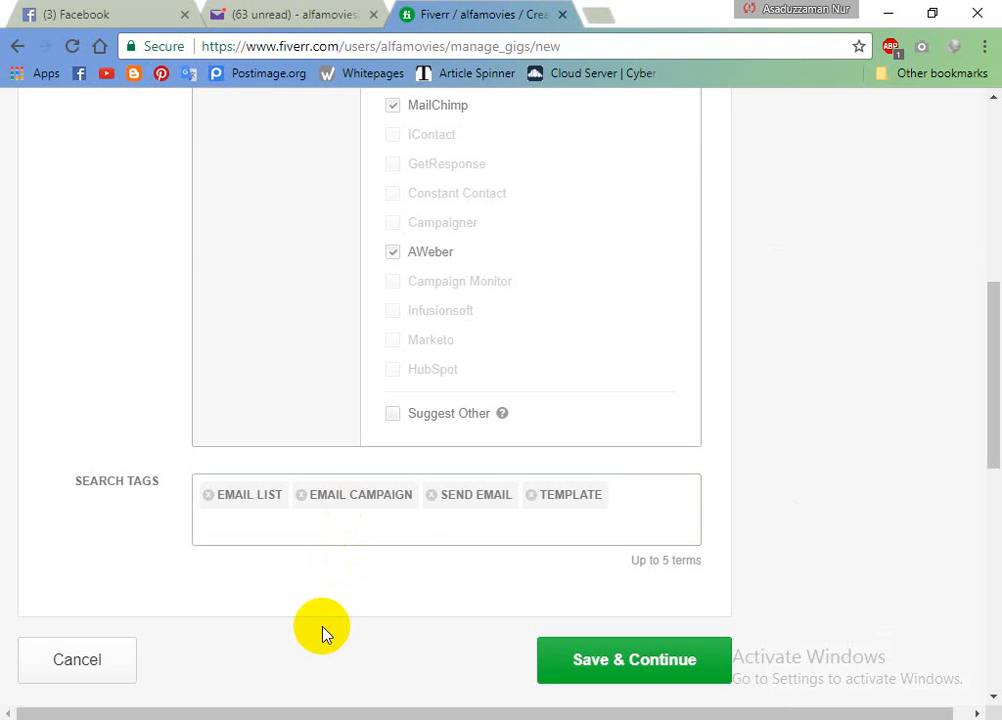
# Add the suggested term "seo marketing" to the search tags, then save the overview and continue to pricing
pyautogui.click(306, 530)
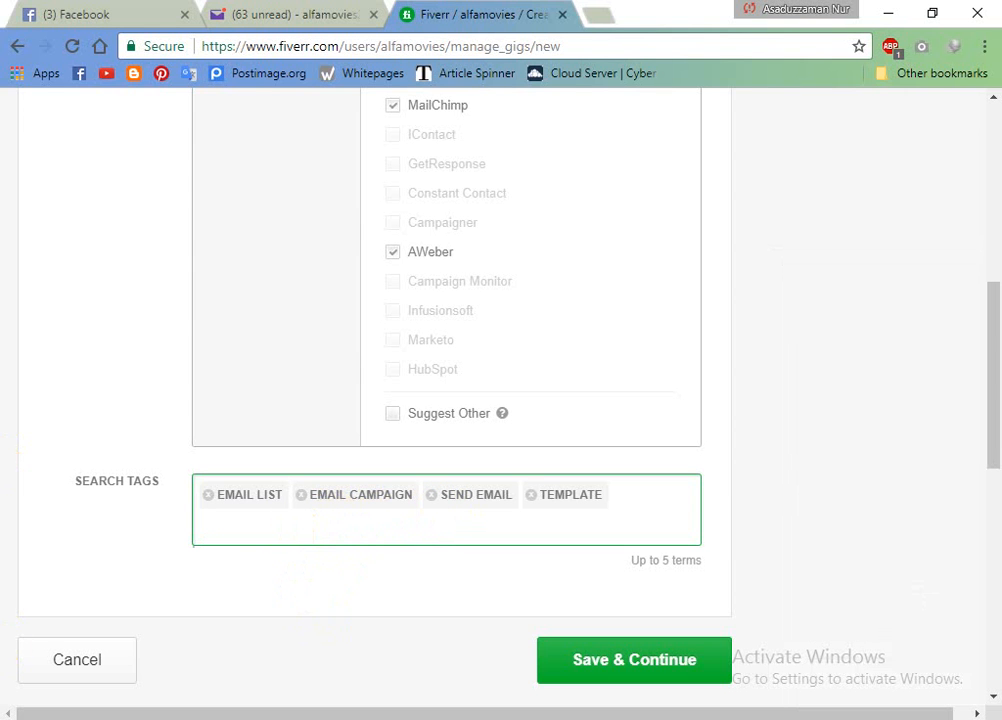
pyautogui.write('marke')
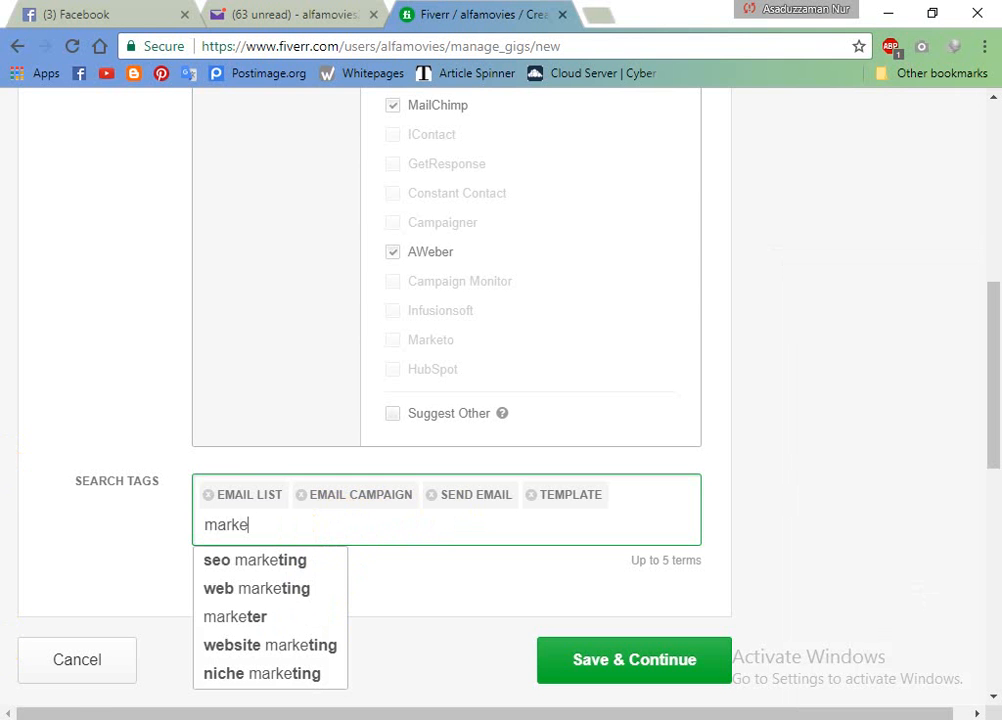
pyautogui.click(280, 561)
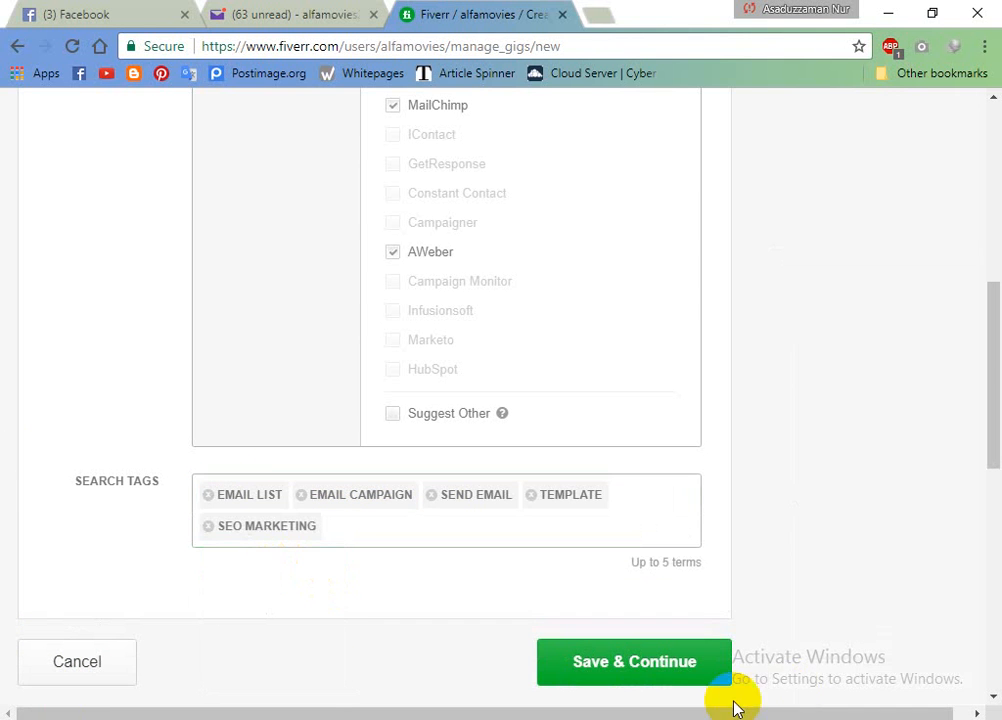
pyautogui.click(716, 667)
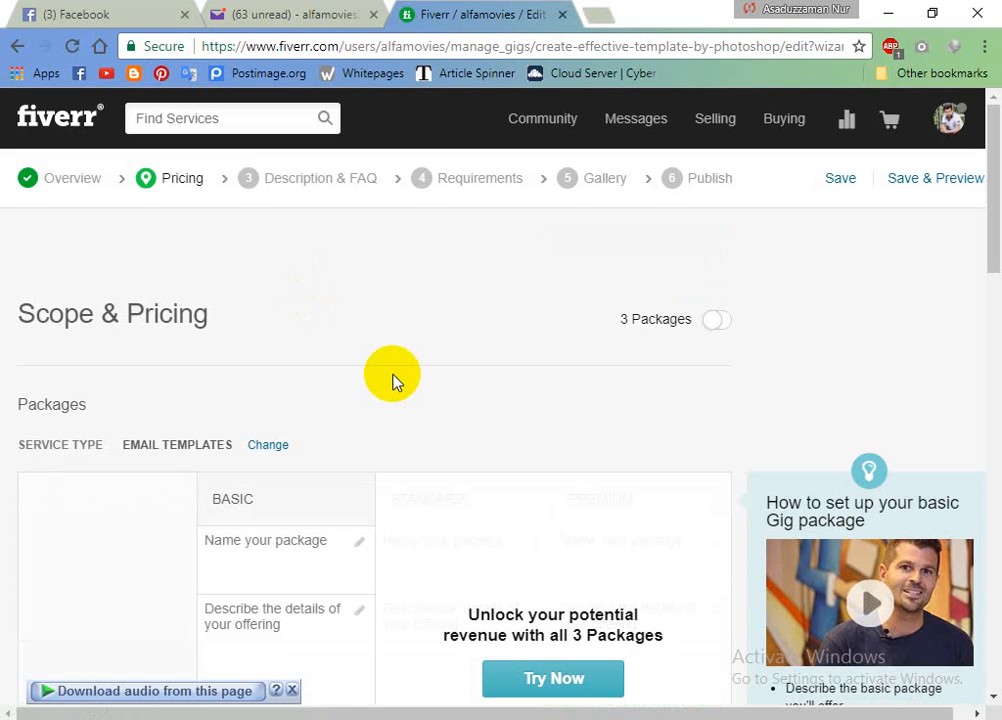
# Turn on the 3 Packages option for the gig's scope and pricing and dismiss the Gig Packages introduction
pyautogui.scroll(-3, 392, 381)
pyautogui.scroll(3, 306, 330)
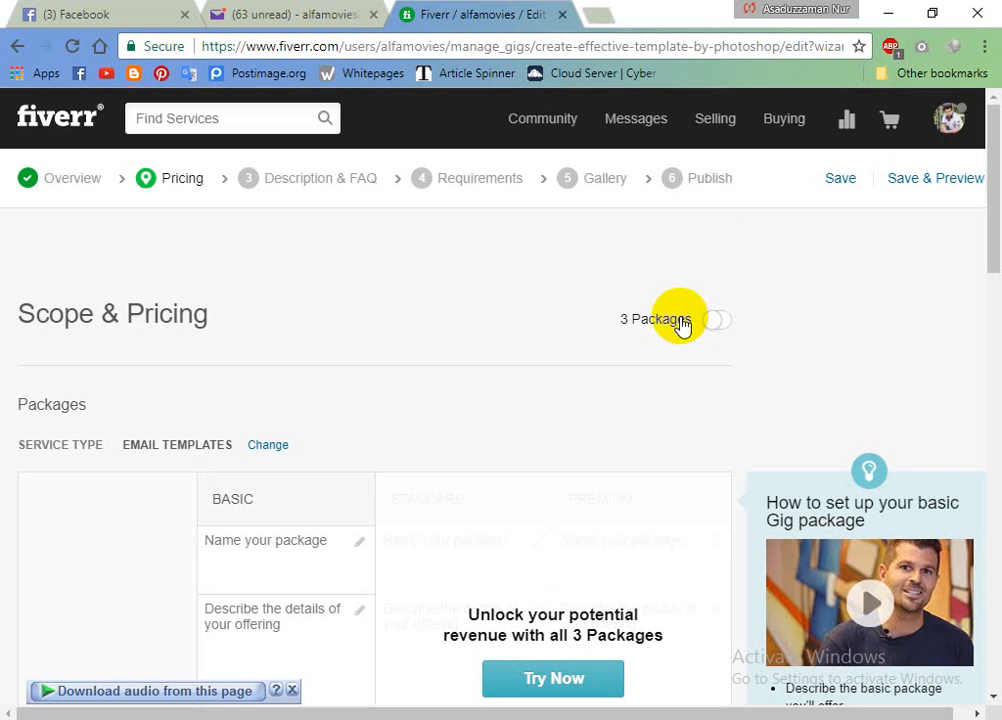
pyautogui.scroll(-2, 680, 325)
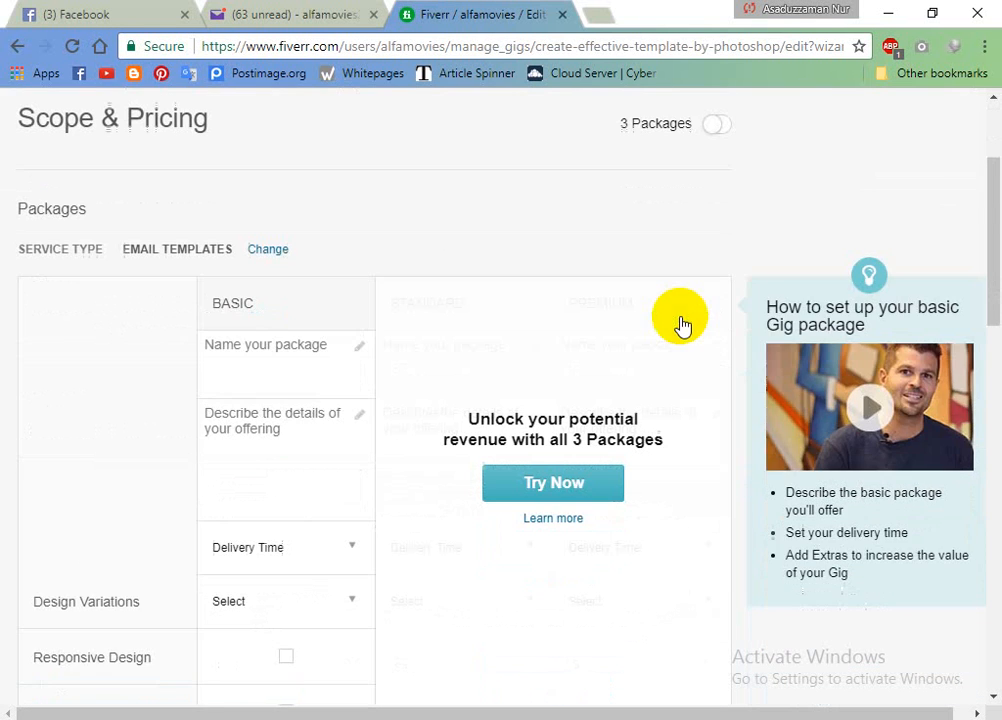
pyautogui.scroll(-2, 252, 300)
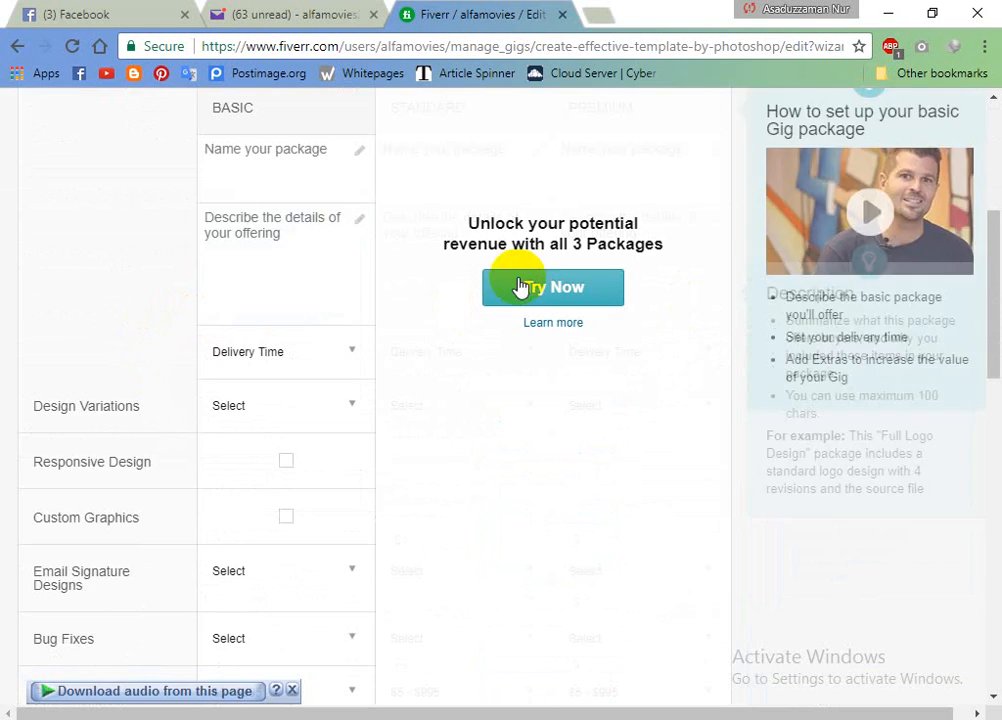
pyautogui.scroll(1, 543, 264)
pyautogui.scroll(2, 505, 228)
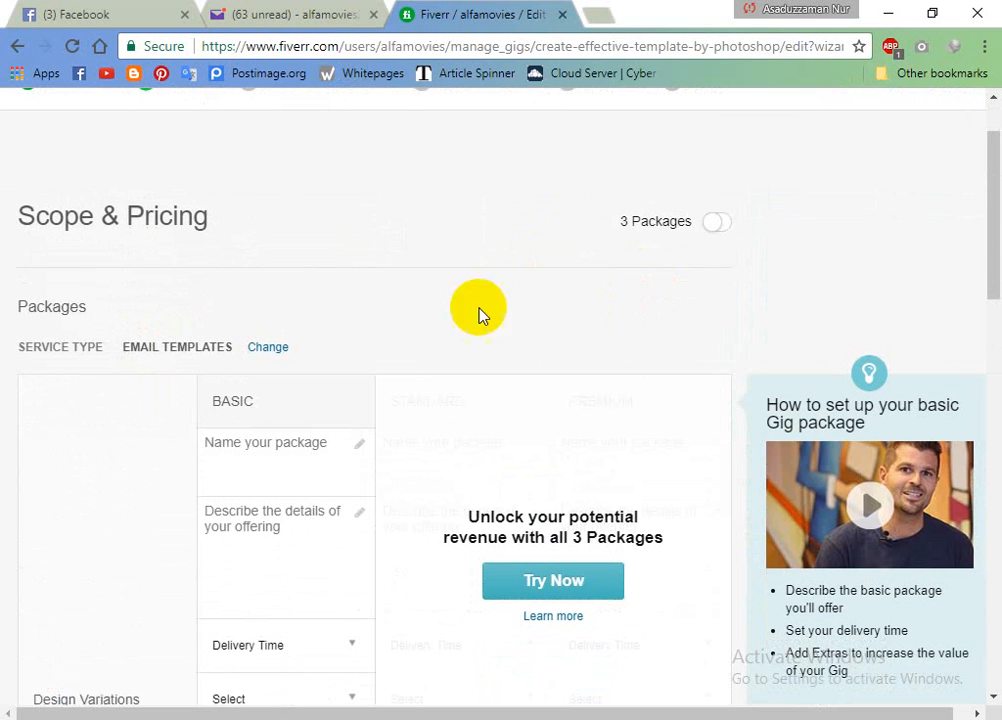
pyautogui.click(722, 223)
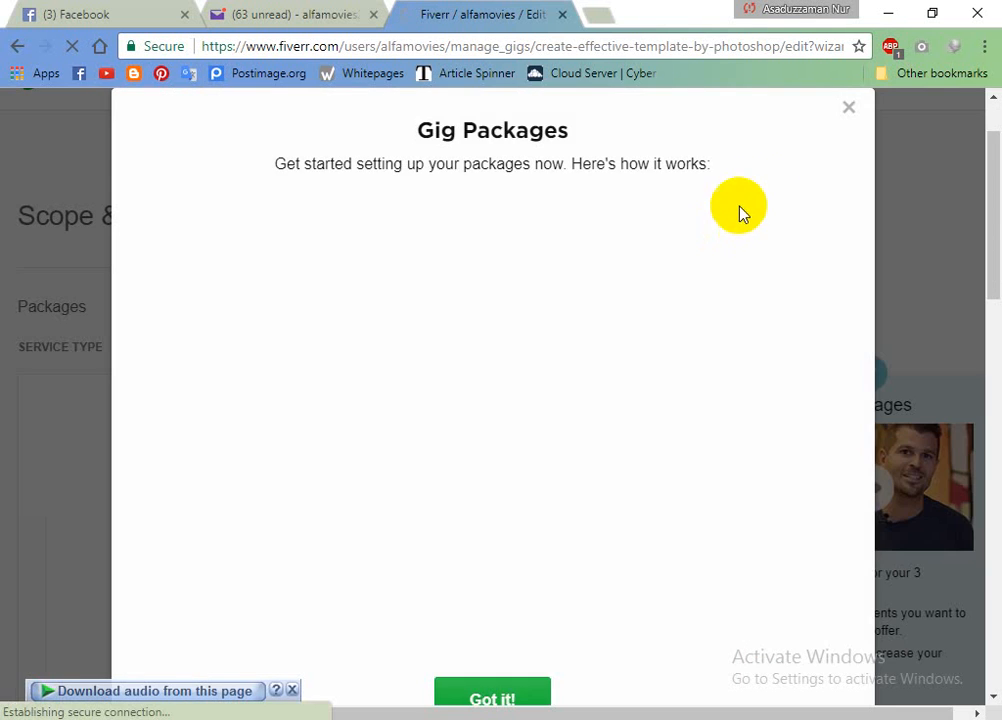
pyautogui.scroll(-4, 693, 501)
pyautogui.click(476, 327)
pyautogui.scroll(3, 708, 498)
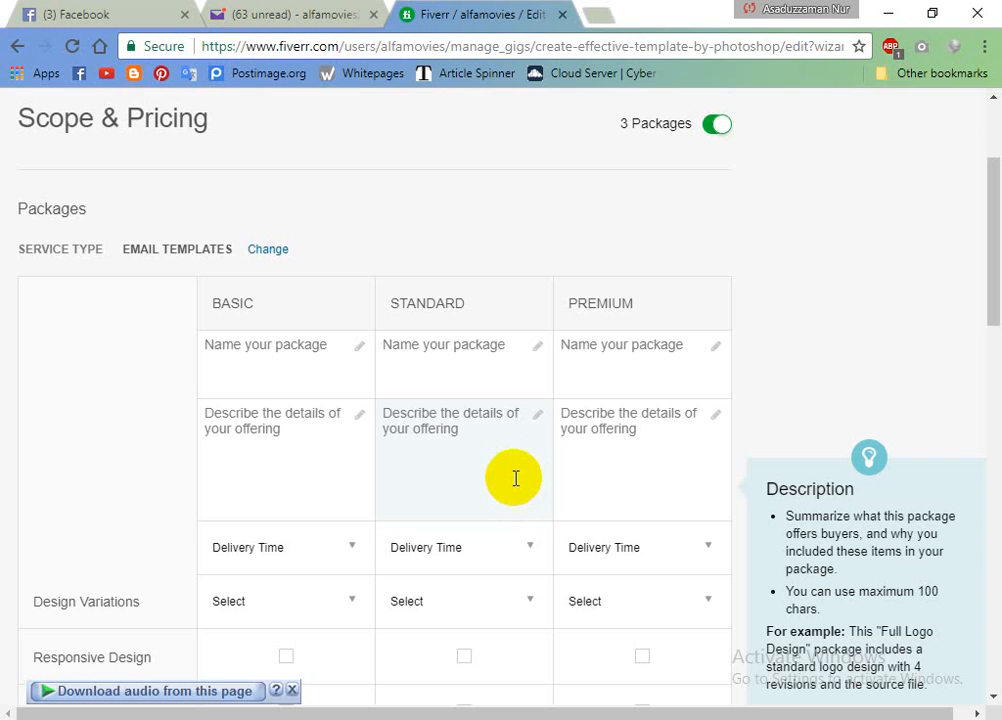
pyautogui.scroll(2, 515, 479)
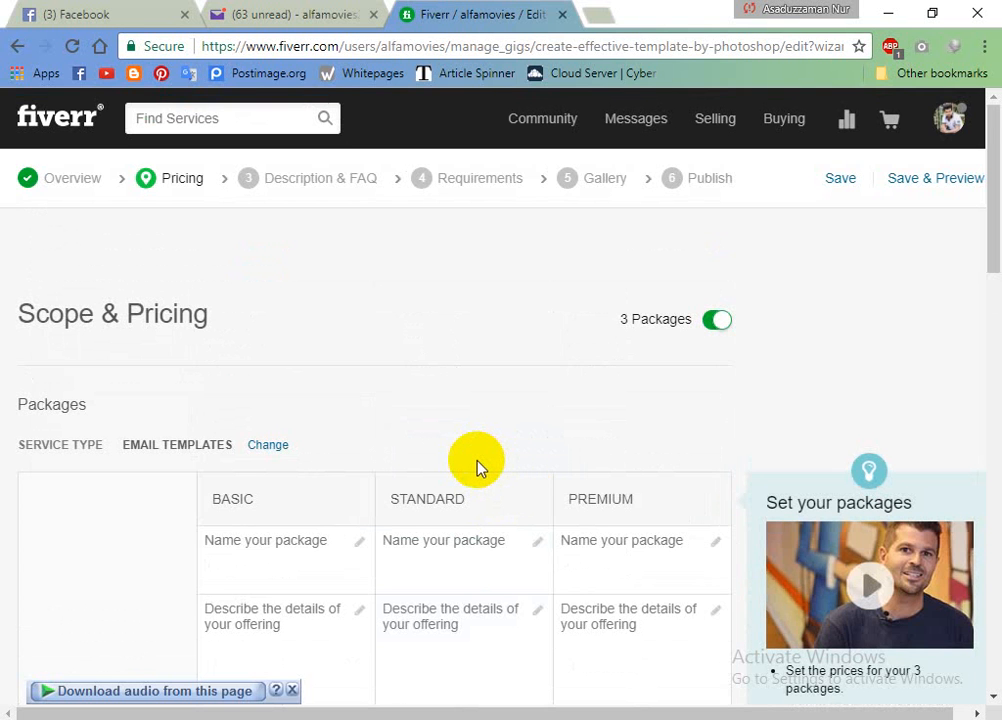
pyautogui.scroll(-1, 477, 466)
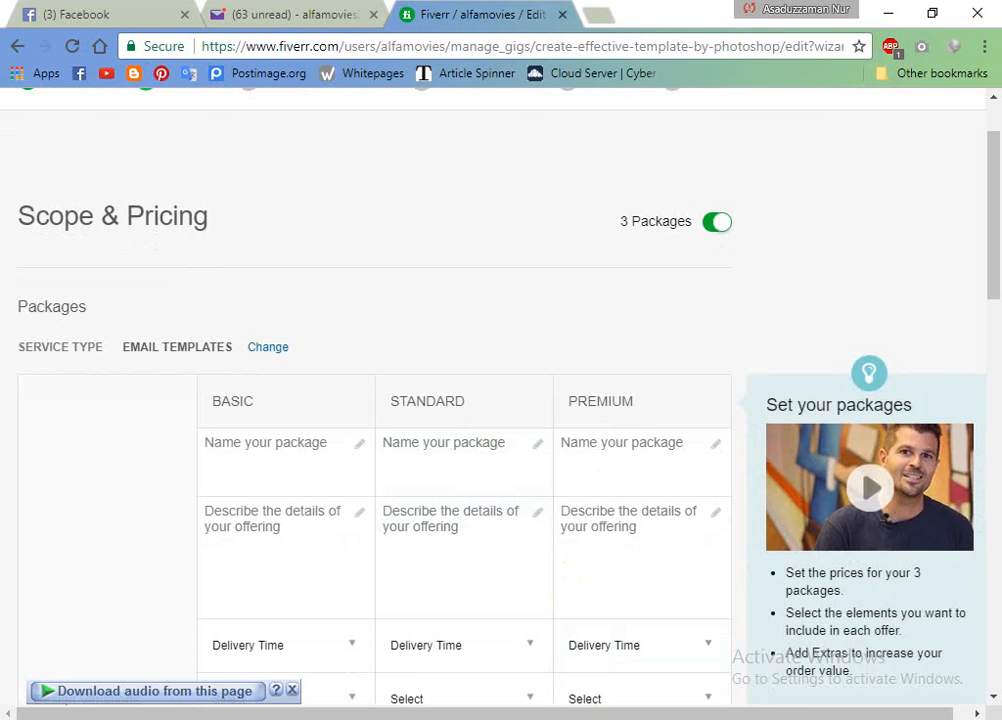
pyautogui.click(815, 719)
pyautogui.click(385, 447)
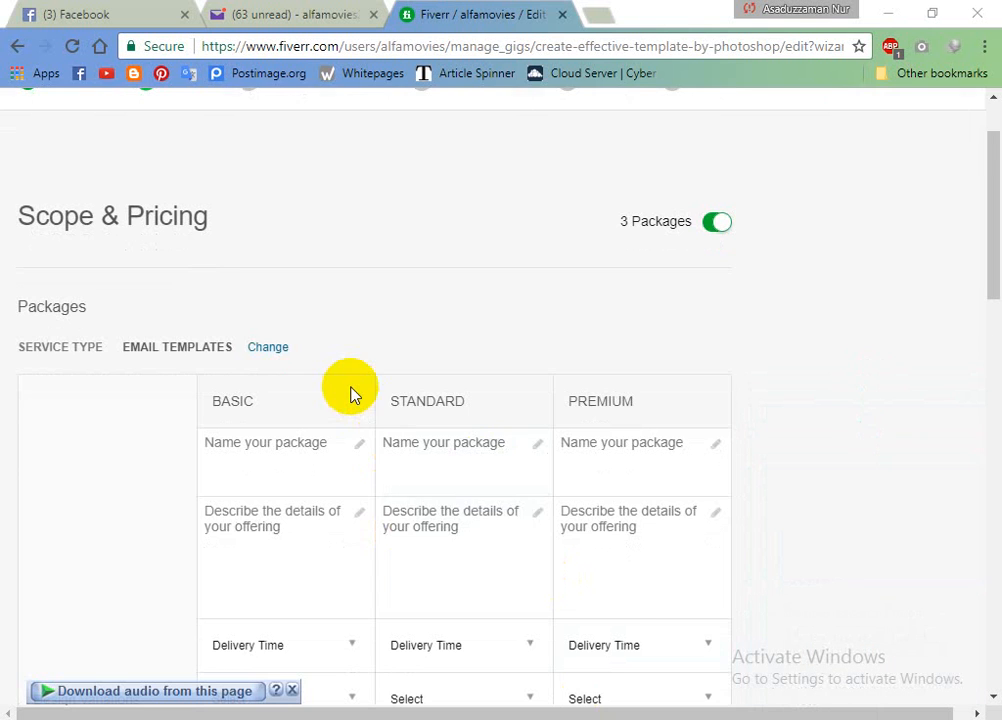
# Name the Basic package "1 template"
pyautogui.scroll(-2, 351, 391)
pyautogui.click(324, 276)
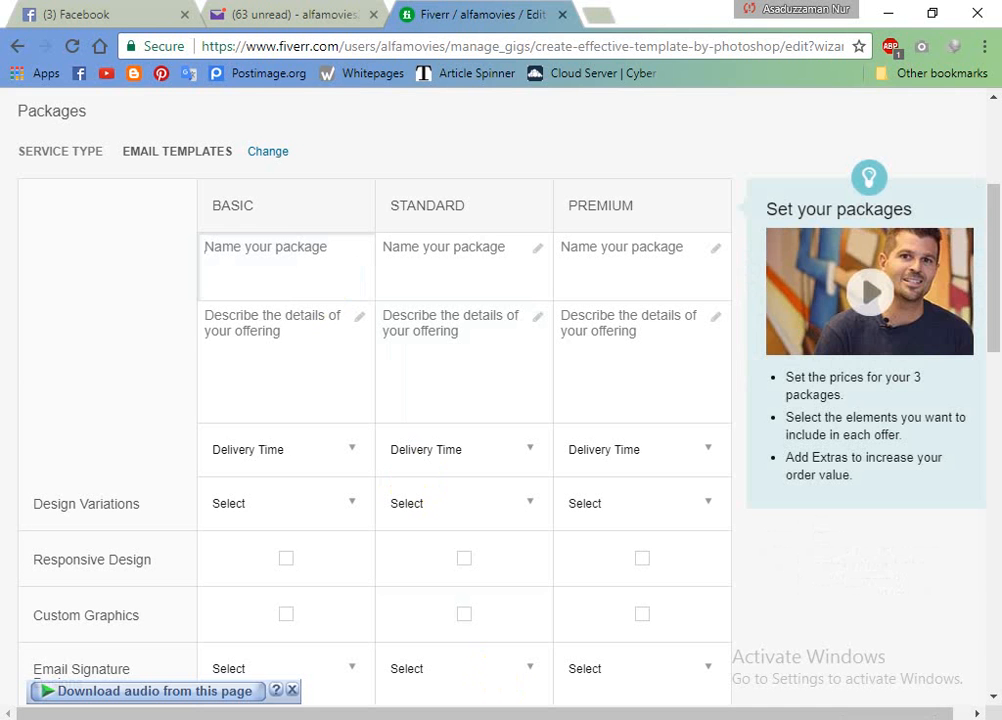
pyautogui.click(815, 719)
pyautogui.click(275, 271)
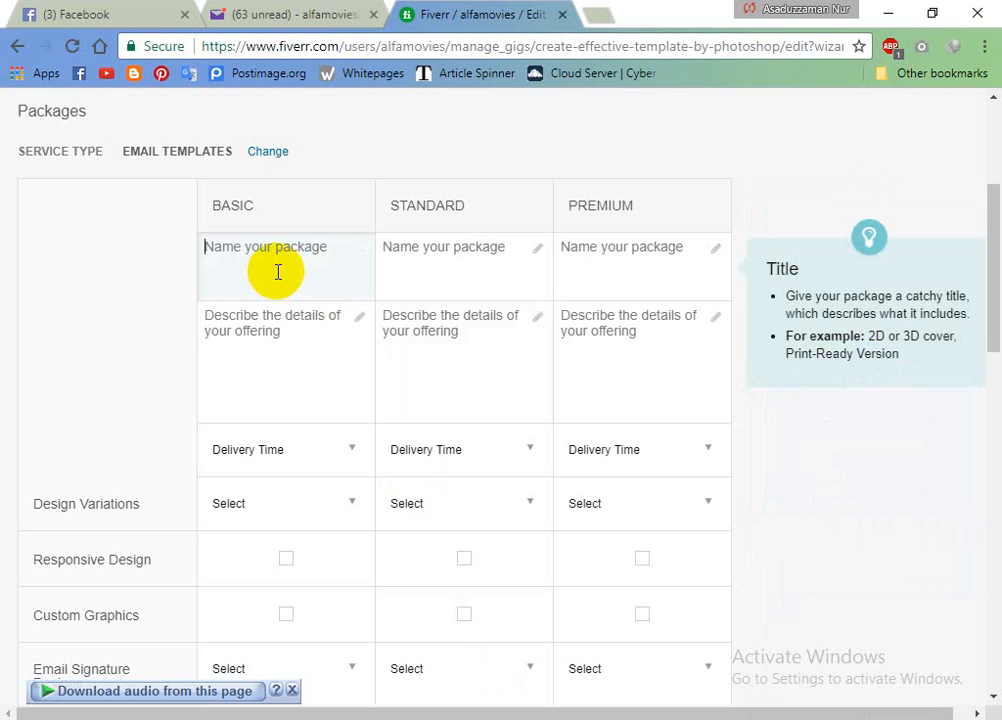
pyautogui.write('1')
pyautogui.write(' t')
pyautogui.write('emplster')
pyautogui.press('BackSpace')
pyautogui.press('BackSpace')
pyautogui.press('BackSpace')
pyautogui.press('BackSpace')
pyautogui.write('ate')
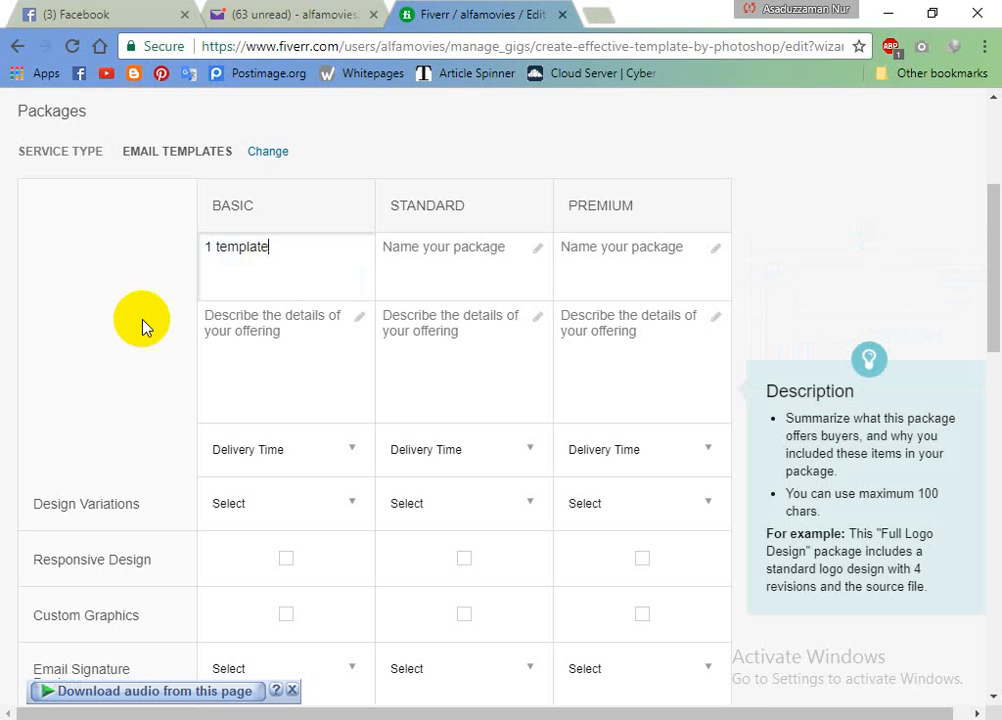
# Describe the Basic package as "with best quality image", correcting the spelling of "quality"
pyautogui.click(349, 333)
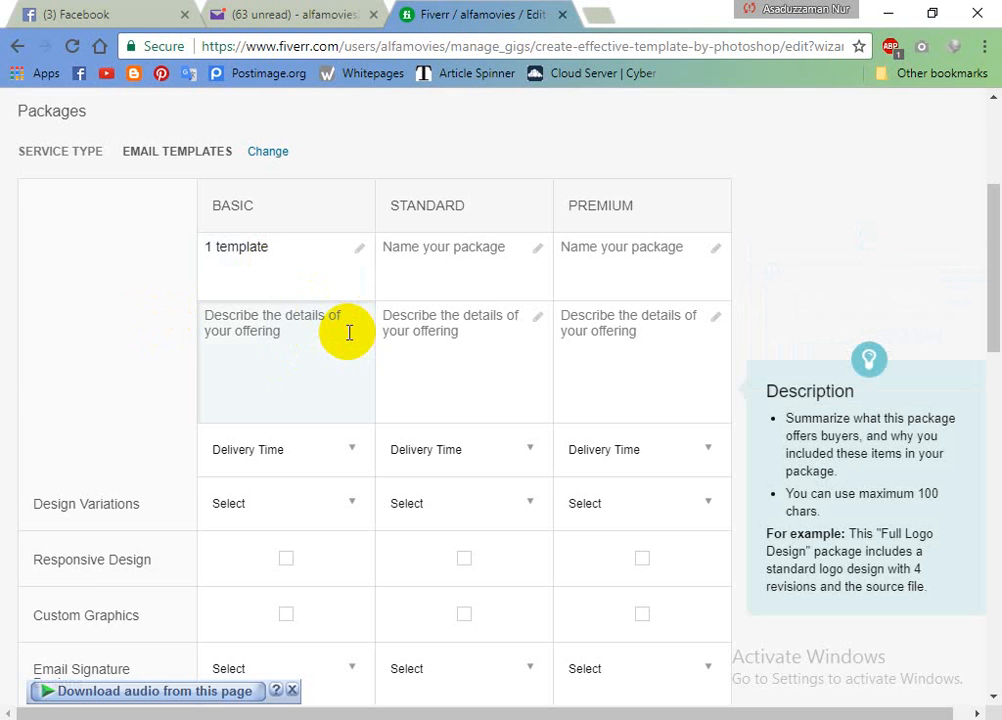
pyautogui.write('1')
pyautogui.press('BackSpace')
pyautogui.write('with')
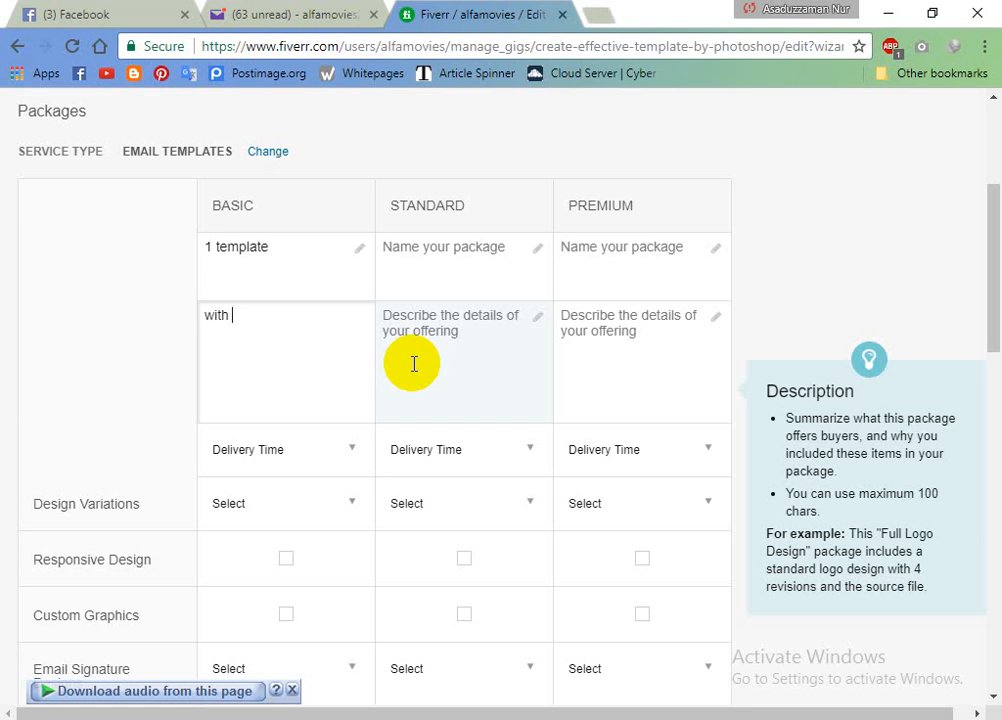
pyautogui.write('best ')
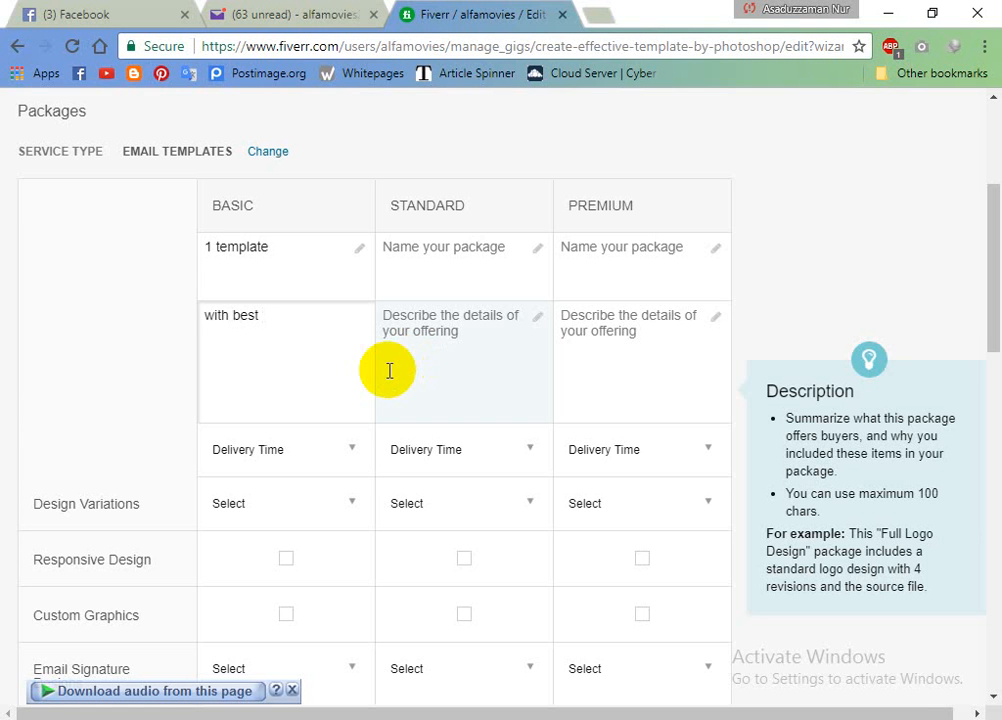
pyautogui.write('qulaity image')
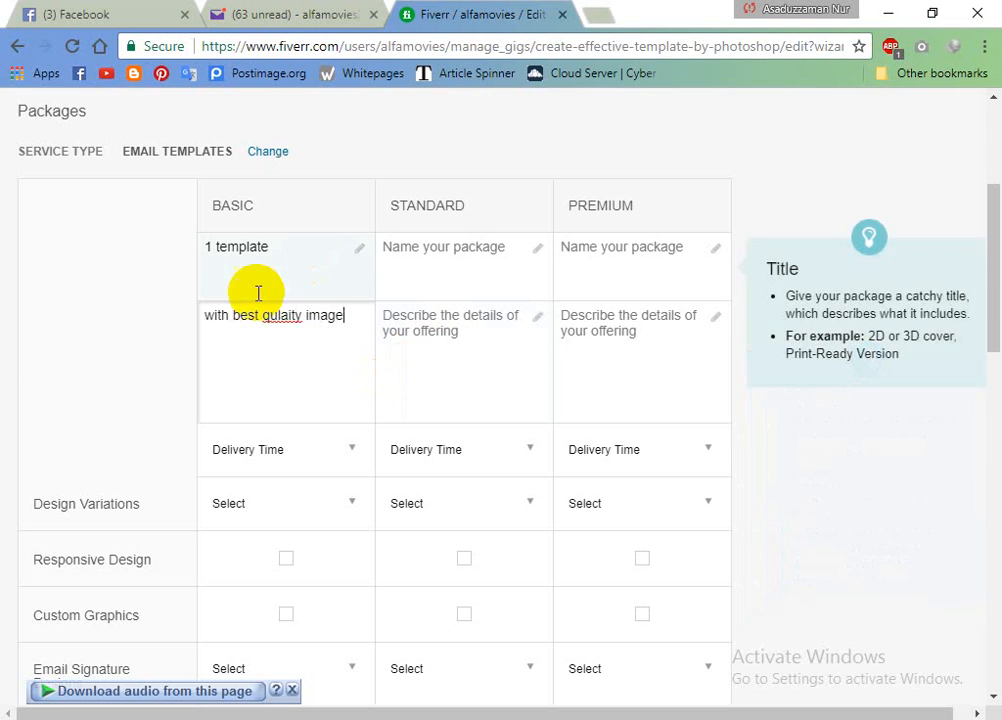
pyautogui.rightClick(281, 318)
pyautogui.click(320, 340)
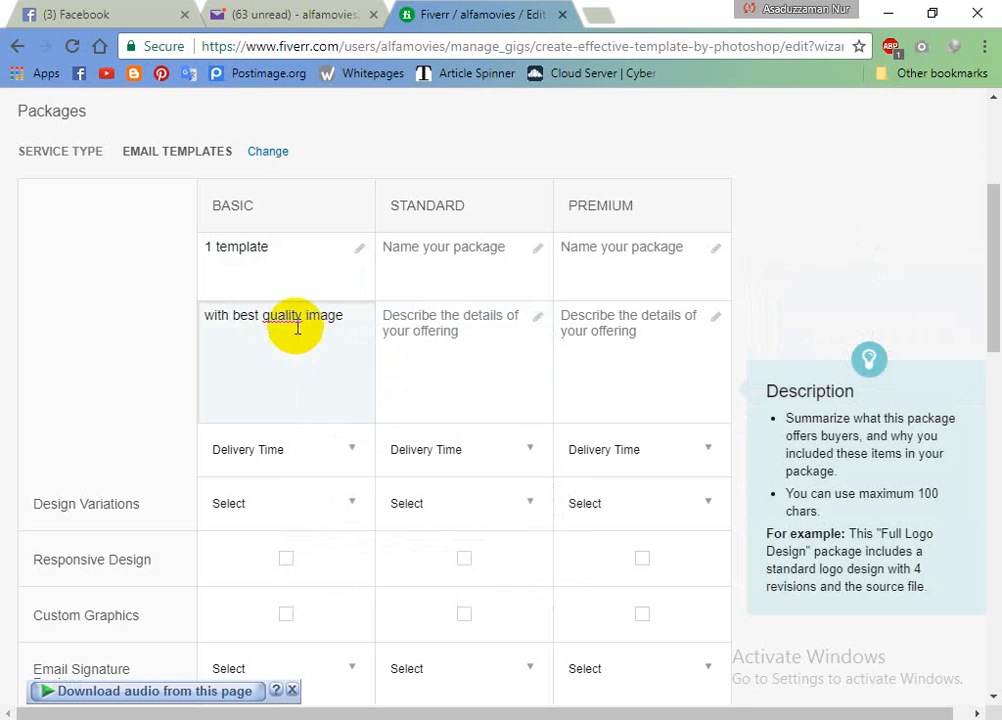
pyautogui.rightClick(292, 322)
pyautogui.click(242, 353)
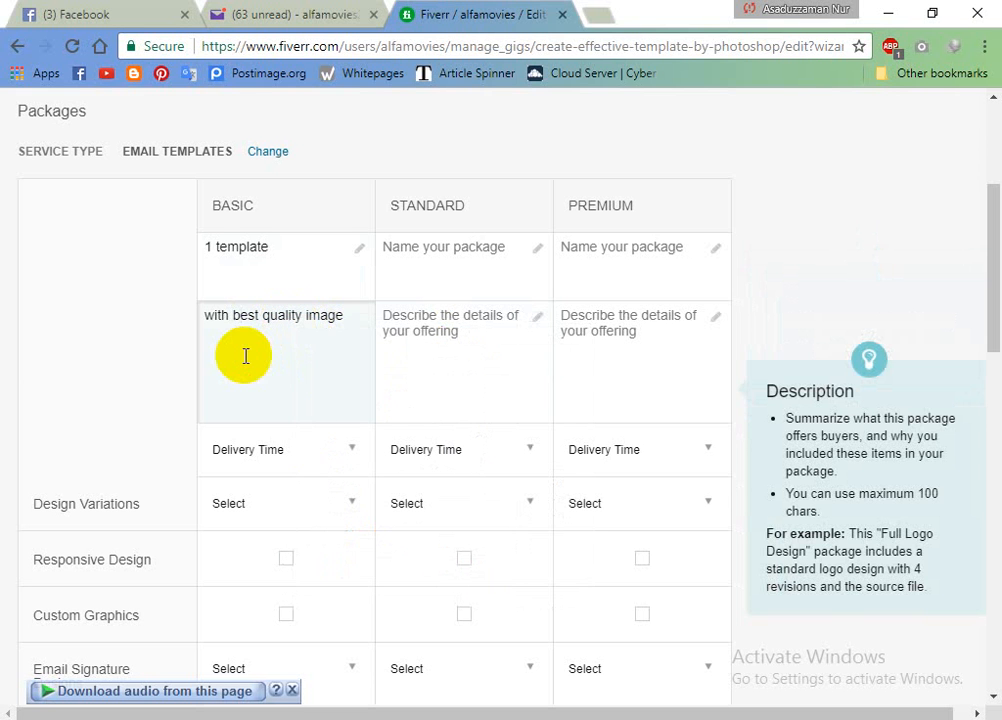
# Set the Basic package to 2 Days Delivery with 1 design variation
pyautogui.click(302, 463)
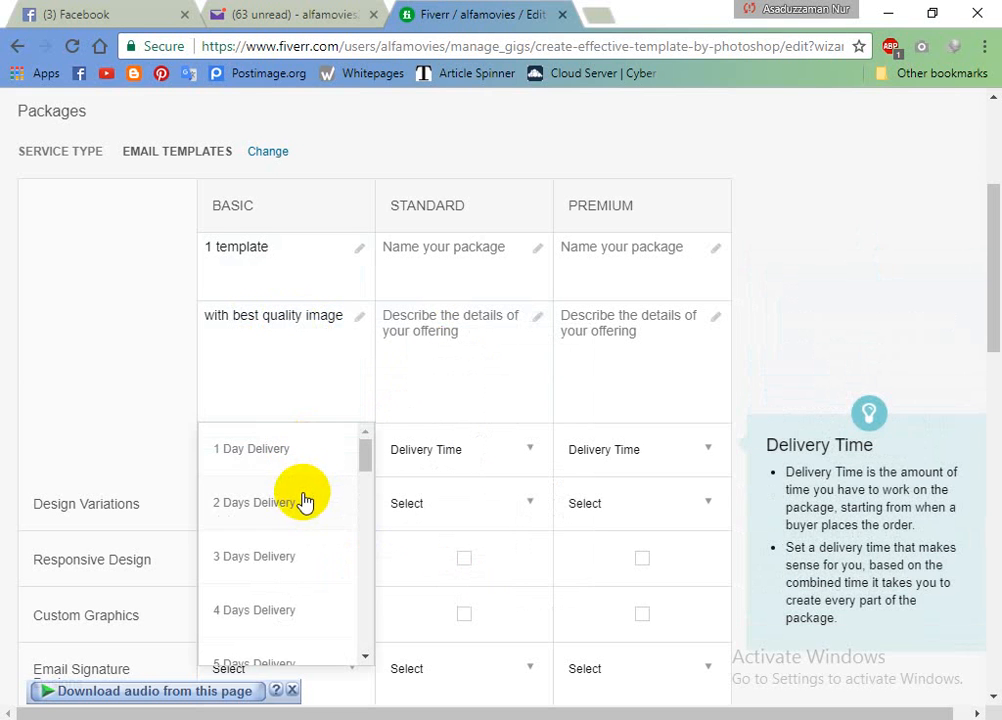
pyautogui.click(304, 502)
pyautogui.click(345, 515)
pyautogui.click(280, 556)
# Name the Standard package "1 template by adding unique image"
pyautogui.scroll(1, 480, 350)
pyautogui.click(483, 347)
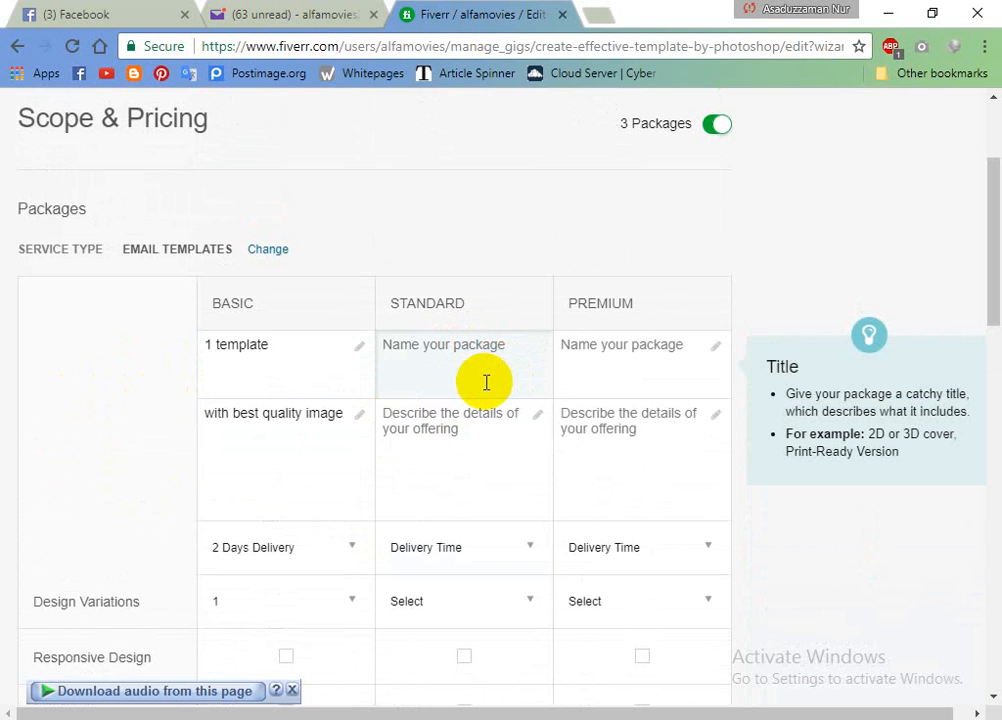
pyautogui.write('1 templates')
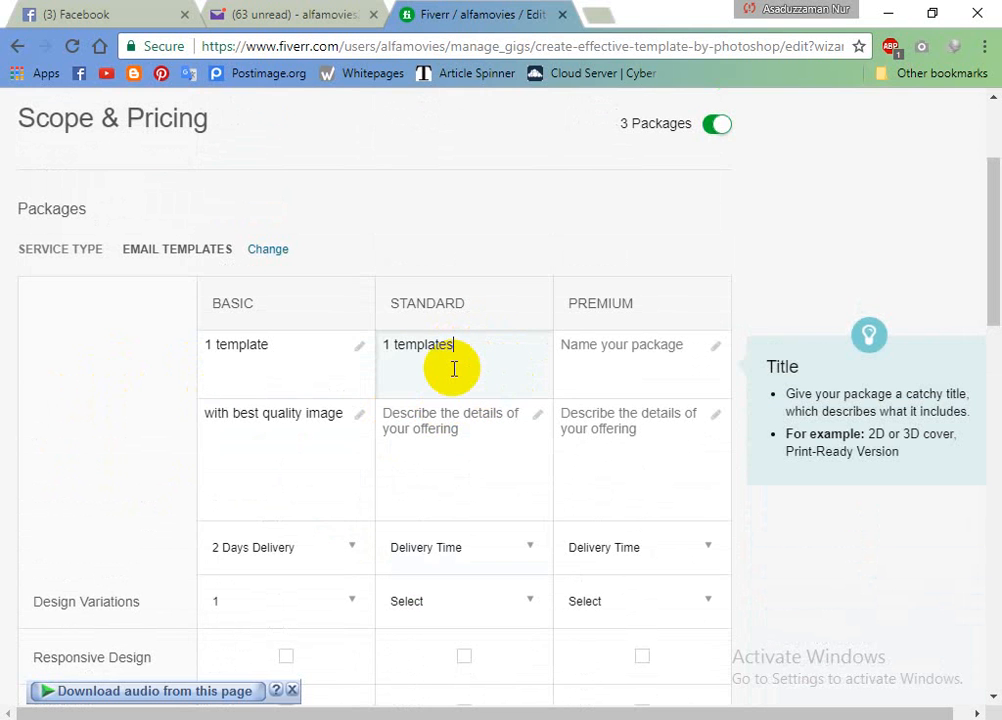
pyautogui.press('BackSpace')
pyautogui.write(' with')
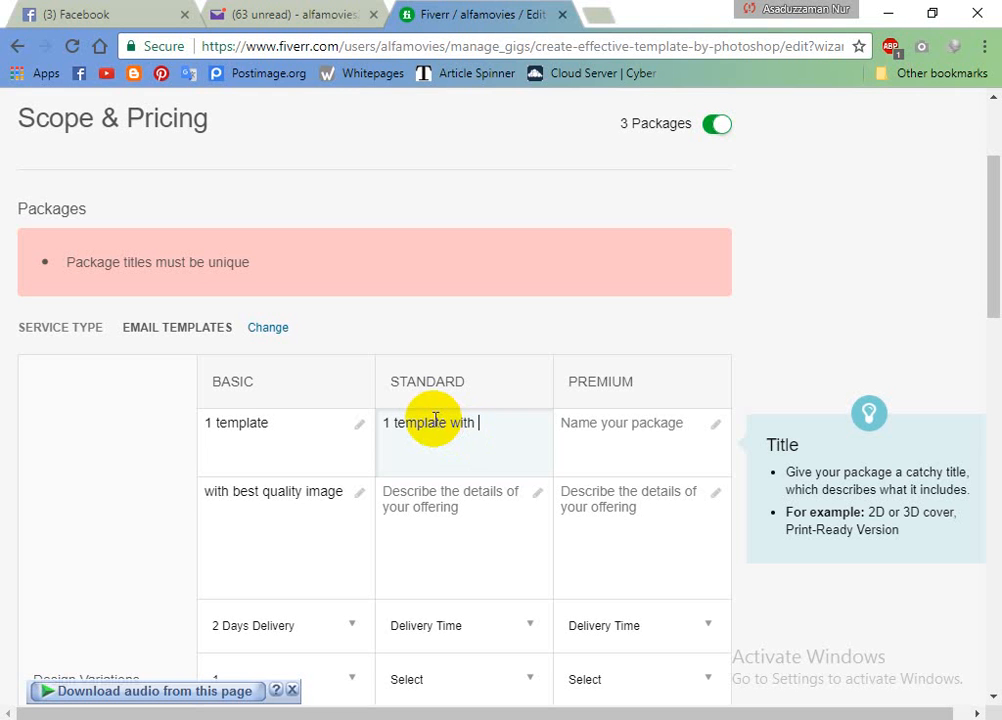
pyautogui.press('BackSpace')
pyautogui.press('BackSpace')
pyautogui.press('BackSpace')
pyautogui.press('BackSpace')
pyautogui.press('BackSpace')
pyautogui.press('BackSpace')
pyautogui.write('by adding')
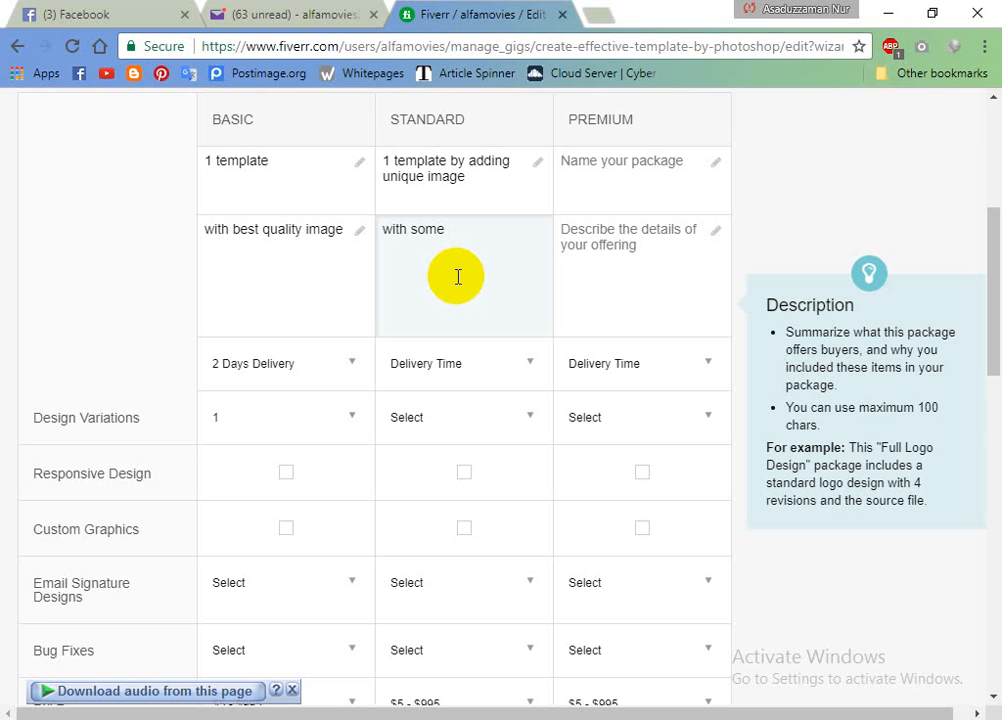
pyautogui.write('extra image')
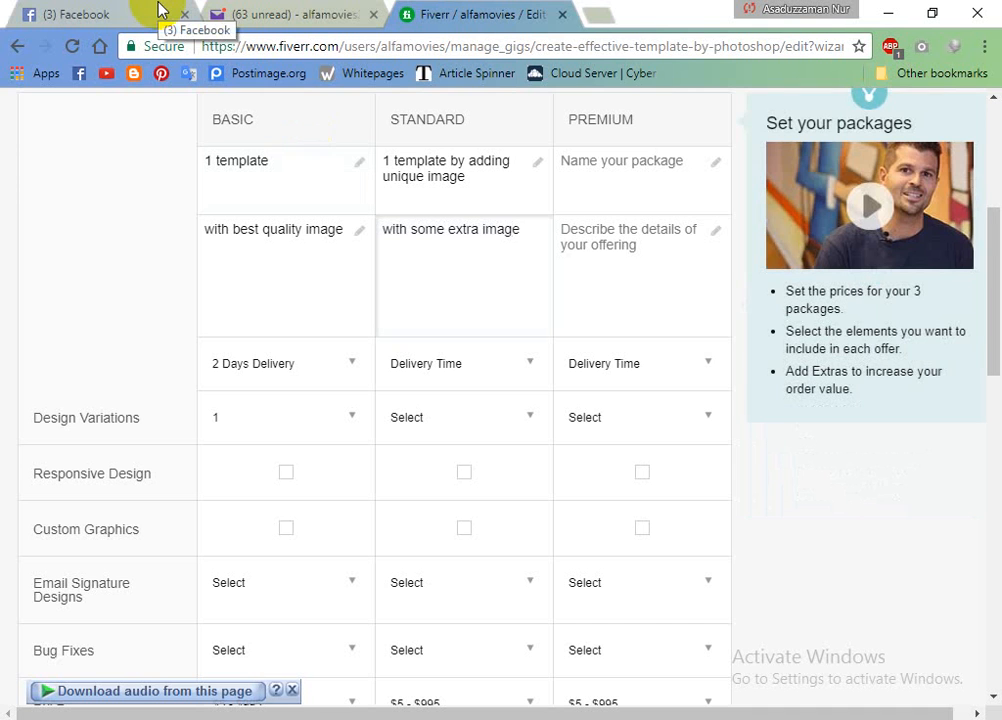
pyautogui.press('BackSpace')
pyautogui.press('BackSpace')
pyautogui.press('BackSpace')
pyautogui.press('BackSpace')
pyautogui.press('BackSpace')
pyautogui.press('BackSpace')
pyautogui.press('BackSpace')
pyautogui.press('BackSpace')
pyautogui.press('BackSpace')
pyautogui.press('BackSpace')
pyautogui.press('BackSpace')
pyautogui.press('BackSpace')
pyautogui.press('BackSpace')
pyautogui.press('BackSpace')
pyautogui.press('BackSpace')
pyautogui.press('BackSpace')
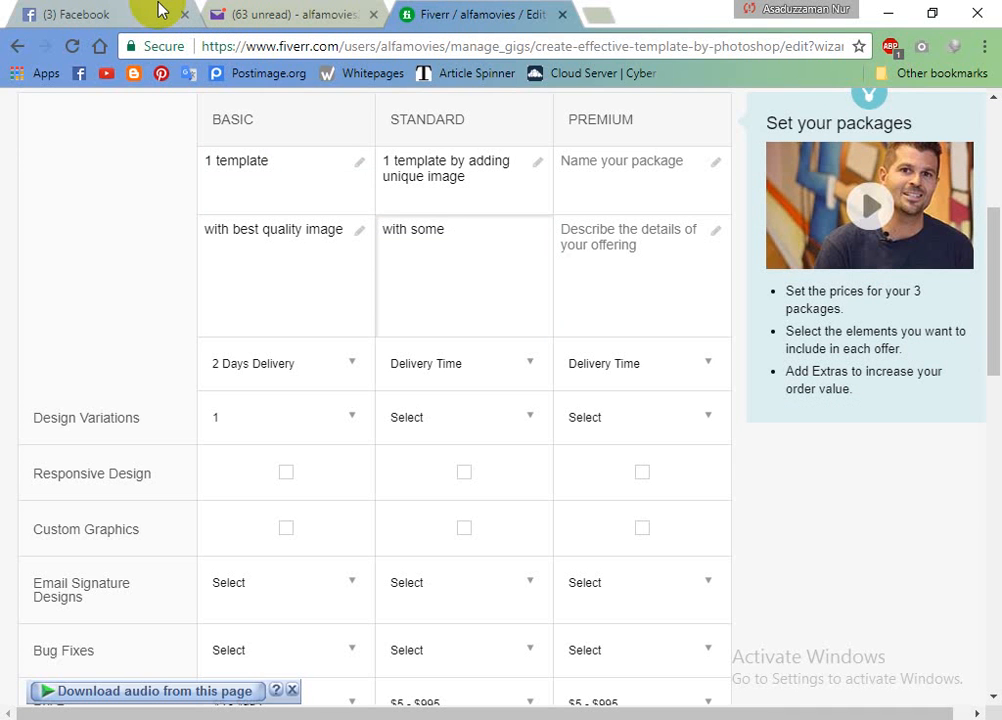
# Describe the Standard package as "with create some extra unique content" and set it to 4 Days Delivery
pyautogui.write('crs')
pyautogui.press('BackSpace')
pyautogui.write('eate')
pyautogui.write(' som')
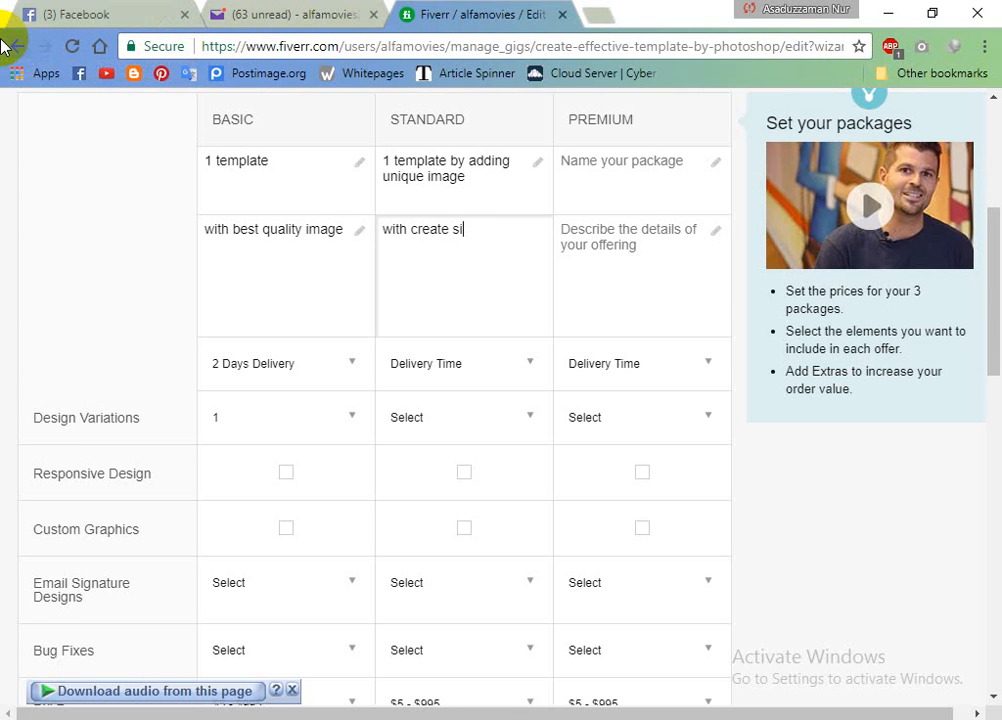
pyautogui.write('e extra content')
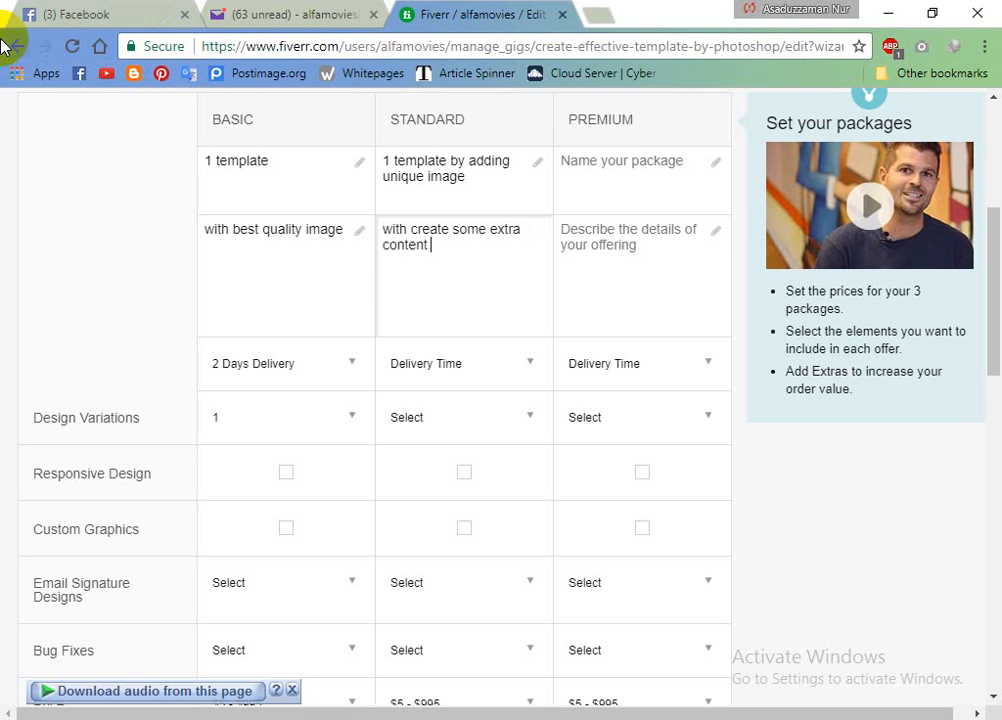
pyautogui.press('BackSpace')
pyautogui.press('BackSpace')
pyautogui.press('BackSpace')
pyautogui.press('BackSpace')
pyautogui.write('w')
pyautogui.press('BackSpace')
pyautogui.press('BackSpace')
pyautogui.press('BackSpace')
pyautogui.press('BackSpace')
pyautogui.write('unique content for')
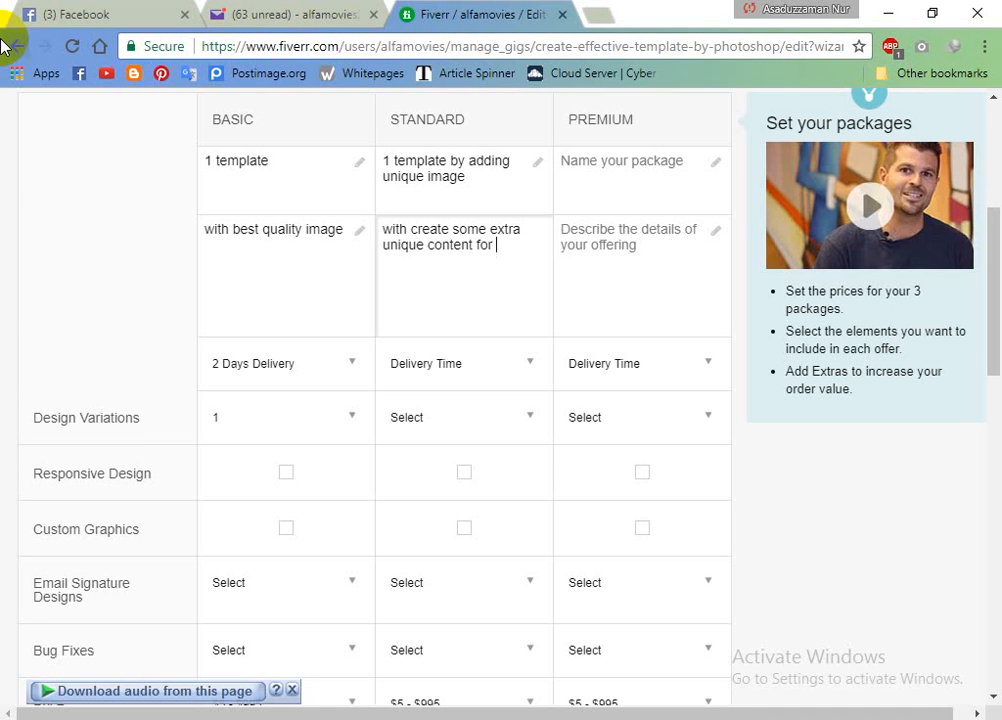
pyautogui.write(' t')
pyautogui.press('BackSpace')
pyautogui.write('e')
pyautogui.press('BackSpace')
pyautogui.write('templa\\\\\\')
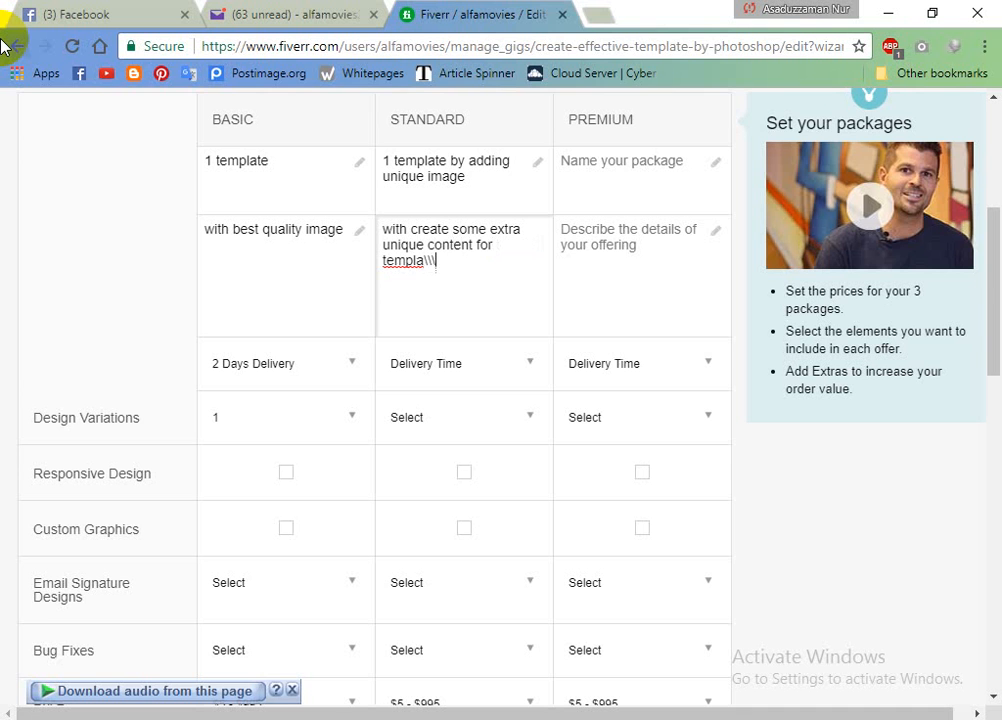
pyautogui.press('BackSpace')
pyautogui.press('BackSpace')
pyautogui.press('BackSpace')
pyautogui.press('BackSpace')
pyautogui.press('BackSpace')
pyautogui.press('BackSpace')
pyautogui.press('BackSpace')
pyautogui.press('BackSpace')
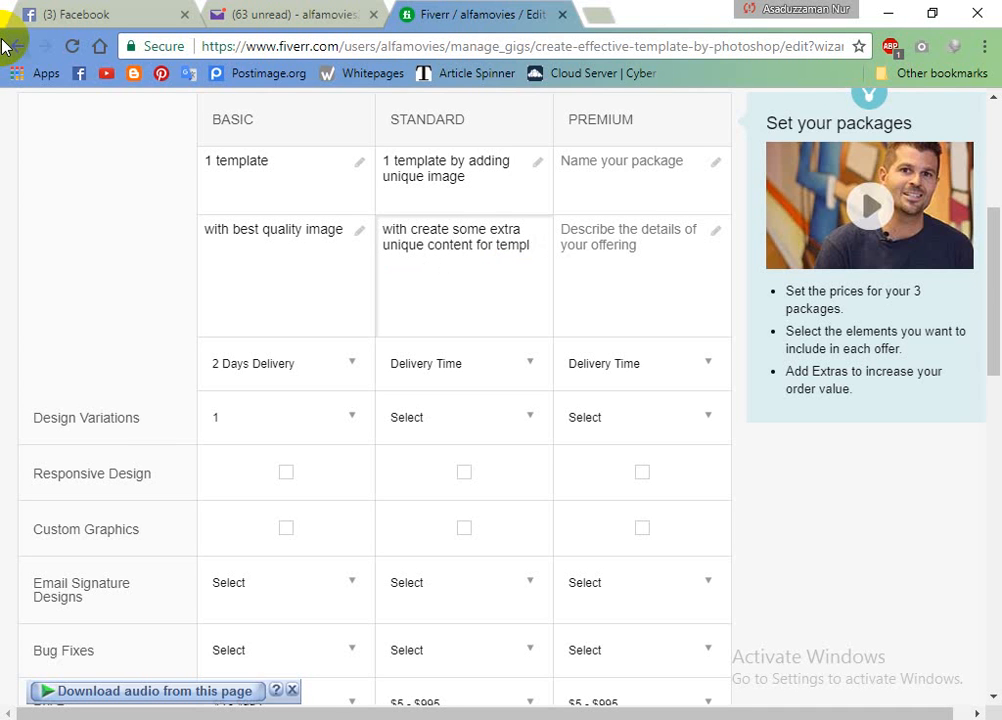
pyautogui.press('BackSpace')
pyautogui.press('BackSpace')
pyautogui.press('BackSpace')
pyautogui.press('BackSpace')
pyautogui.press('BackSpace')
pyautogui.press('BackSpace')
pyautogui.press('BackSpace')
pyautogui.click(468, 365)
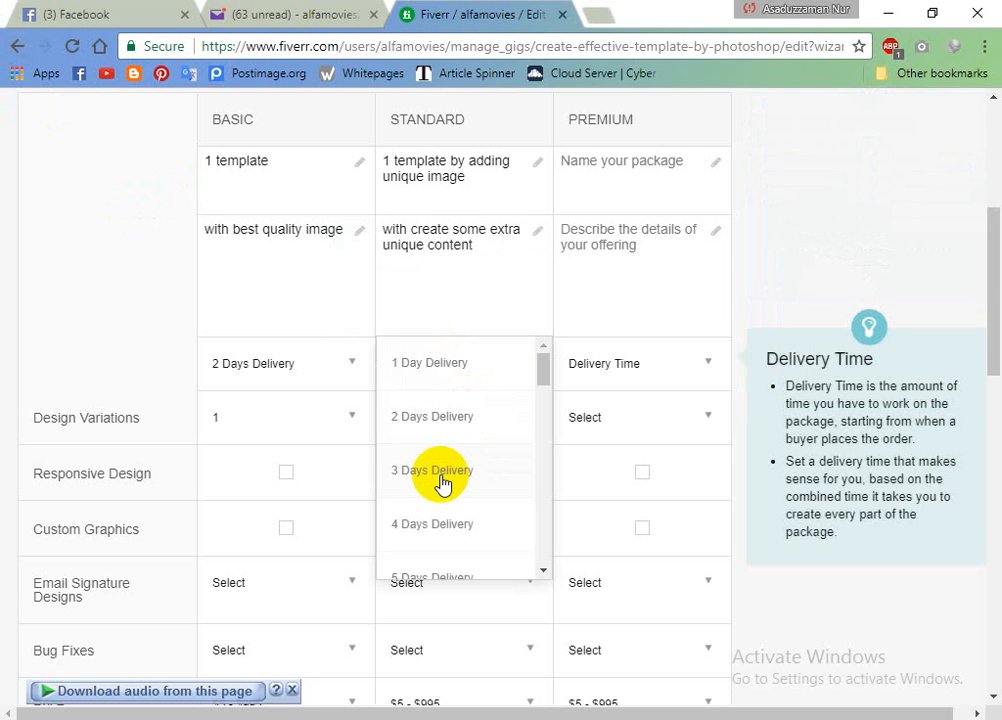
pyautogui.click(454, 526)
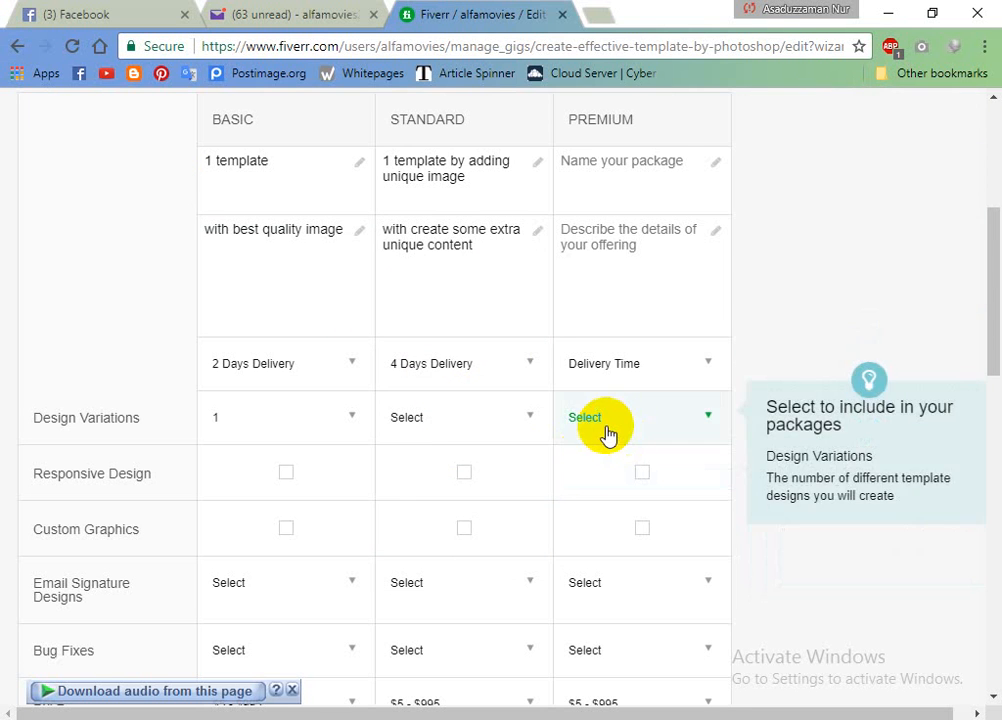
# Name the Premium package "2 templates with vector image"
pyautogui.scroll(1, 607, 435)
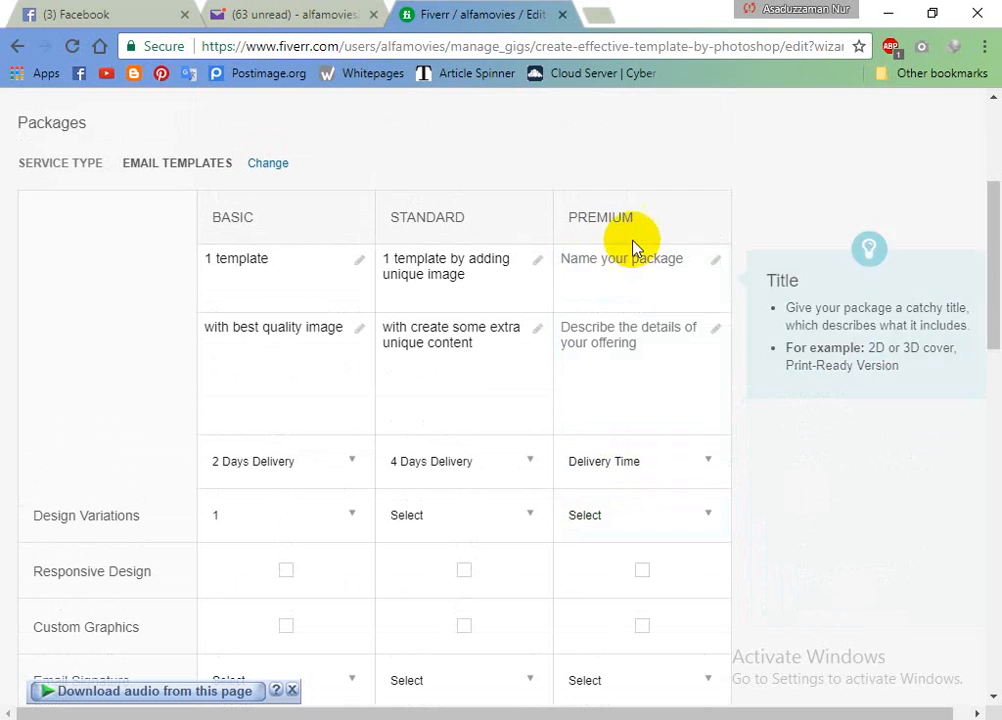
pyautogui.click(650, 276)
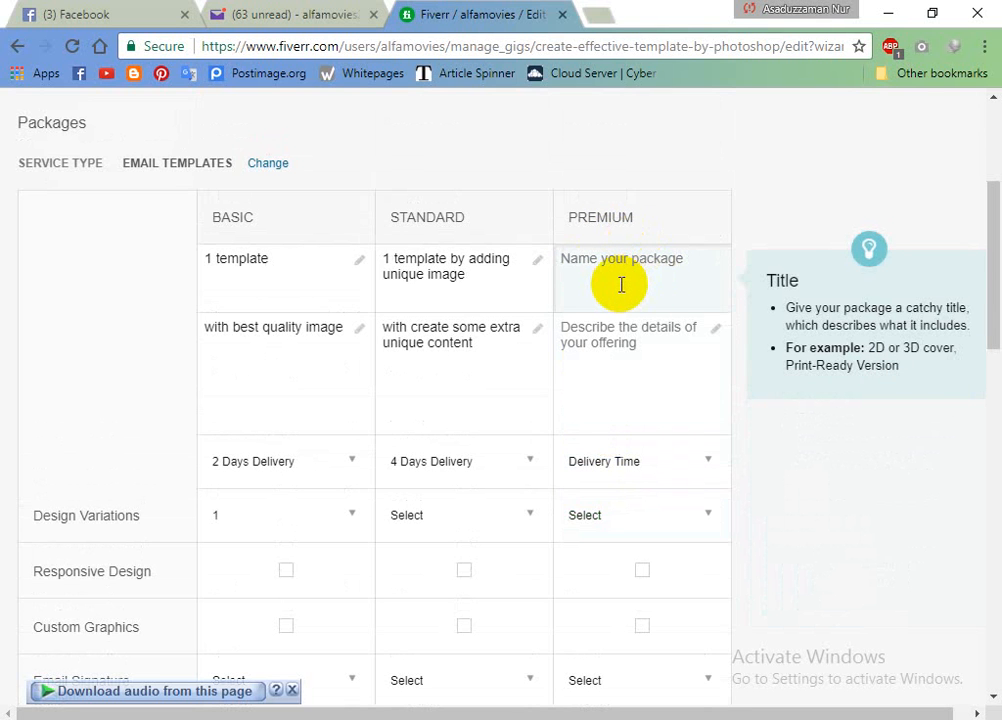
pyautogui.write('2 templat')
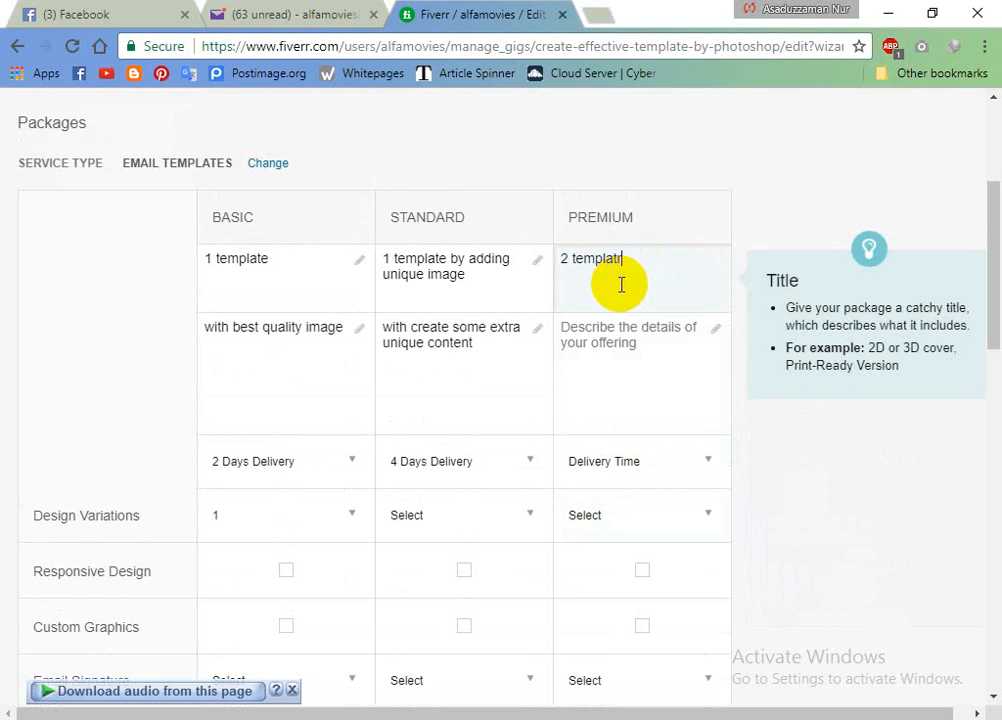
pyautogui.write('es with v')
pyautogui.write('ector image')
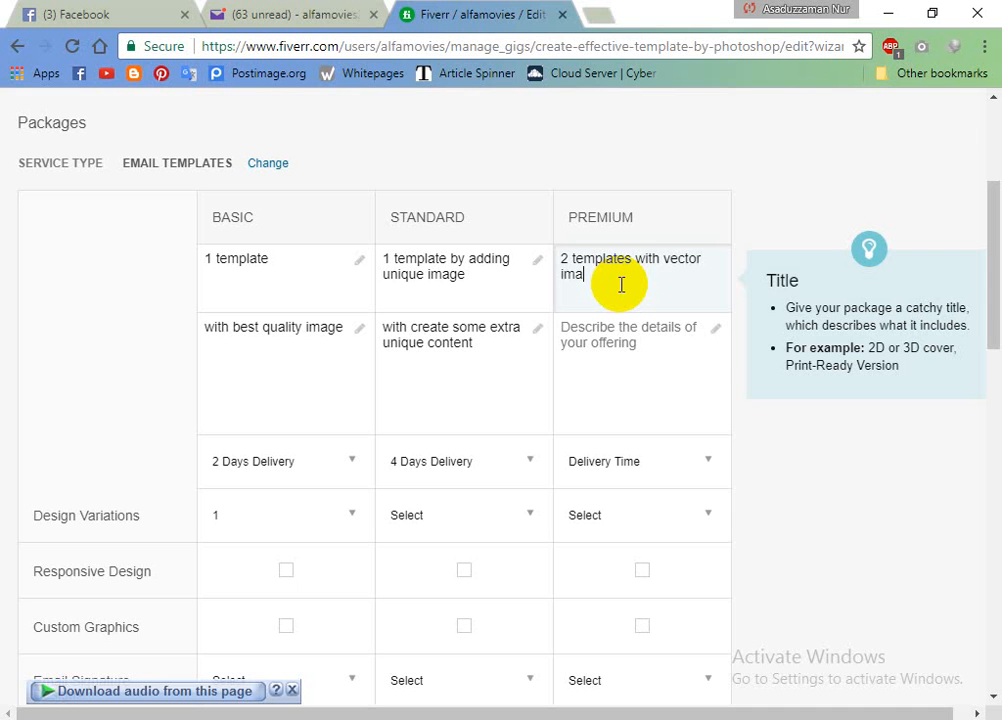
# Describe the Premium package as "2 templates with some quality work", correcting the spacing and plural of "2 templates"
pyautogui.click(648, 350)
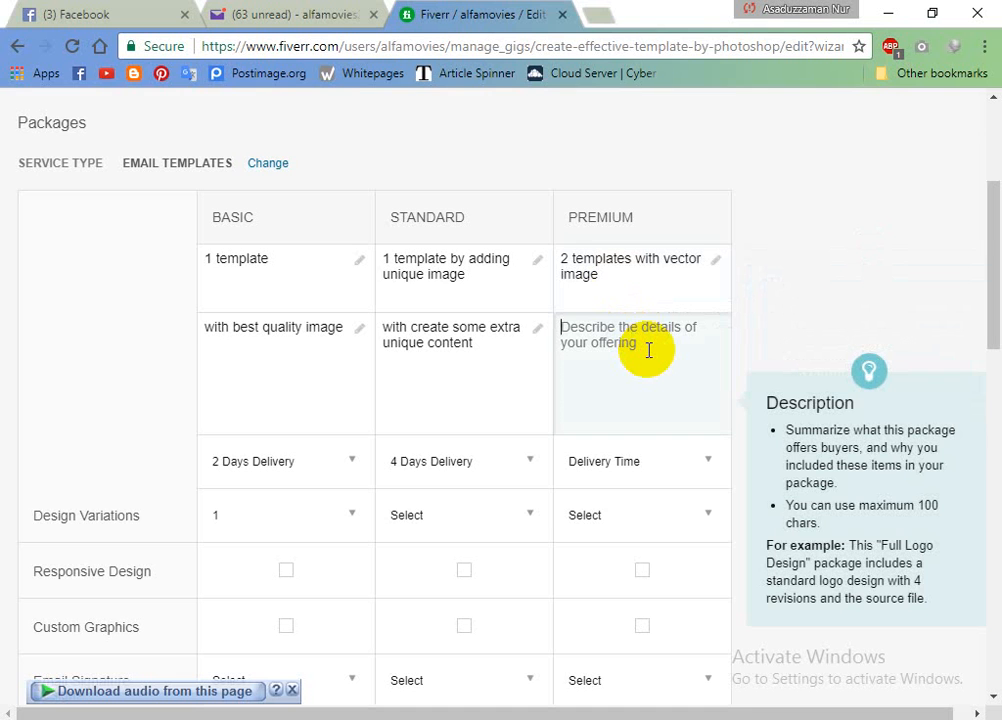
pyautogui.write('2')
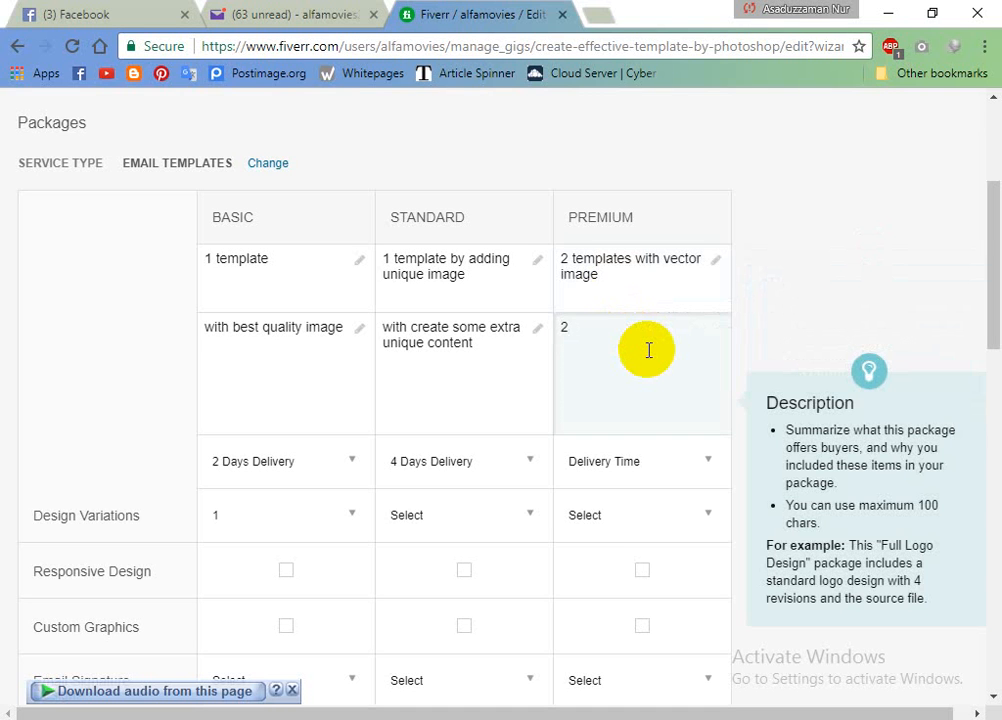
pyautogui.write('template')
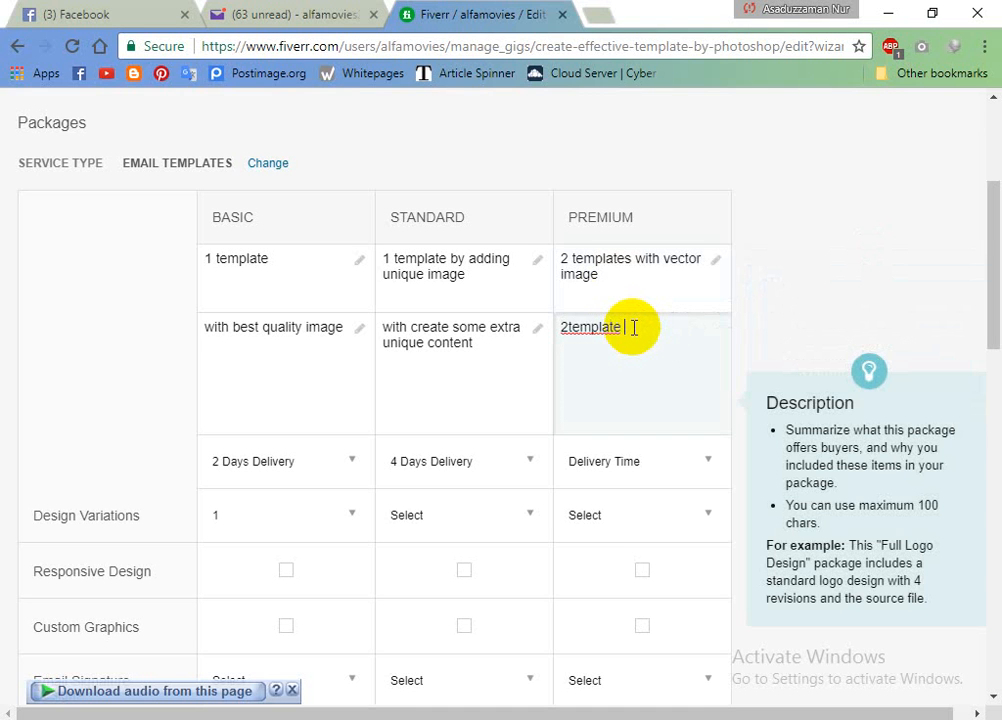
pyautogui.write(' w')
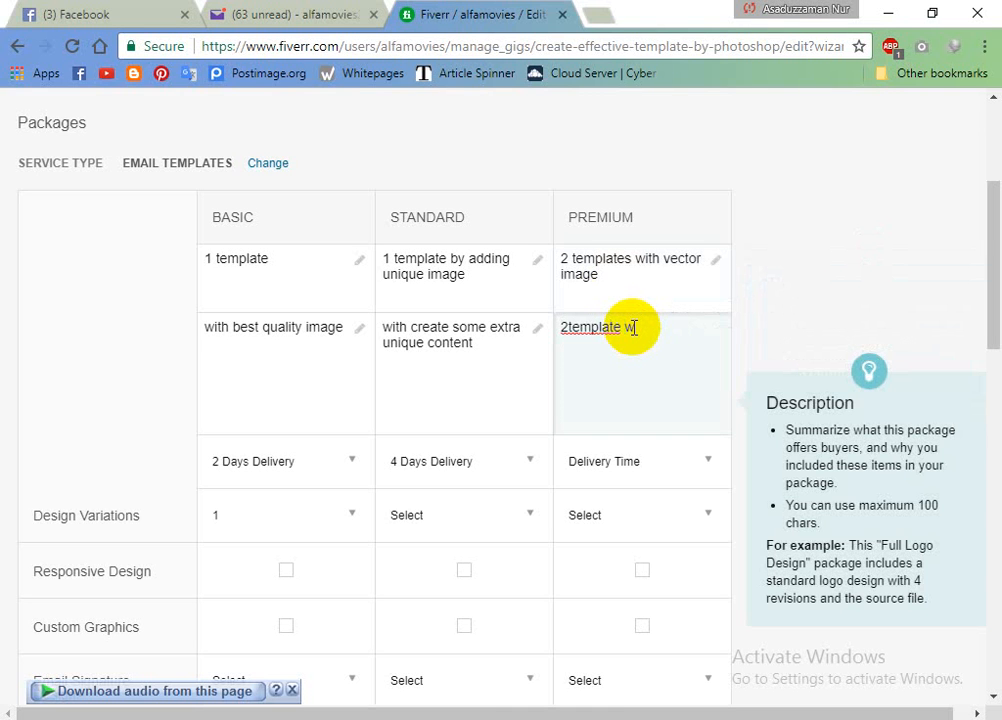
pyautogui.rightClick(576, 331)
pyautogui.click(627, 366)
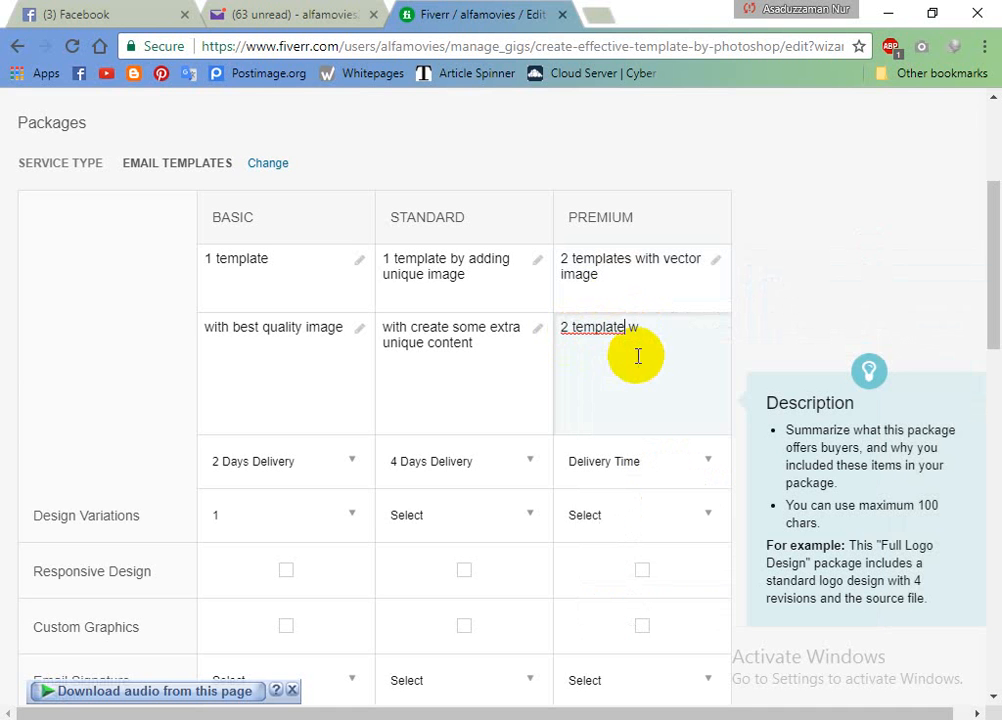
pyautogui.click(634, 329)
pyautogui.write('s')
pyautogui.click(664, 323)
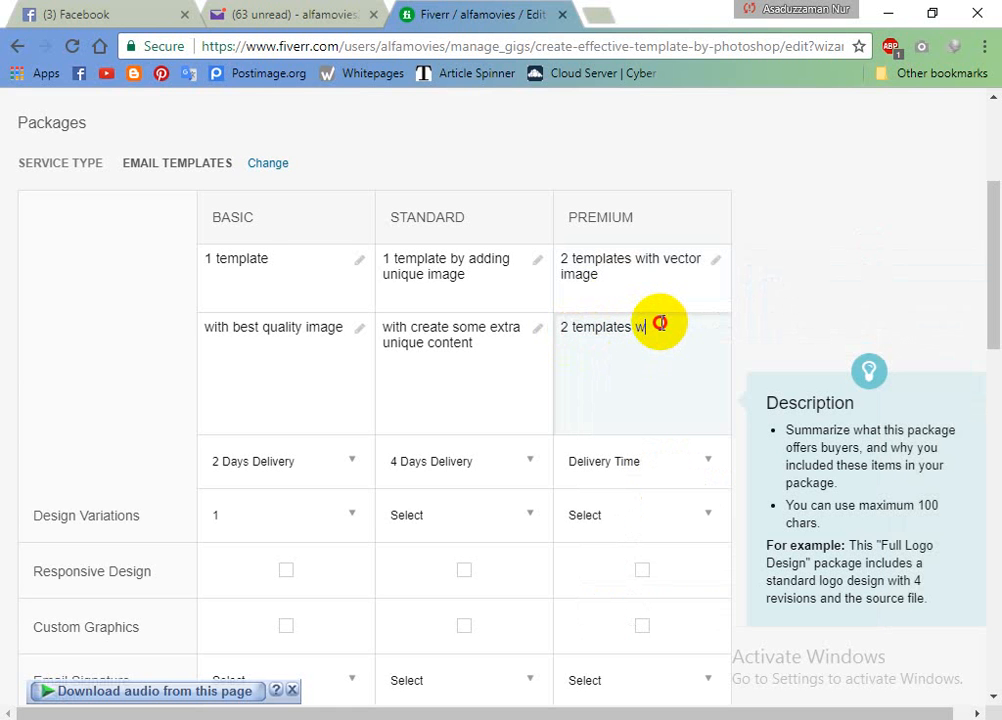
pyautogui.write('ith some qual')
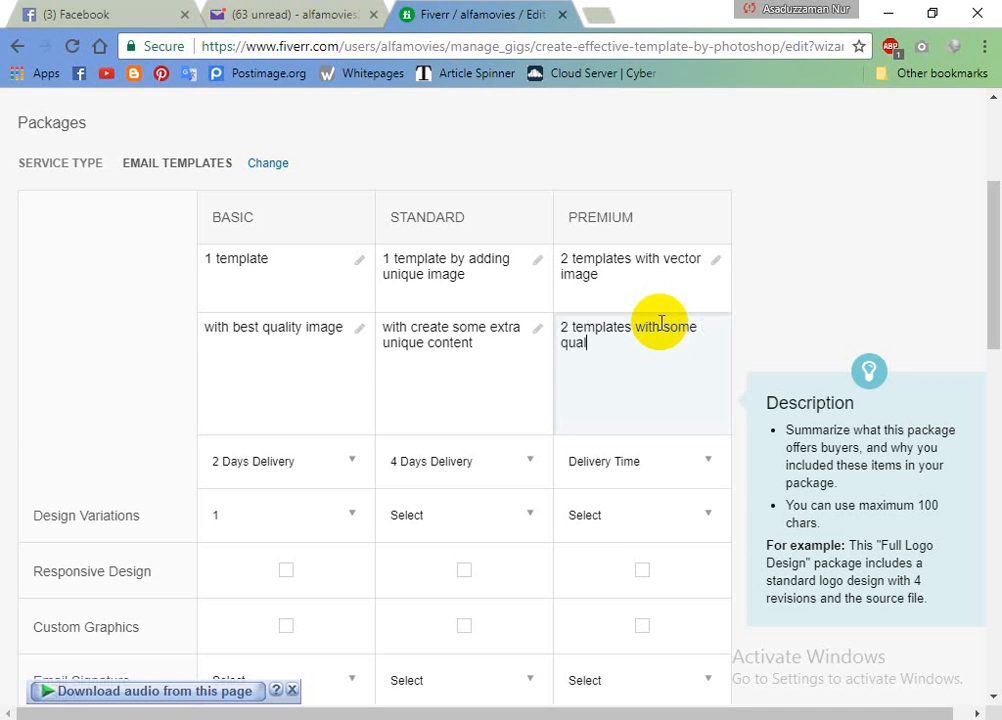
pyautogui.write('ity work')
# Set the Premium package to 4 Days Delivery
pyautogui.click(678, 466)
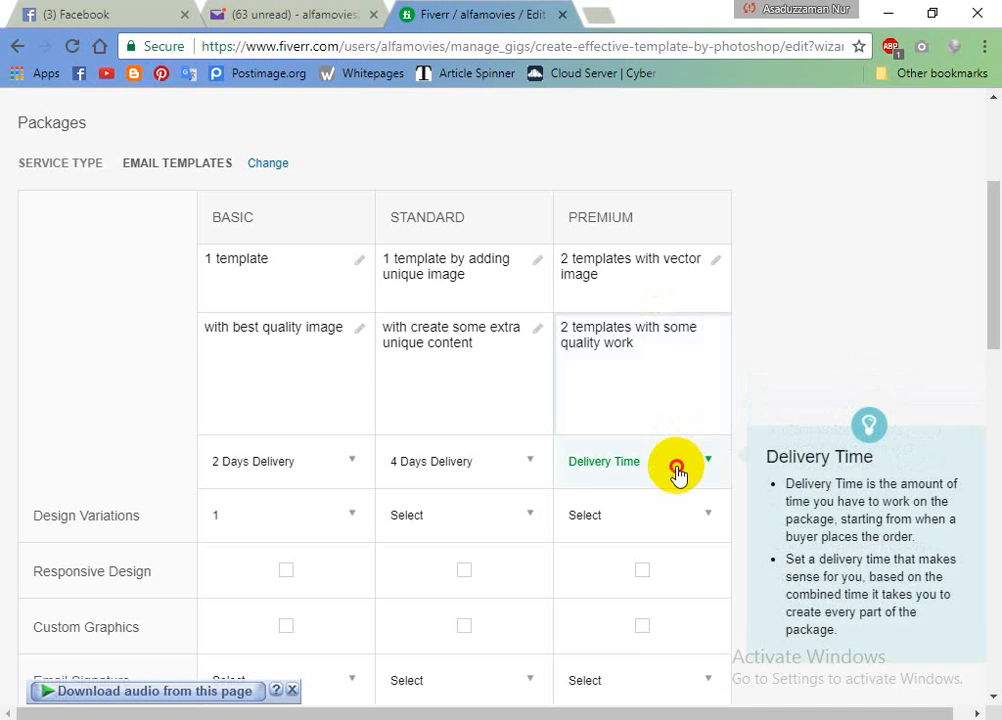
pyautogui.scroll(-1, 658, 522)
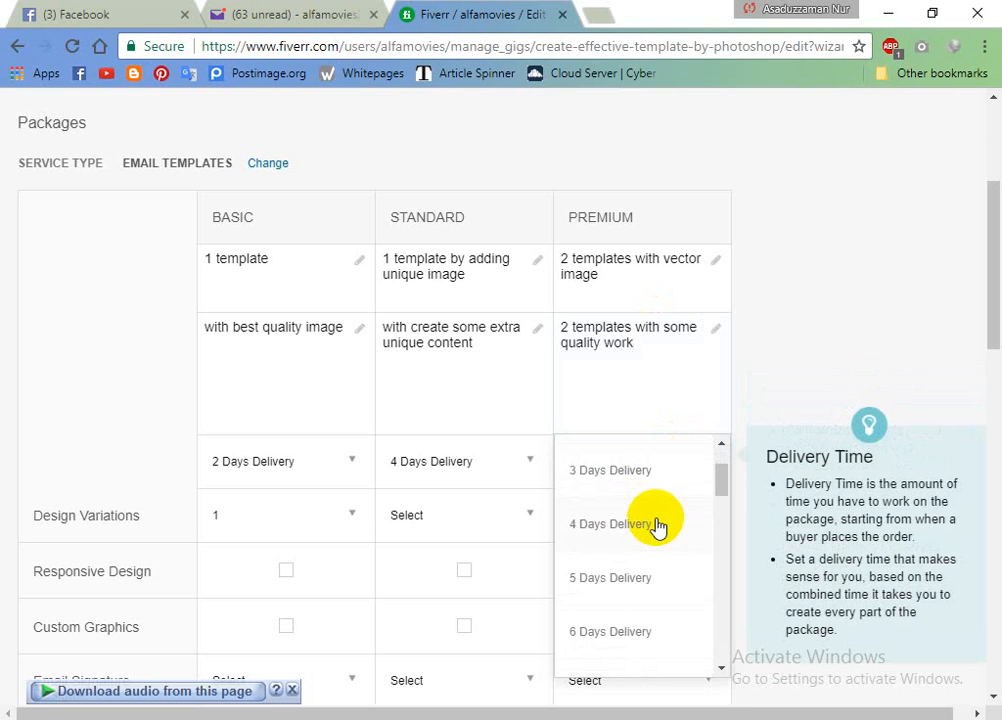
pyautogui.click(636, 526)
# Set the design variations to 1 for the Standard package and 2 for the Premium package
pyautogui.scroll(-1, 570, 514)
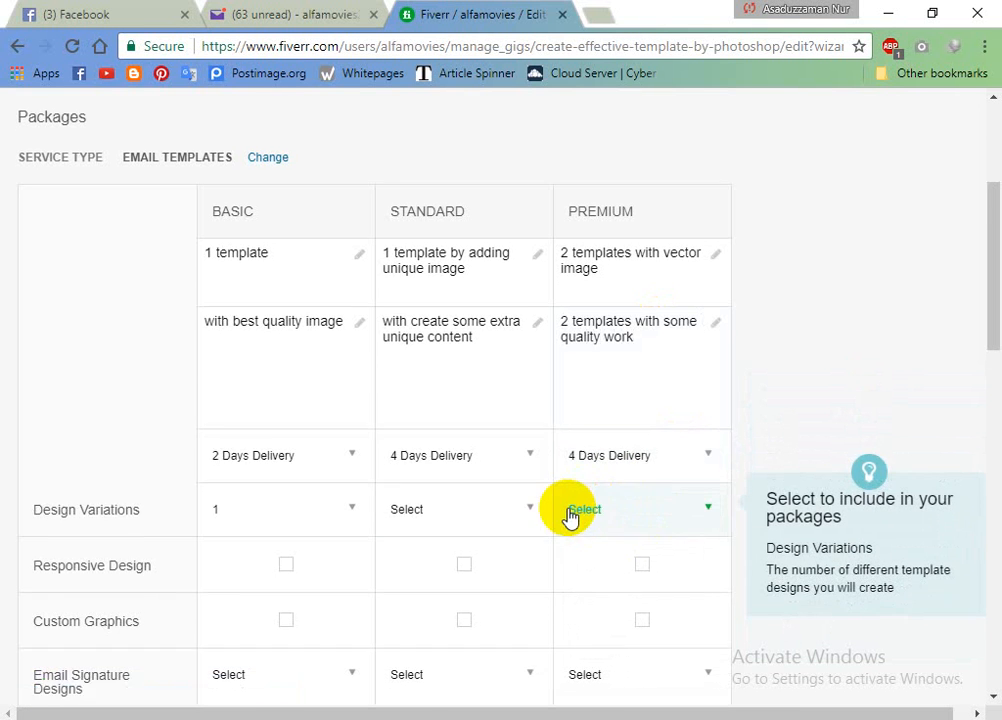
pyautogui.click(494, 427)
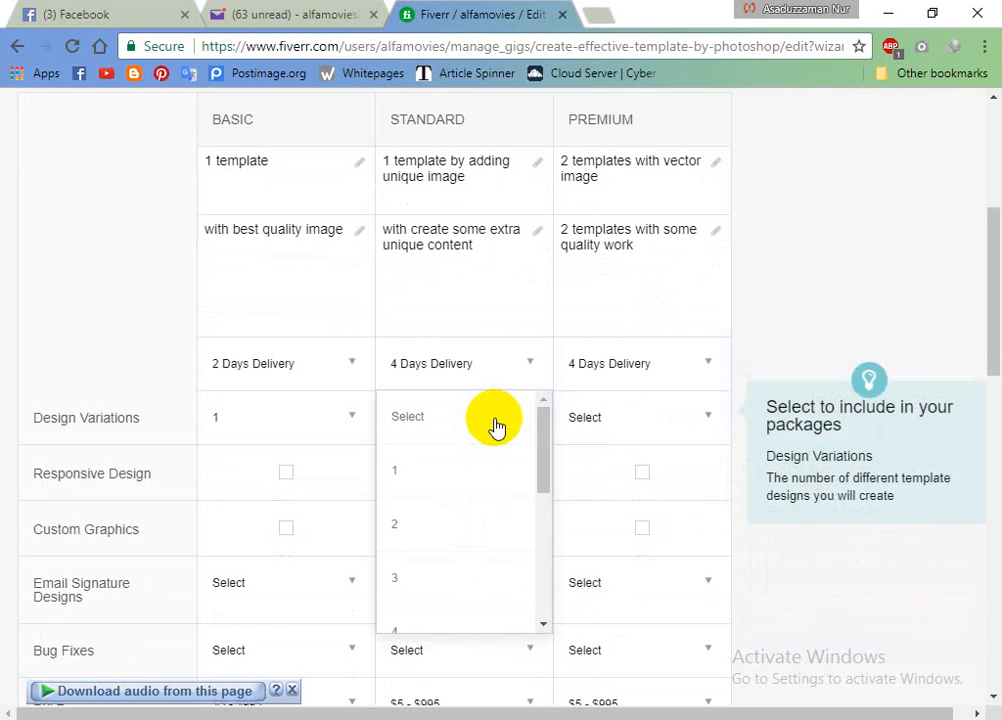
pyautogui.click(446, 474)
pyautogui.click(604, 441)
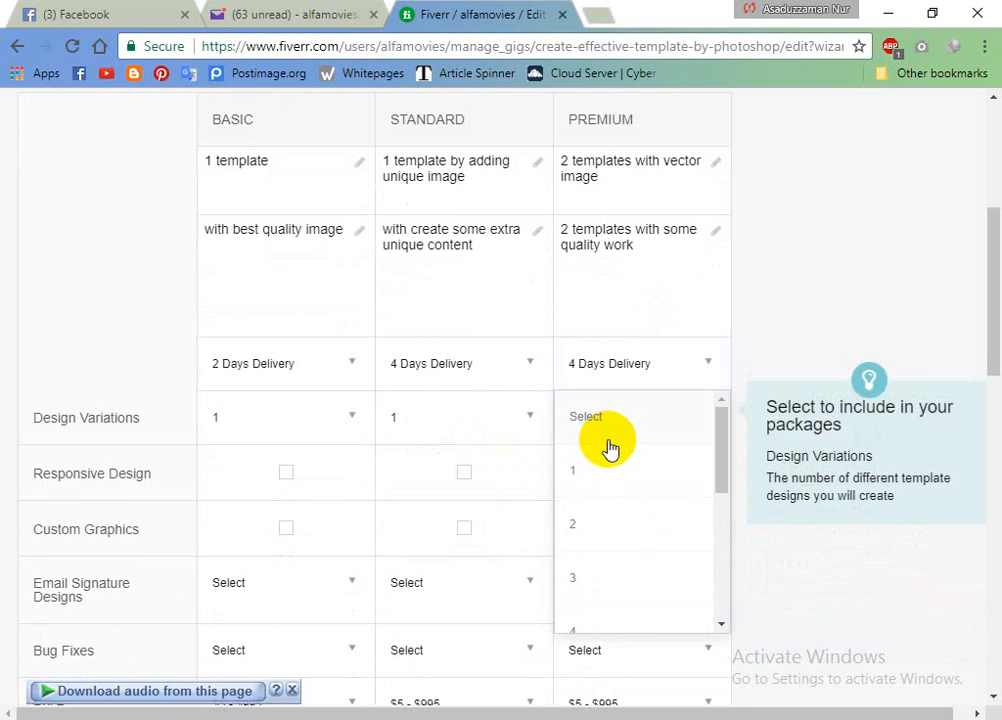
pyautogui.click(595, 528)
# Include Responsive Design and Custom Graphics in the Basic, Standard and Premium packages
pyautogui.scroll(-1, 458, 452)
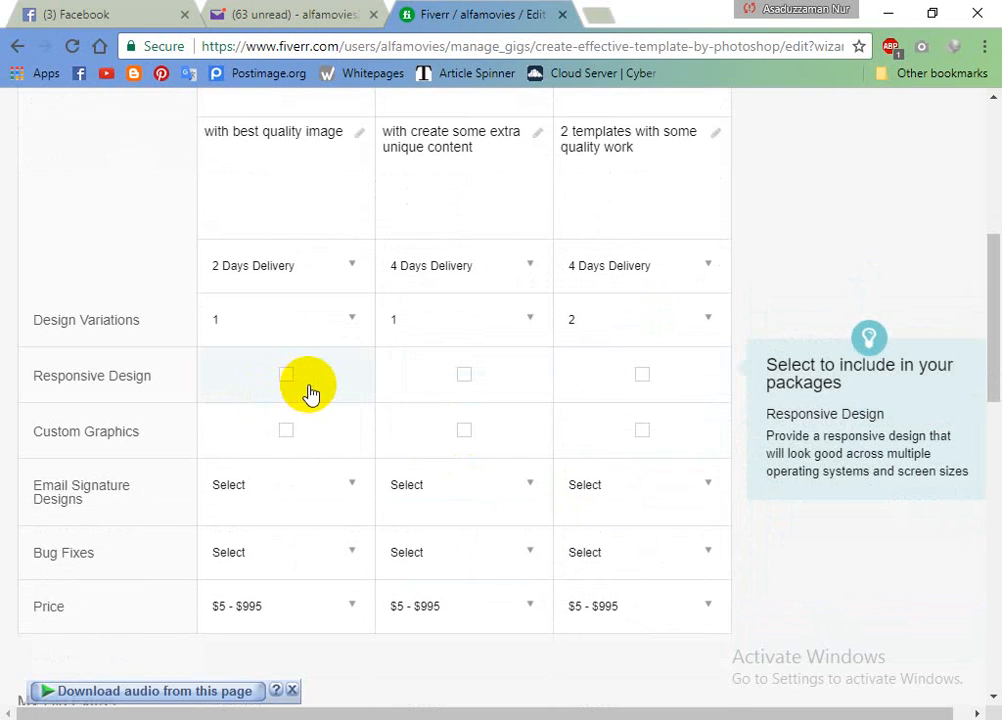
pyautogui.click(288, 375)
pyautogui.click(464, 374)
pyautogui.click(642, 374)
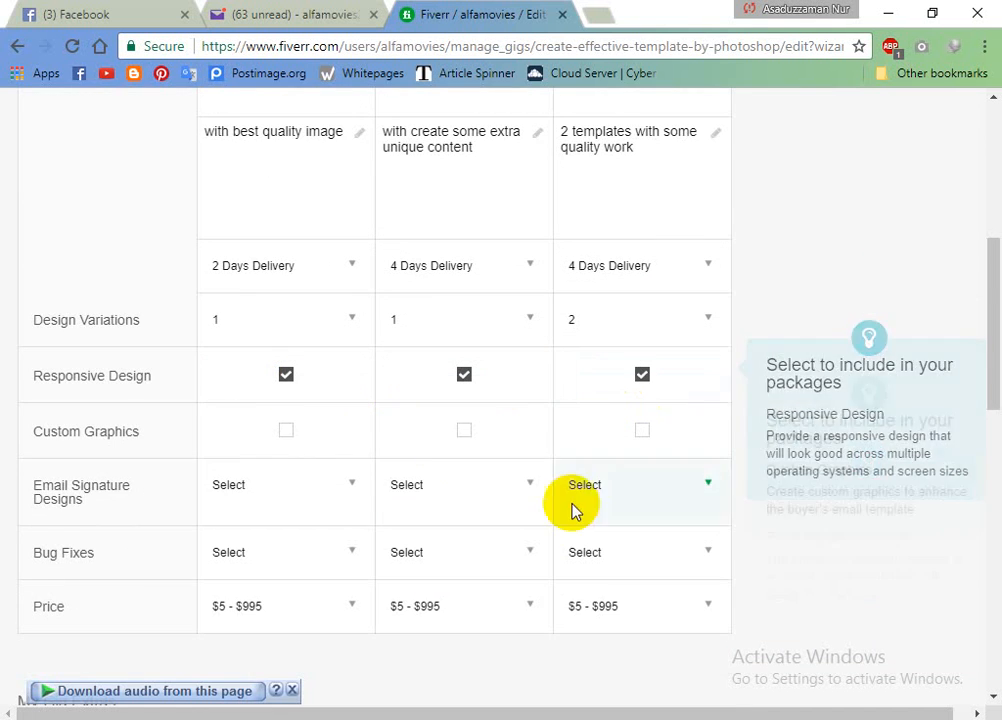
pyautogui.scroll(-1, 368, 455)
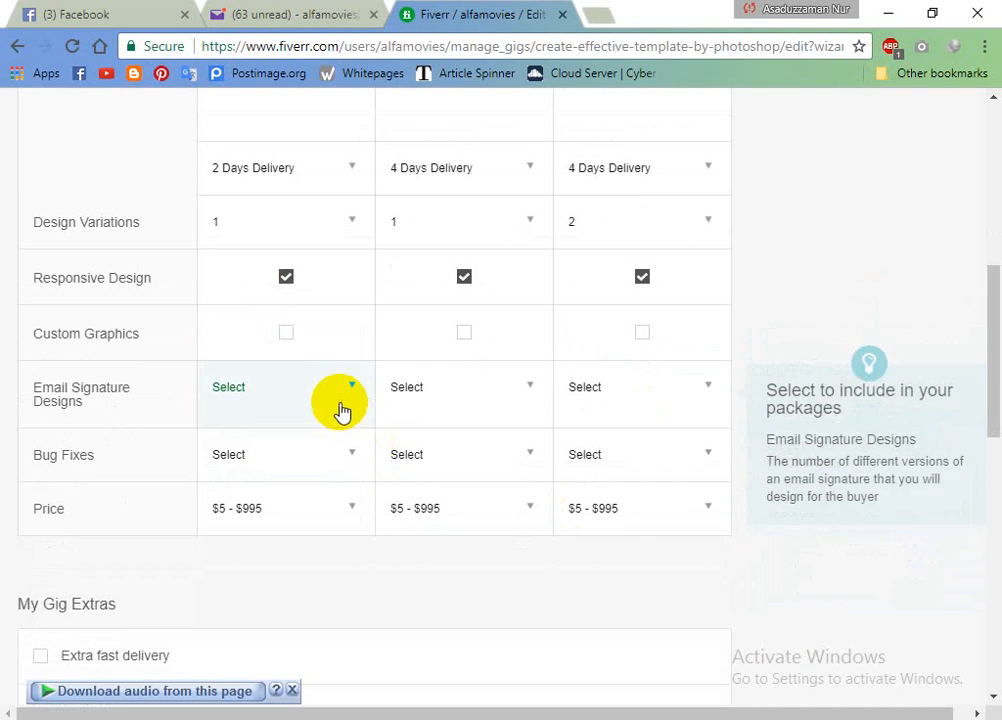
pyautogui.click(286, 338)
pyautogui.click(452, 346)
pyautogui.click(638, 345)
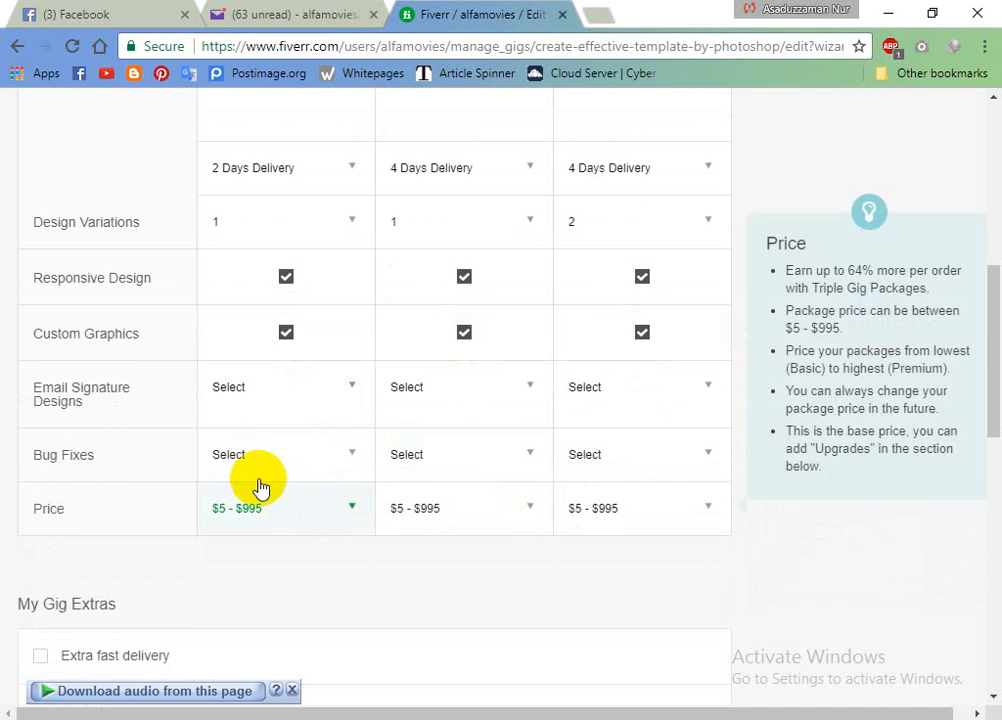
# Set Email Signature Designs to 1 for the Basic, Standard and Premium packages
pyautogui.click(260, 403)
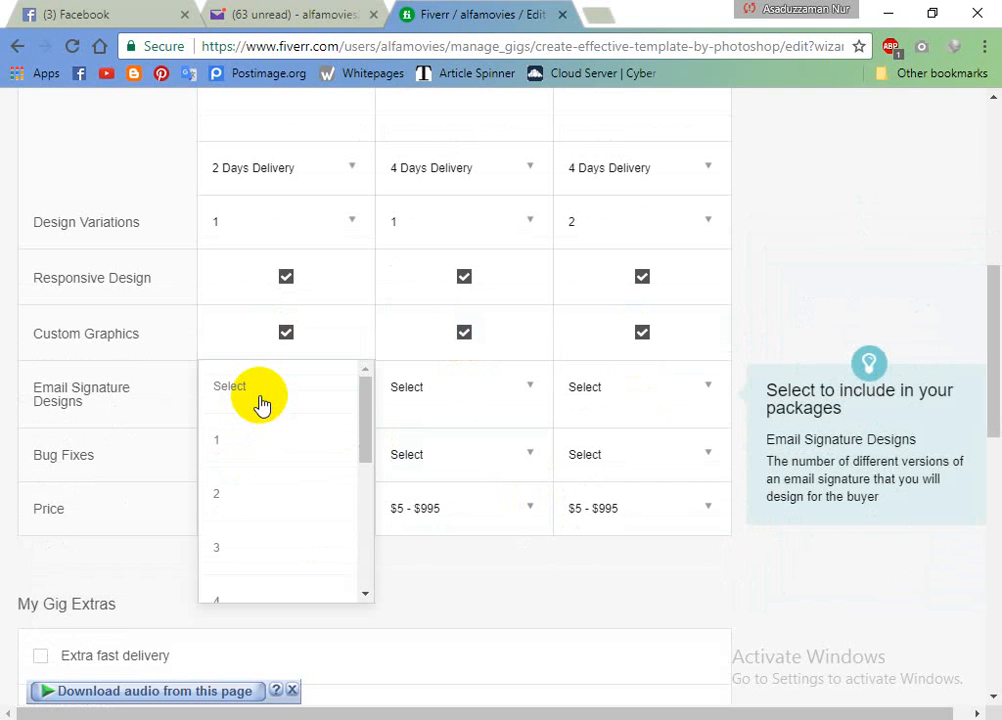
pyautogui.click(246, 450)
pyautogui.click(410, 405)
pyautogui.click(407, 450)
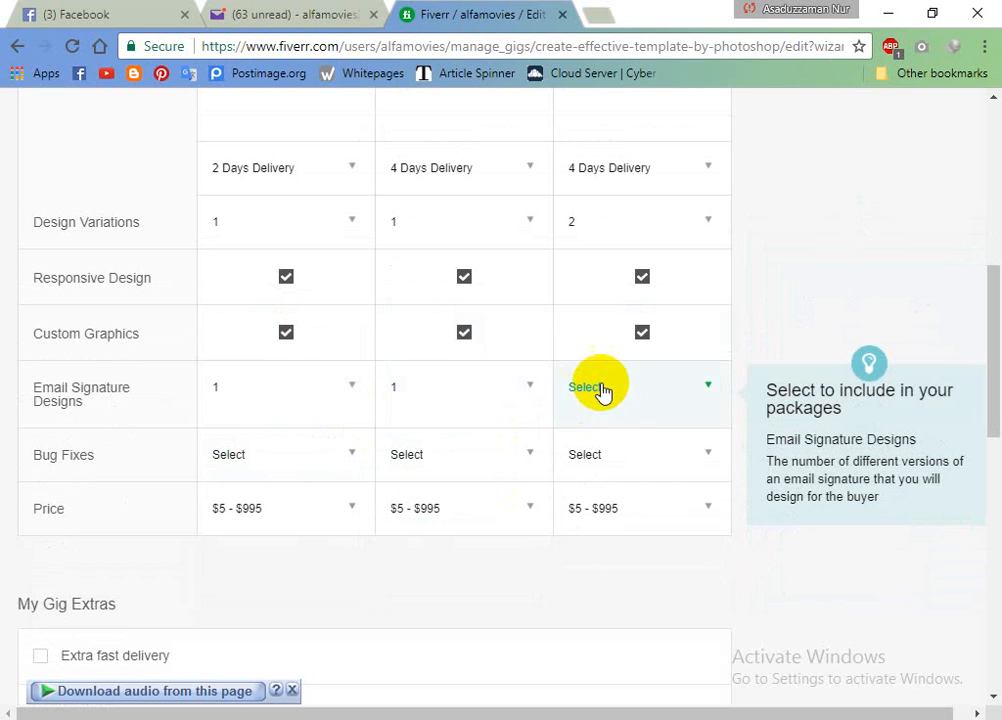
pyautogui.click(599, 387)
pyautogui.click(575, 457)
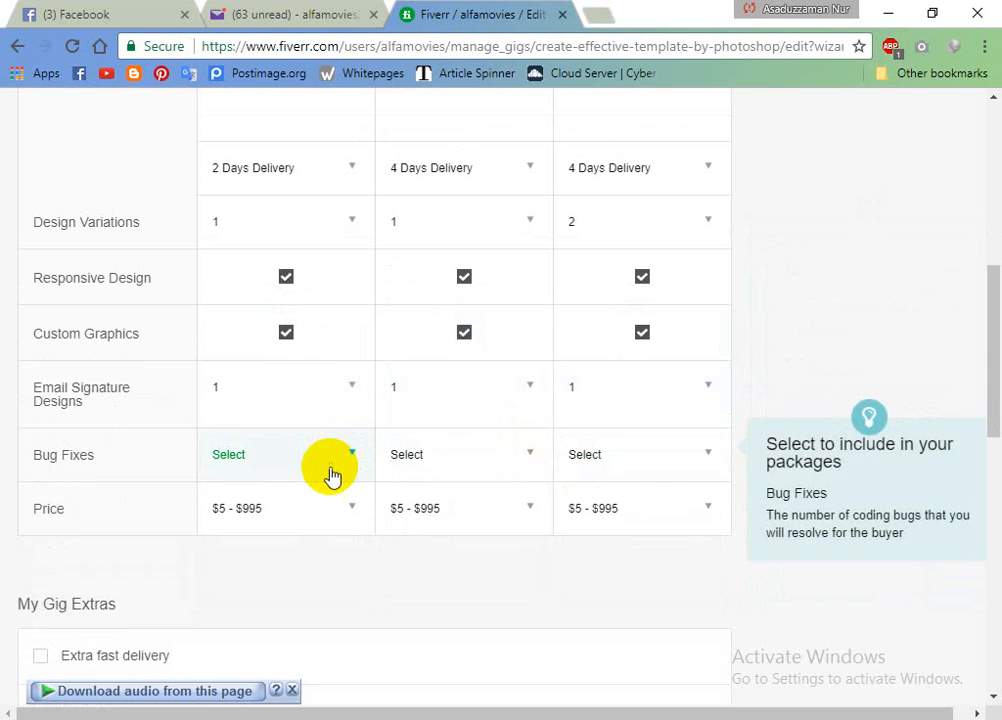
# Set Bug Fixes to 1 for the Basic, 2 for the Standard and 3 for the Premium package
pyautogui.click(332, 474)
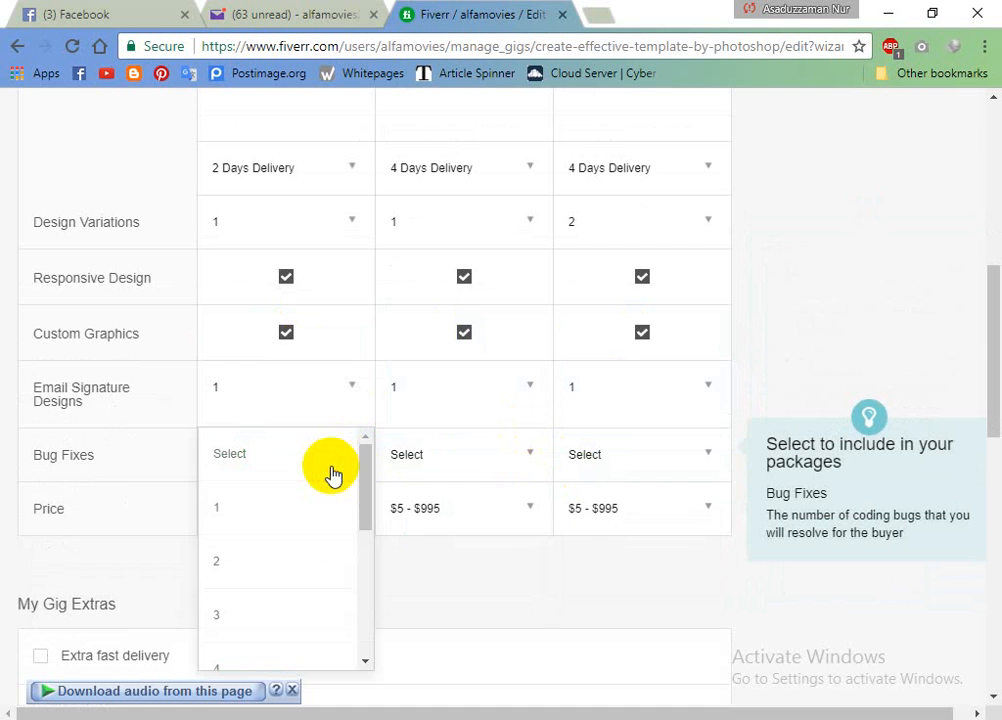
pyautogui.click(226, 508)
pyautogui.click(427, 470)
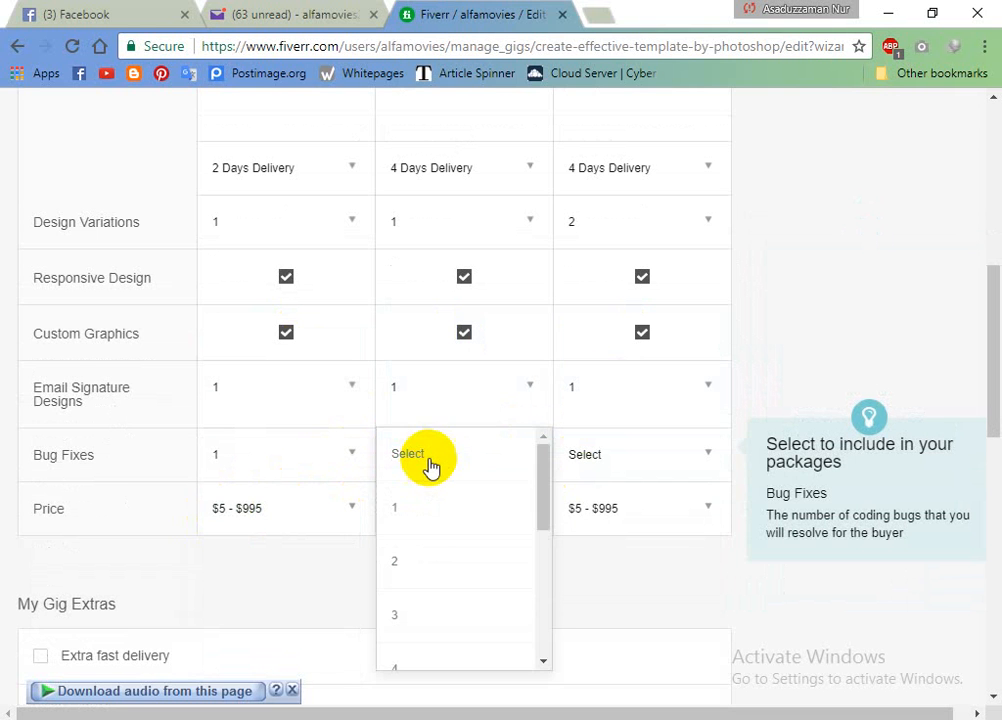
pyautogui.click(420, 566)
pyautogui.click(593, 476)
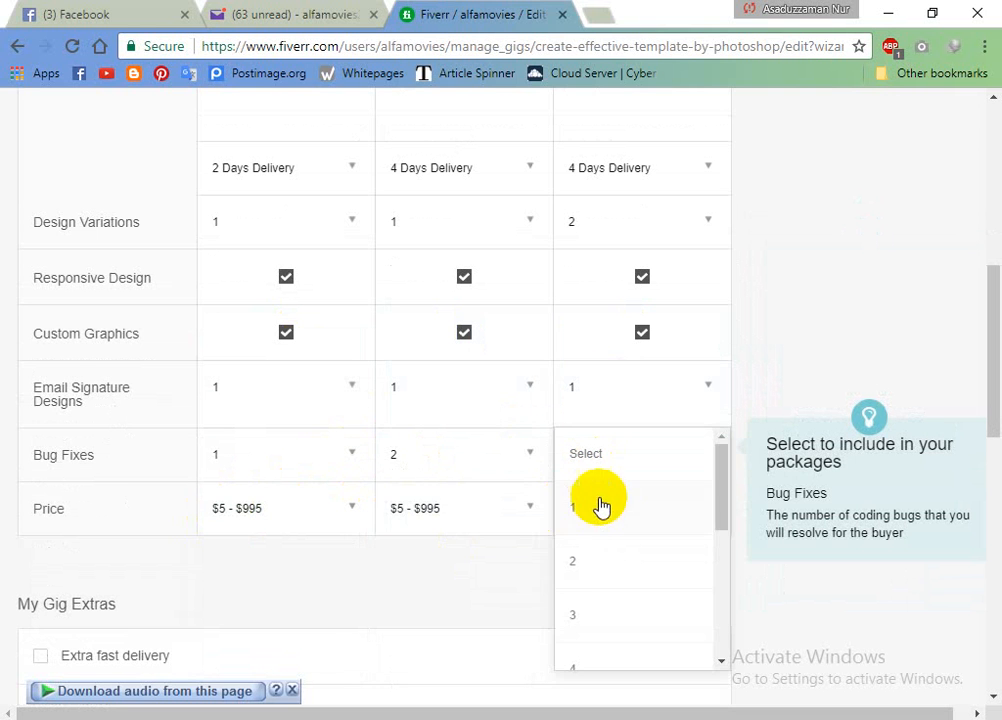
pyautogui.click(582, 610)
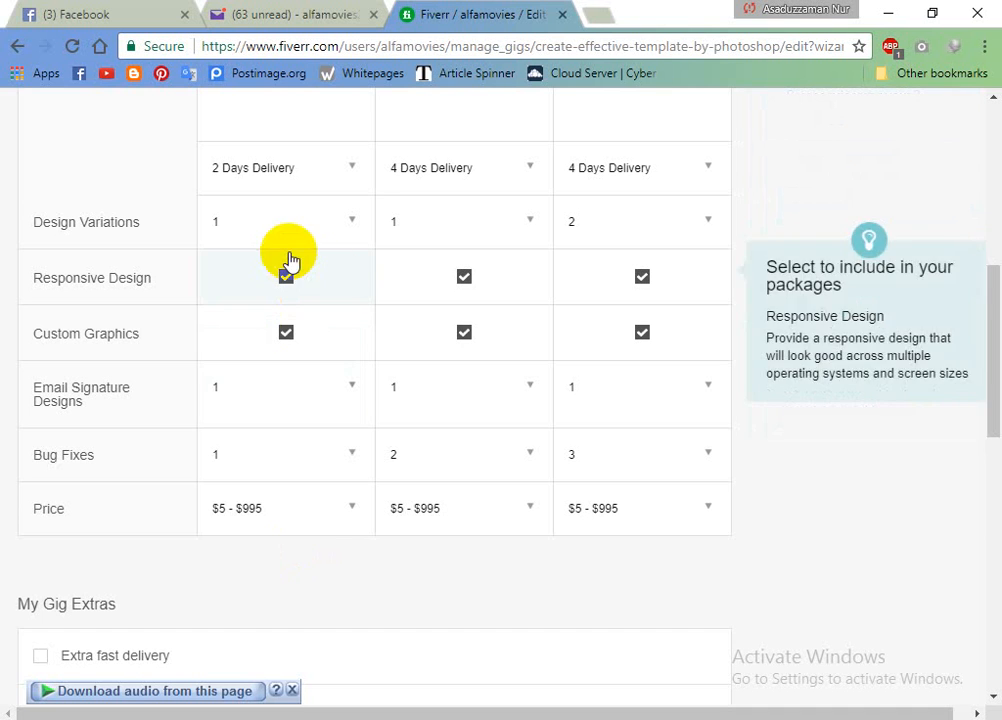
pyautogui.scroll(1, 497, 463)
pyautogui.scroll(1, 329, 447)
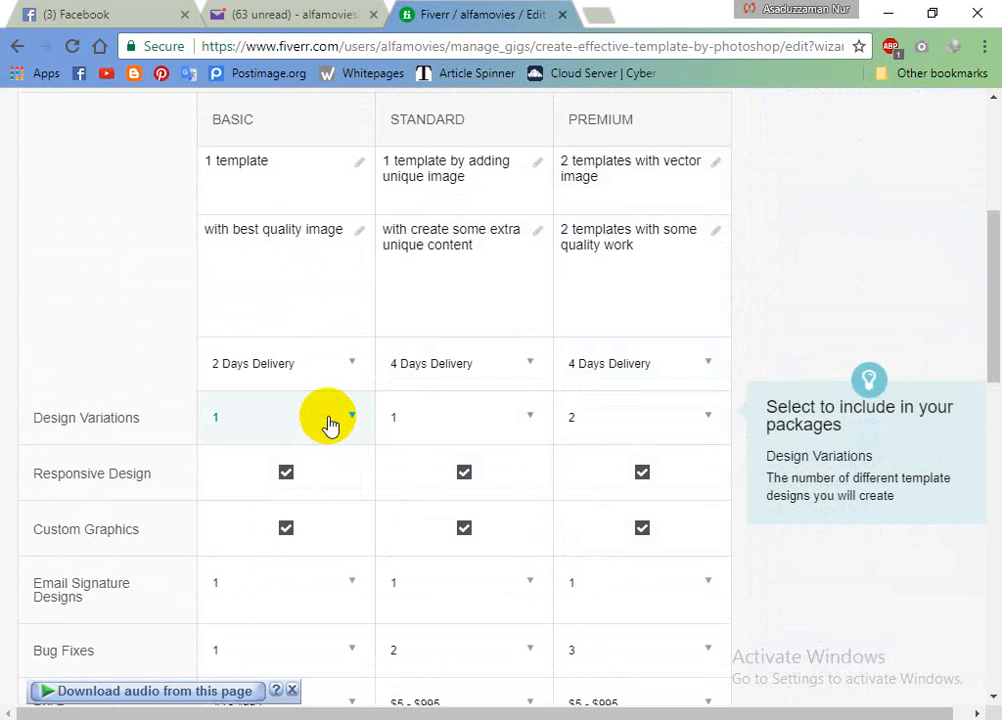
pyautogui.scroll(-1, 327, 420)
pyautogui.click(279, 375)
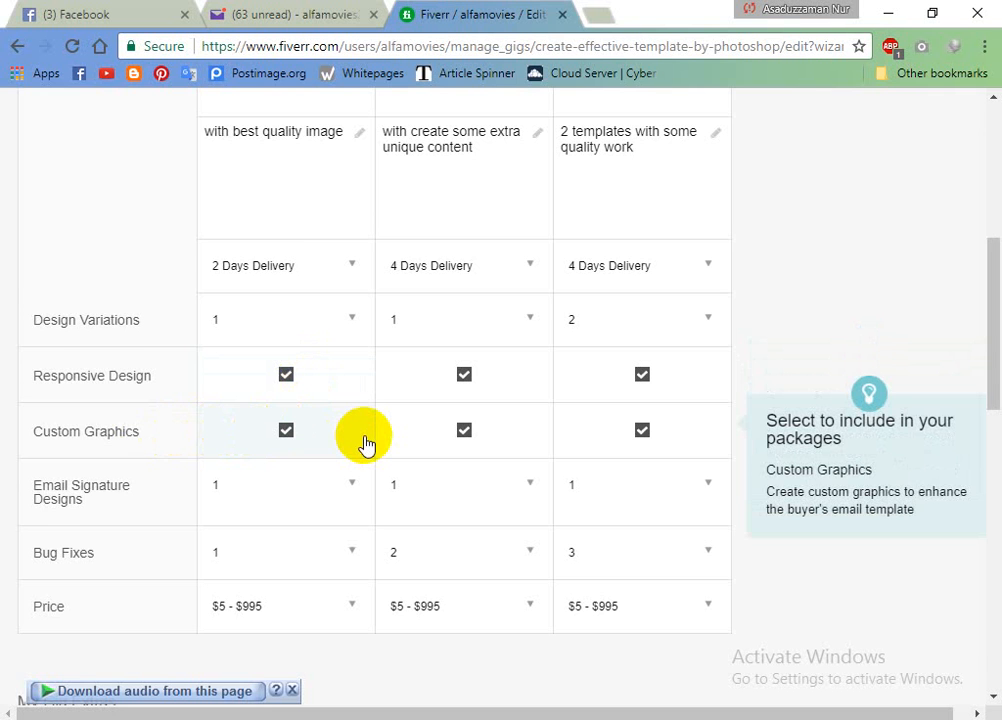
# Price the Basic package at $5, the Standard package at $10 and the Premium package at $15
pyautogui.scroll(-1, 364, 444)
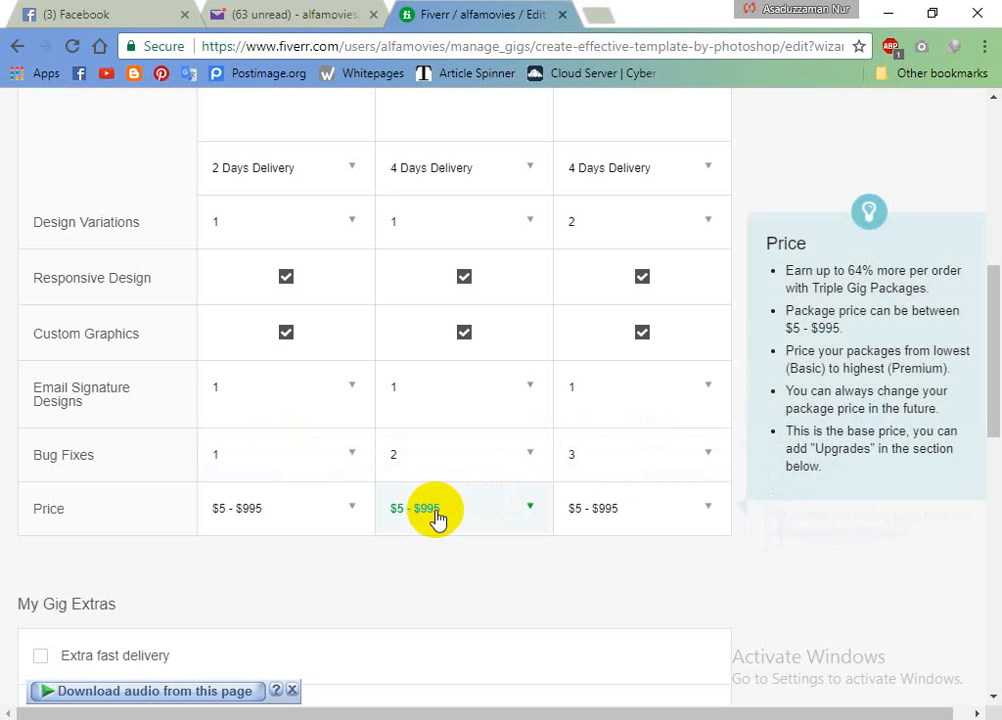
pyautogui.click(330, 540)
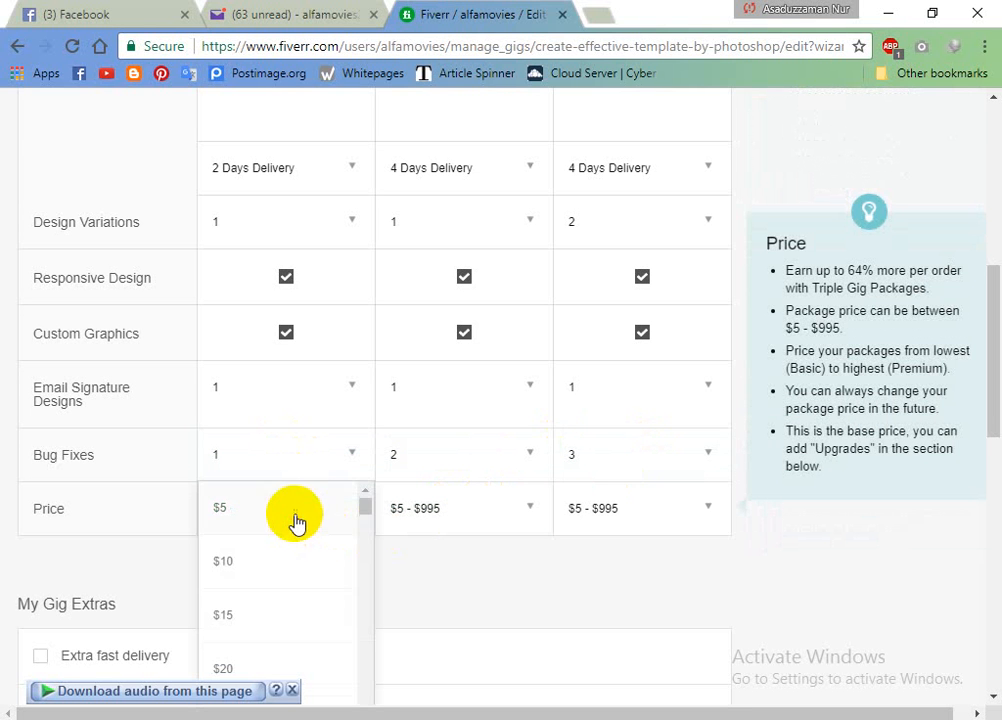
pyautogui.click(297, 520)
pyautogui.click(474, 532)
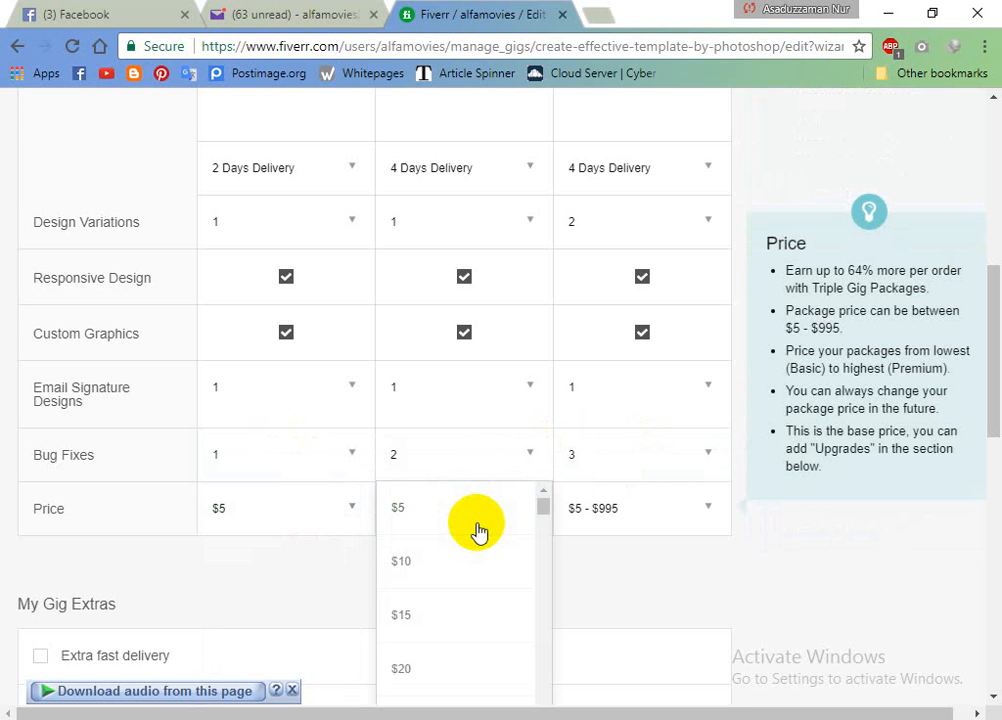
pyautogui.click(453, 563)
pyautogui.click(629, 524)
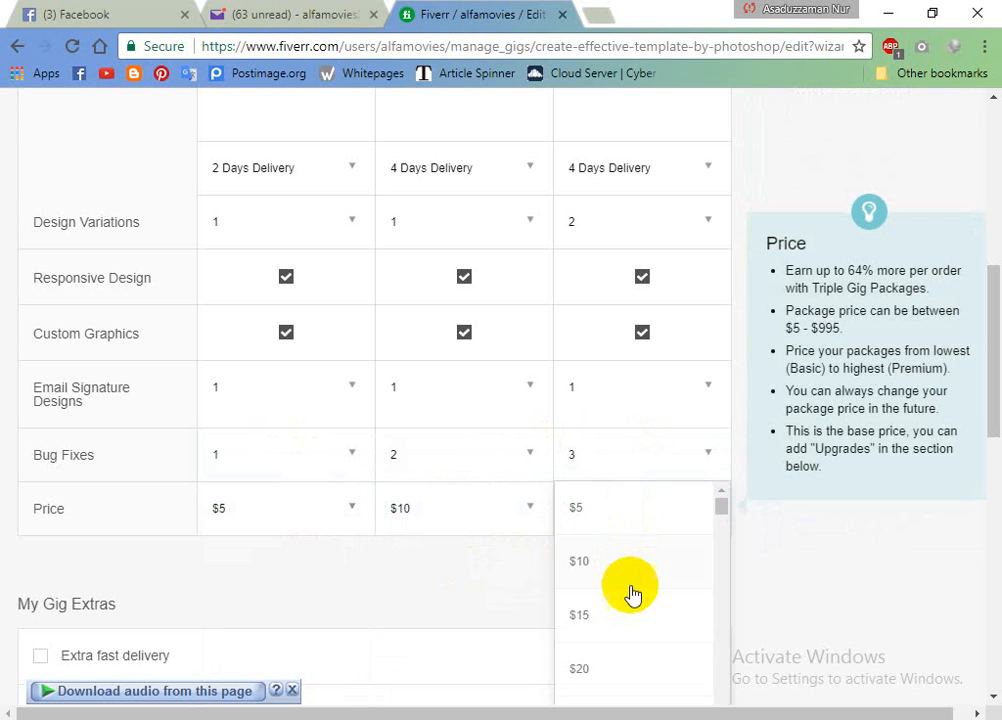
pyautogui.click(613, 615)
# Enable the Extra fast delivery gig extra and offer Basic delivery in 1 day for an extra $5
pyautogui.scroll(2, 611, 626)
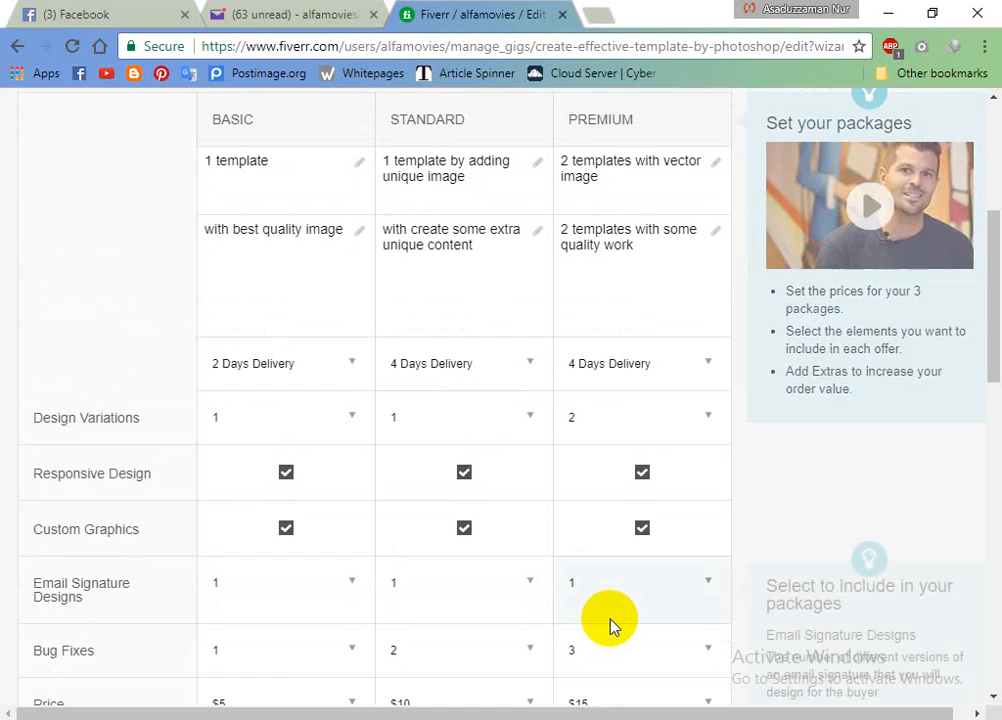
pyautogui.scroll(1, 611, 626)
pyautogui.scroll(-5, 611, 626)
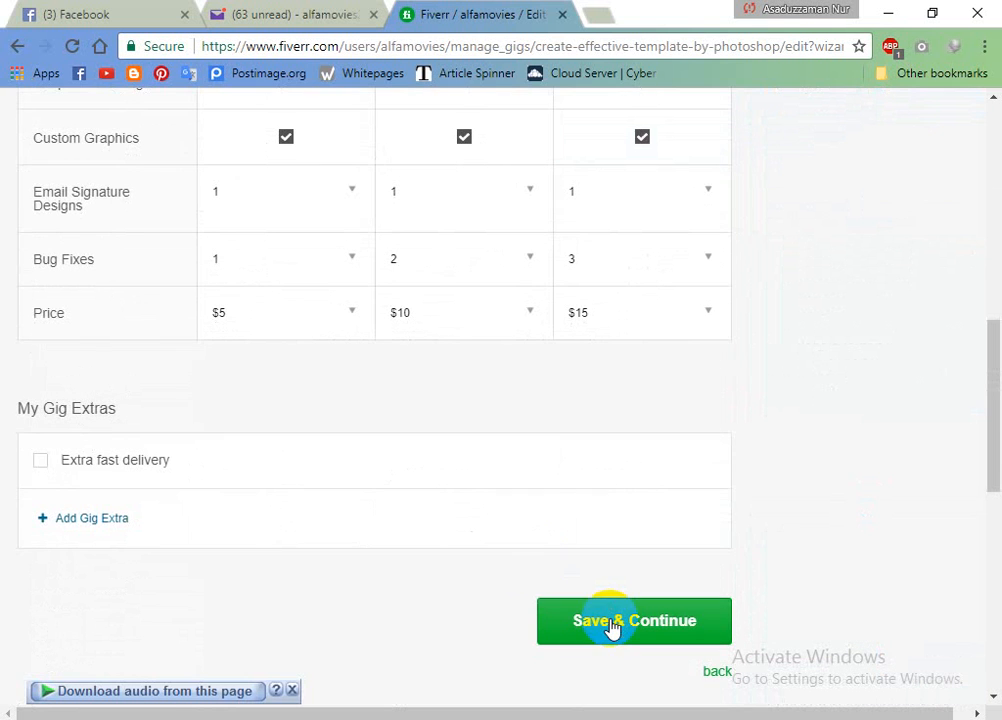
pyautogui.moveTo(51, 458)
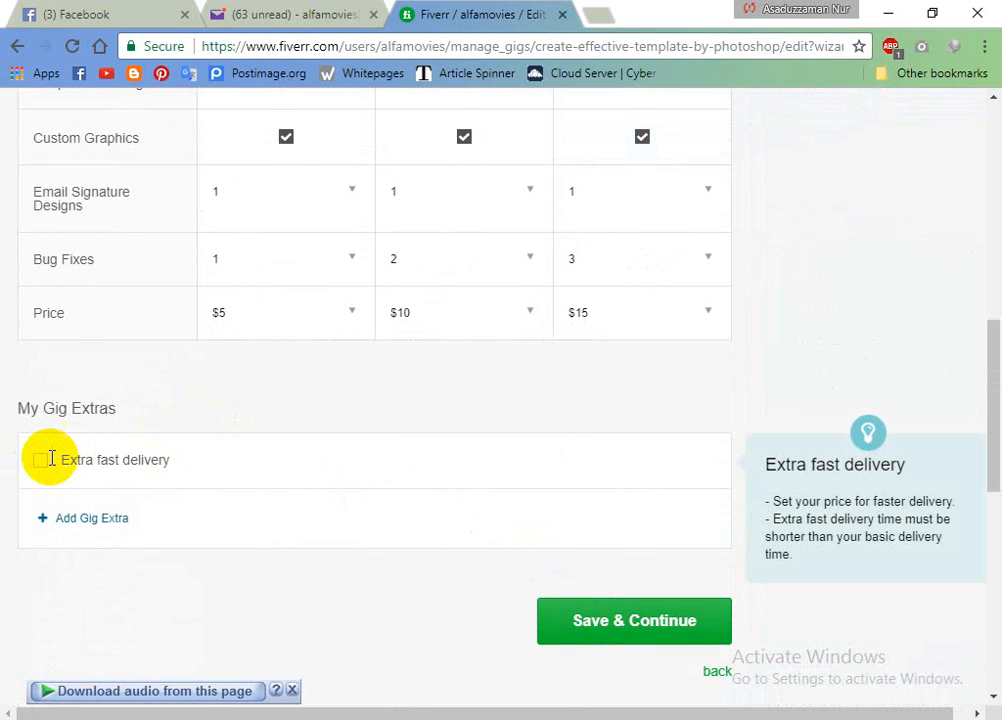
pyautogui.click(42, 461)
pyautogui.scroll(-1, 522, 488)
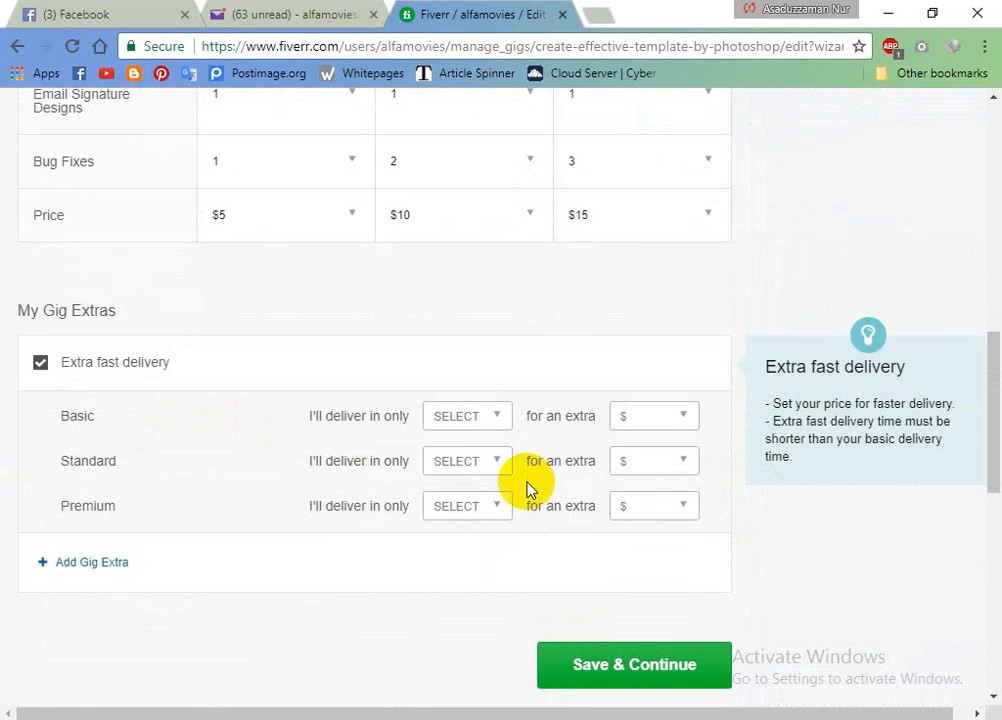
pyautogui.click(487, 417)
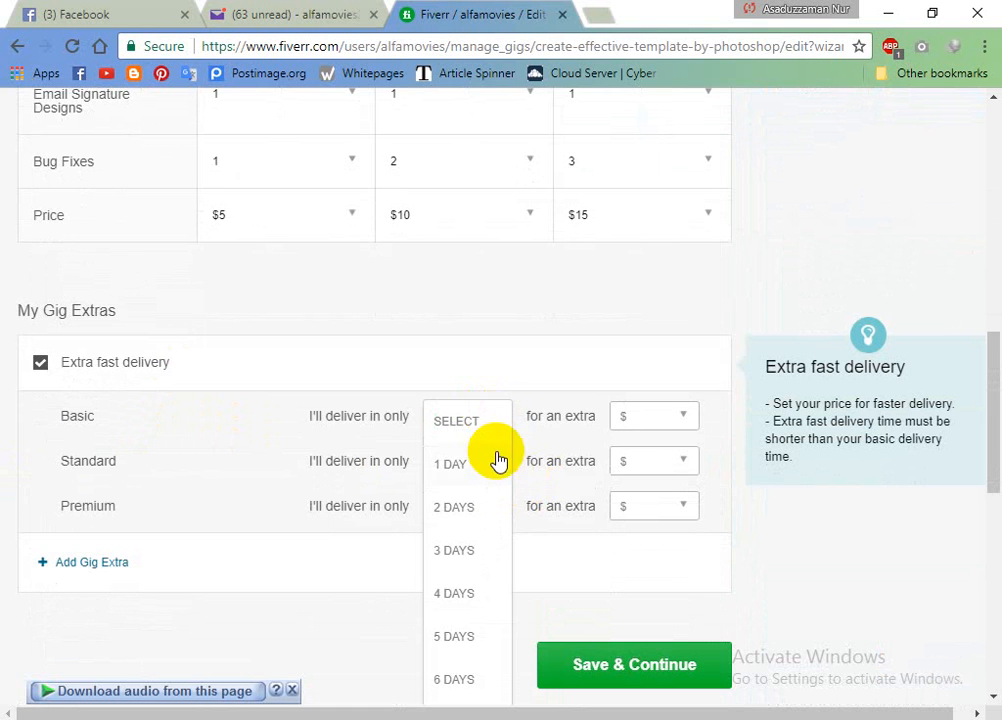
pyautogui.click(480, 464)
pyautogui.click(649, 420)
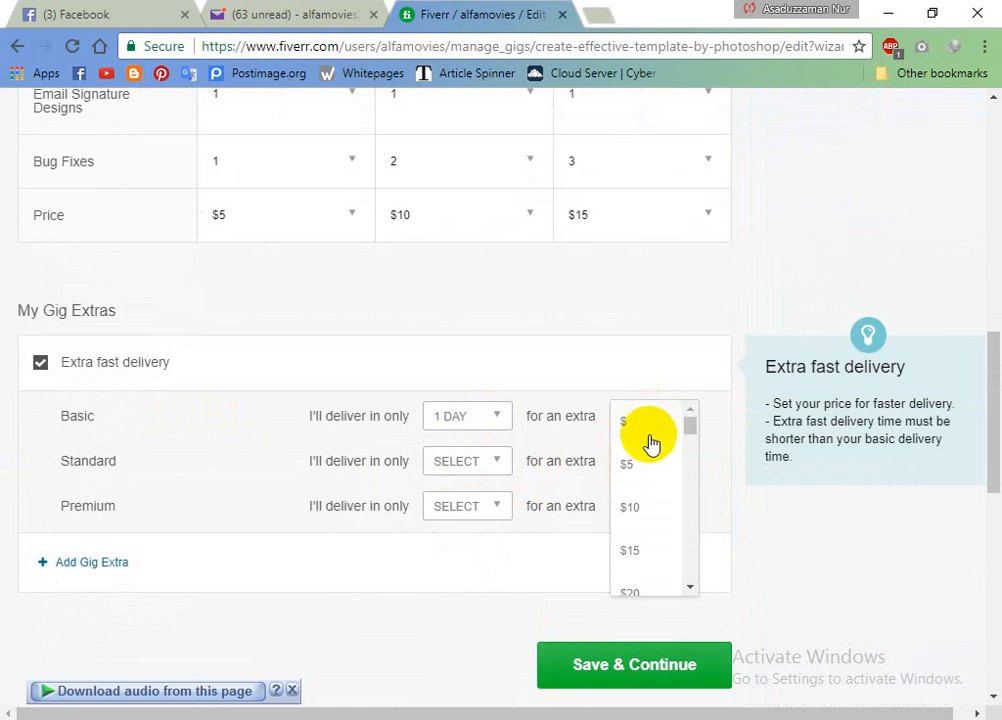
pyautogui.click(638, 463)
# Set the Standard package's extra fast delivery to 2 days for an extra $5
pyautogui.click(468, 466)
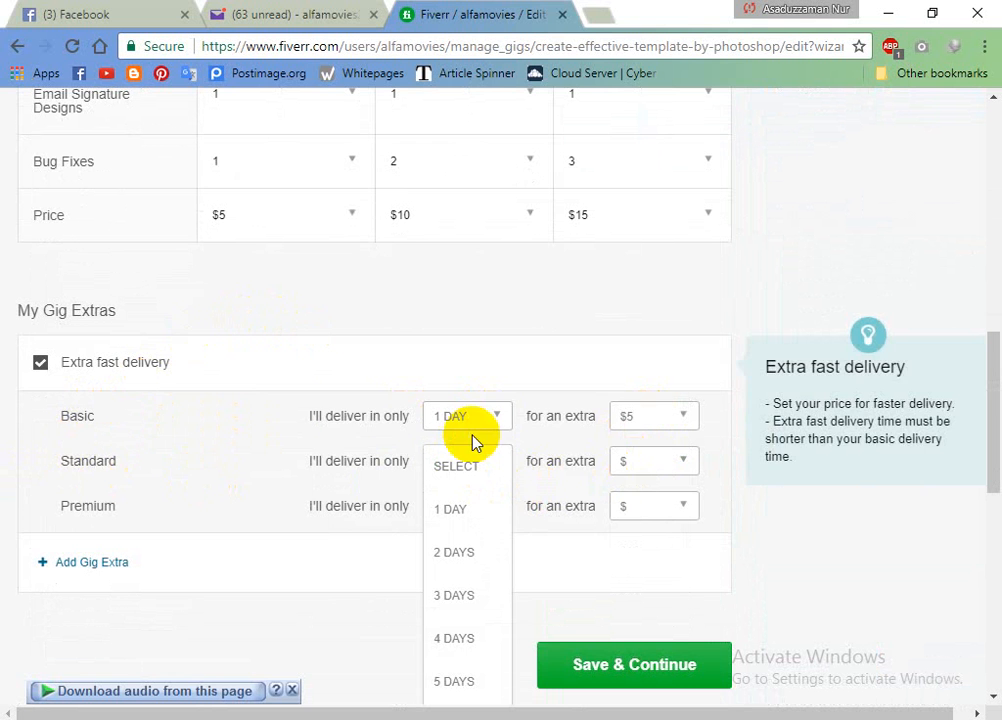
pyautogui.click(390, 335)
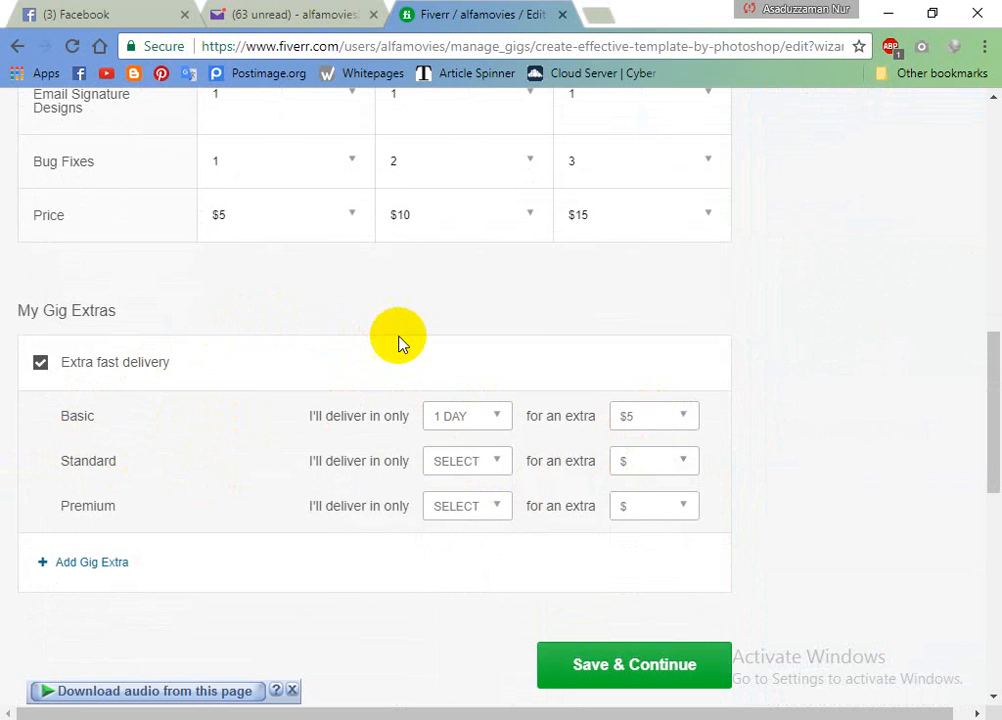
pyautogui.click(459, 468)
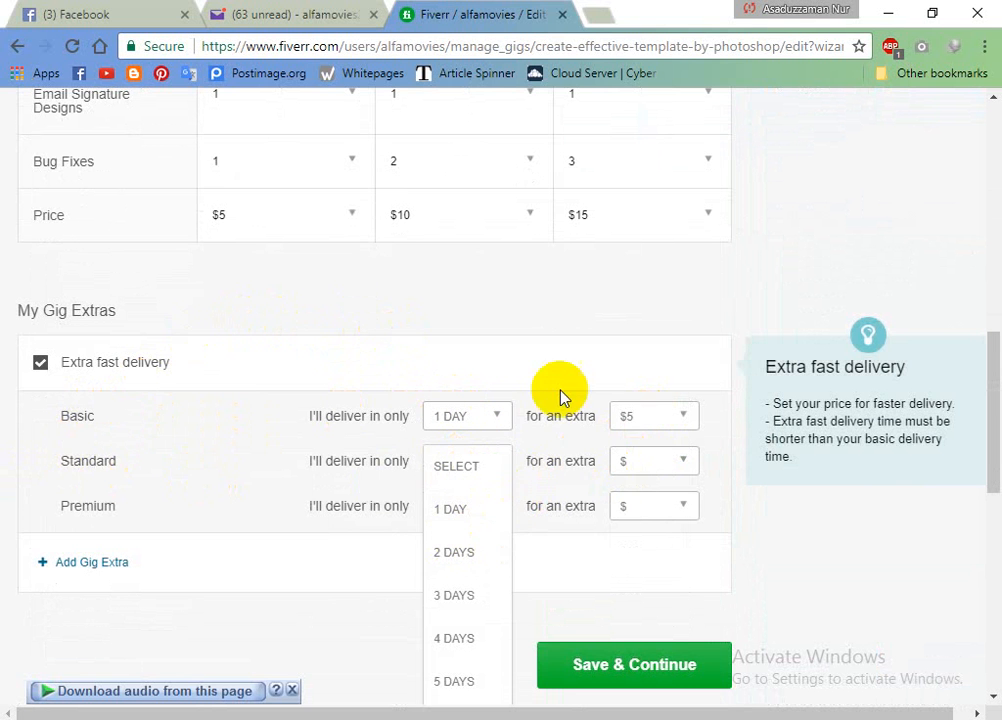
pyautogui.scroll(5, 545, 370)
pyautogui.scroll(-5, 537, 358)
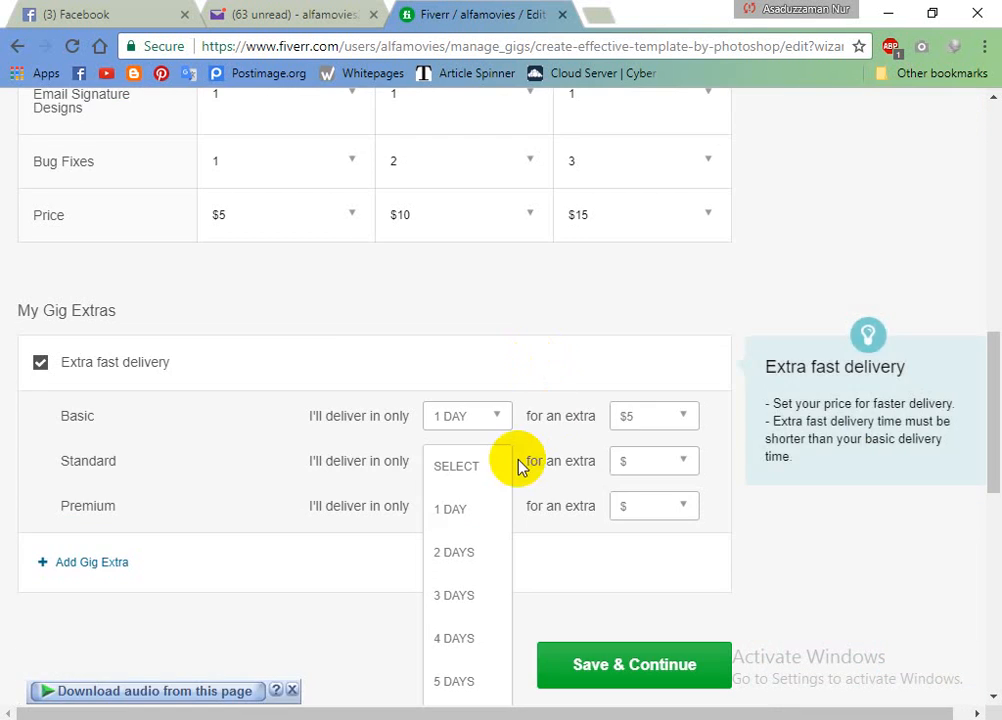
pyautogui.scroll(5, 481, 519)
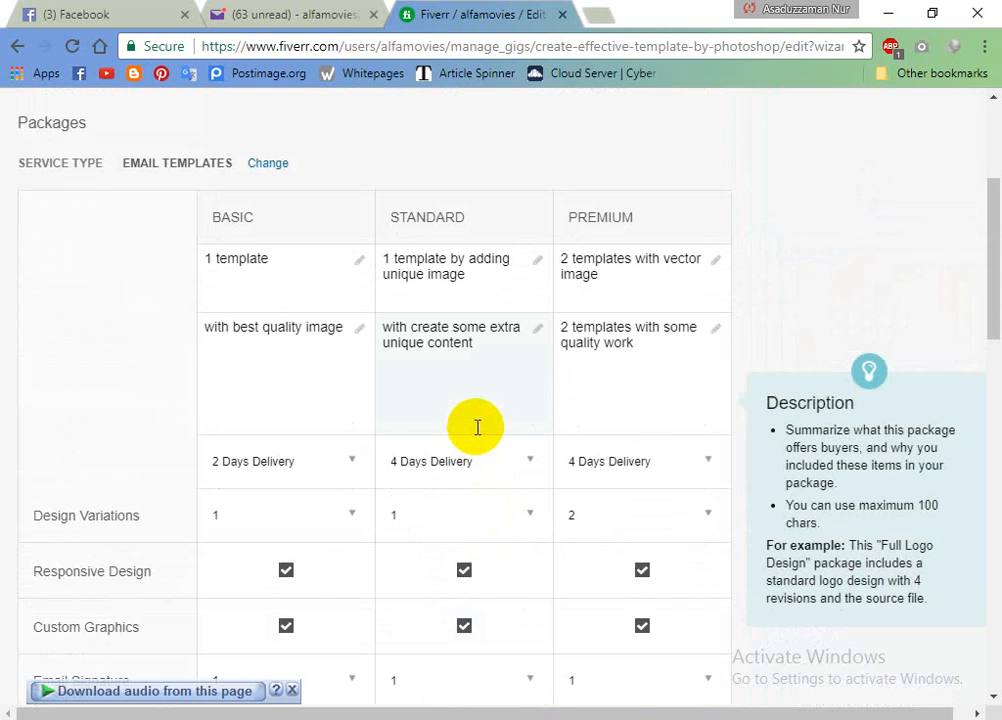
pyautogui.scroll(-5, 477, 427)
pyautogui.click(459, 564)
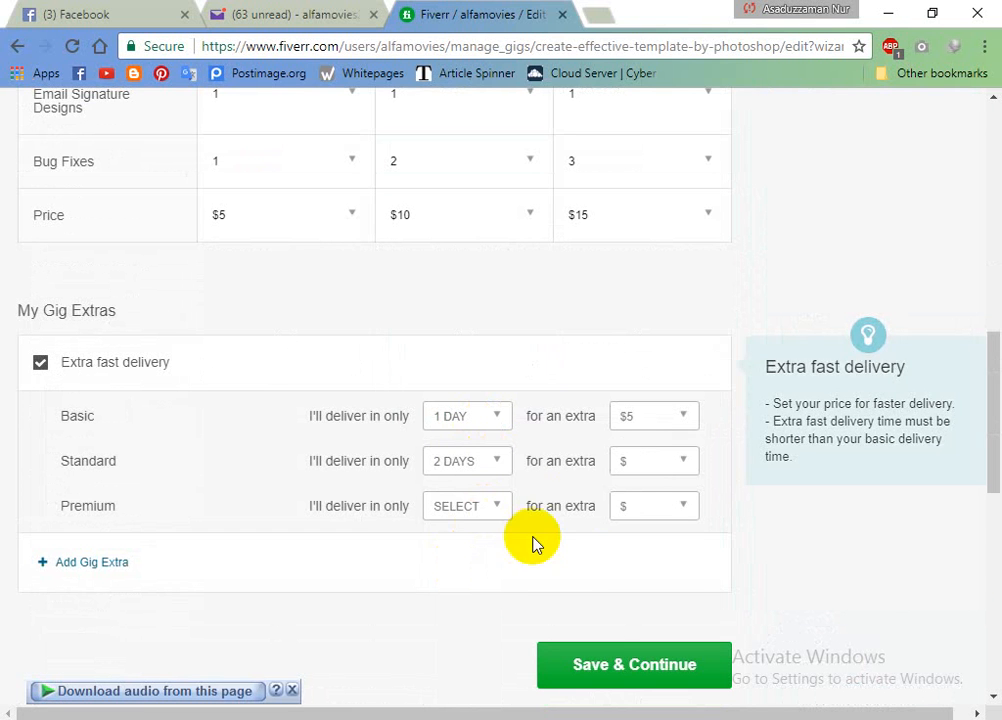
pyautogui.click(645, 470)
pyautogui.click(631, 512)
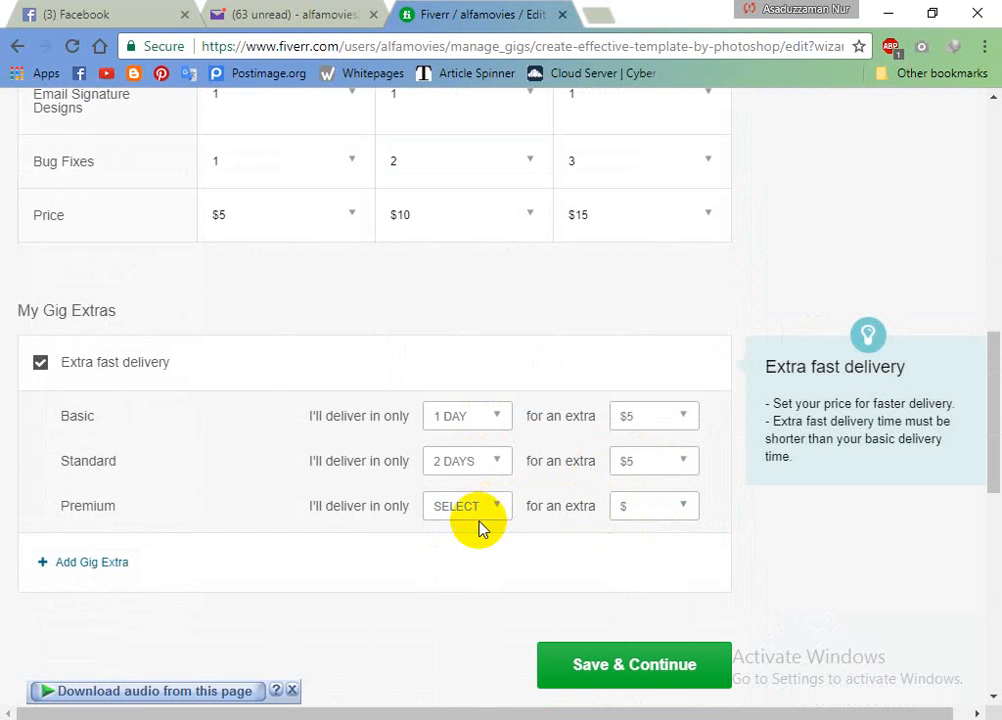
# Set the Premium package's extra fast delivery to 3 days for an extra $5
pyautogui.click(478, 524)
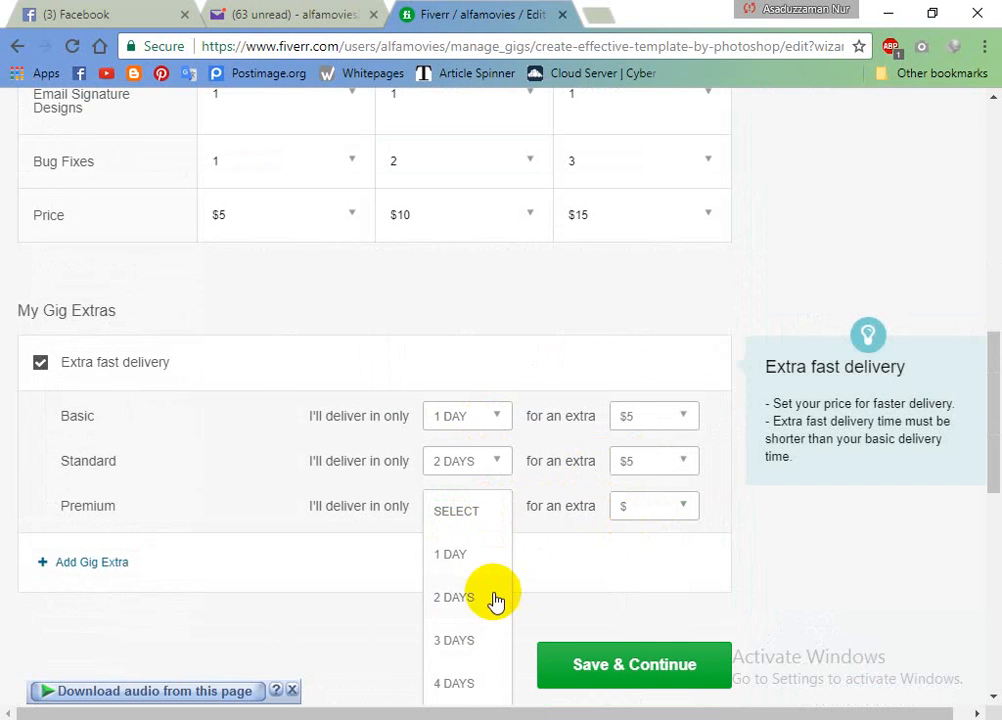
pyautogui.click(450, 645)
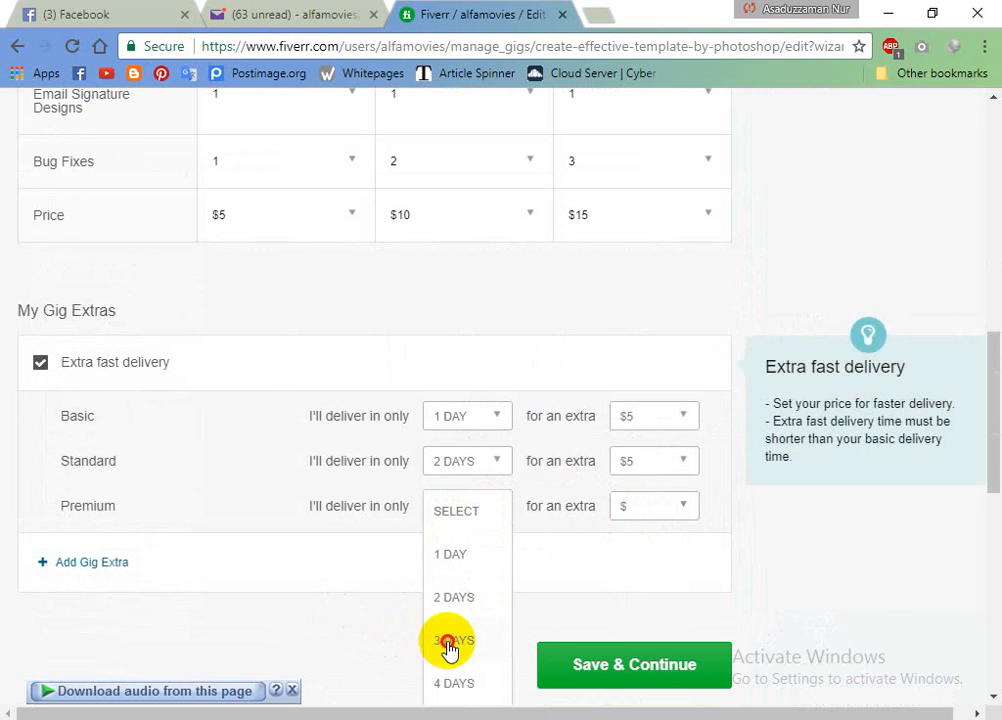
pyautogui.click(642, 512)
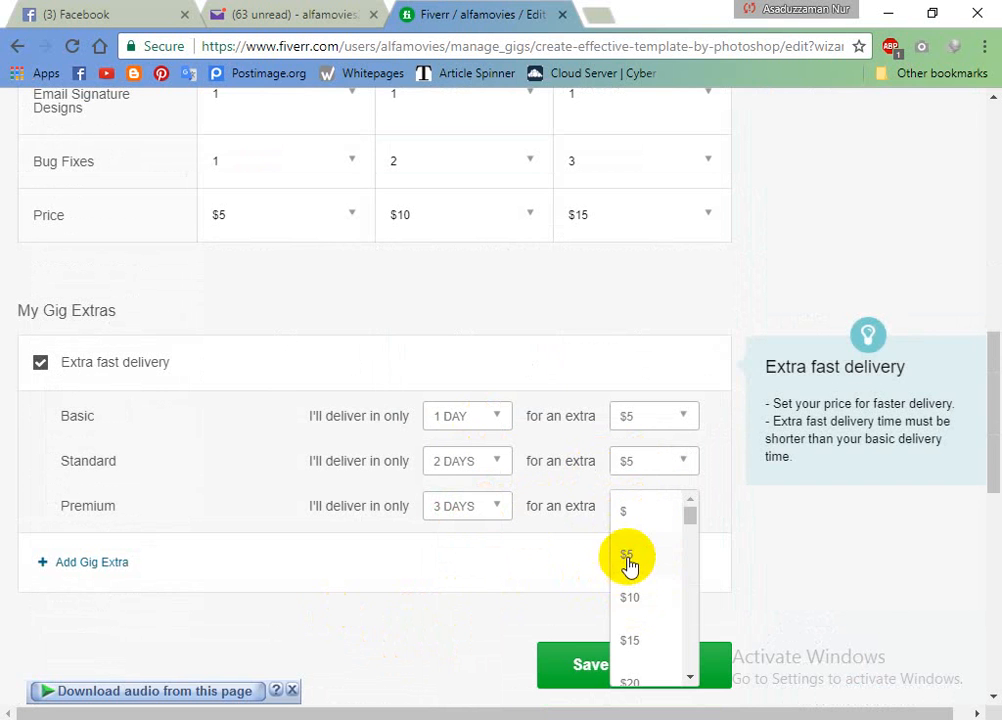
pyautogui.click(629, 555)
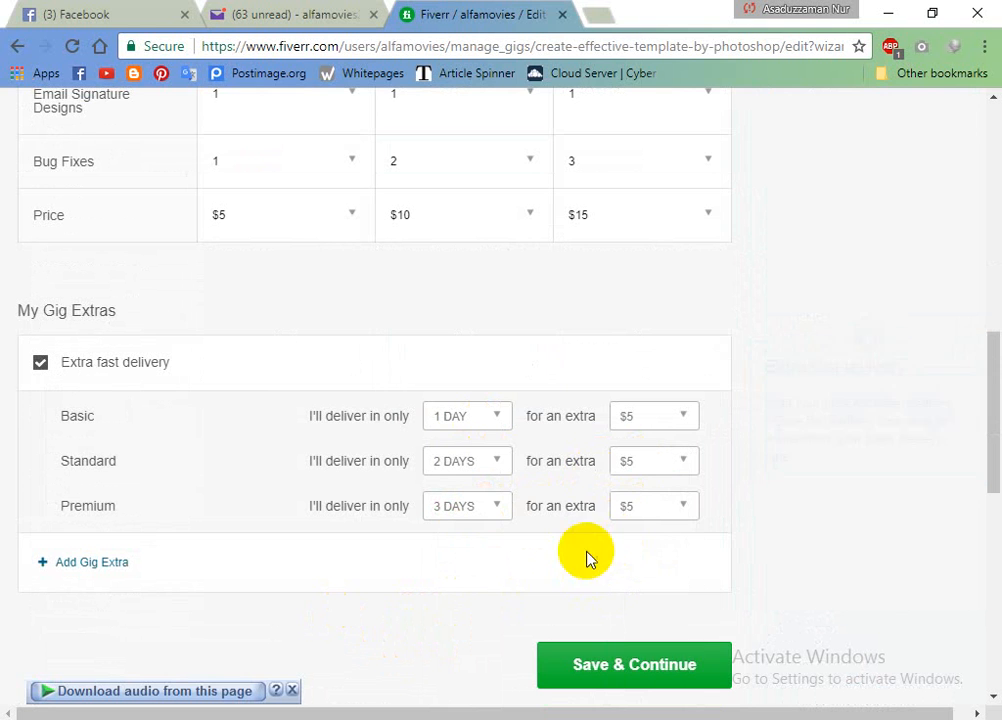
# Change the Standard package's fast delivery surcharge to $10 and save the pricing to continue to the Description & FAQ stage
pyautogui.click(675, 460)
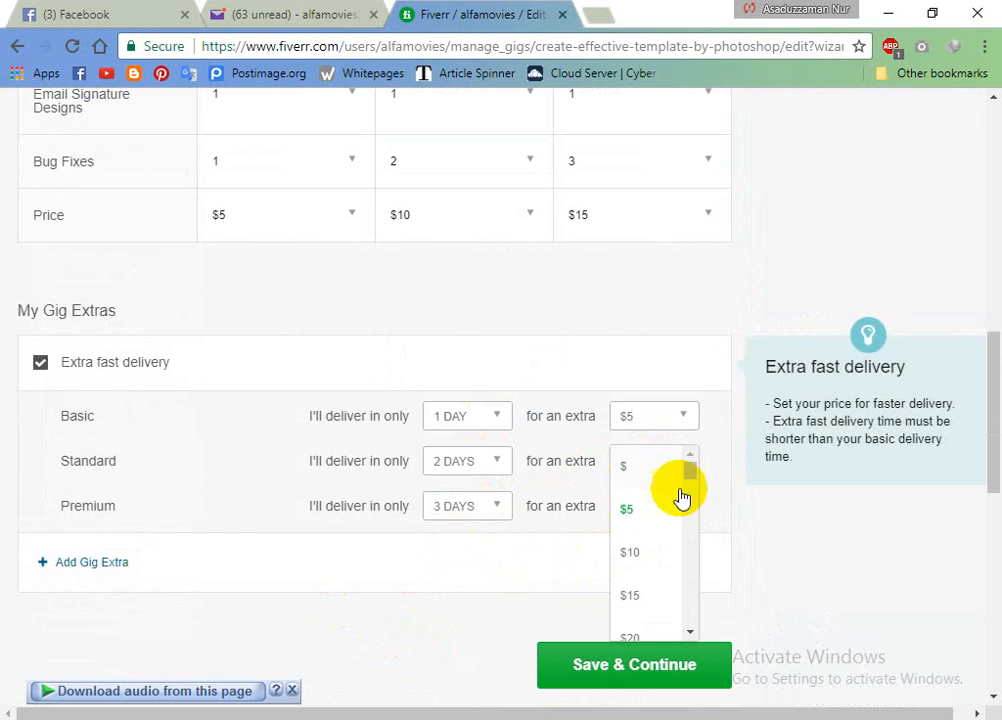
pyautogui.click(633, 554)
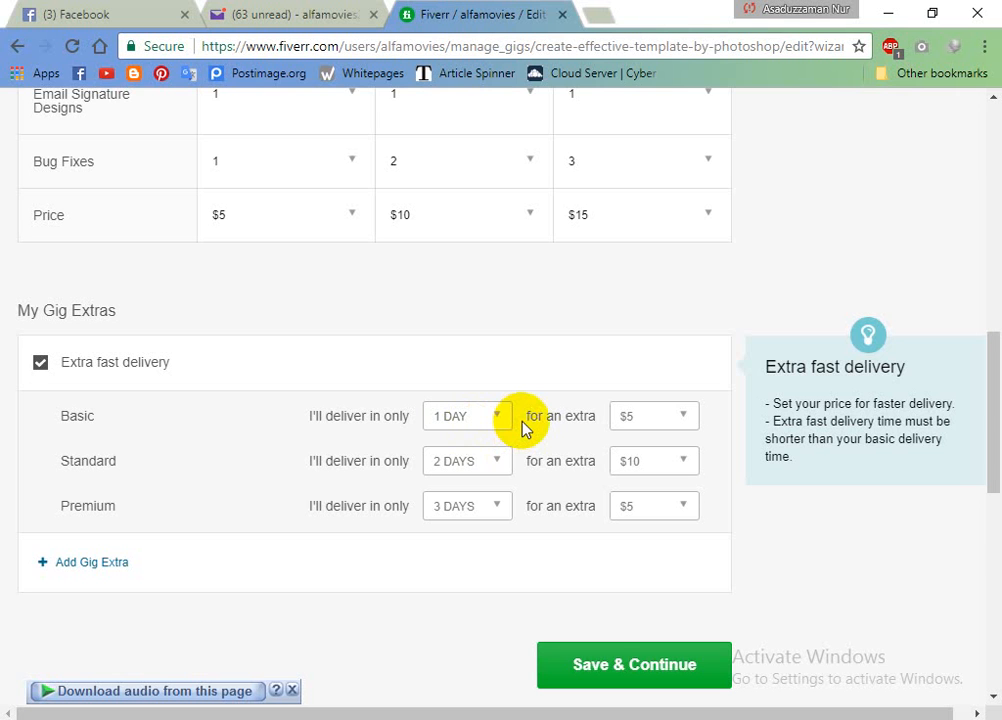
pyautogui.click(578, 672)
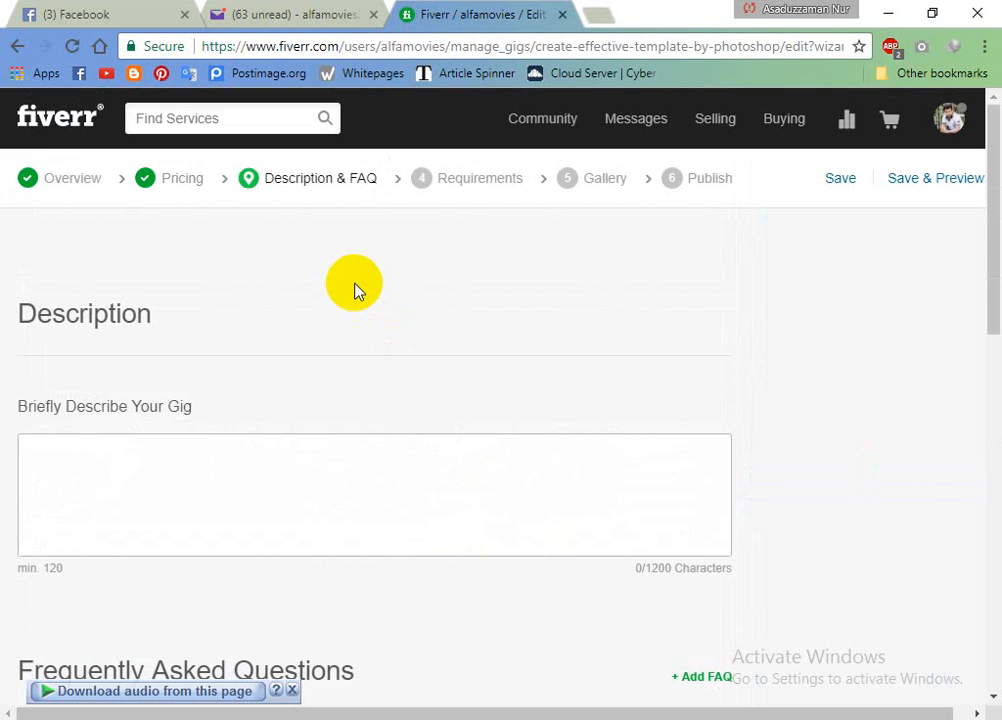
# Switch to Firefox and search Fiverr's services for "email tempate"
pyautogui.click(160, 442)
pyautogui.click(139, 421)
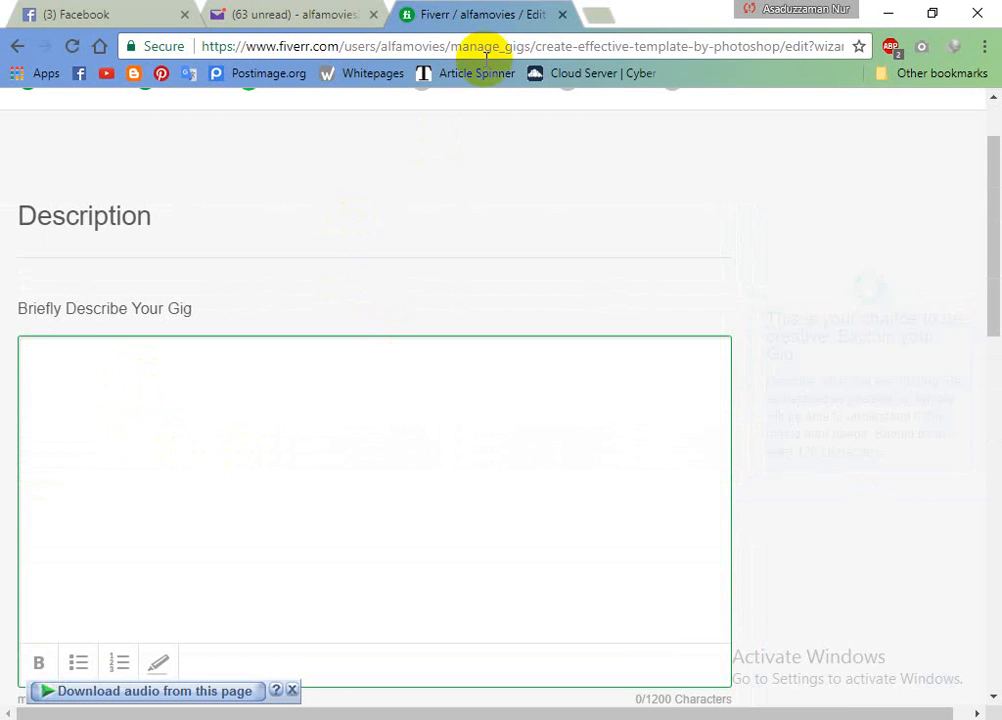
pyautogui.click(596, 14)
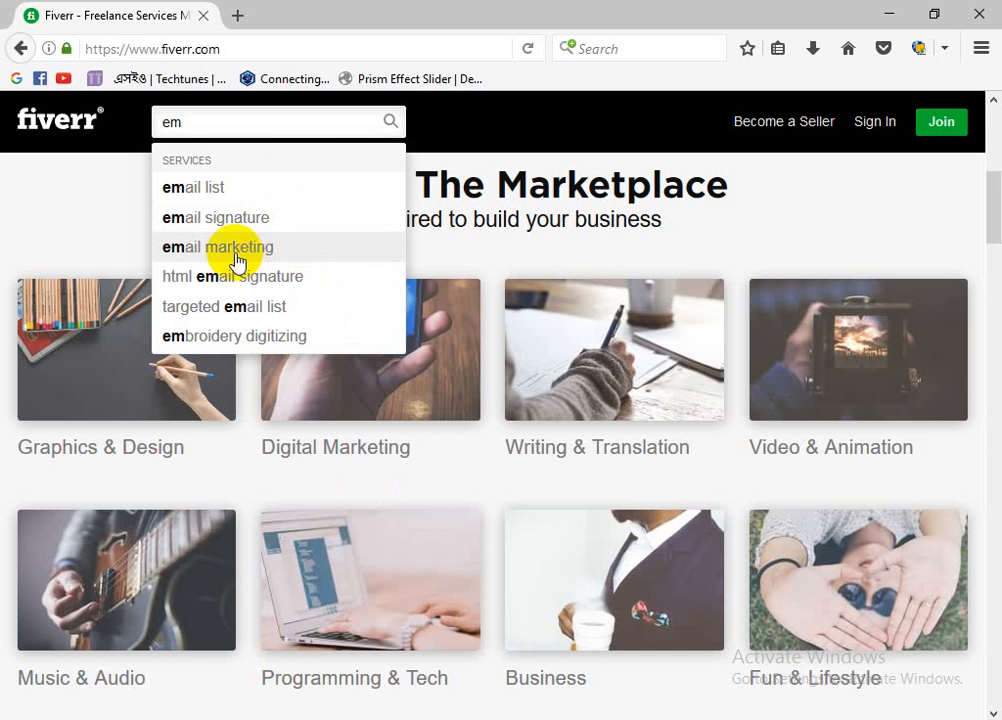
pyautogui.write('ail temp')
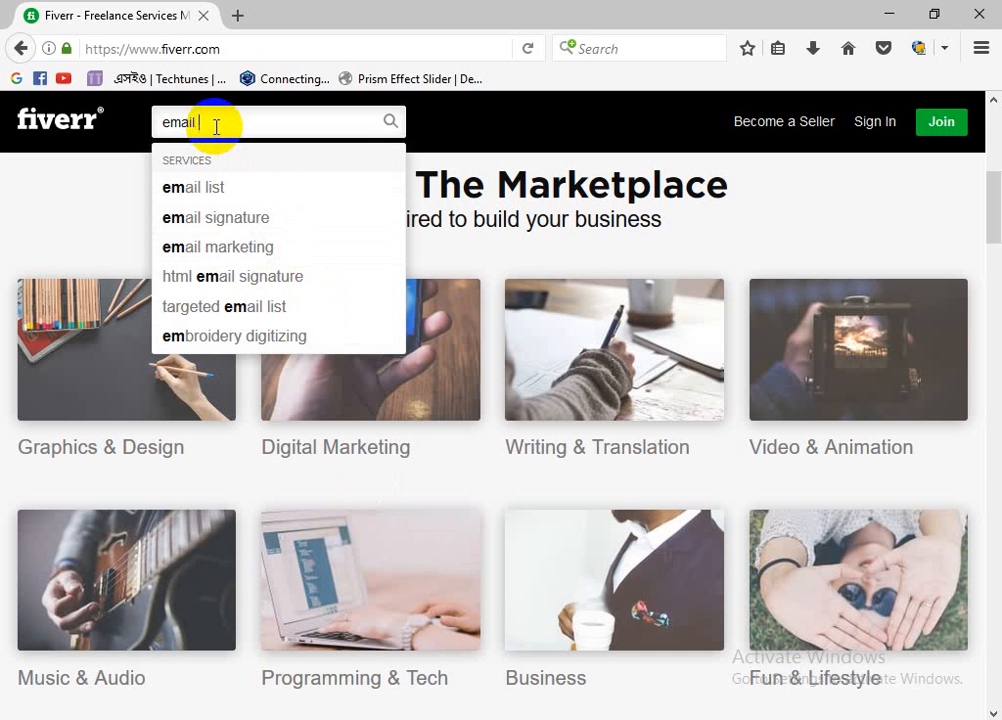
pyautogui.write('late')
pyautogui.press('Return')
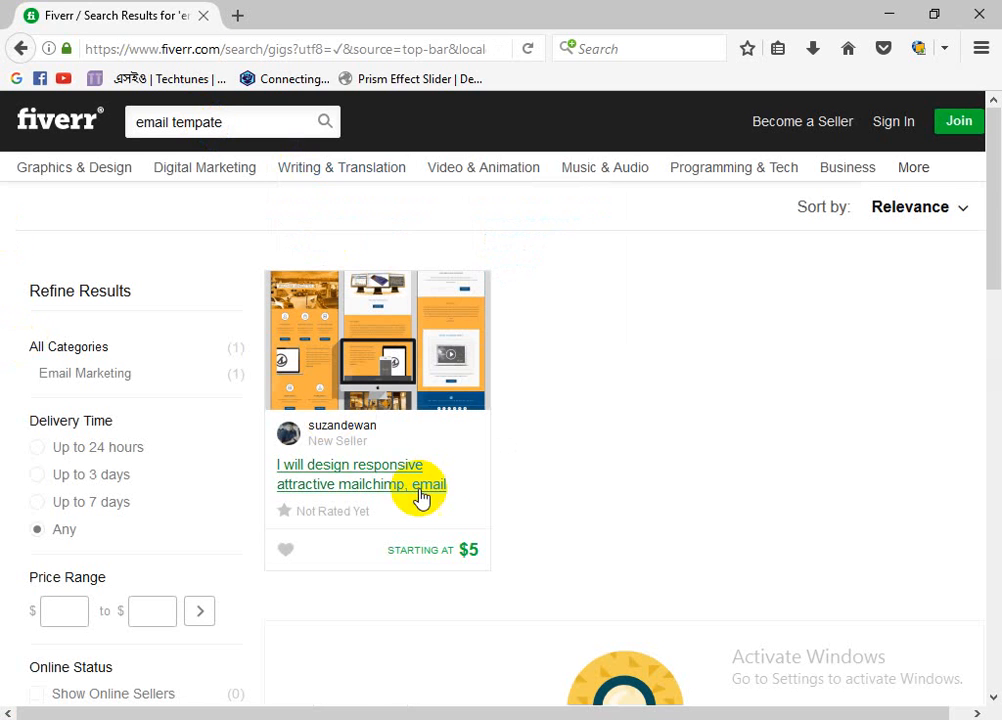
# Open the responsive Mailchimp email template gig in a new tab and dismiss the Join Fiverr prompt
pyautogui.rightClick(333, 480)
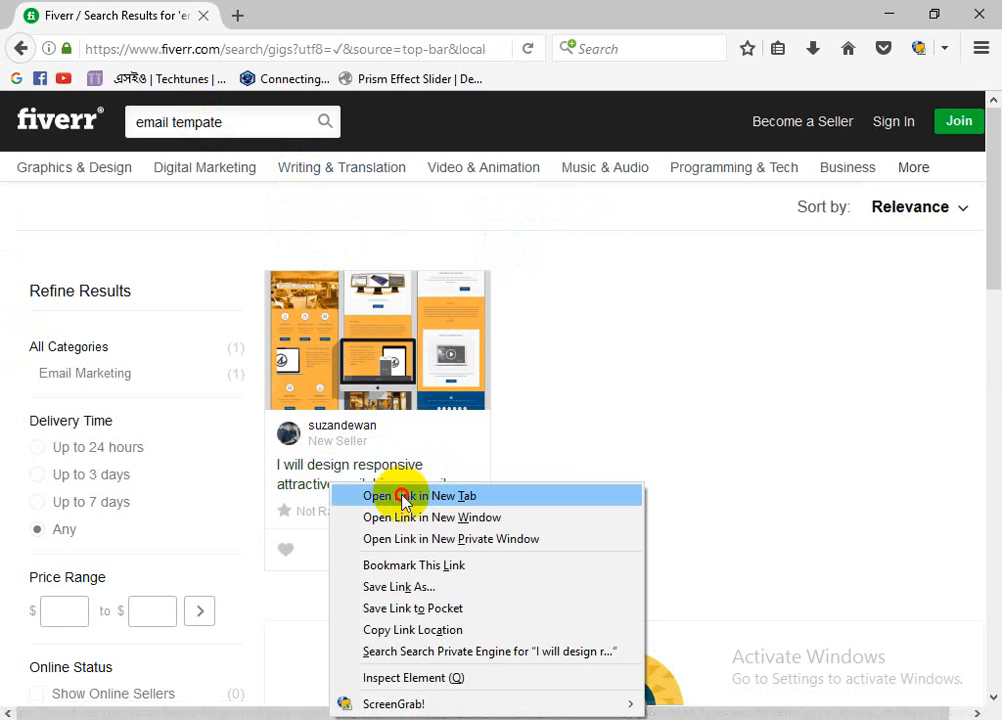
pyautogui.click(398, 494)
pyautogui.scroll(-5, 740, 385)
pyautogui.scroll(5, 749, 387)
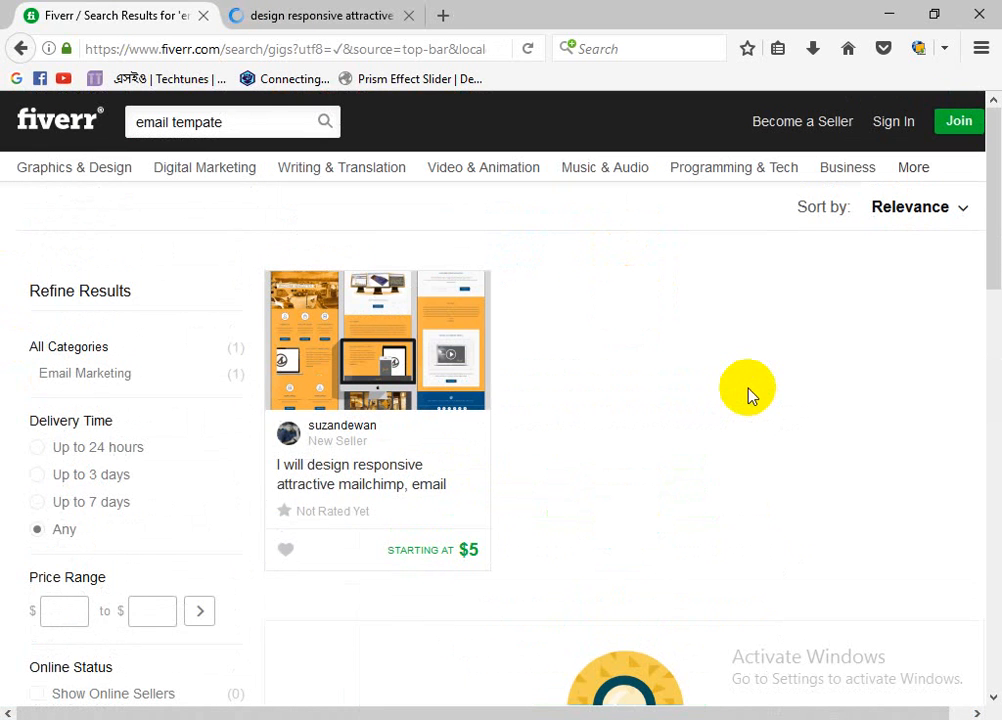
pyautogui.click(313, 17)
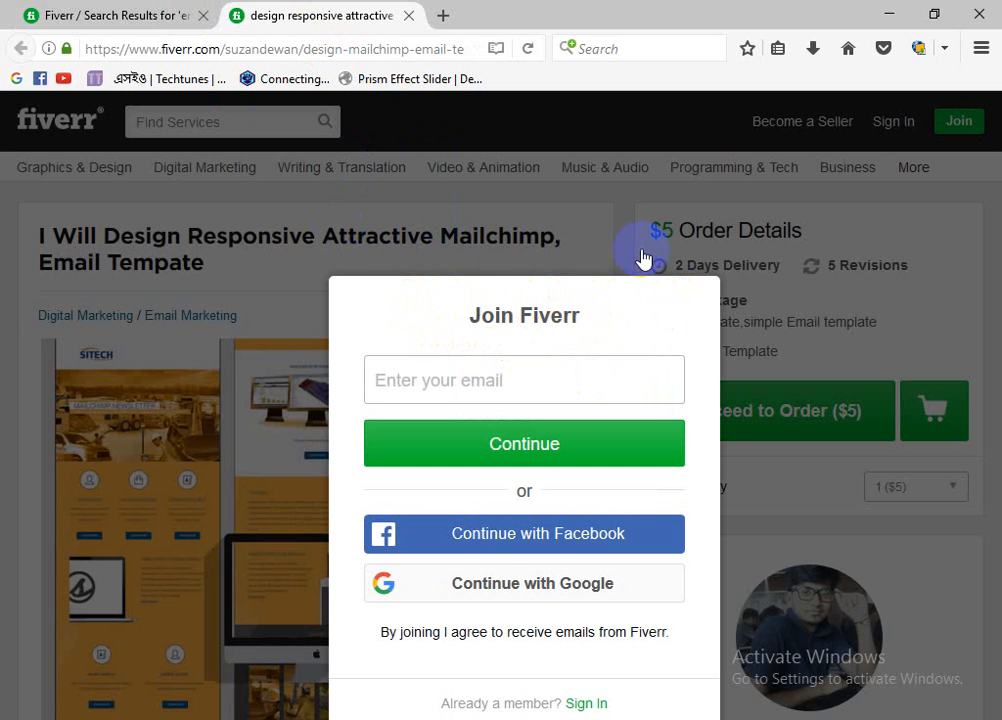
pyautogui.click(4, 496)
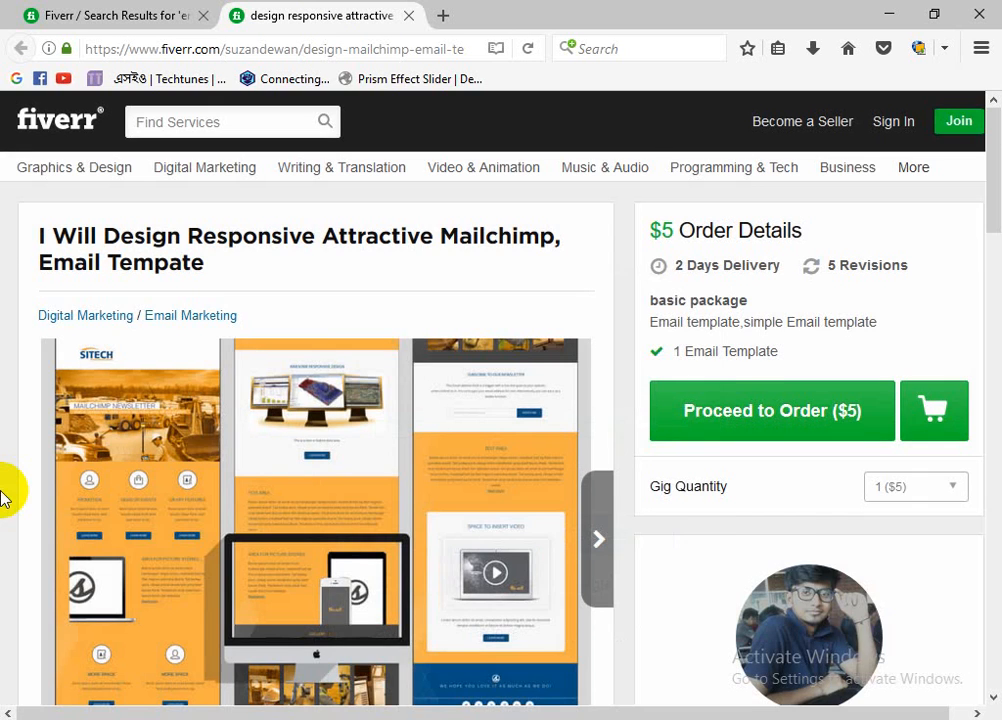
# Copy the whole About This Gig text and paste it into the new gig's description in Chrome
pyautogui.scroll(-5, 233, 403)
pyautogui.scroll(-2, 240, 395)
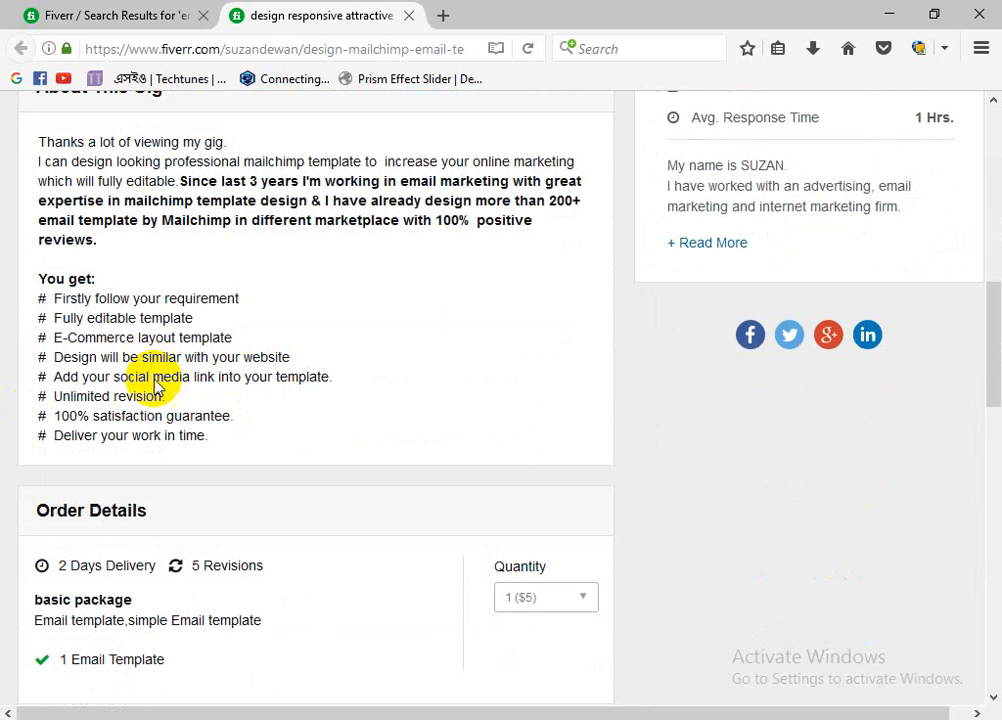
pyautogui.moveTo(208, 437); pyautogui.dragTo(34, 139)
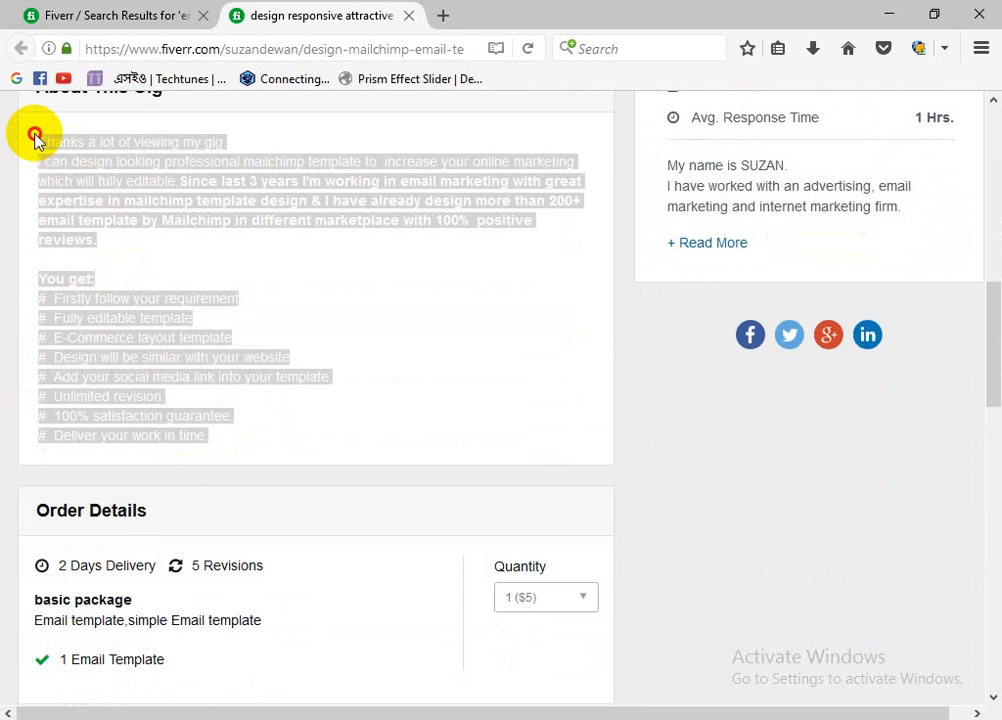
pyautogui.hotkey('alt', 'Tab')
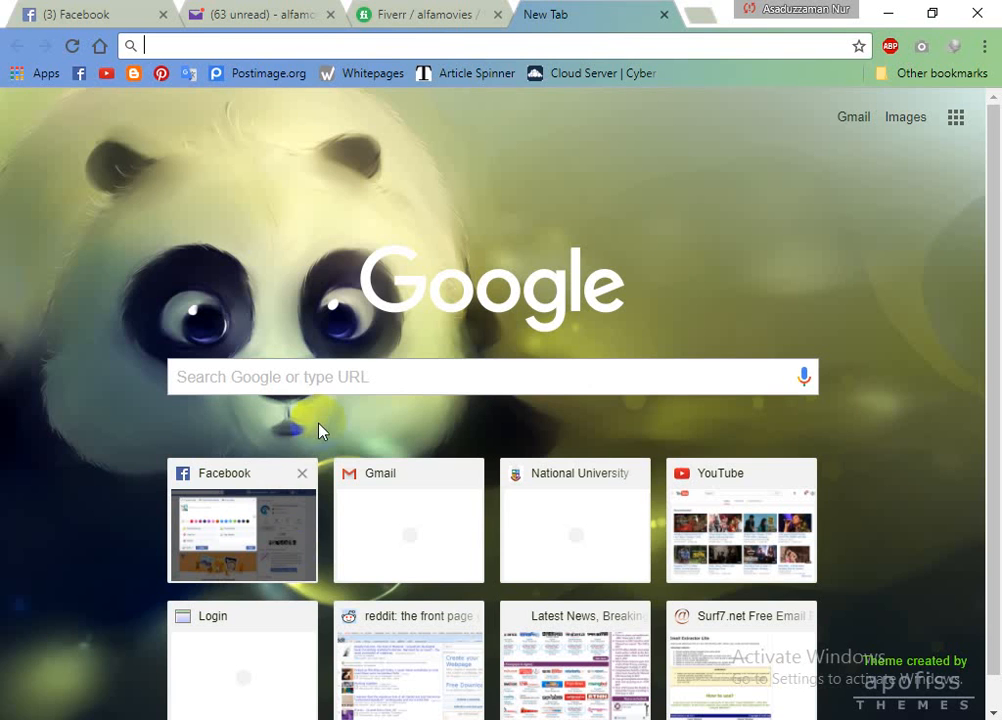
pyautogui.click(440, 10)
pyautogui.click(201, 416)
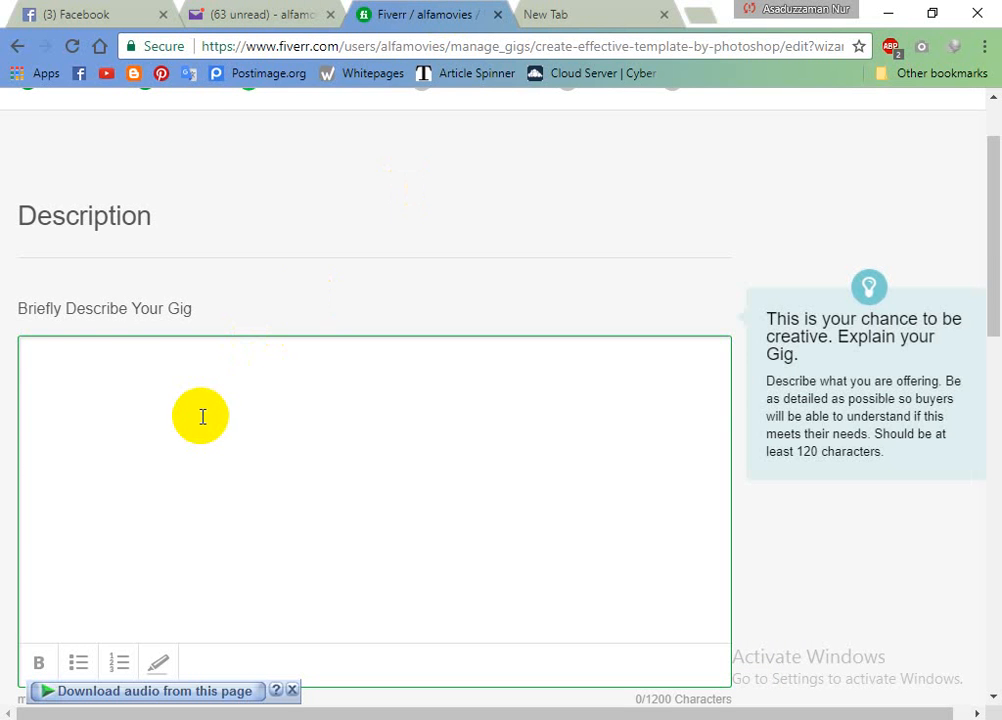
pyautogui.write("Thanks a lot of viewing my gig. I can design looking professional mailchimp template to  increase your online marketing which will fully editable. Since last 3 years I'm working in email marketing with great expertise in mailchimp template design & I have already design more than 200+ email template by Mailchimp in different marketplace with 100%  positive reviews.  You get: #  Firstly follow your requirement #  Fully editable template #  E-Commerce layout template #  Design will be similar with your website #  Add your social media link into your template. #  Unlimited revision. #  100% satisfaction guarantee. #  Deliver your work in time.")
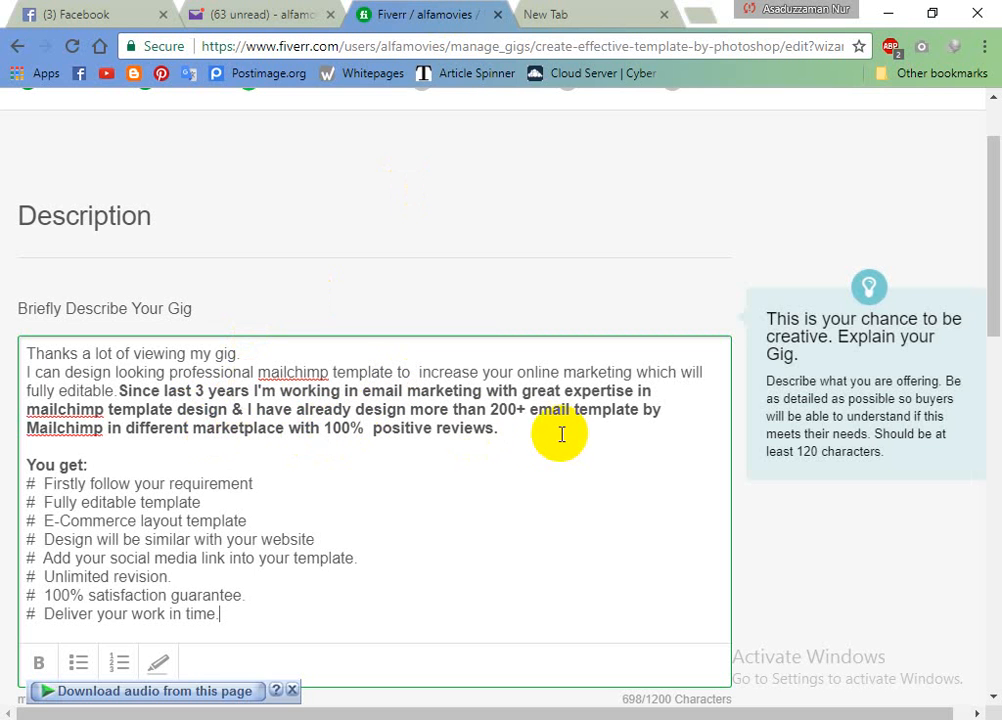
# Replace the description's introduction above "You get:" with "Using Mailchimp to attached the templates."
pyautogui.moveTo(559, 432); pyautogui.dragTo(5, 350)
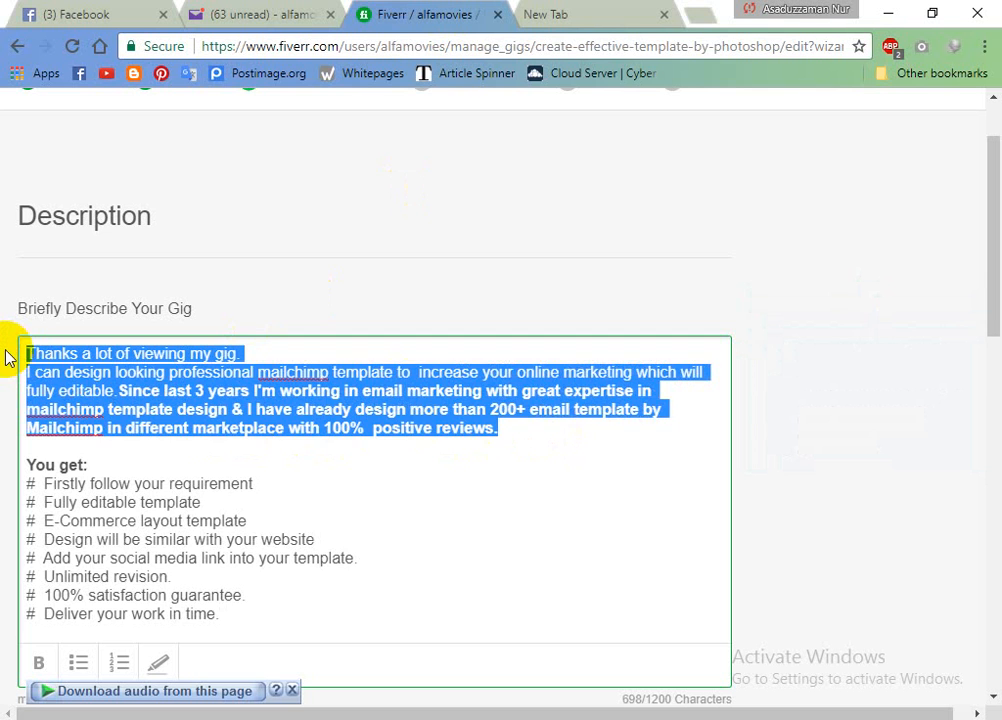
pyautogui.press('Delete')
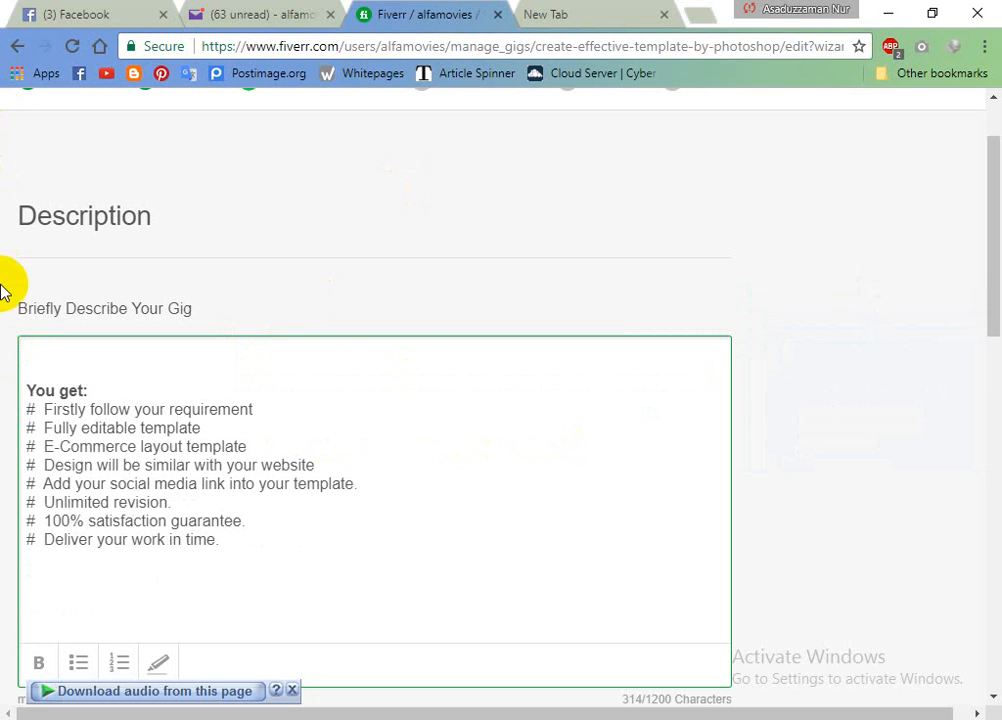
pyautogui.write('Using ')
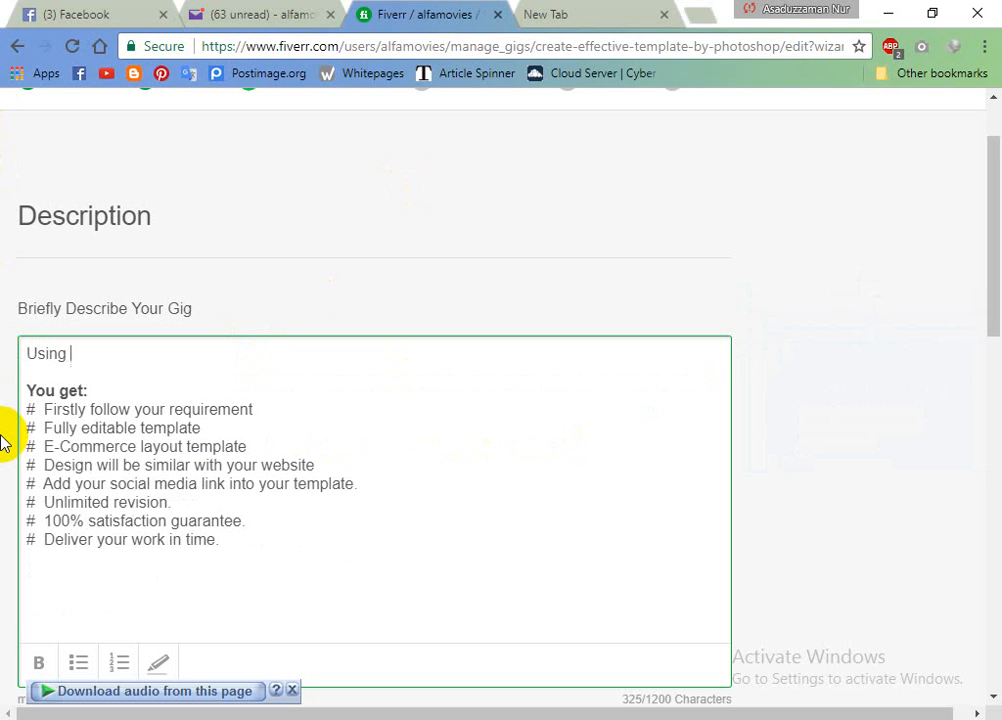
pyautogui.write('Mailchimp ')
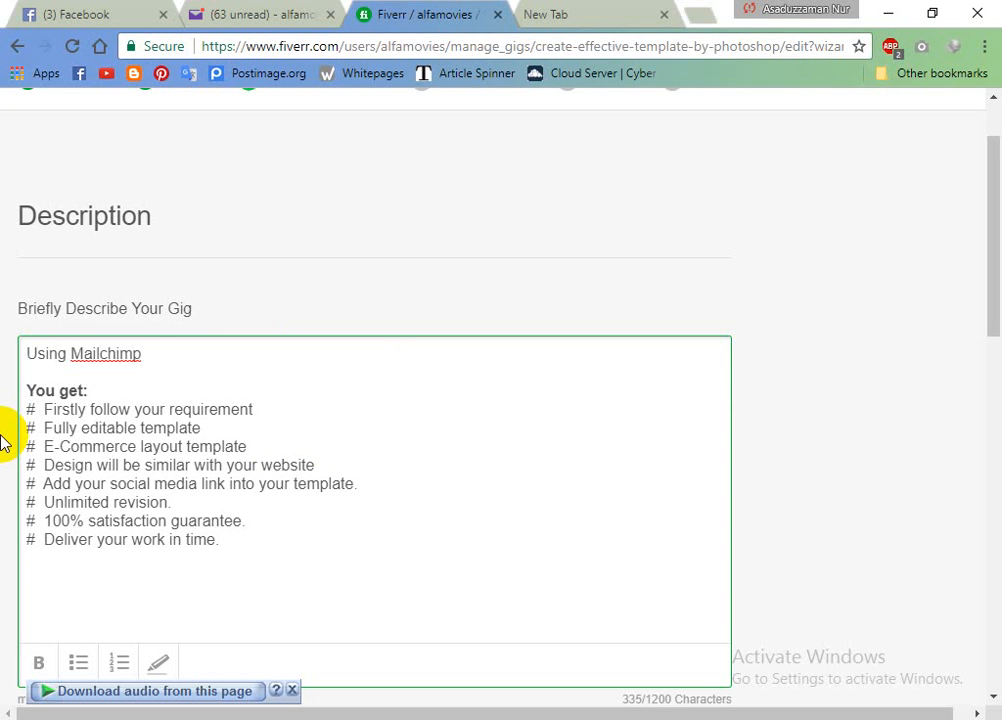
pyautogui.write('to attached the ')
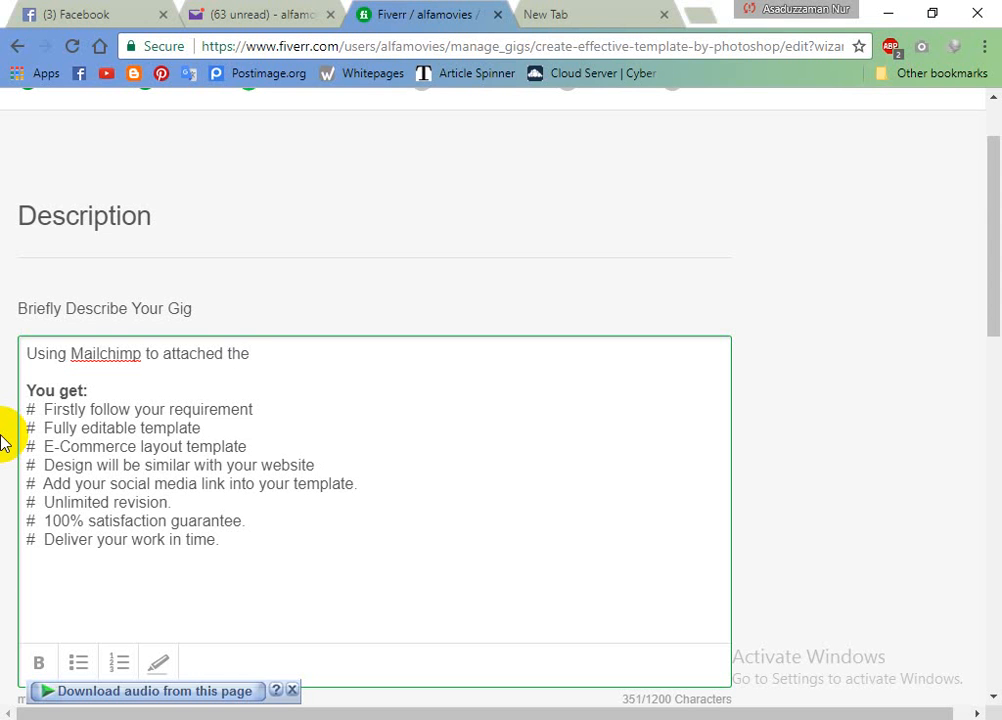
pyautogui.write('templates')
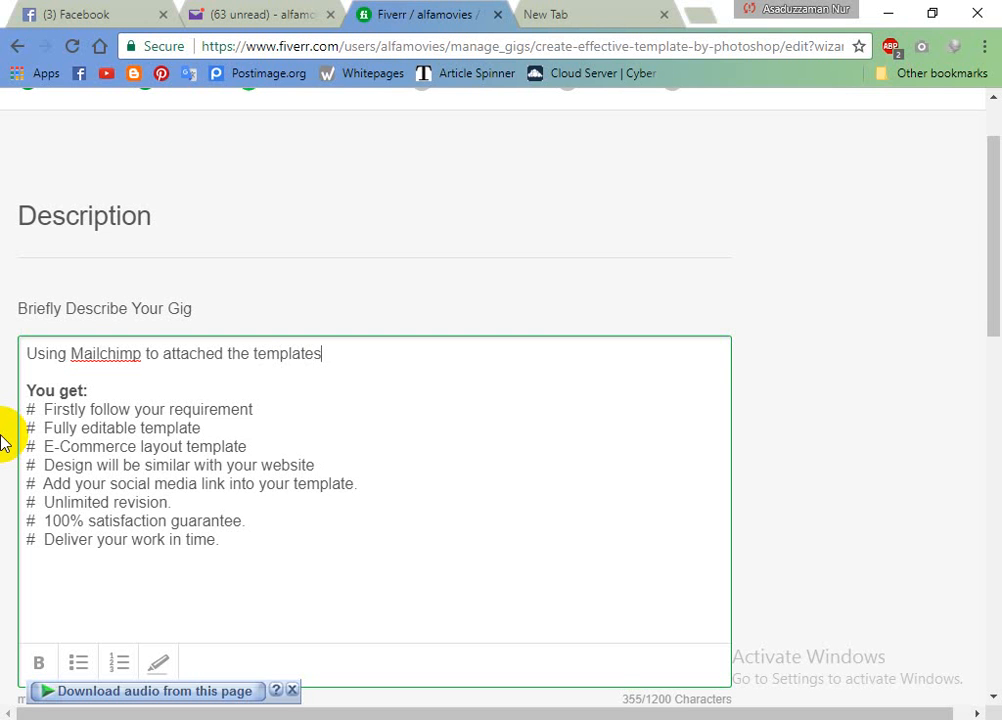
pyautogui.write('.')
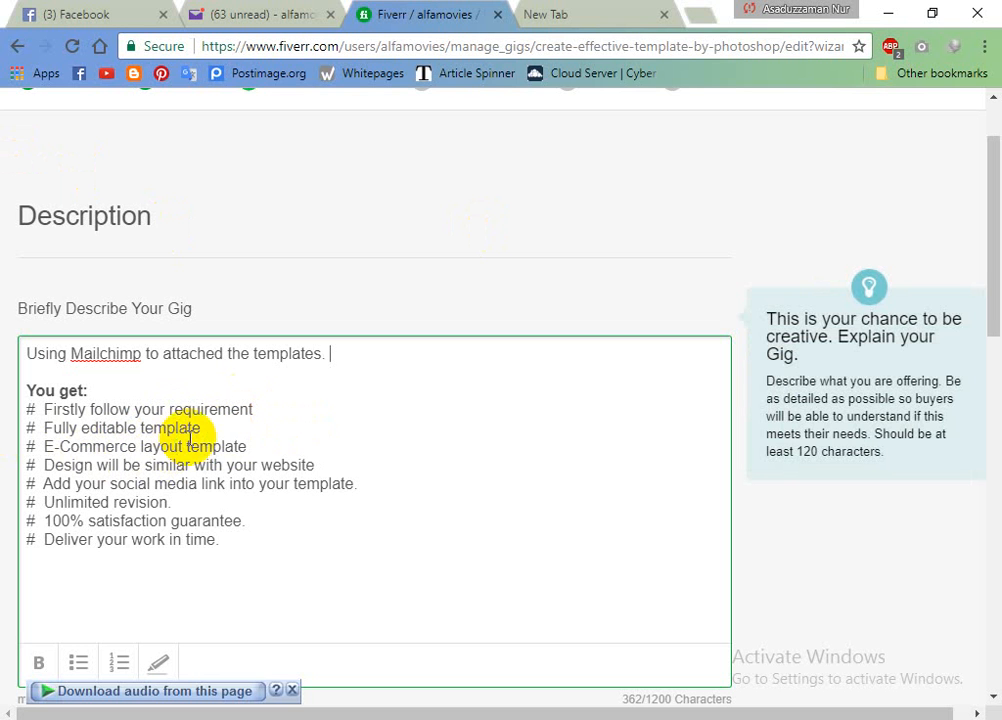
# Delete the "Firstly follow your requirement" line from the "You get:" list
pyautogui.moveTo(210, 430)
pyautogui.mouseDown()
pyautogui.moveTo(72, 440)
pyautogui.moveTo(67, 424)
pyautogui.moveTo(26, 428)
pyautogui.mouseUp()
pyautogui.click(270, 409)
pyautogui.moveTo(270, 409); pyautogui.dragTo(18, 409)
pyautogui.press('BackSpace')
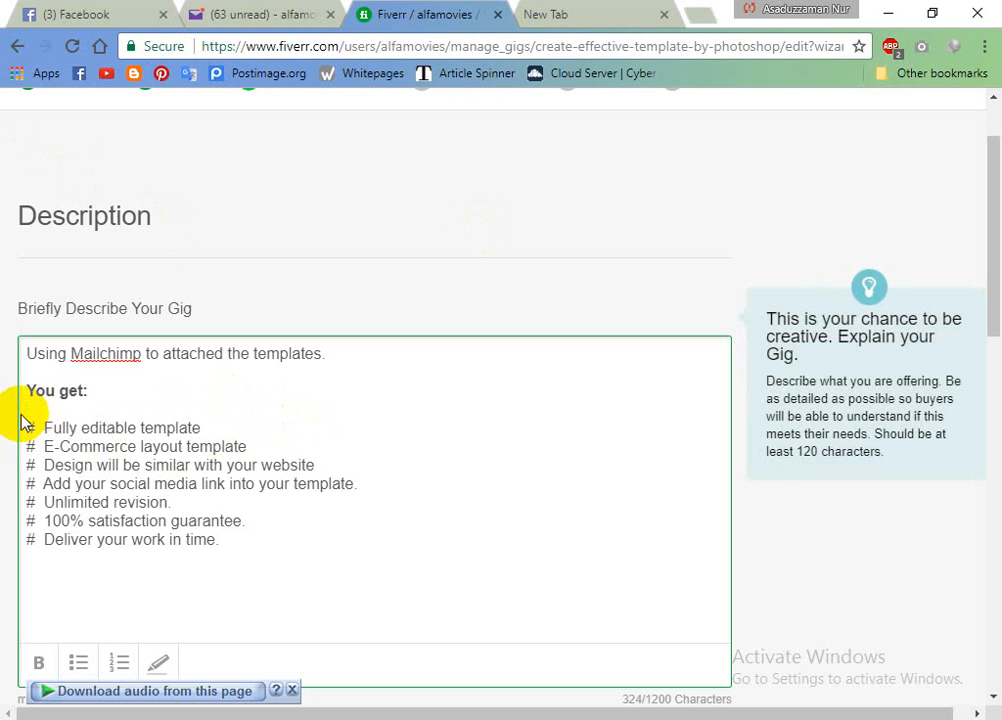
pyautogui.press('BackSpace')
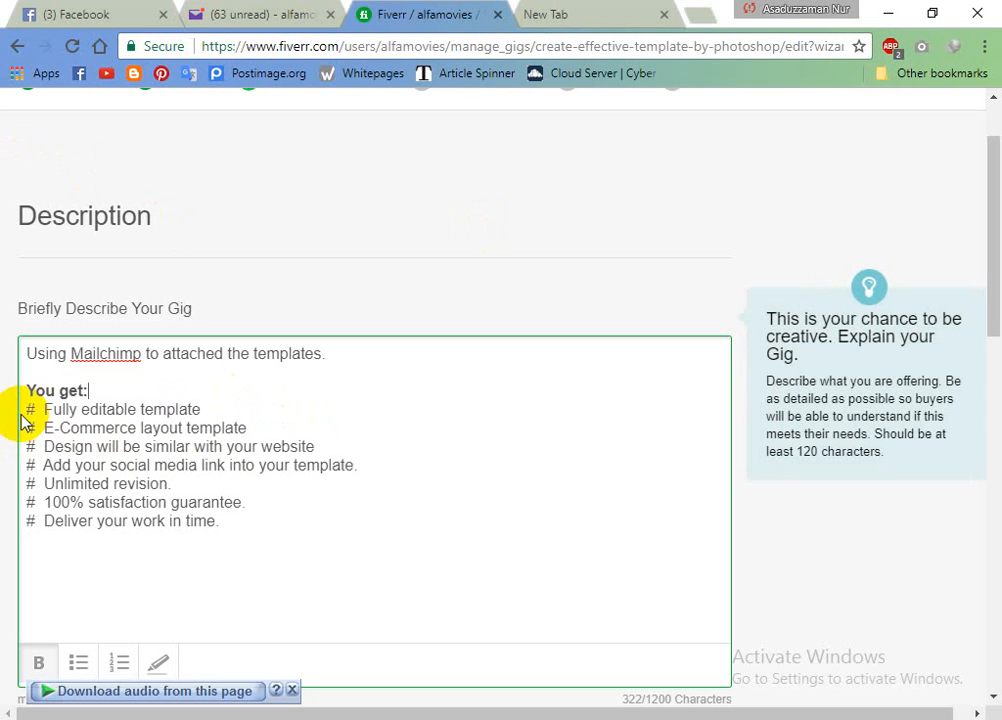
# Remove the words "Fully editable" from the first line of the "You get:" list
pyautogui.click(127, 413)
pyautogui.click(139, 411)
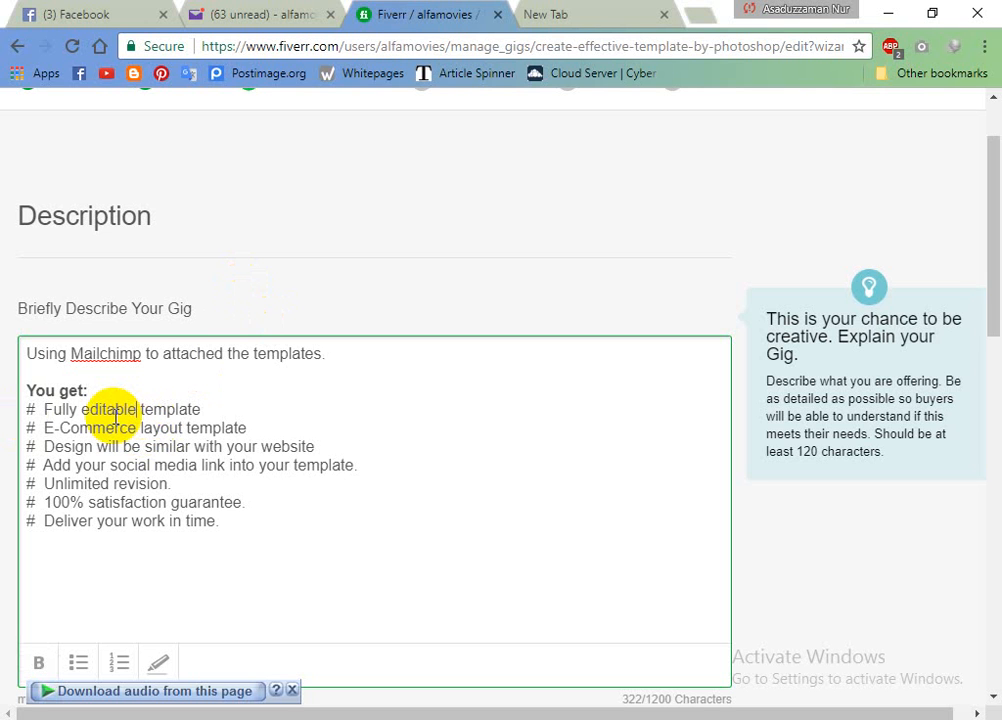
pyautogui.press('BackSpace')
pyautogui.press('BackSpace')
pyautogui.press('BackSpace')
pyautogui.press('BackSpace')
pyautogui.press('BackSpace')
pyautogui.press('BackSpace')
pyautogui.press('BackSpace')
pyautogui.press('BackSpace')
pyautogui.press('BackSpace')
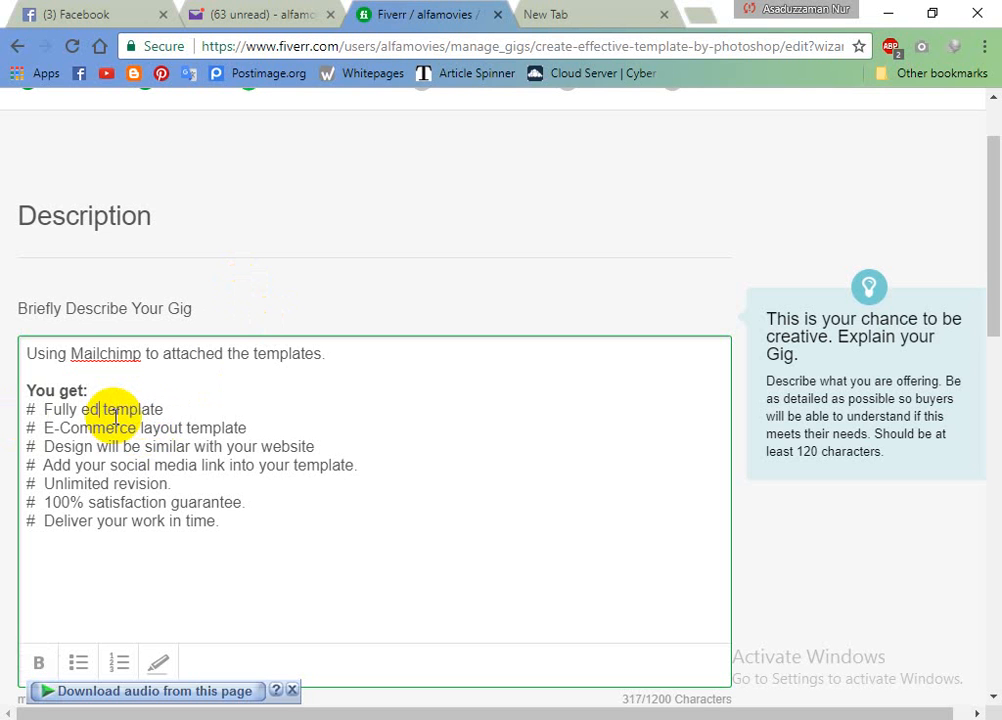
pyautogui.press('BackSpace')
pyautogui.press('BackSpace')
pyautogui.press('BackSpace')
pyautogui.press('BackSpace')
pyautogui.press('BackSpace')
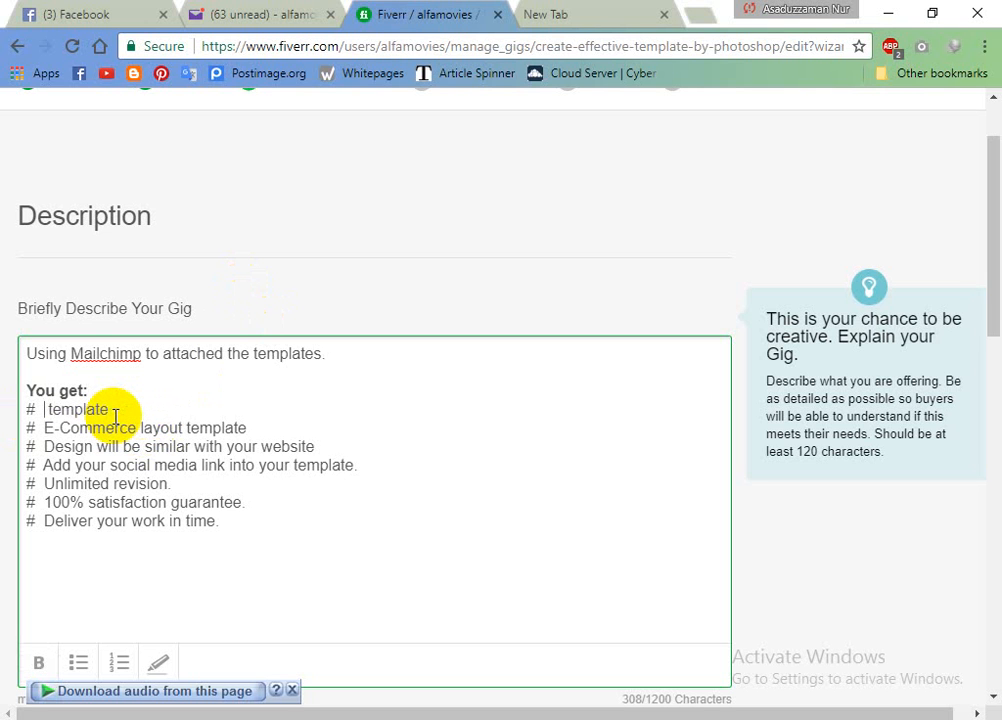
pyautogui.write('Edited')
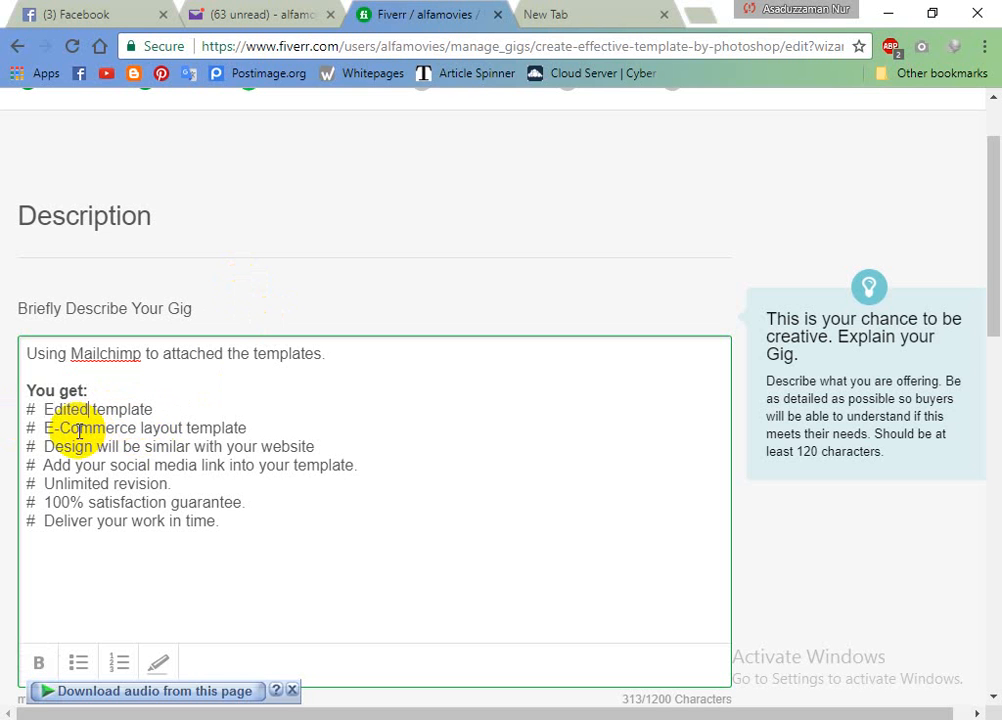
pyautogui.press('BackSpace')
pyautogui.press('BackSpace')
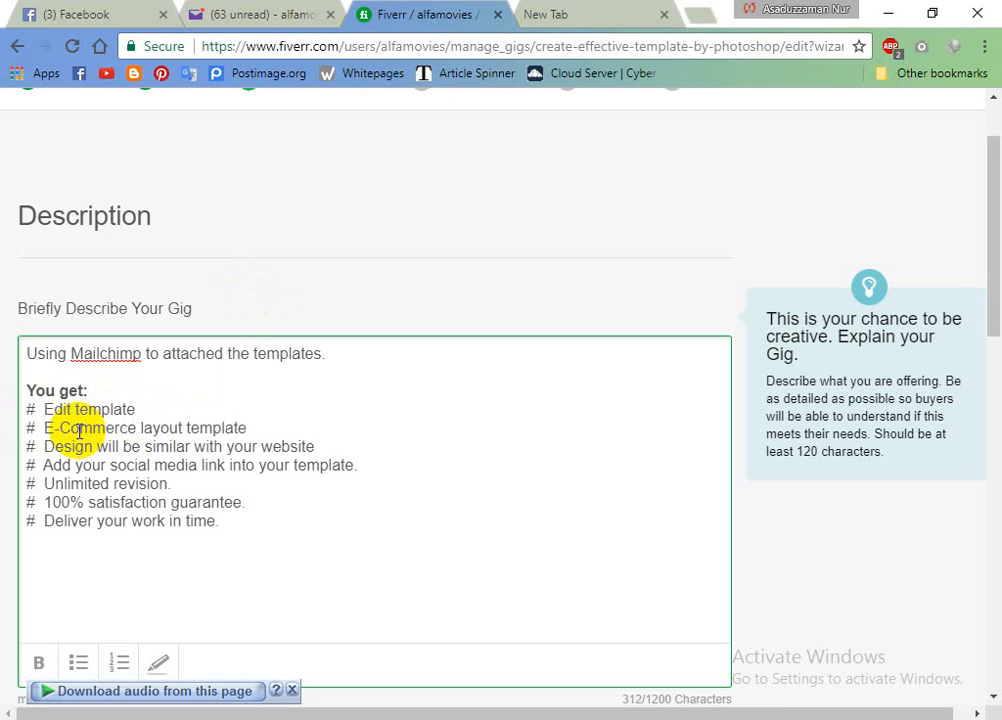
pyautogui.write('ed')
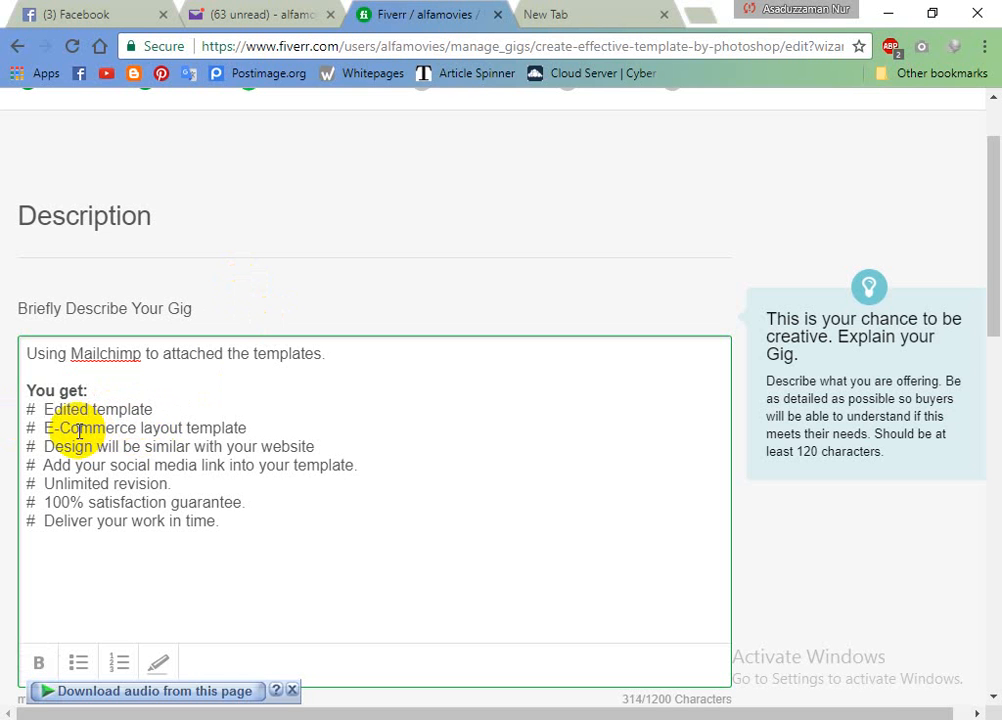
pyautogui.press('BackSpace')
pyautogui.press('BackSpace')
pyautogui.press('BackSpace')
pyautogui.press('BackSpace')
pyautogui.press('BackSpace')
pyautogui.press('BackSpace')
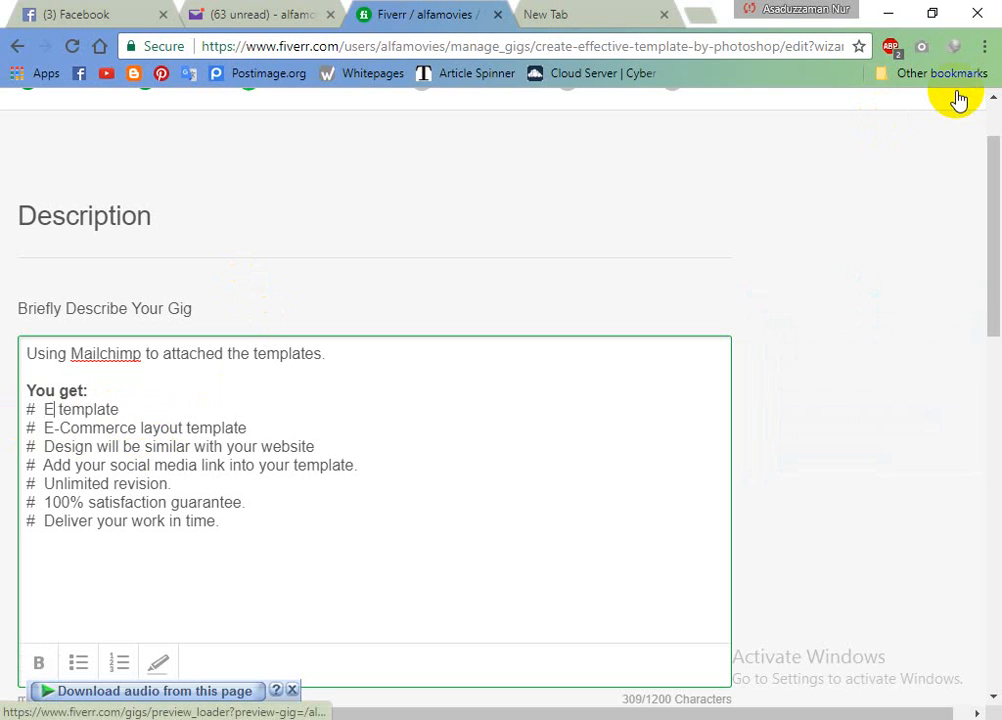
# Start the first list line with "u can edit" in front of the word "template"
pyautogui.write('u can')
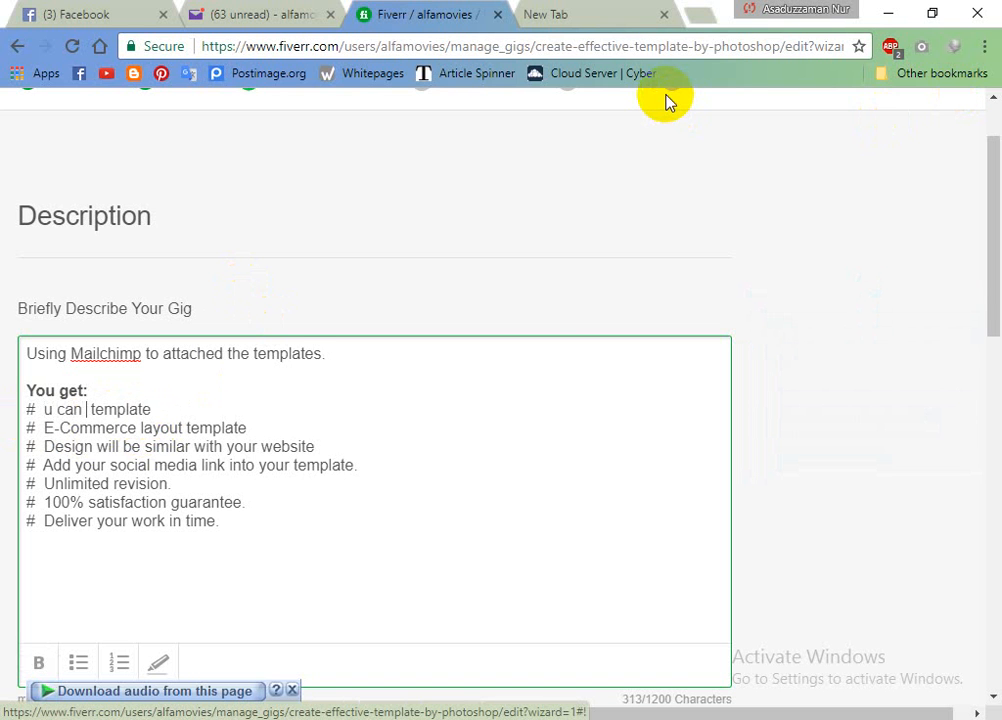
pyautogui.write(' edi ')
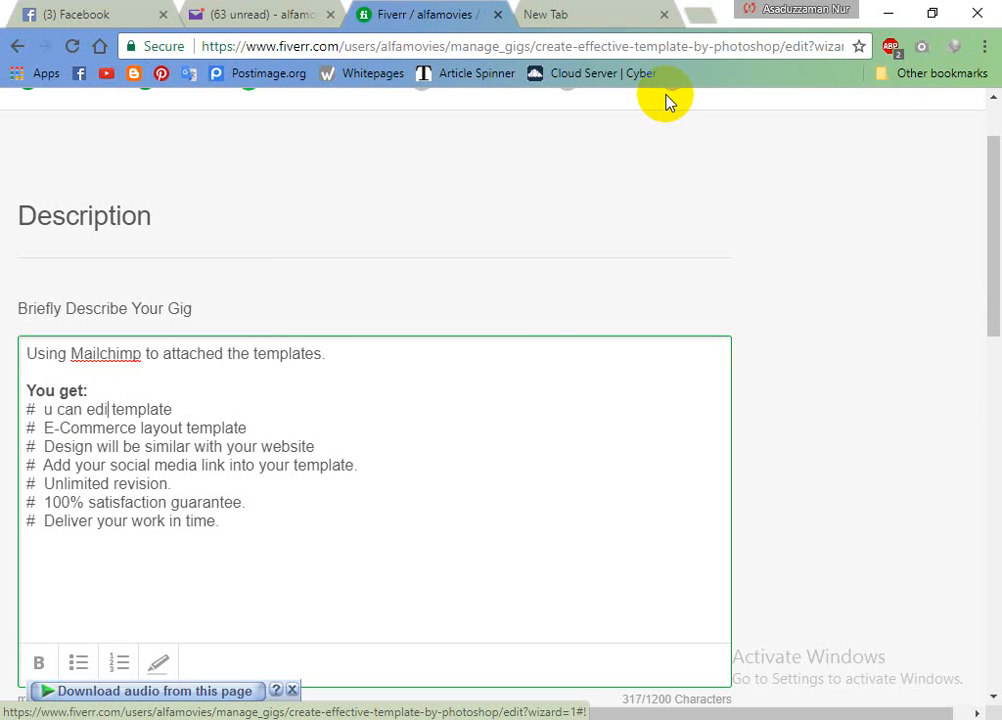
pyautogui.write('t')
# Extend the first list line with "& give u raw file of templates" after "u can edit template"
pyautogui.press('Right')
pyautogui.press('Right')
pyautogui.press('Right')
pyautogui.press('Right')
pyautogui.press('Right')
pyautogui.press('Right')
pyautogui.press('Right')
pyautogui.press('Right')
pyautogui.press('Right')
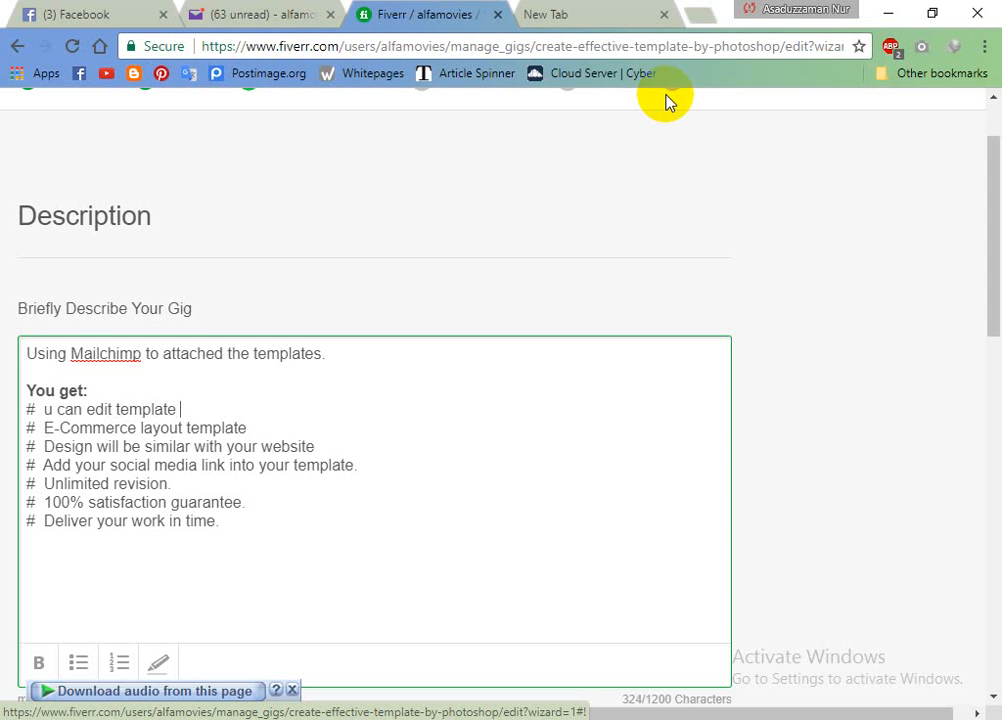
pyautogui.write('& give u')
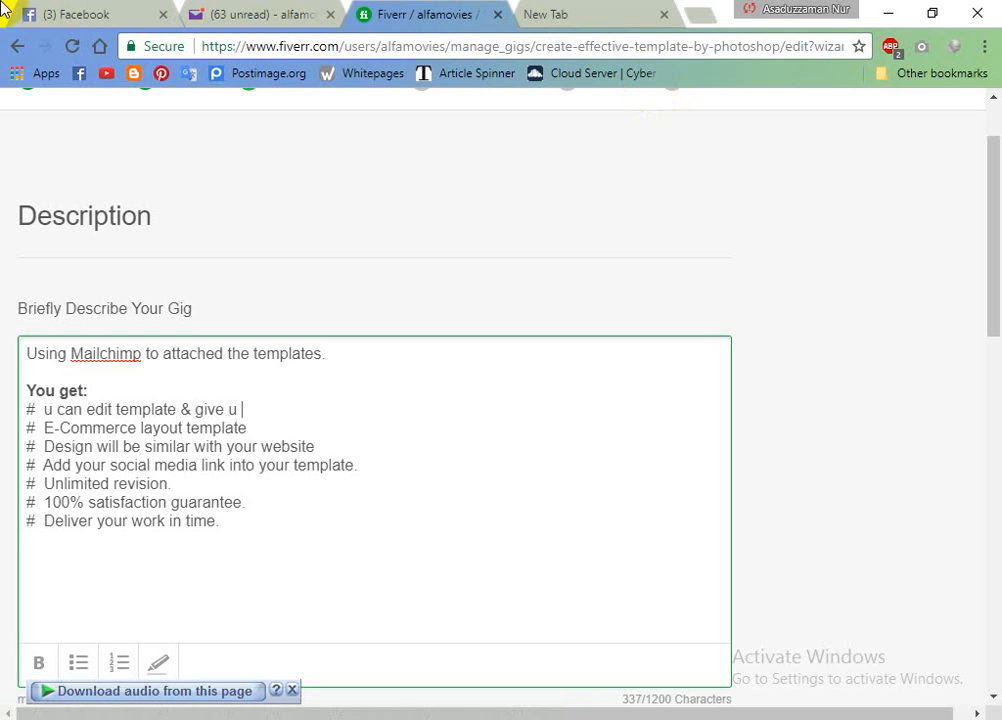
pyautogui.write(' raw file of tempates')
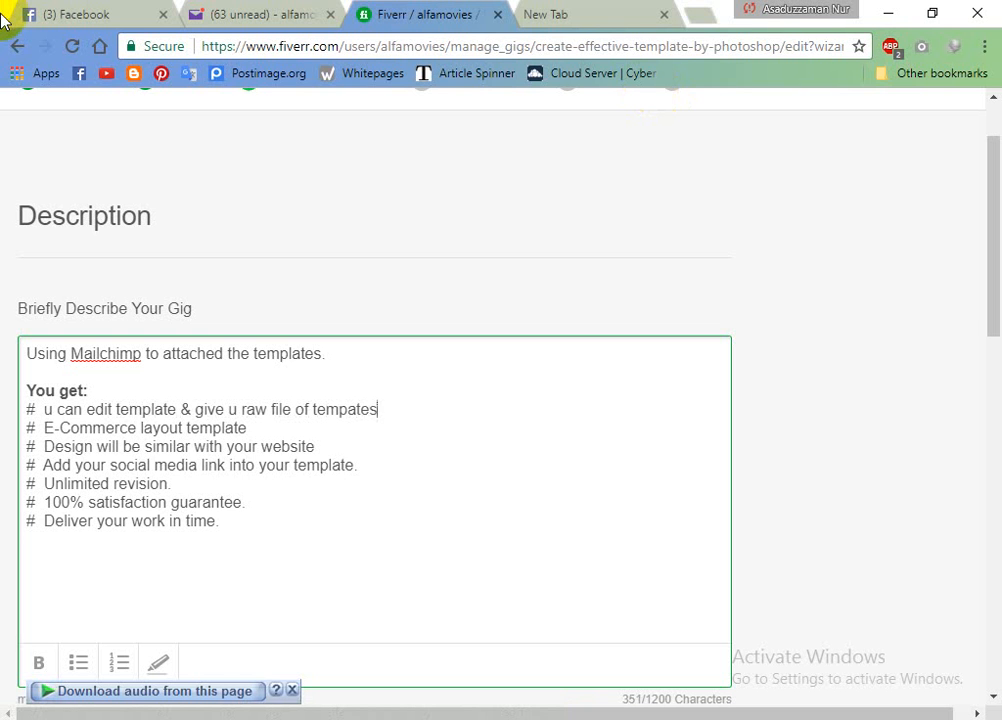
pyautogui.press('BackSpace')
pyautogui.press('BackSpace')
pyautogui.press('BackSpace')
pyautogui.press('BackSpace')
pyautogui.write('lates')
pyautogui.click(252, 358)
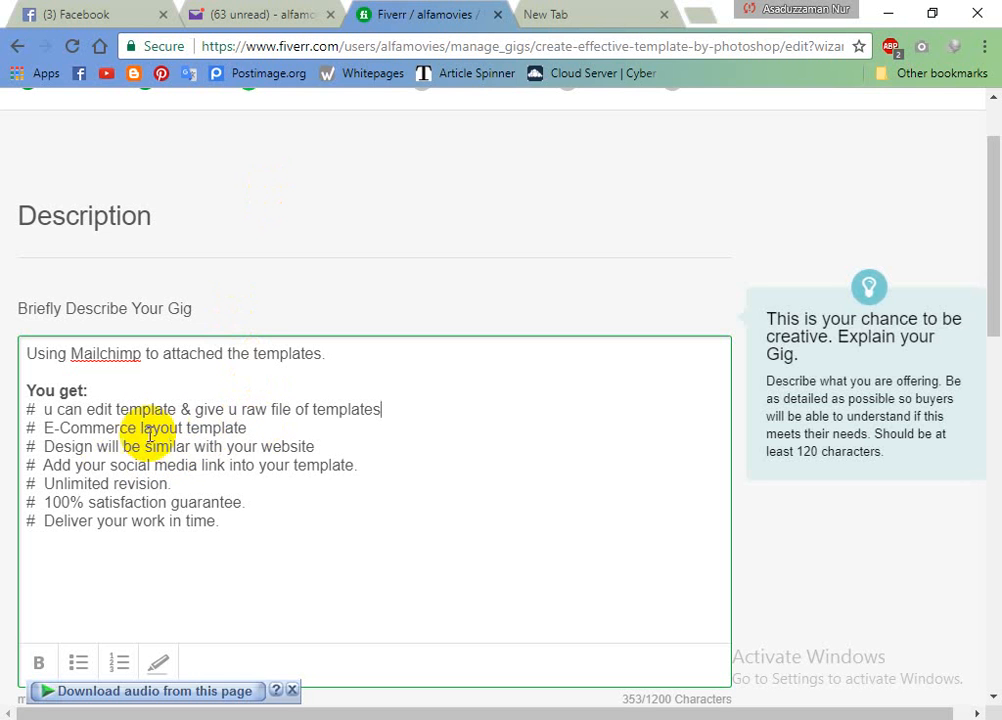
# In the "You get:" list, remove "layout" from the E-Commerce line and replace the next line's text with "concept will be taken from ur website"
pyautogui.moveTo(140, 428); pyautogui.dragTo(186, 427)
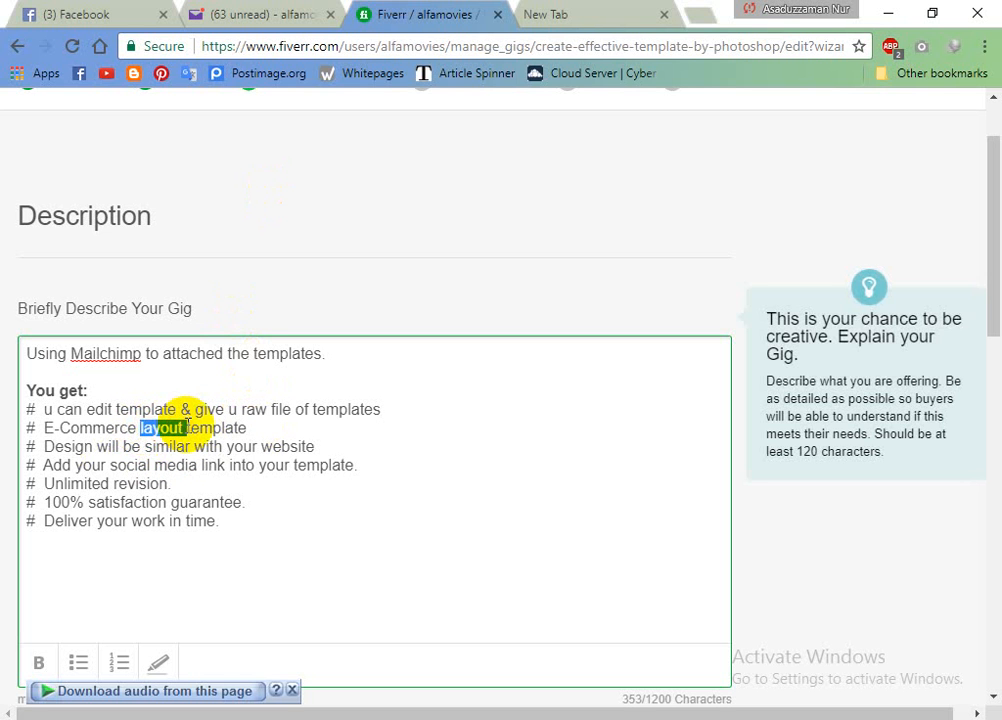
pyautogui.press('BackSpace')
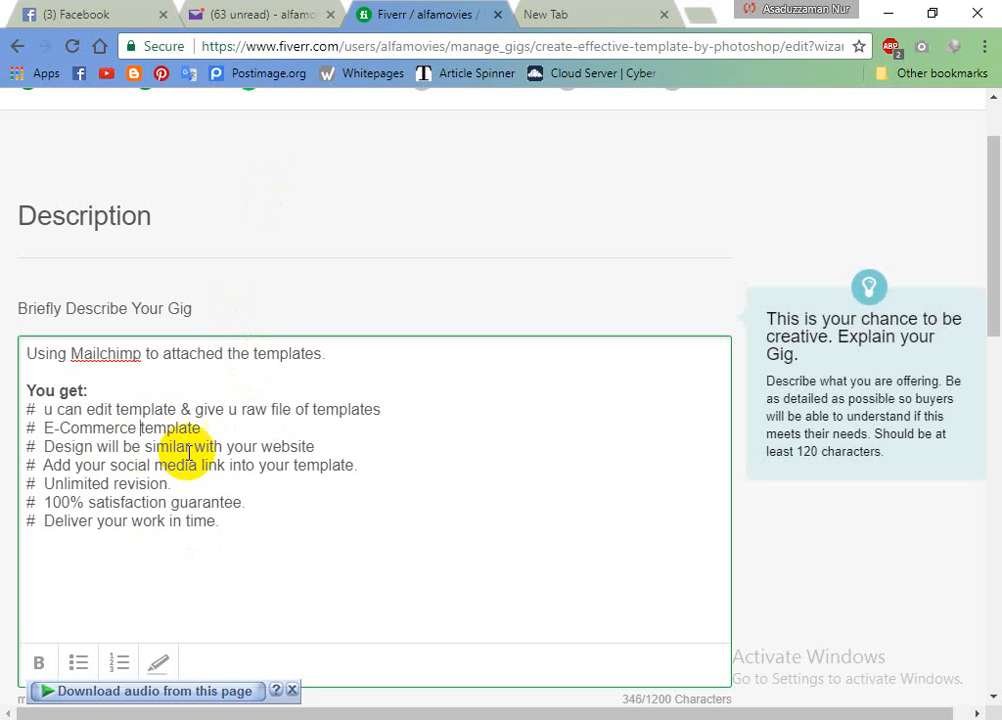
pyautogui.moveTo(332, 446); pyautogui.dragTo(47, 450)
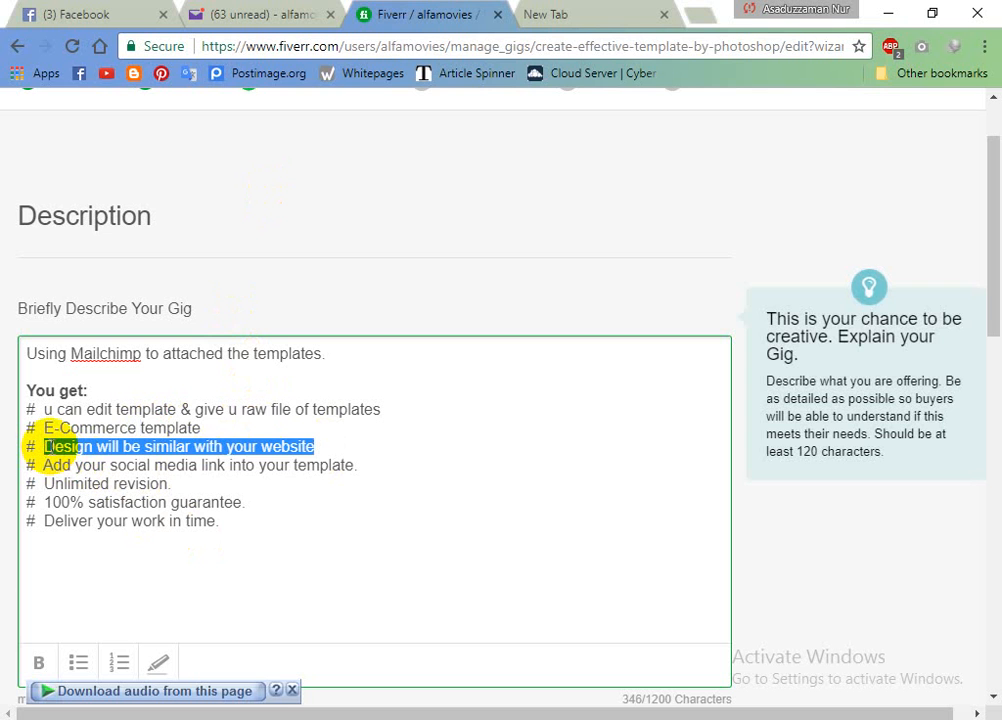
pyautogui.write('con')
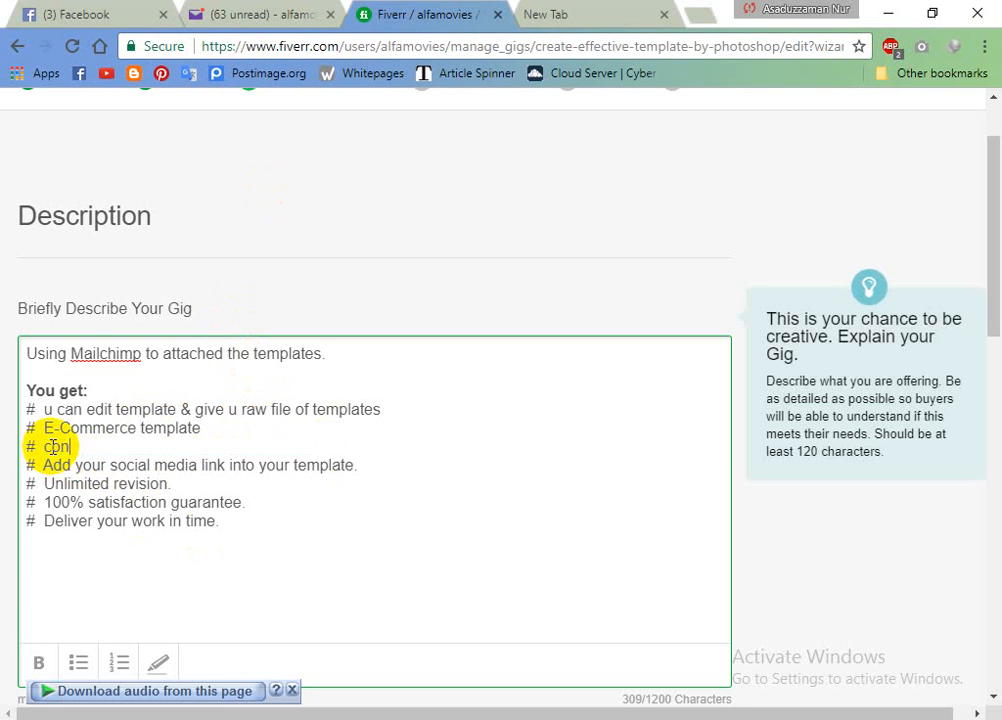
pyautogui.write('cept will be ')
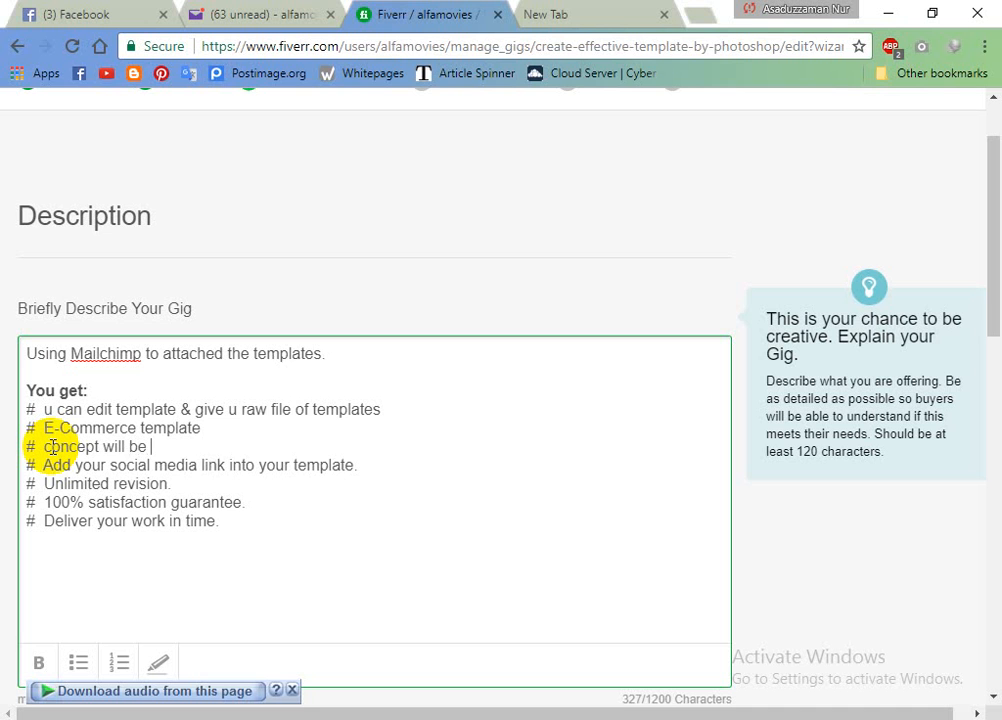
pyautogui.write('take')
pyautogui.press('BackSpace')
pyautogui.press('BackSpace')
pyautogui.write('n from ur cont')
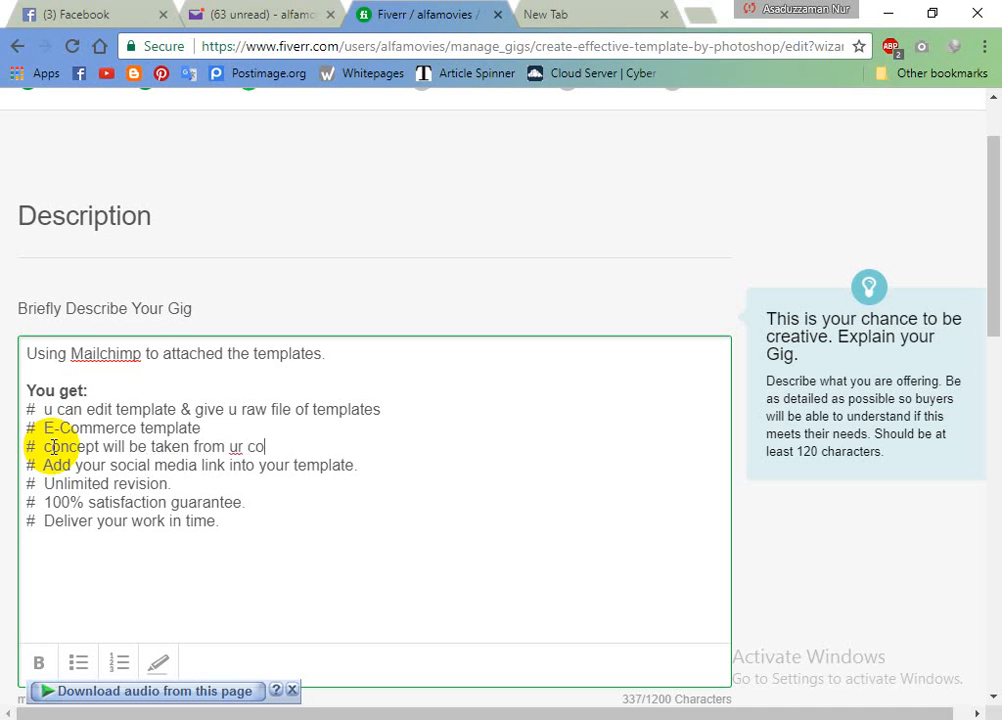
pyautogui.press('BackSpace')
pyautogui.press('BackSpace')
pyautogui.press('BackSpace')
pyautogui.press('BackSpace')
pyautogui.write('website')
pyautogui.click(817, 718)
pyautogui.click(818, 670)
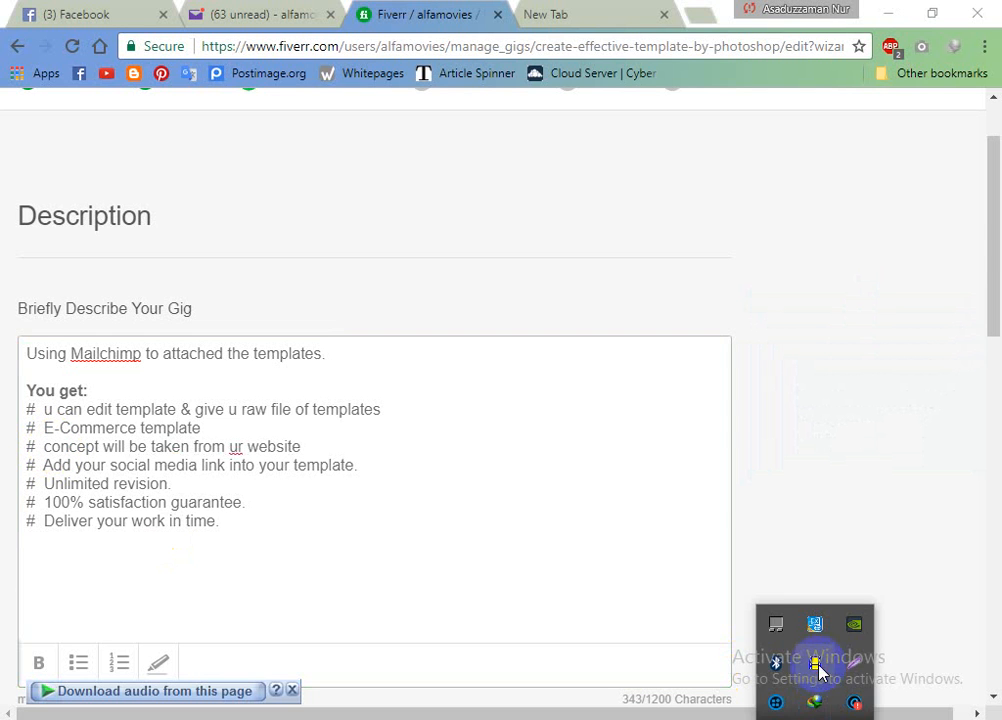
# Review the edited gig description and the Frequently Asked Questions section below it
pyautogui.scroll(-3, 343, 311)
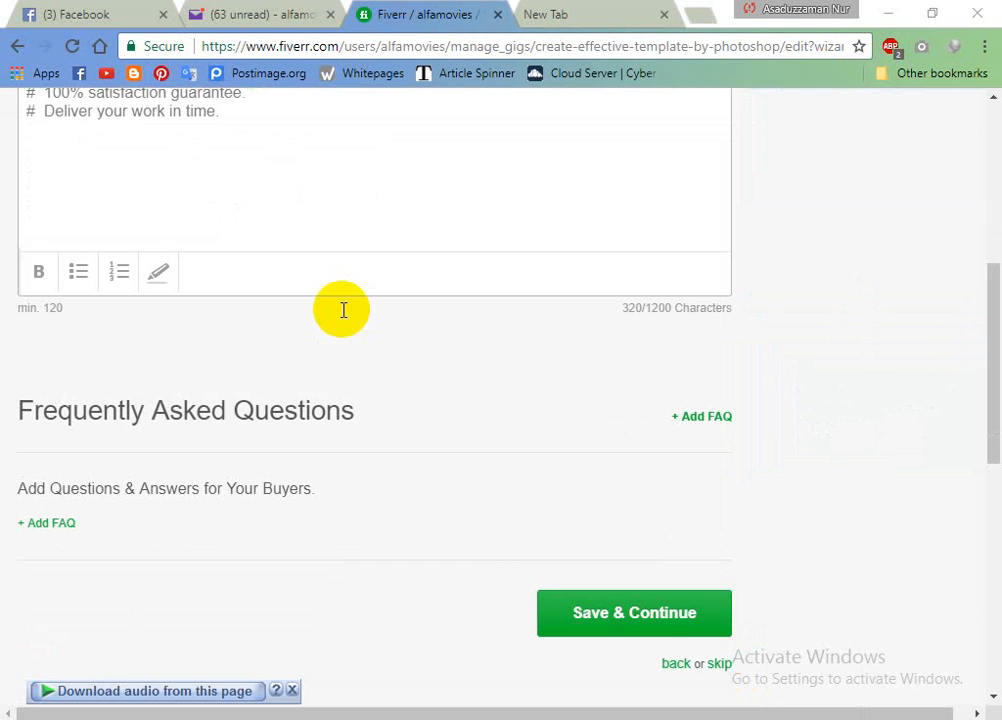
pyautogui.scroll(3, 342, 312)
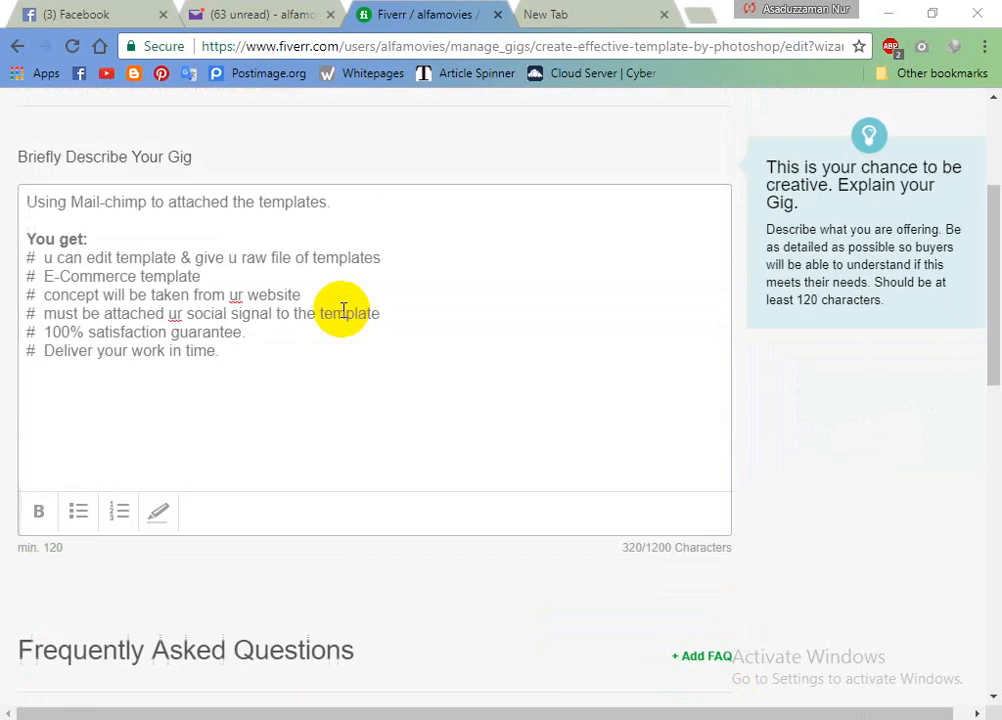
pyautogui.scroll(-3, 345, 350)
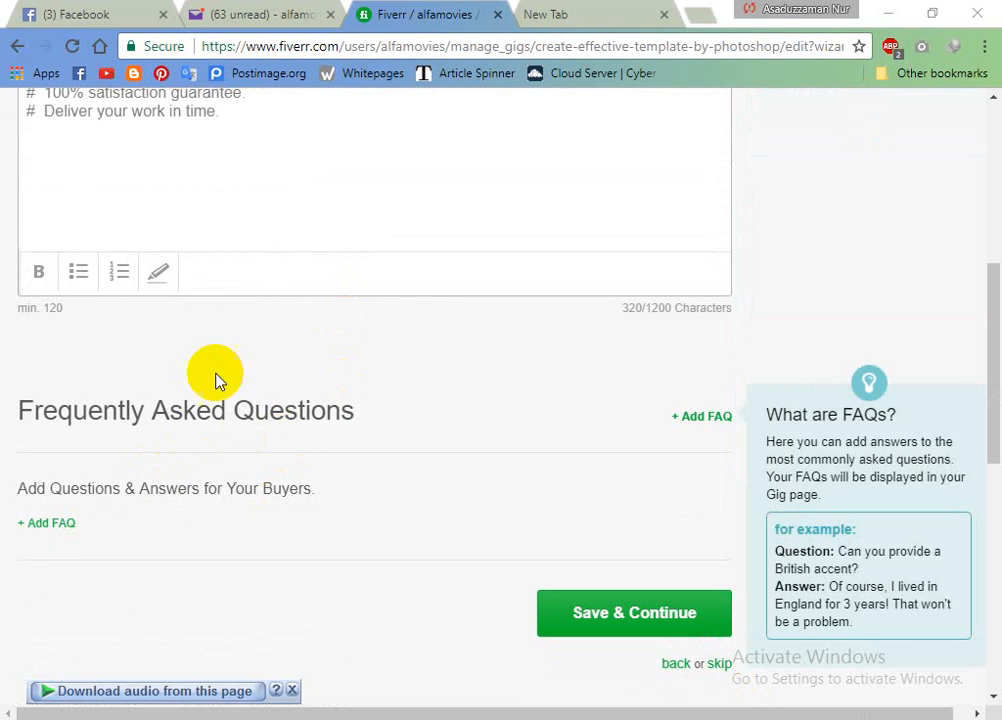
pyautogui.scroll(3, 424, 283)
pyautogui.scroll(3, 423, 278)
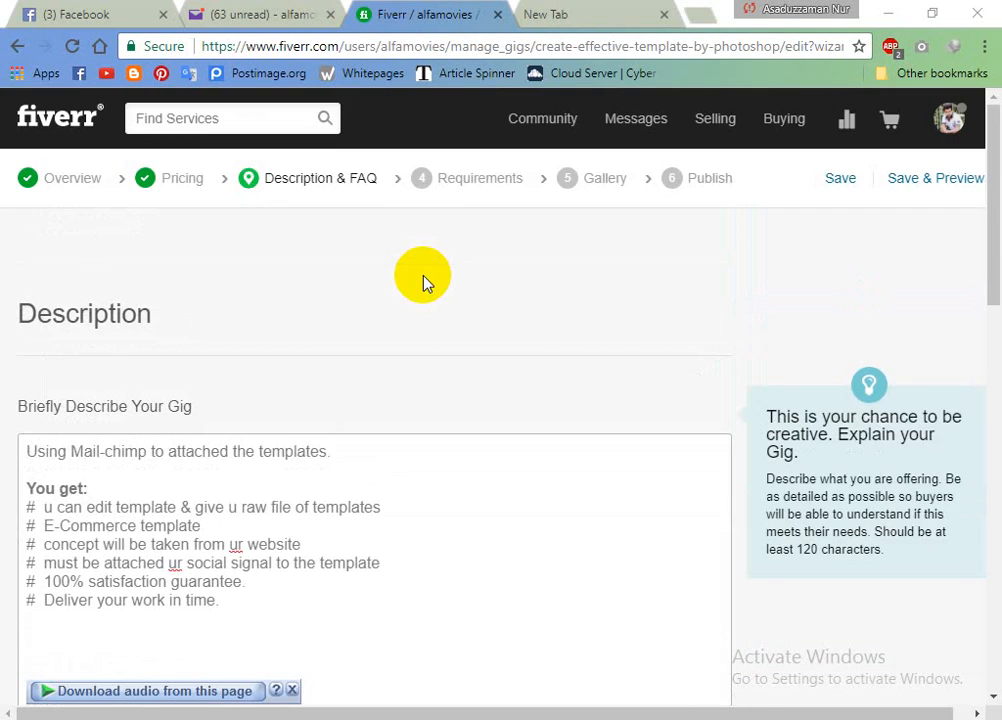
pyautogui.scroll(-3, 275, 342)
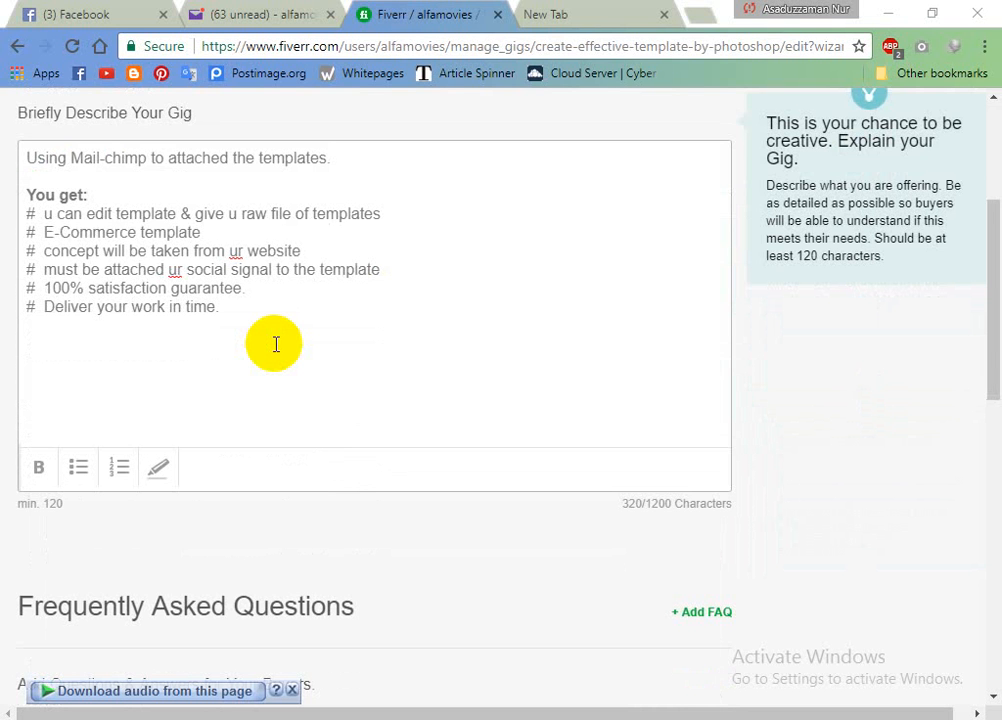
pyautogui.scroll(-3, 276, 344)
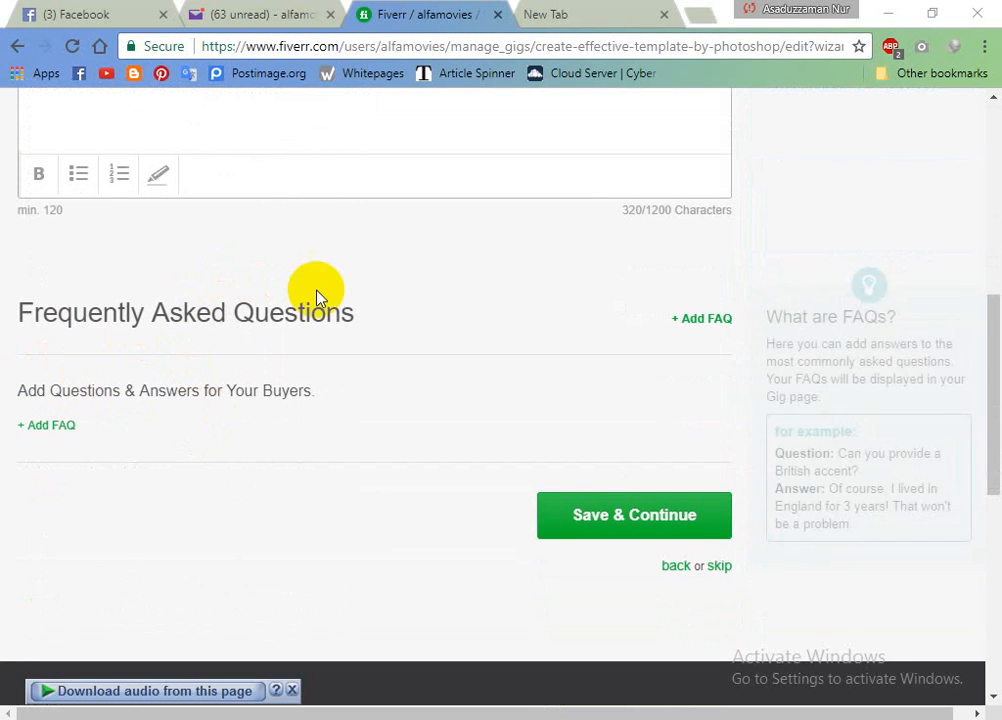
pyautogui.click(50, 428)
pyautogui.scroll(-2, 302, 373)
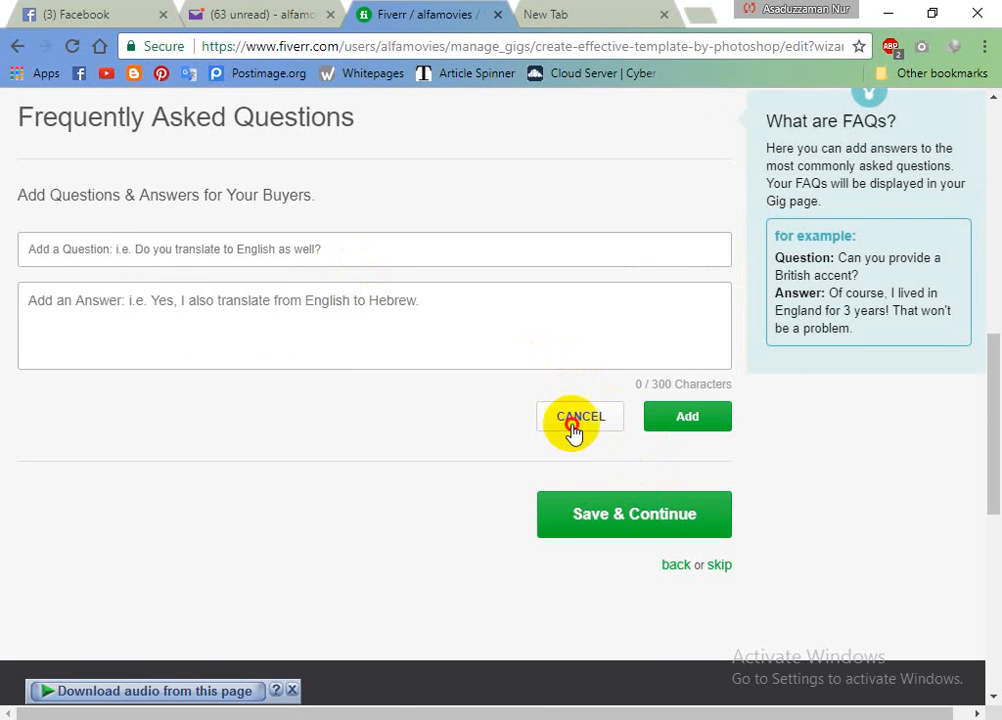
pyautogui.click(573, 424)
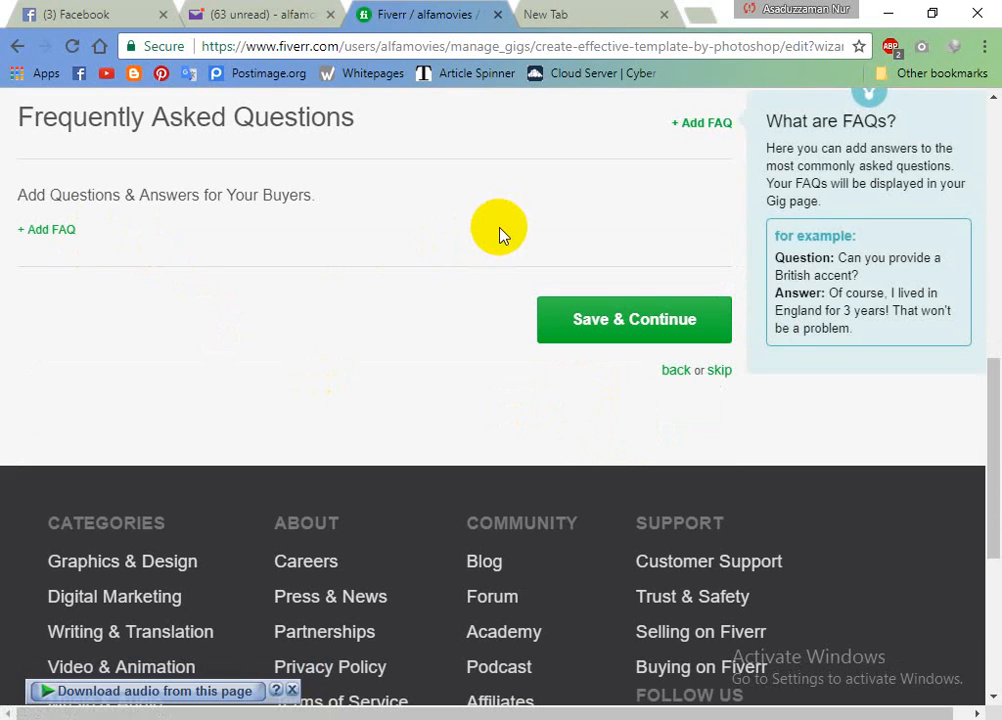
# Save the gig's description without any FAQ and continue to the Requirements stage
pyautogui.scroll(2, 206, 351)
pyautogui.click(590, 512)
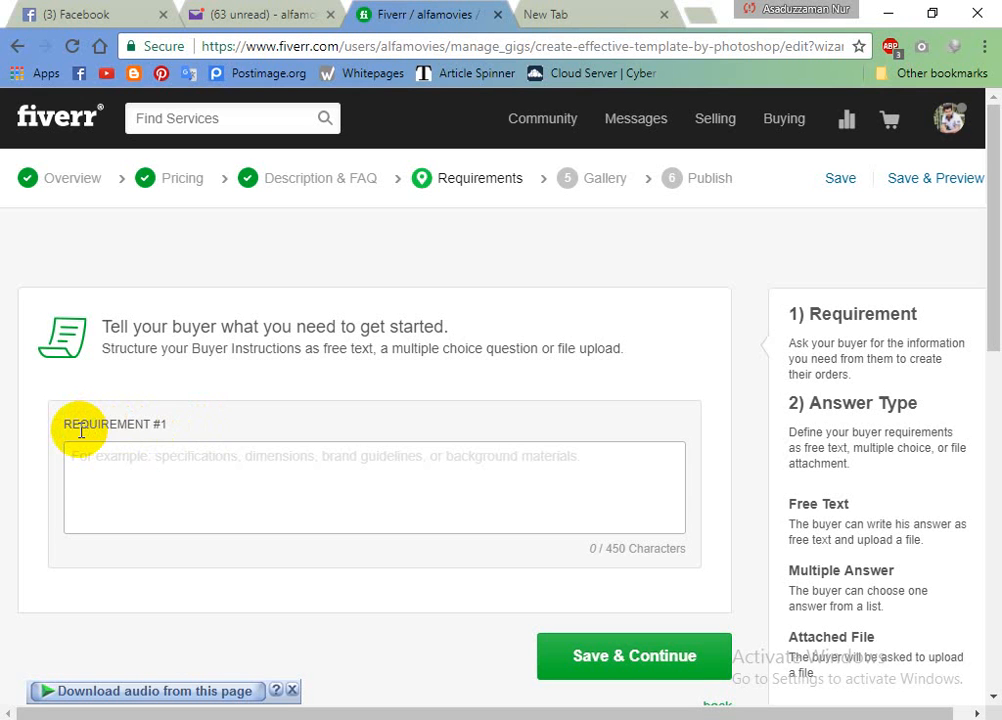
# Begin Requirement #1 with the text "U must provide ur Business or Company topic(with website) &"
pyautogui.click(94, 472)
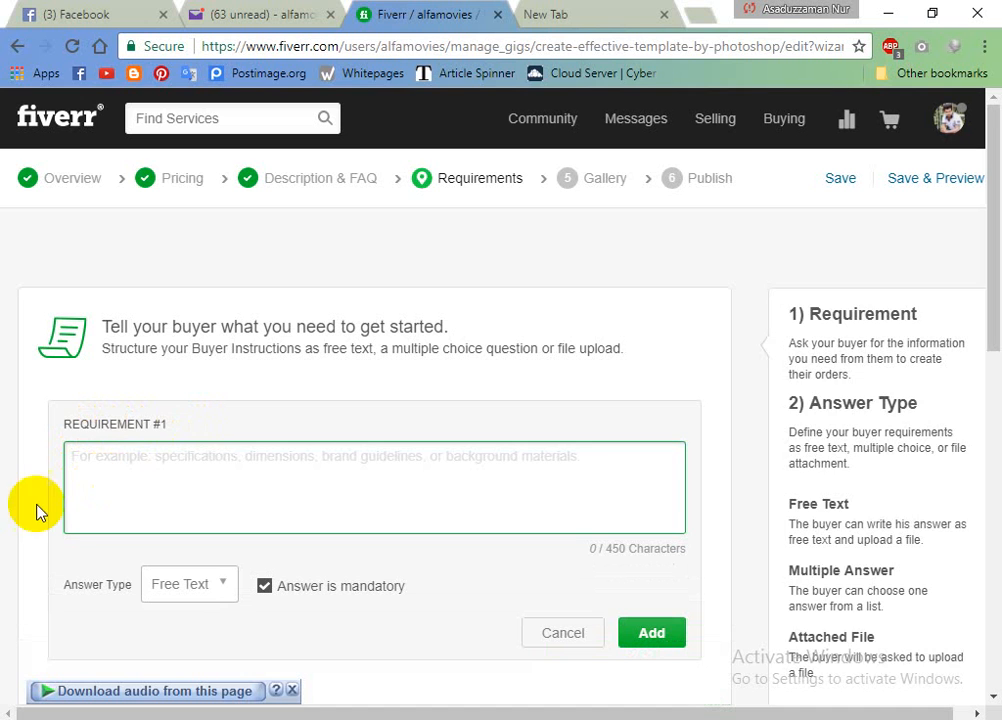
pyautogui.write('U must ')
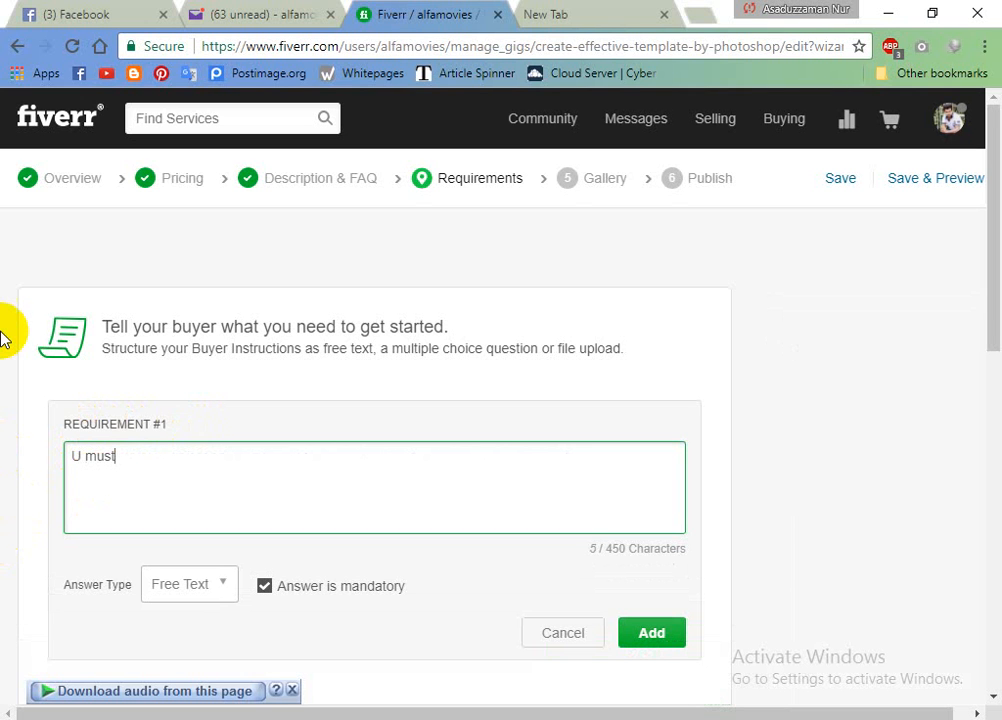
pyautogui.write('provide ur ')
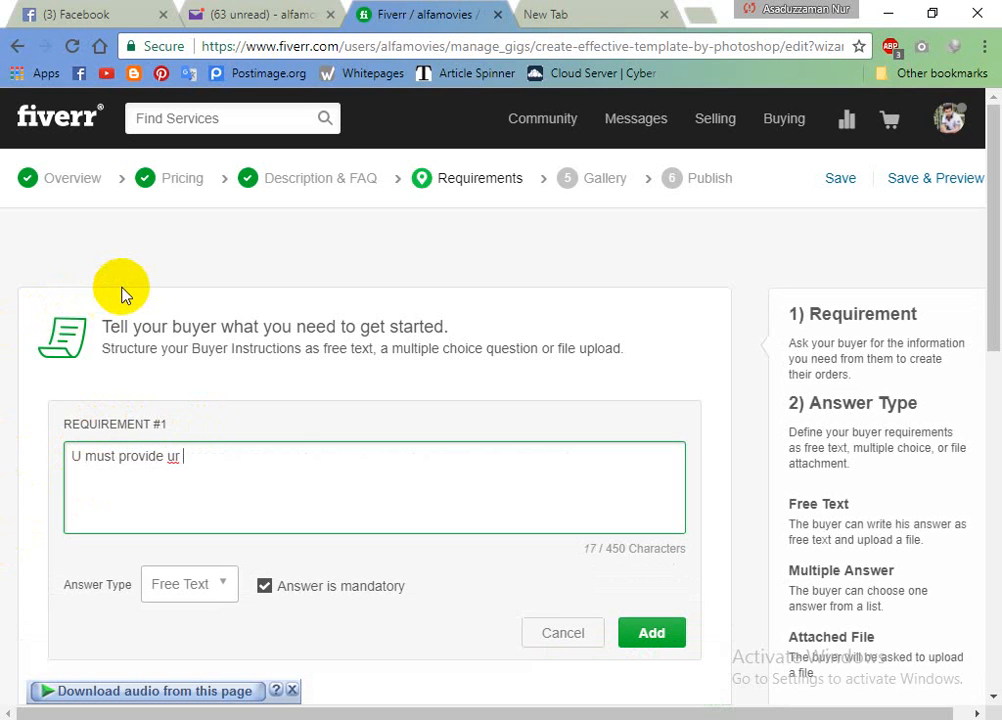
pyautogui.write('Bus')
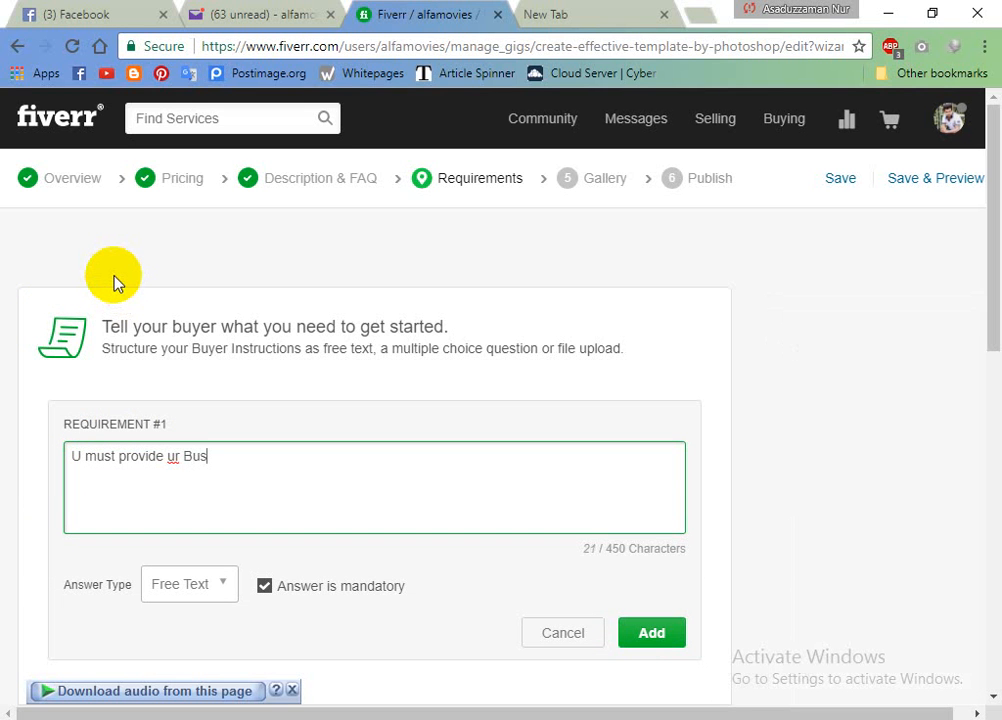
pyautogui.write('iness or Compa')
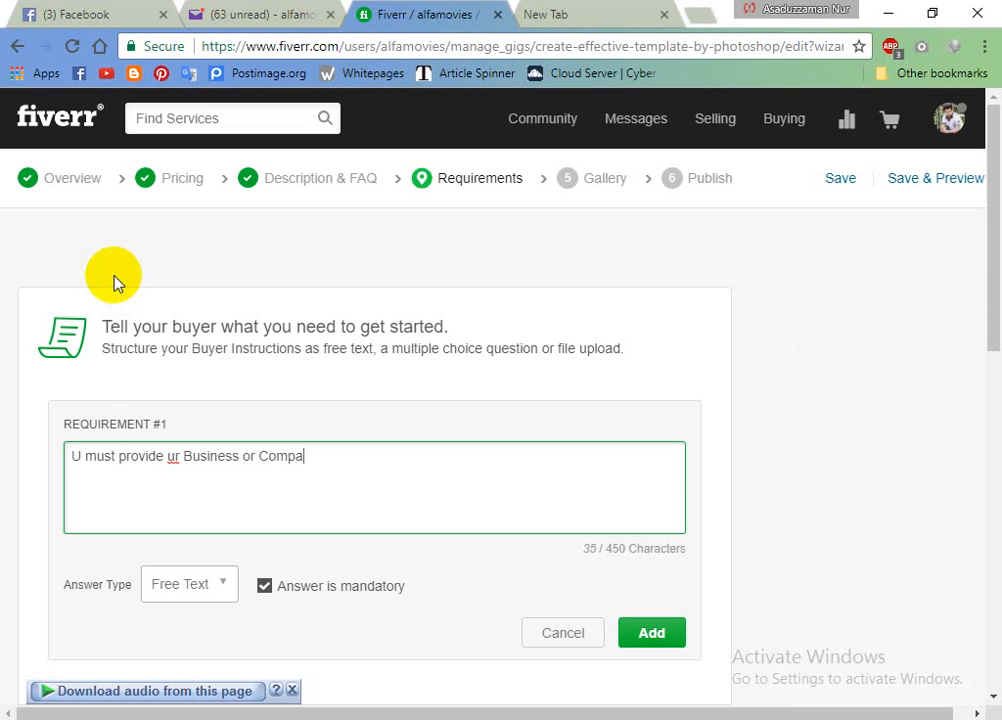
pyautogui.write('ny topic(with we')
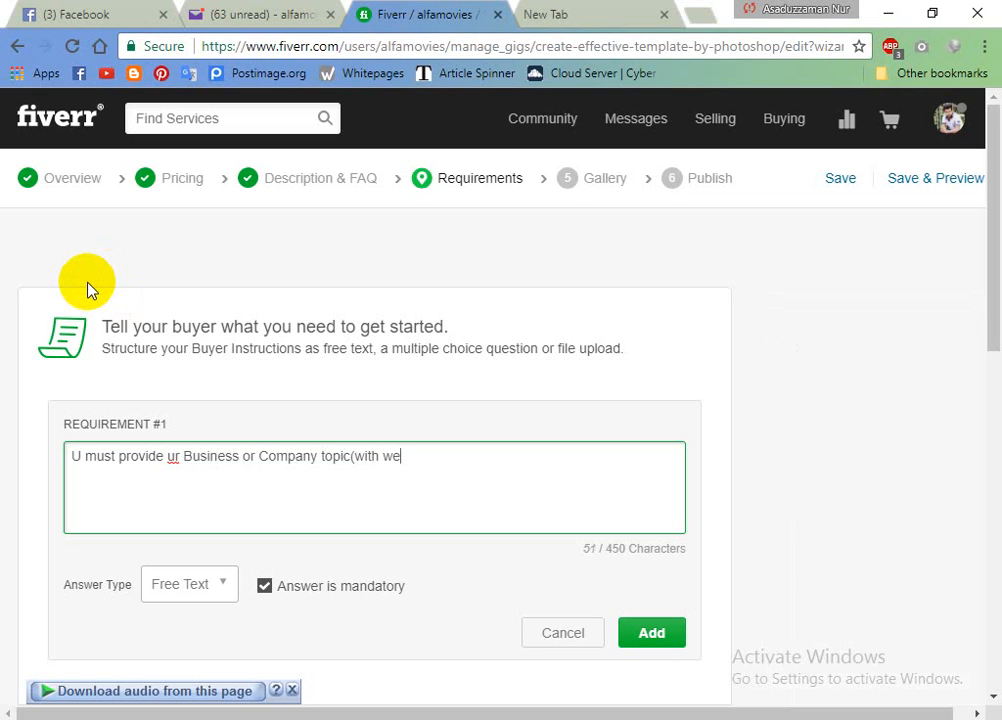
pyautogui.write('bsite),')
pyautogui.press('BackSpace')
pyautogui.write('&')
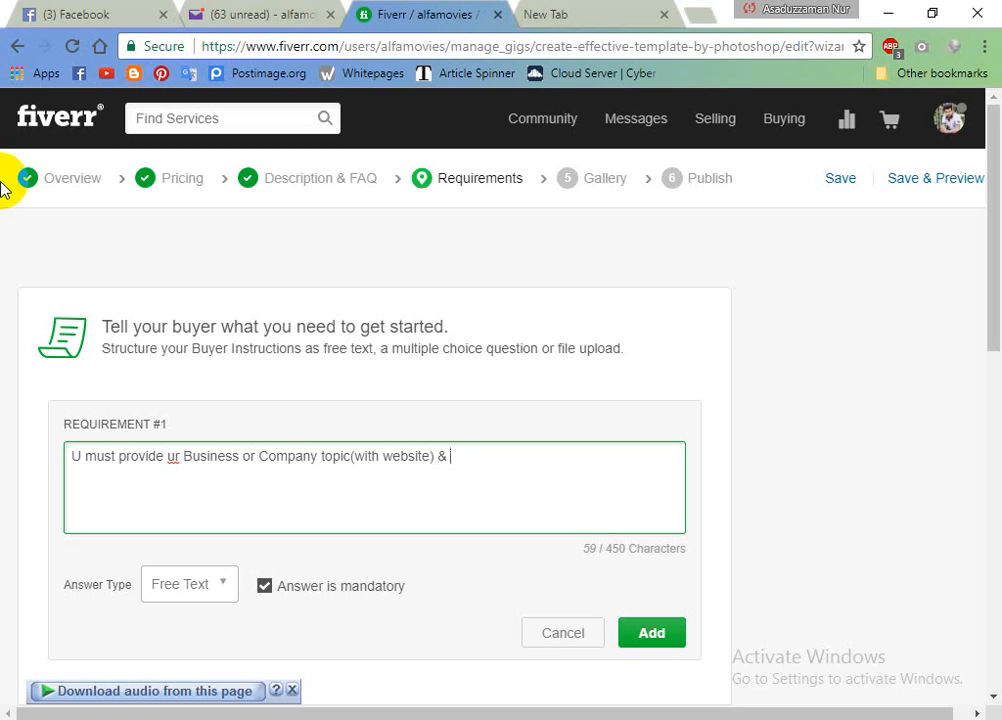
# Continue Requirement #1 with "what service u want to provide in the templates? these 2 things", correcting the missing space after "2"
pyautogui.write('what ')
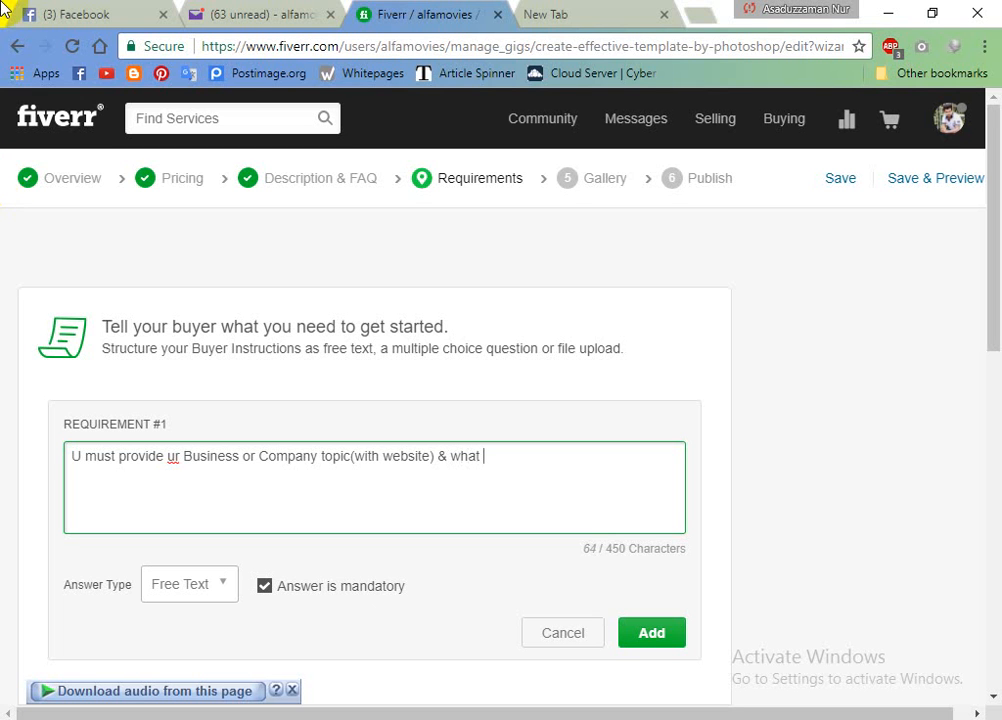
pyautogui.write('service u want to ')
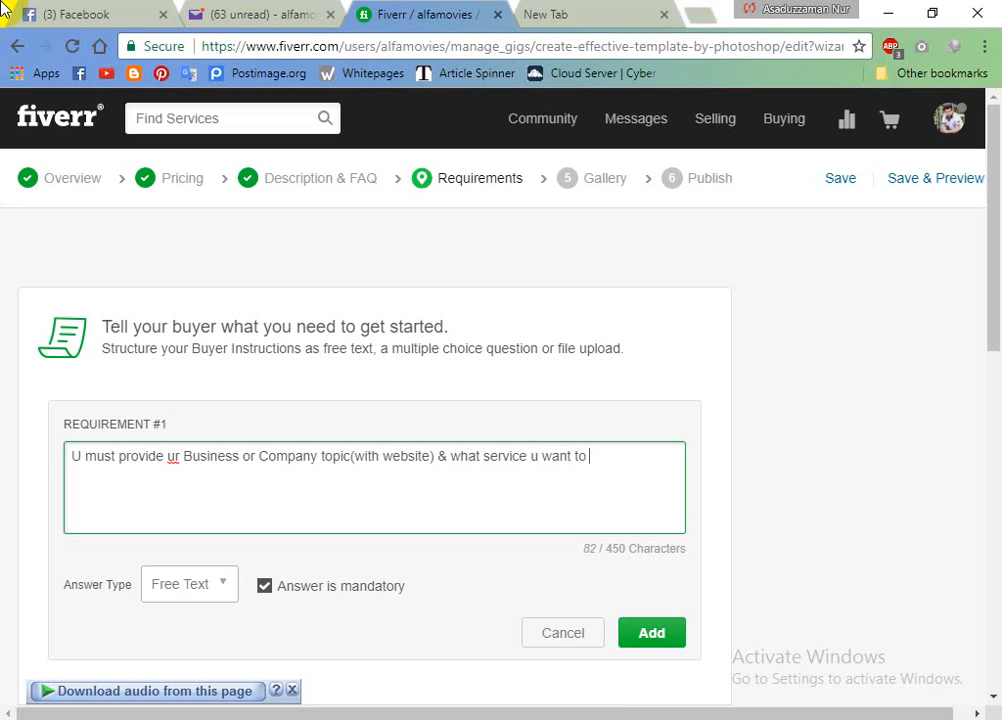
pyautogui.write('provide in the te')
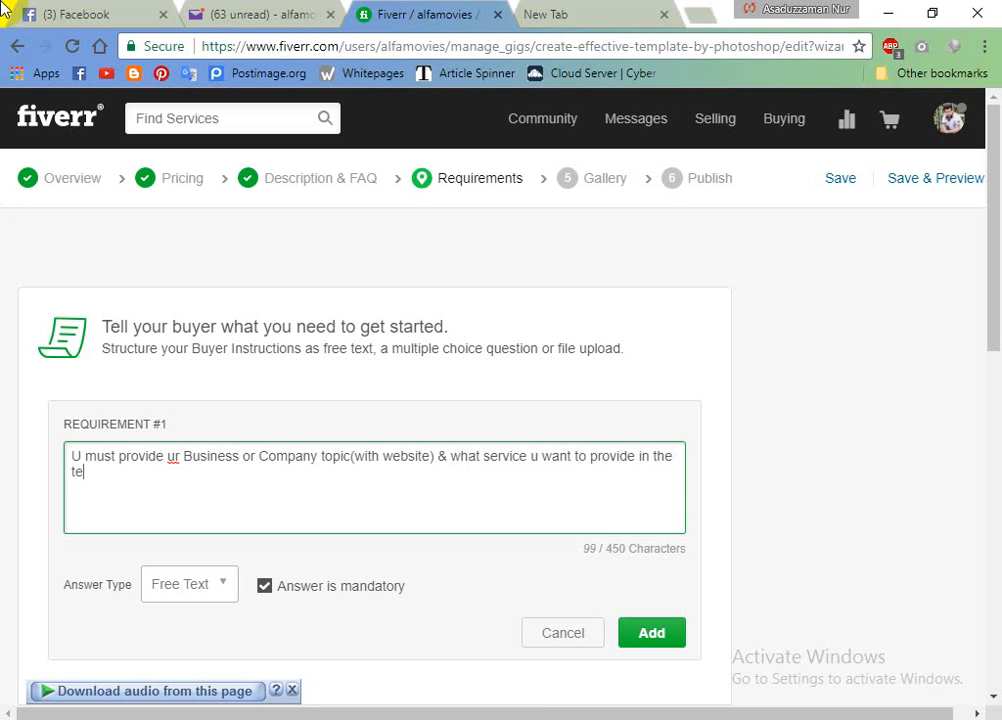
pyautogui.write('mplates? these ')
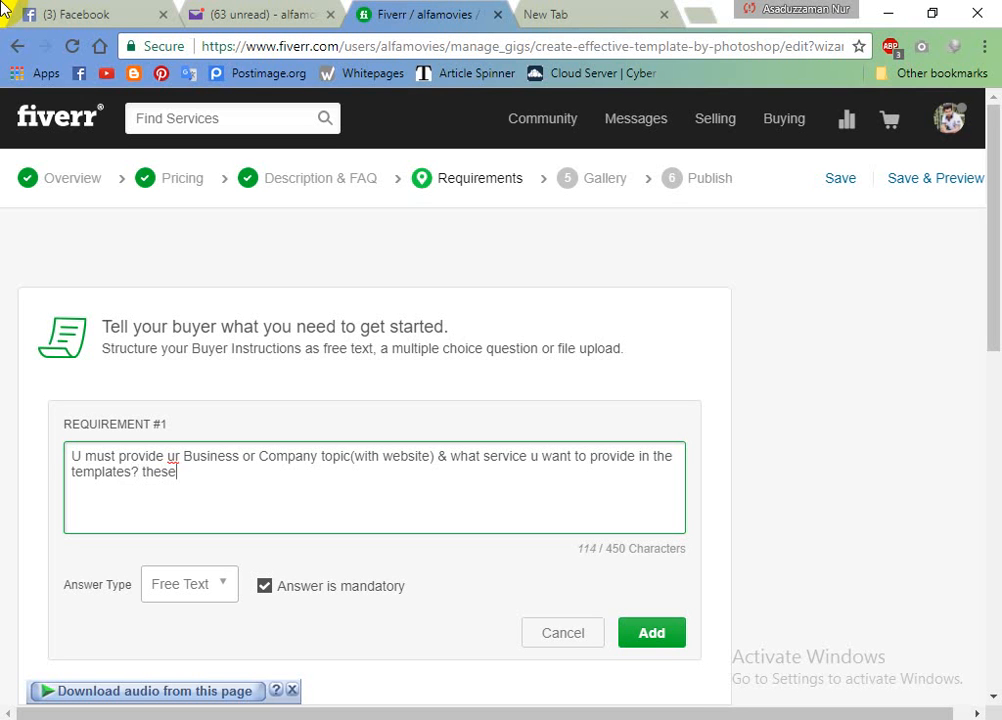
pyautogui.write('2things')
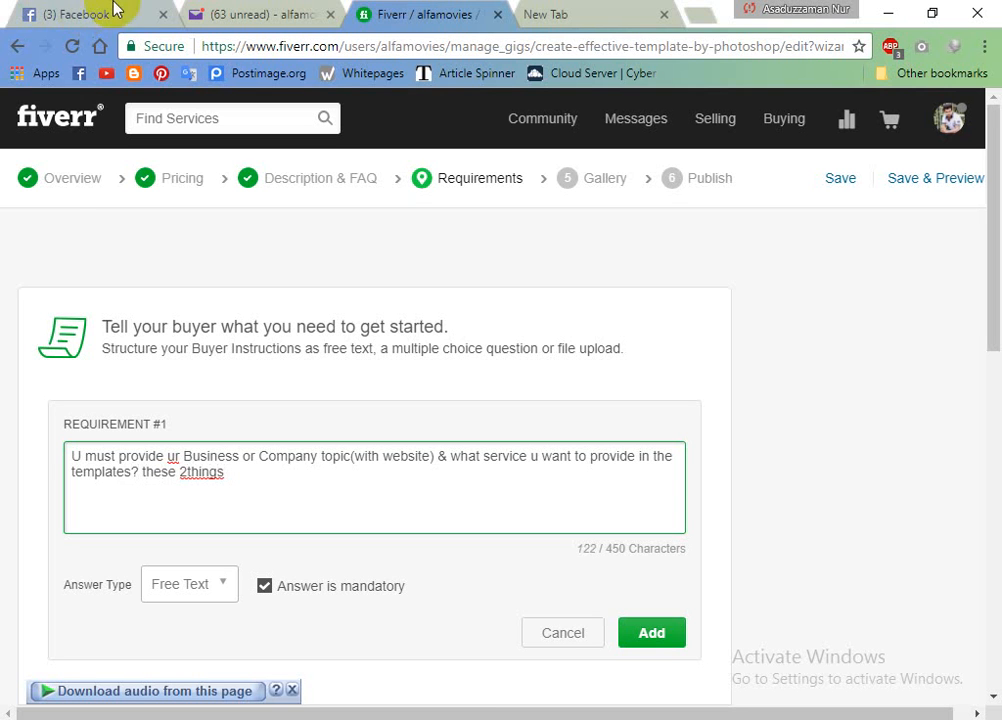
pyautogui.rightClick(200, 474)
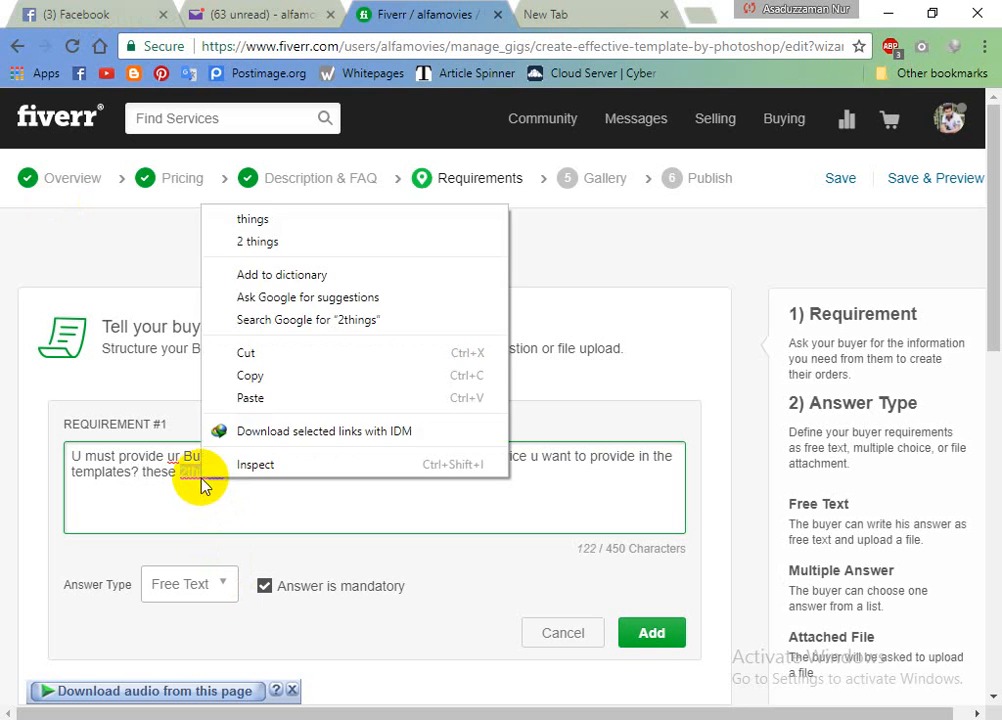
pyautogui.click(272, 243)
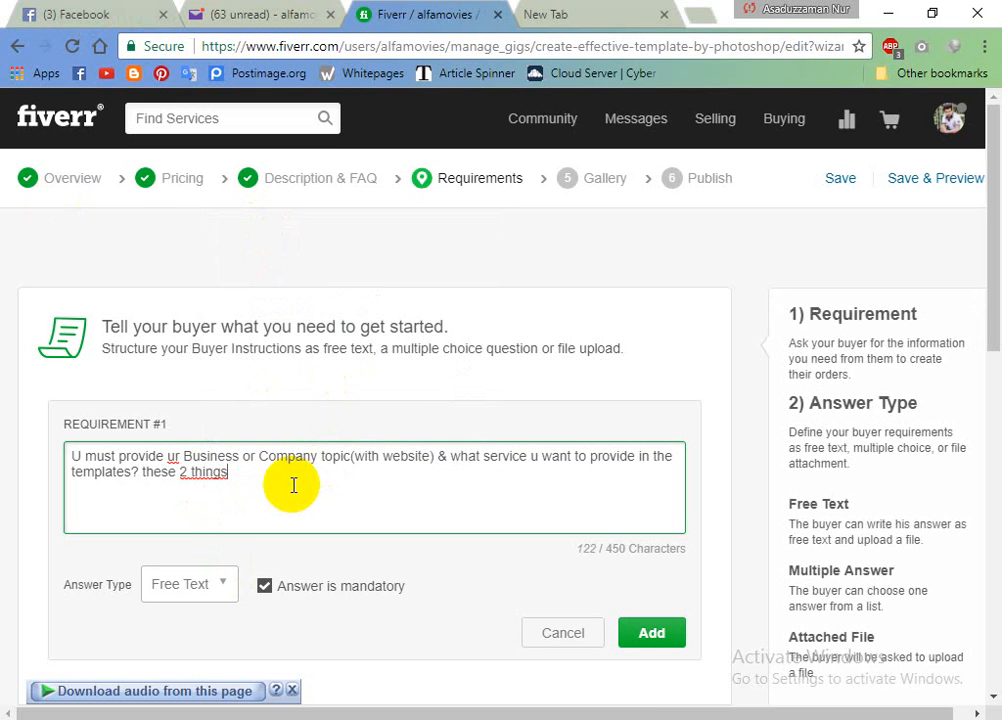
# Finish the Requirement #1 text with "are need to design any templates.", correcting the misspelled word "desing"
pyautogui.write('are ne')
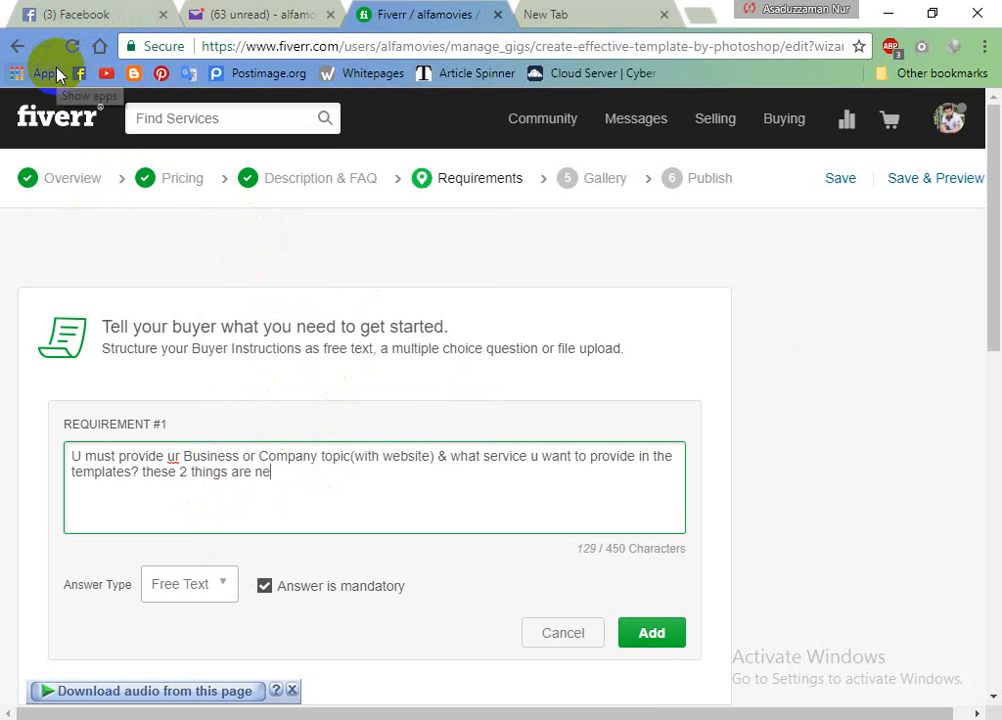
pyautogui.write('ed')
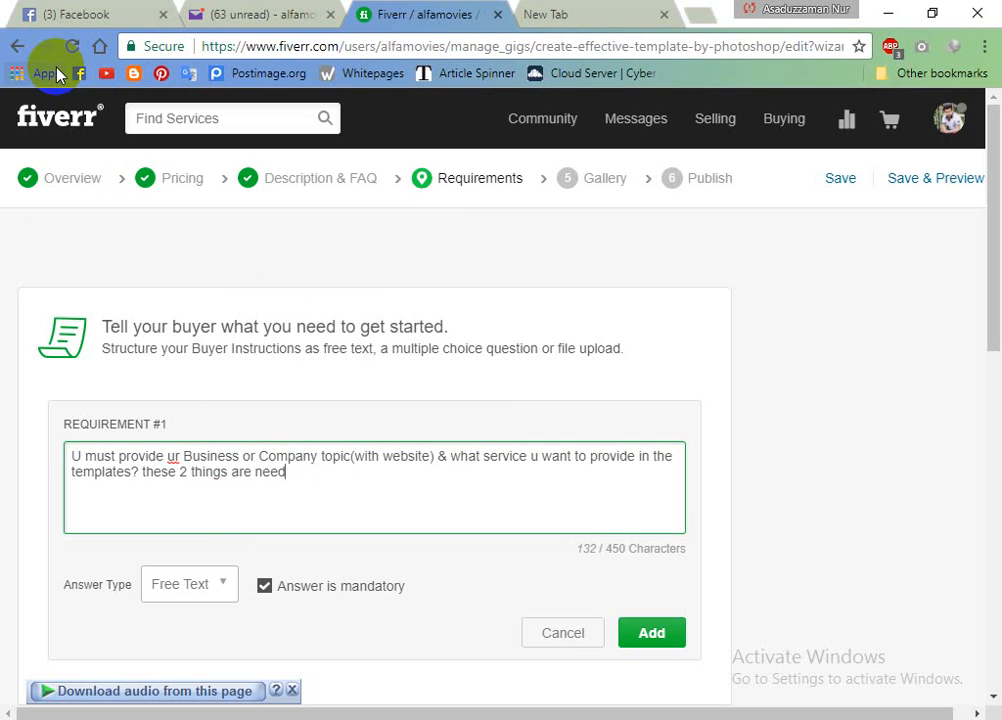
pyautogui.write(' to desing a ')
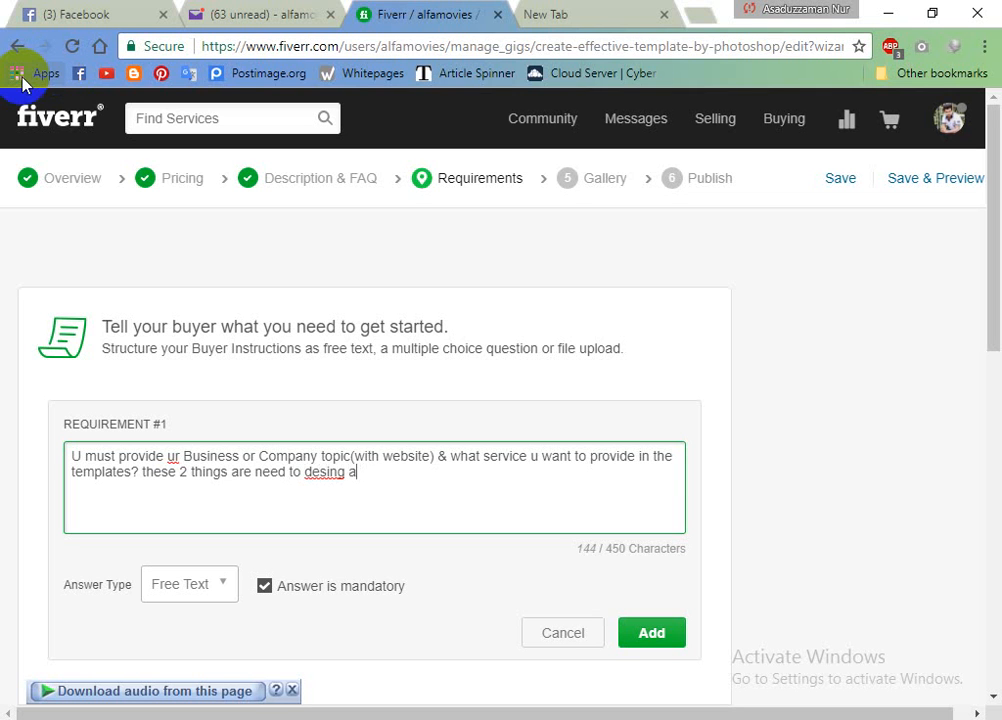
pyautogui.write('ny templates')
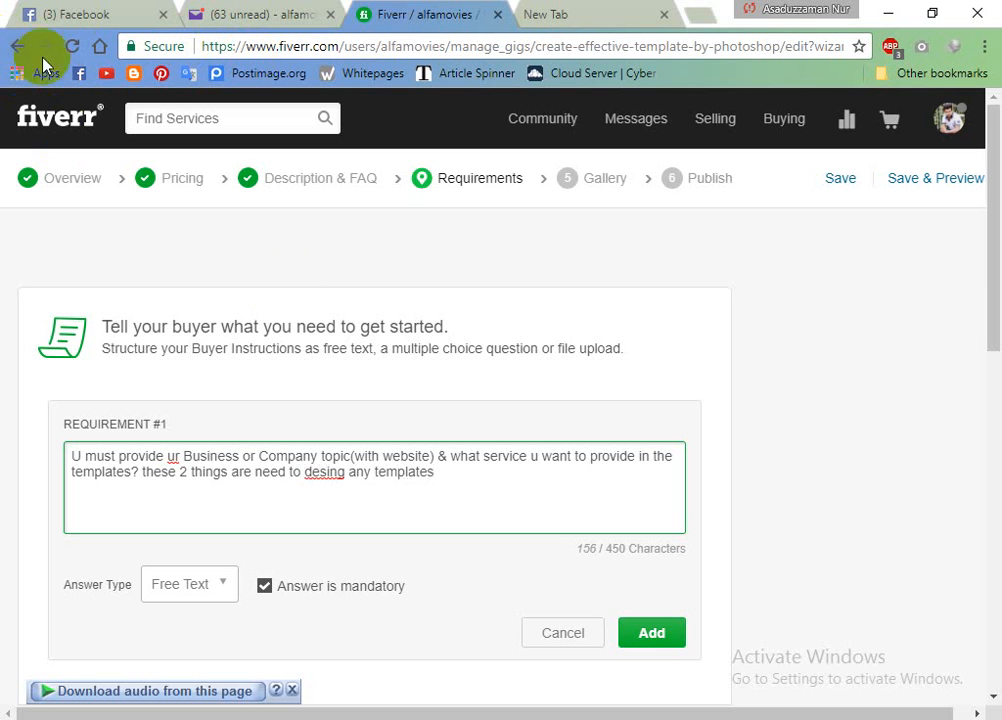
pyautogui.rightClick(324, 474)
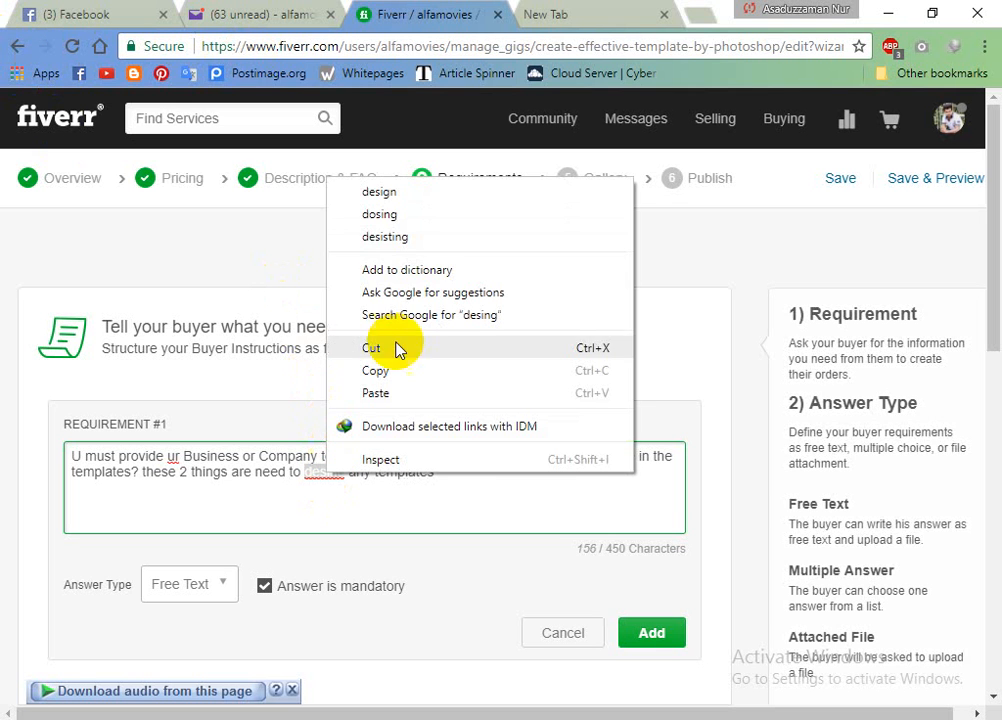
pyautogui.click(378, 194)
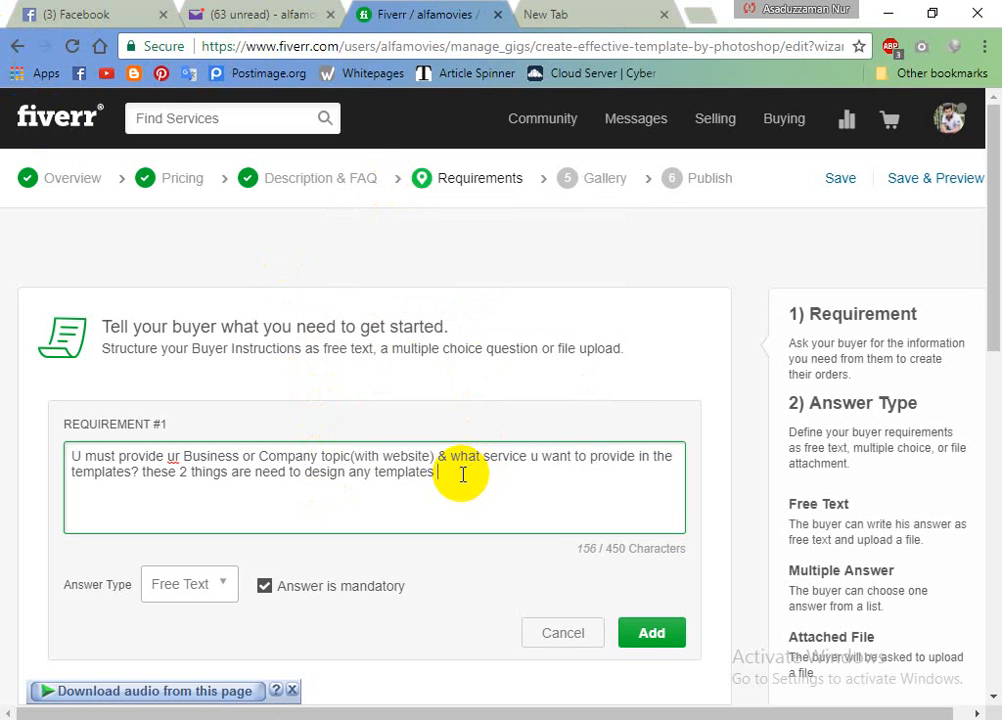
pyautogui.write('.')
# Add Requirement #1 as a mandatory question with the Free Text answer type
pyautogui.scroll(-3, 358, 497)
pyautogui.click(221, 303)
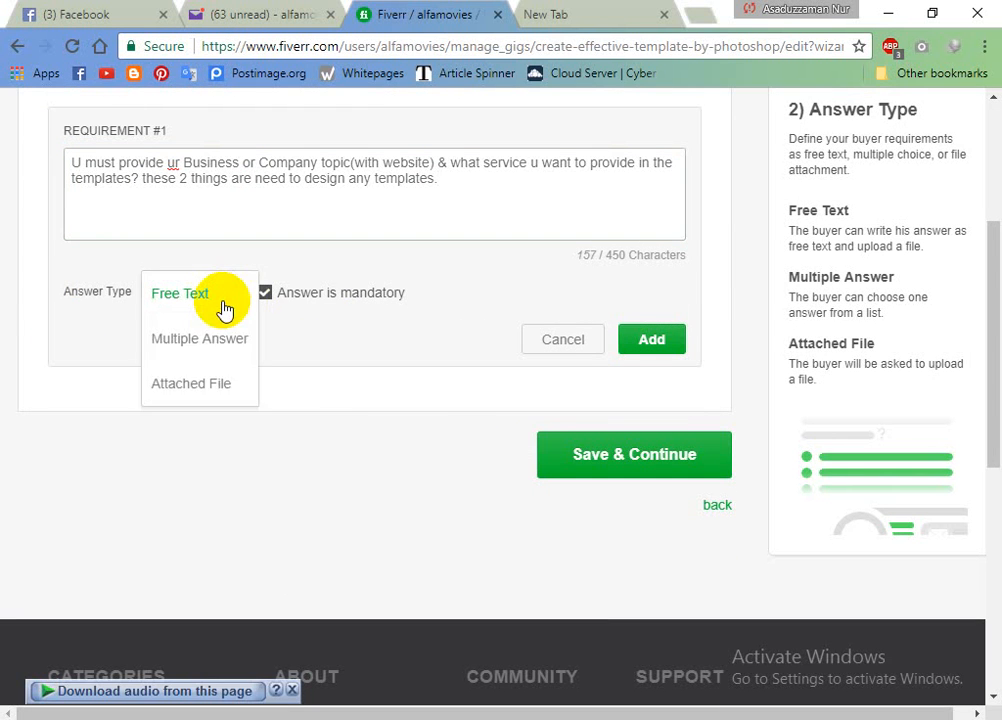
pyautogui.click(224, 310)
pyautogui.click(668, 342)
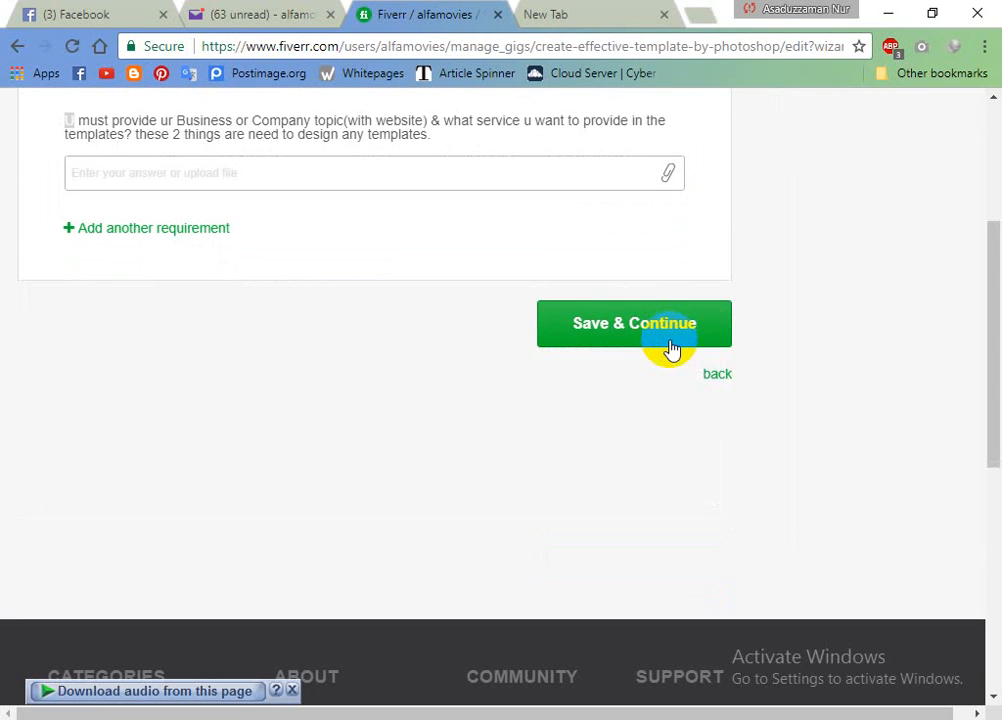
# Save the buyer requirements, continue to the Gallery stage and look over its Gig Video and Gig Photos sections
pyautogui.scroll(3, 291, 396)
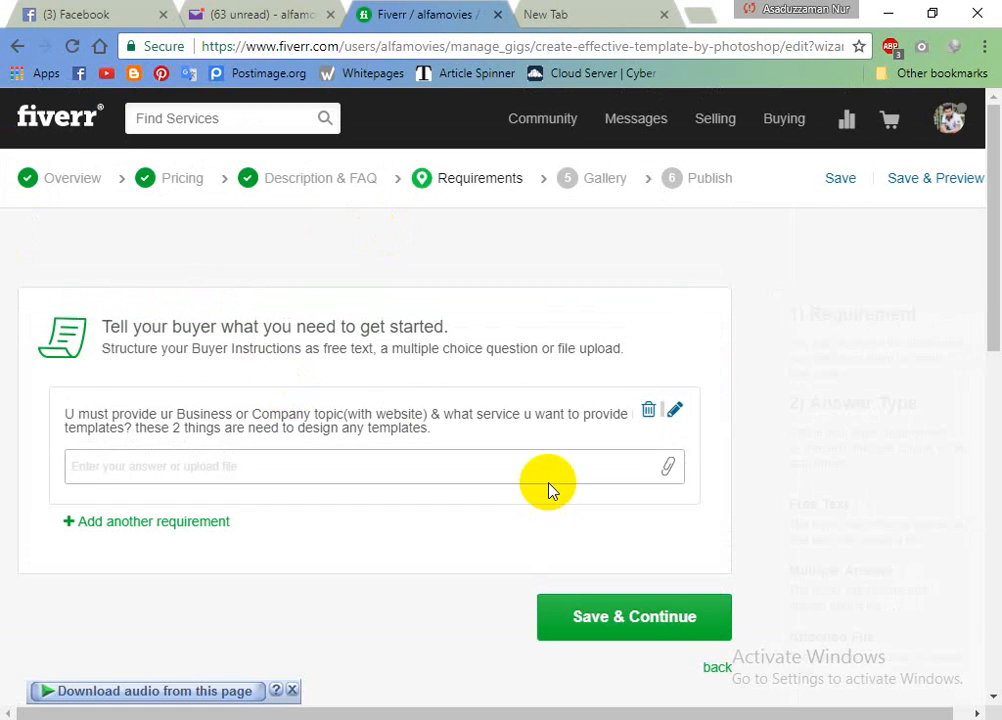
pyautogui.scroll(-1, 378, 510)
pyautogui.click(595, 519)
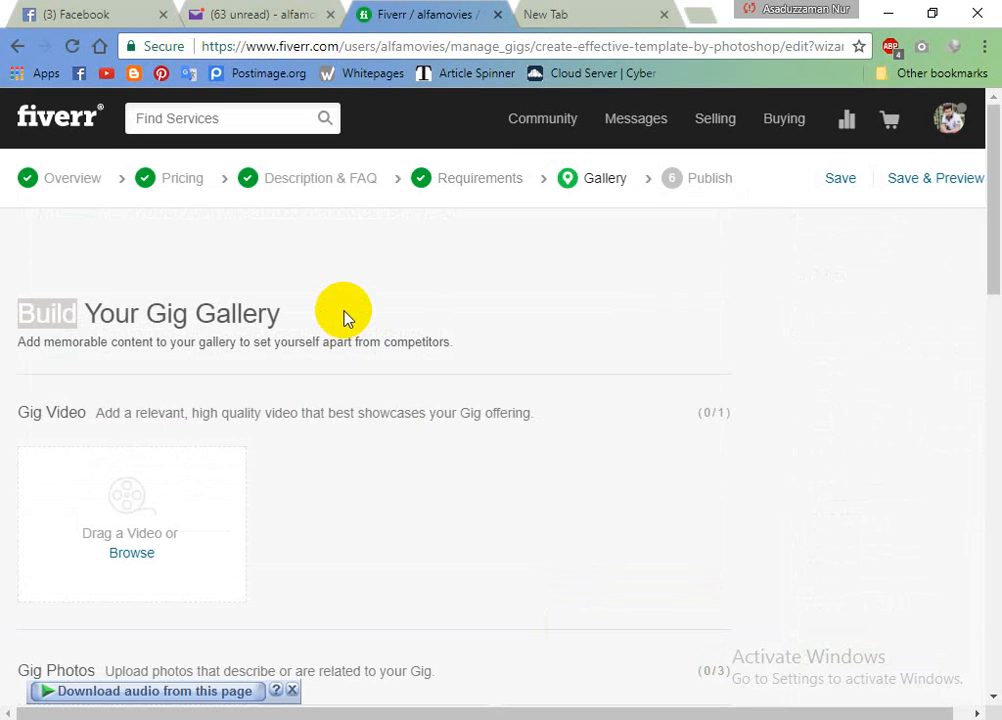
pyautogui.scroll(-1, 397, 322)
pyautogui.scroll(-2, 392, 322)
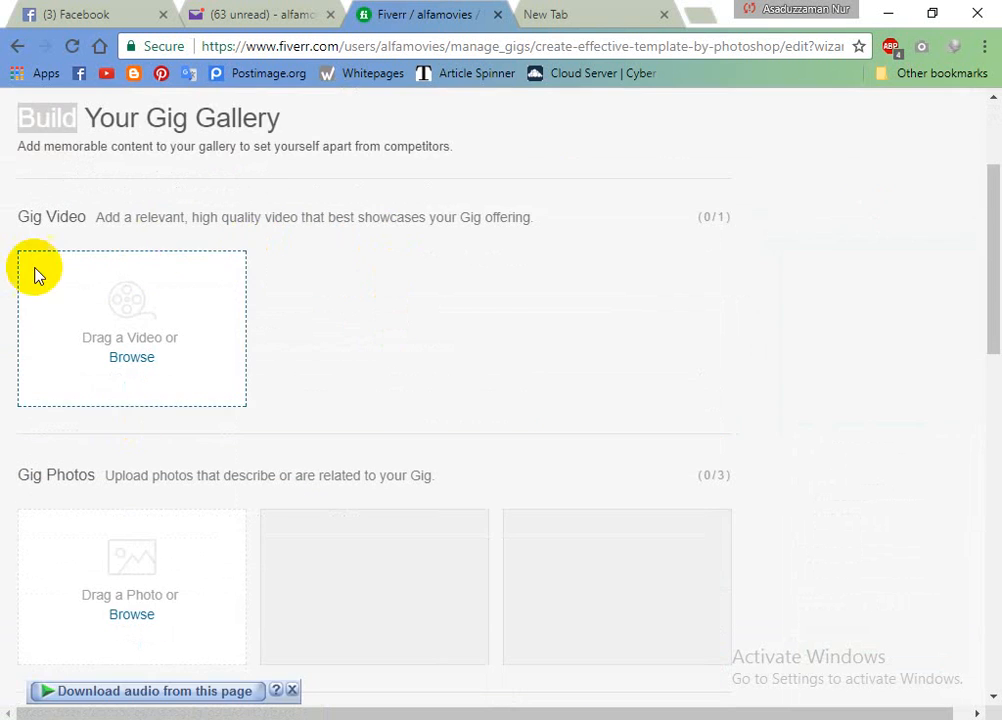
pyautogui.scroll(-2, 385, 277)
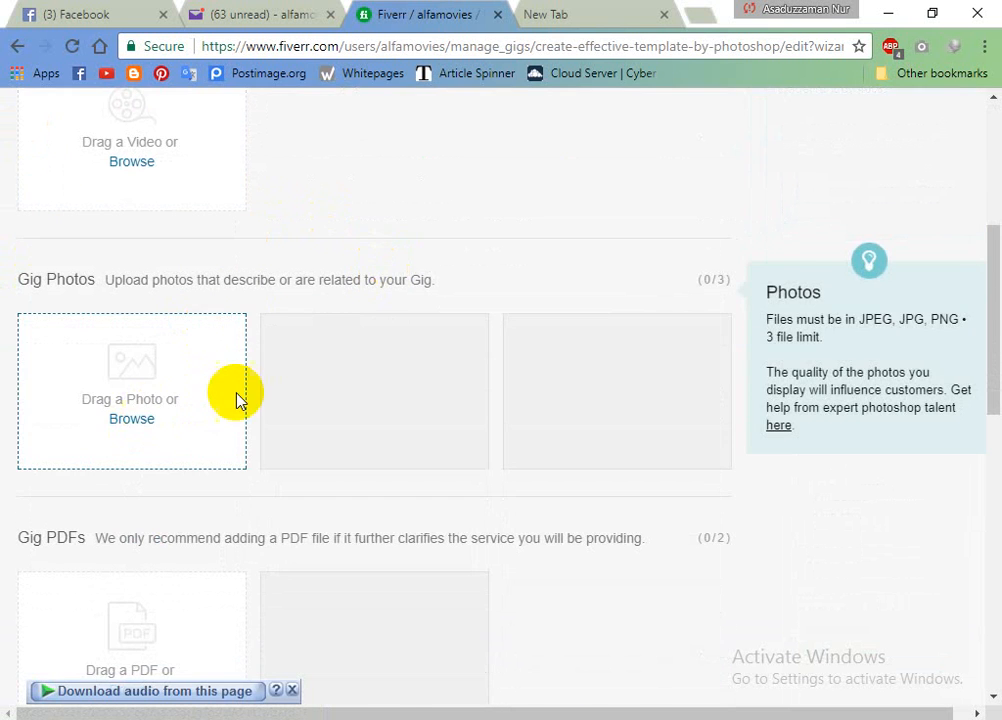
# Search Google Images for "create email template with photoshop" in the empty browser tab
pyautogui.click(565, 12)
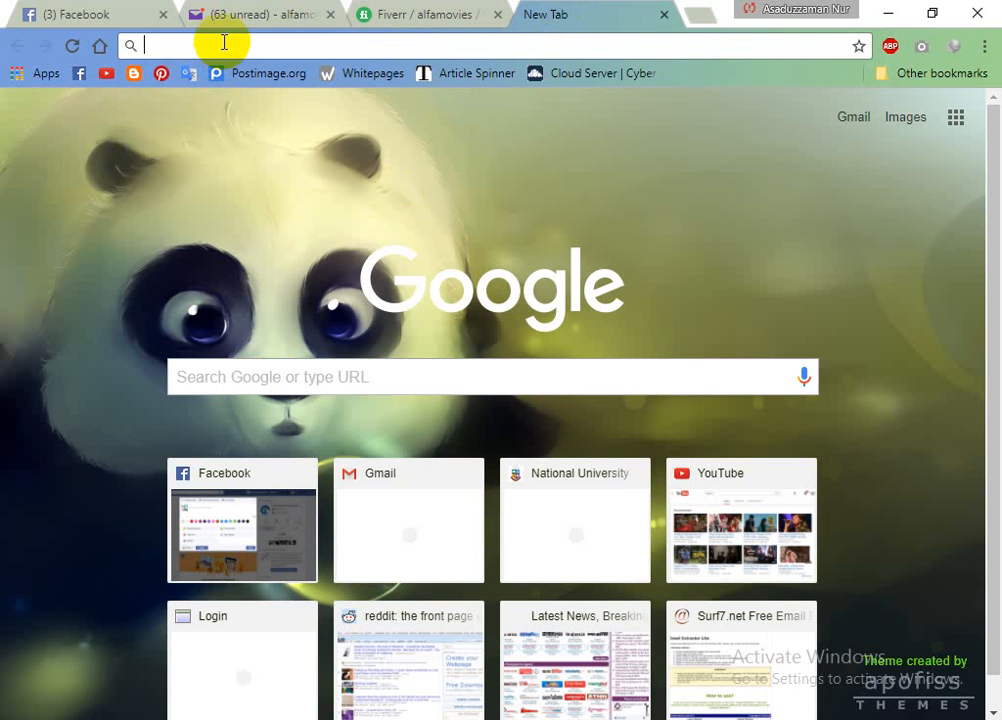
pyautogui.write('email te')
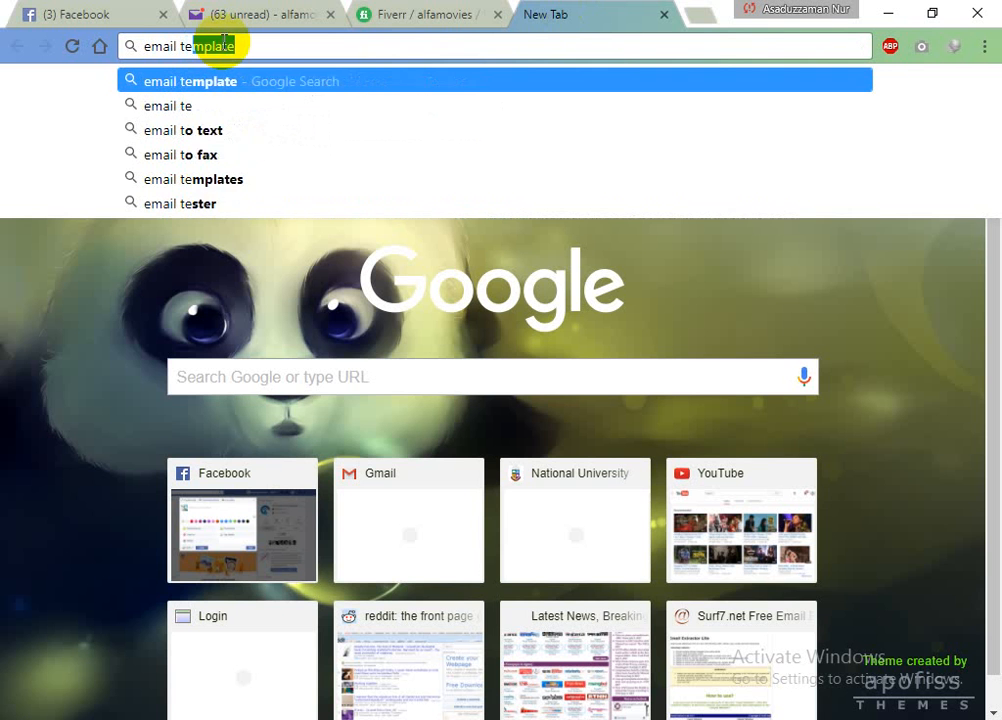
pyautogui.write('mplate w')
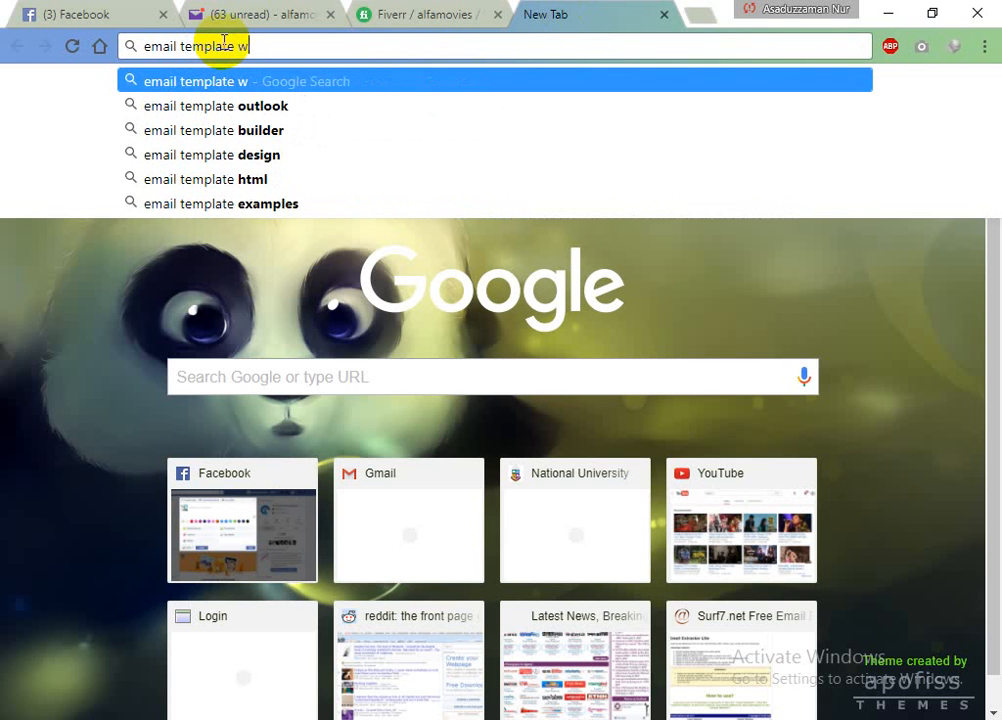
pyautogui.write('ithphot')
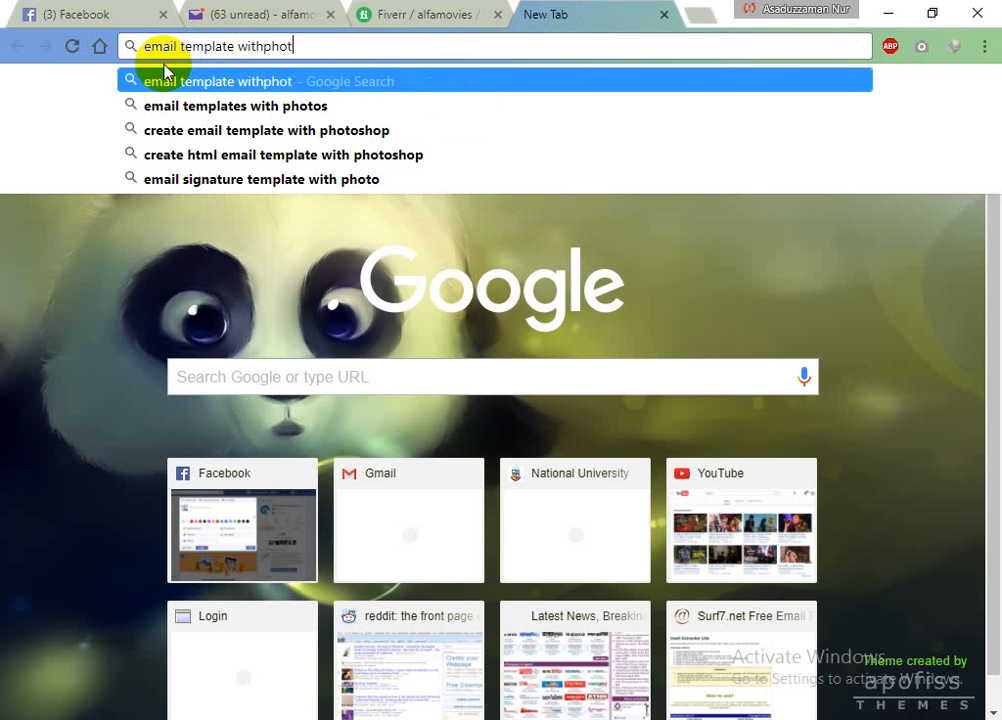
pyautogui.press('Down')
pyautogui.press('Down')
pyautogui.press('Return')
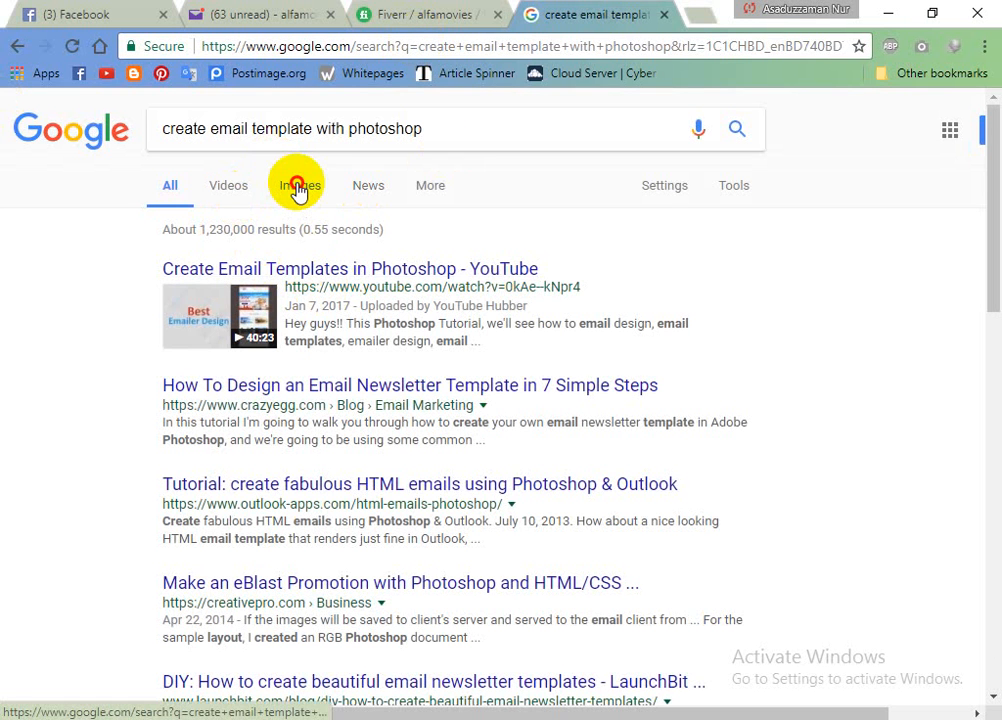
pyautogui.click(299, 188)
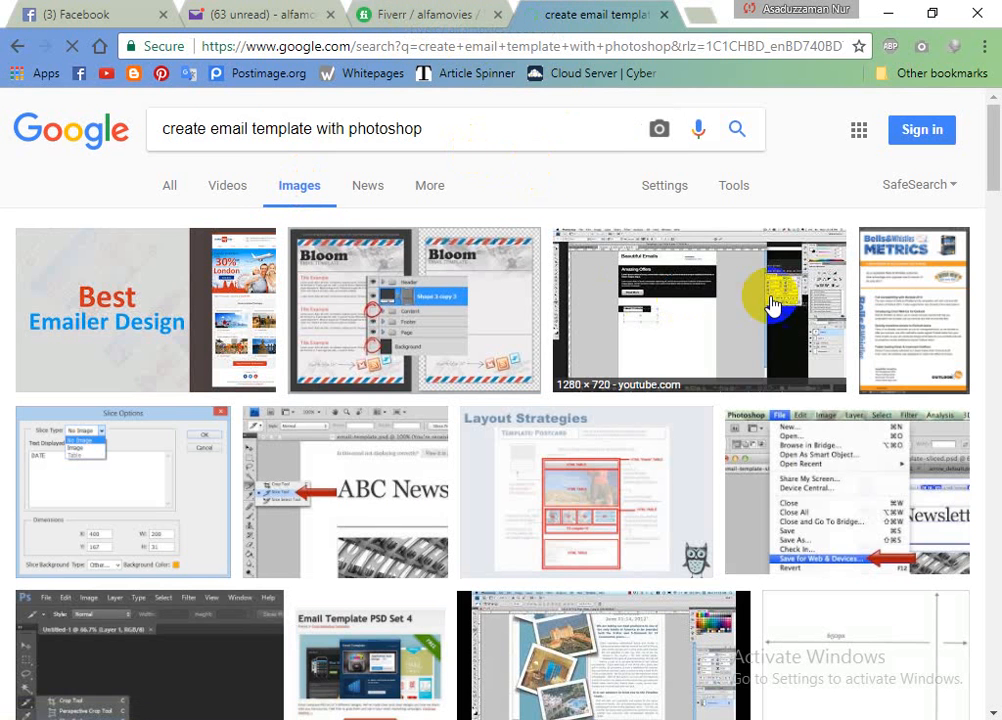
# Open the 1280 × 720 image of "Create HTML Email Part 3" from YouTube at full size in a new tab
pyautogui.scroll(-3, 772, 297)
pyautogui.scroll(-1, 755, 344)
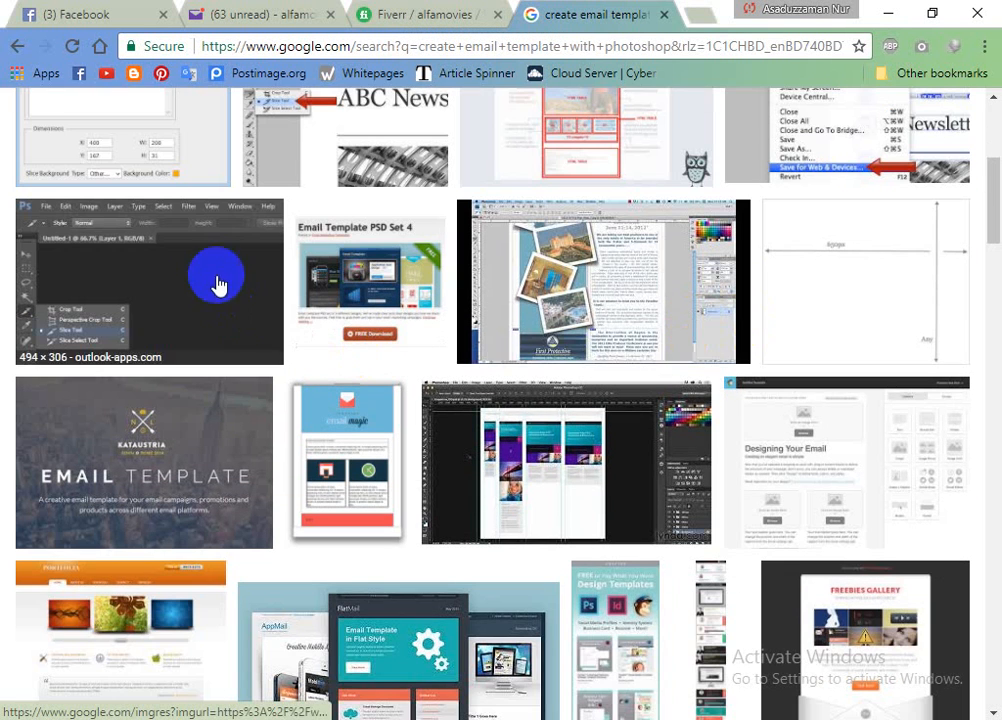
pyautogui.click(651, 271)
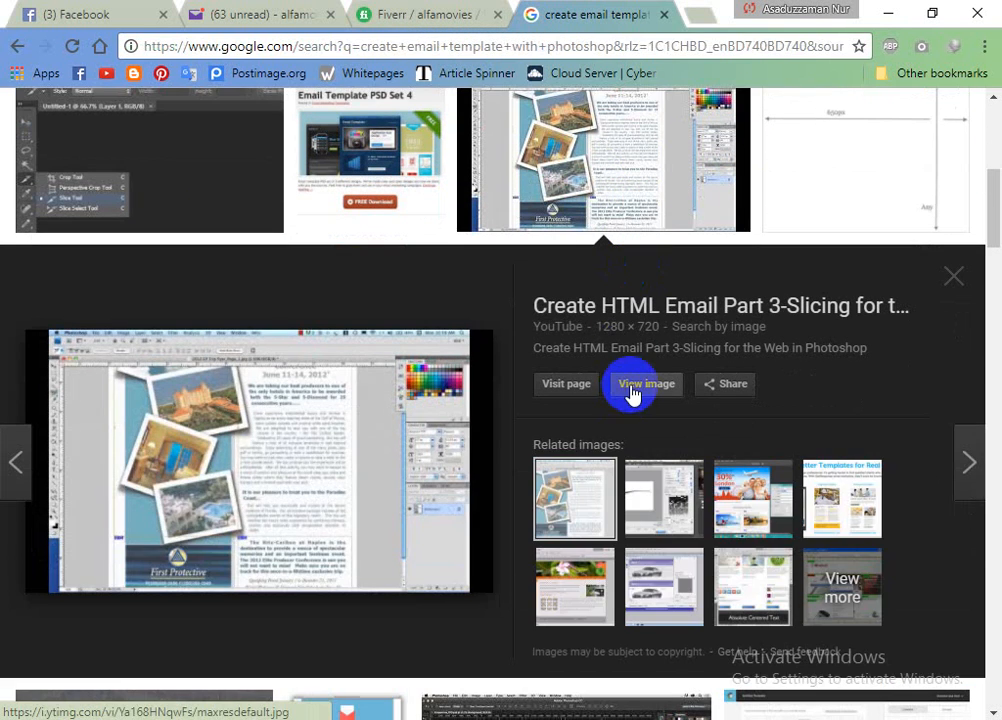
pyautogui.rightClick(633, 387)
pyautogui.click(683, 403)
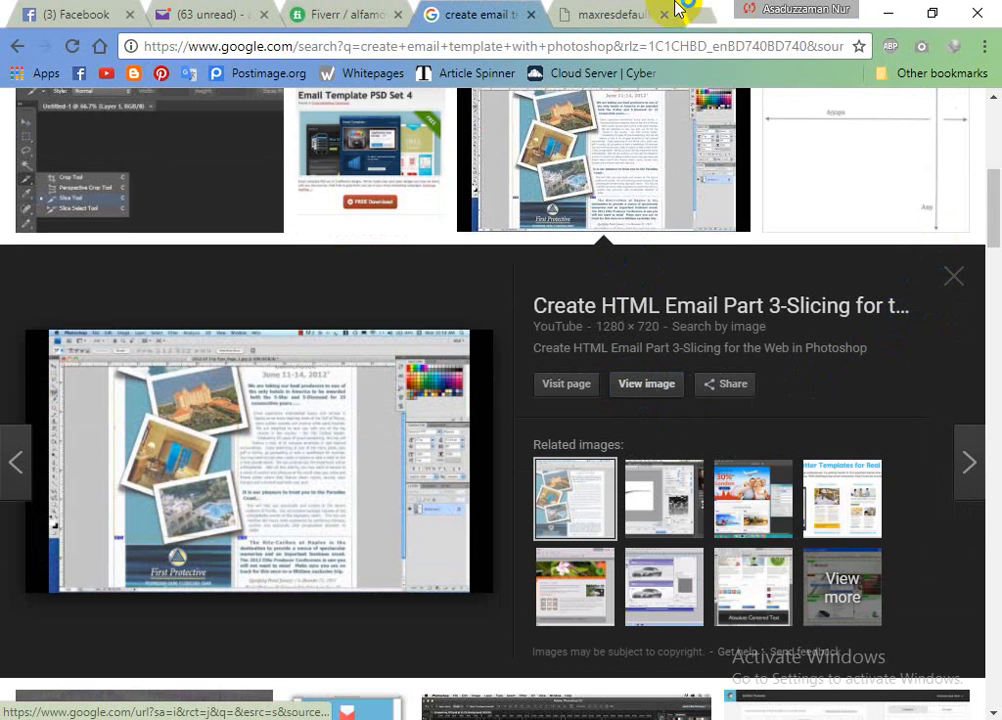
pyautogui.click(550, 10)
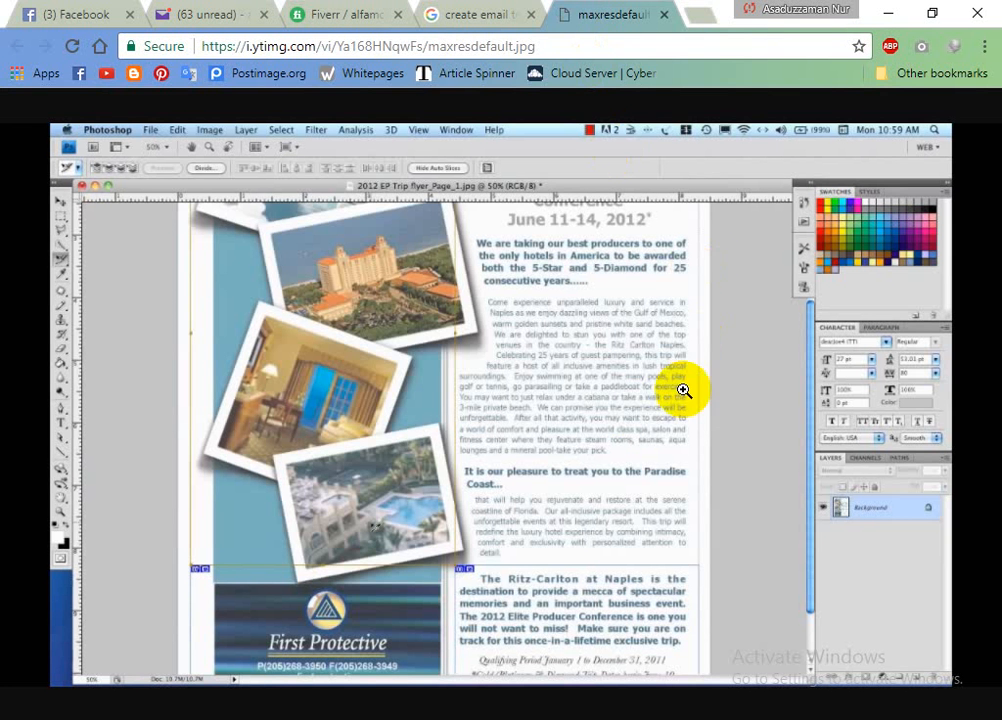
# Save the full-size image to the computer as maxresdefault (1).jpg and return to the Google image results
pyautogui.rightClick(378, 252)
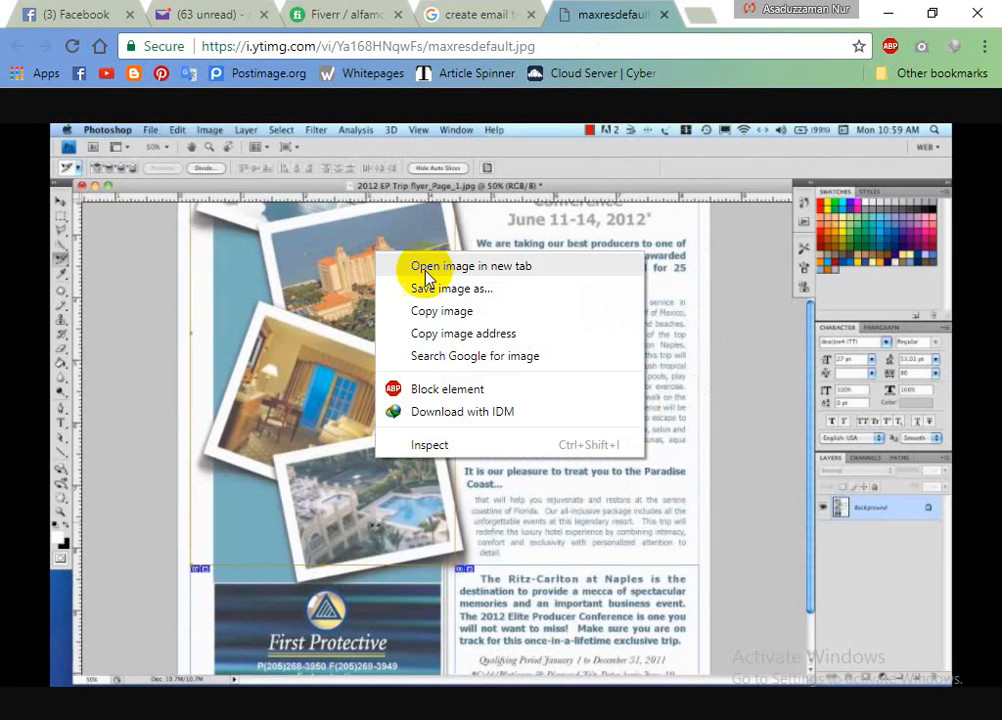
pyautogui.click(430, 287)
pyautogui.click(503, 438)
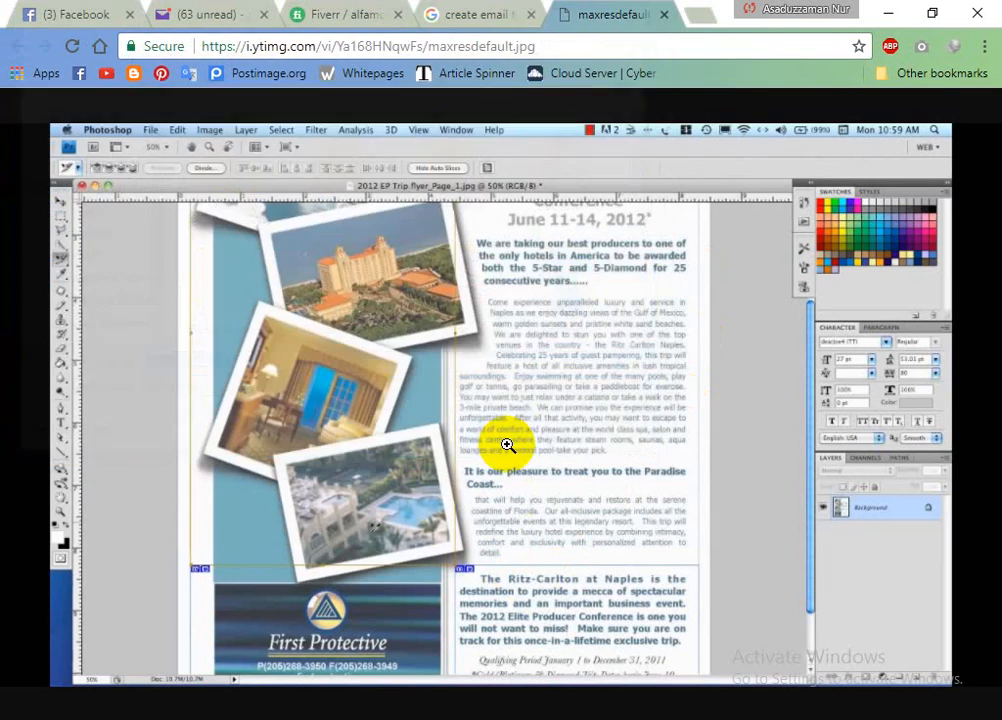
pyautogui.click(455, 15)
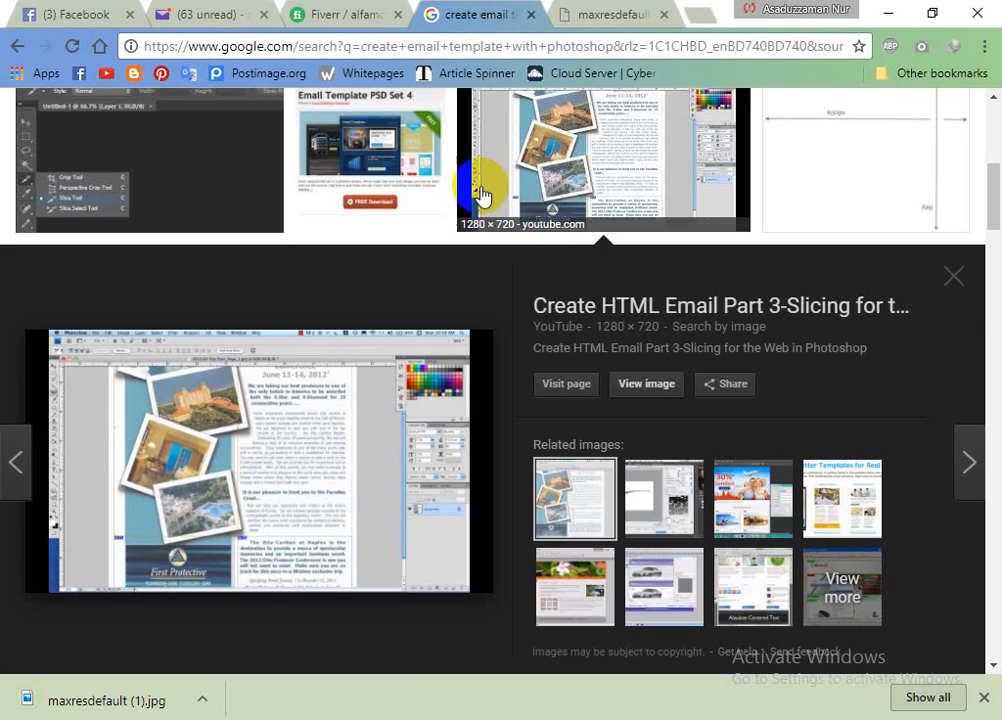
# Close the image preview and run a new image search for the quoted phrase "email template"
pyautogui.click(955, 277)
pyautogui.scroll(-2, 635, 325)
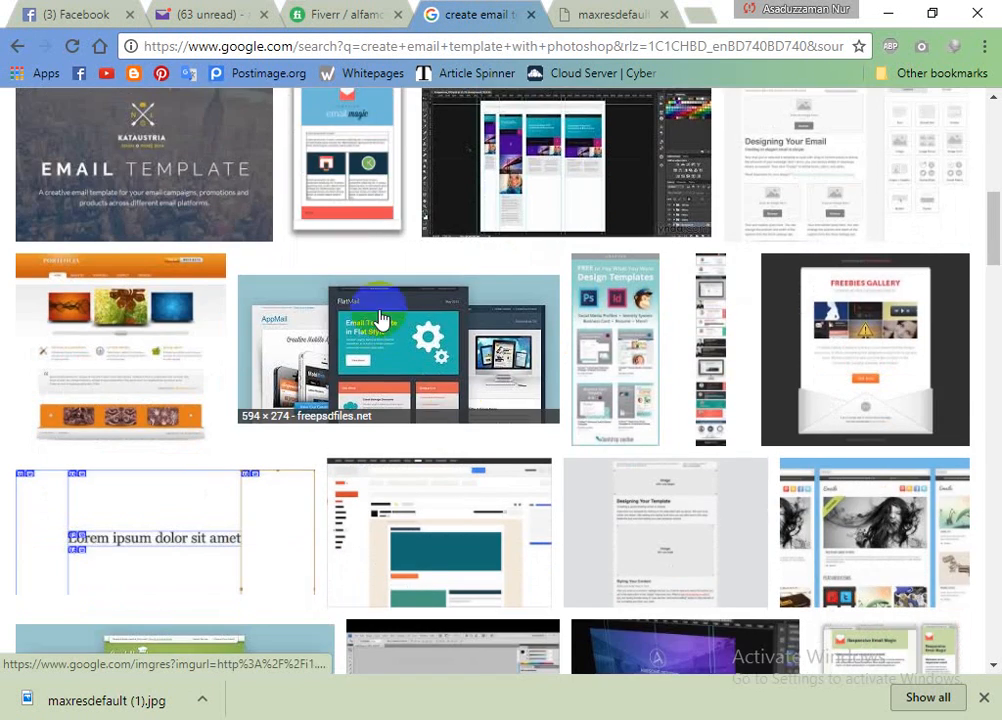
pyautogui.scroll(-4, 459, 313)
pyautogui.scroll(3, 459, 313)
pyautogui.scroll(5, 459, 311)
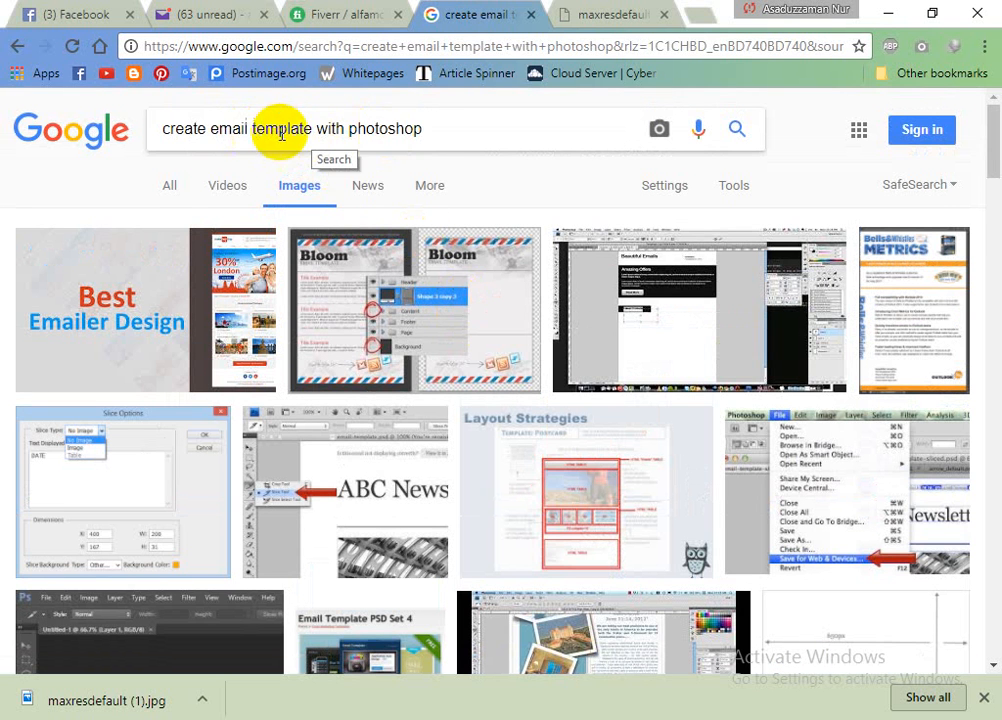
pyautogui.tripleClick(420, 128)
pyautogui.write('em')
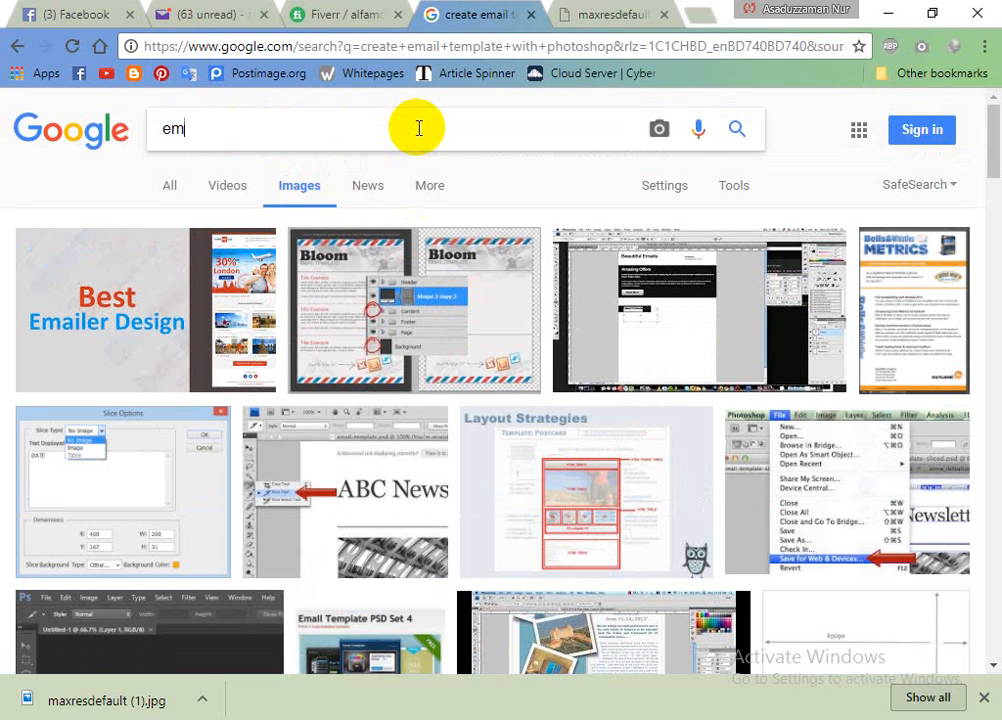
pyautogui.write('ail t')
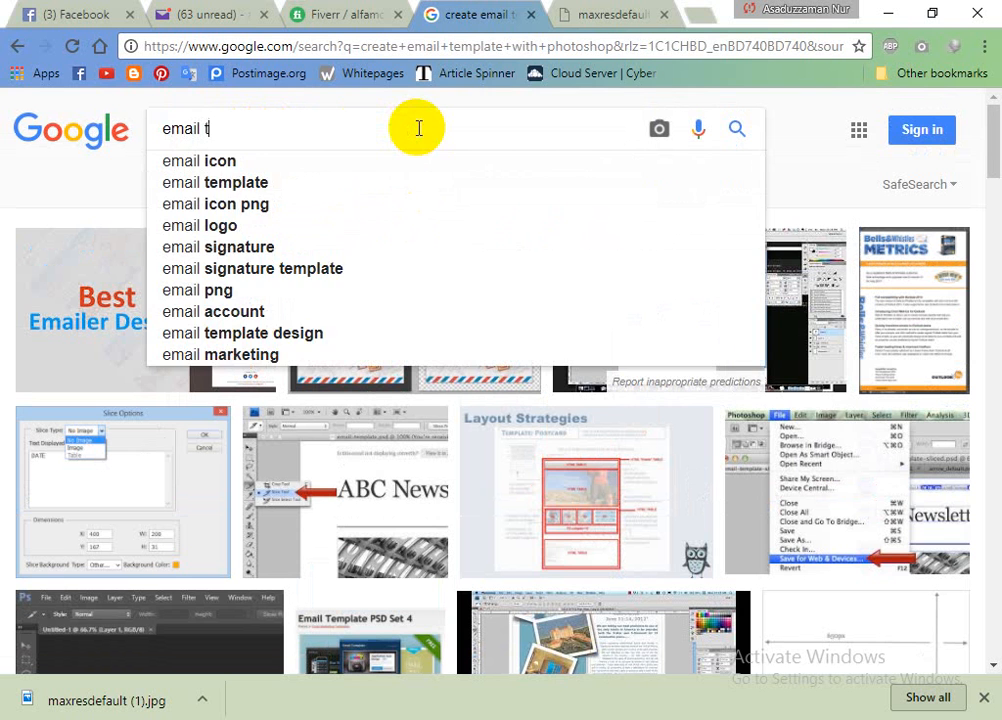
pyautogui.write('emplate')
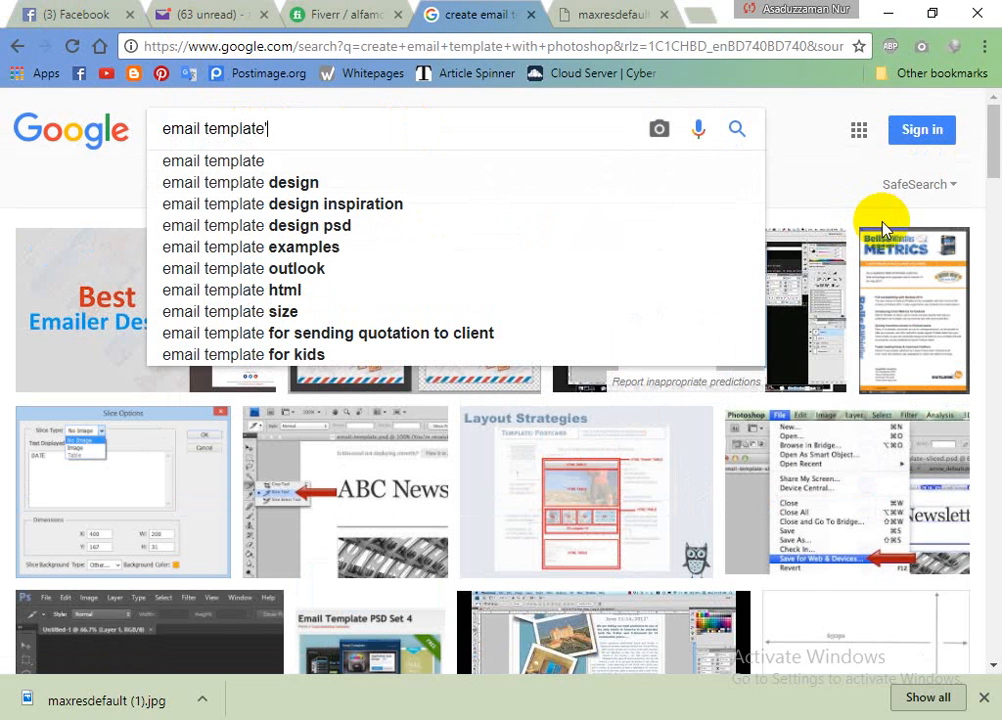
pyautogui.press('BackSpace')
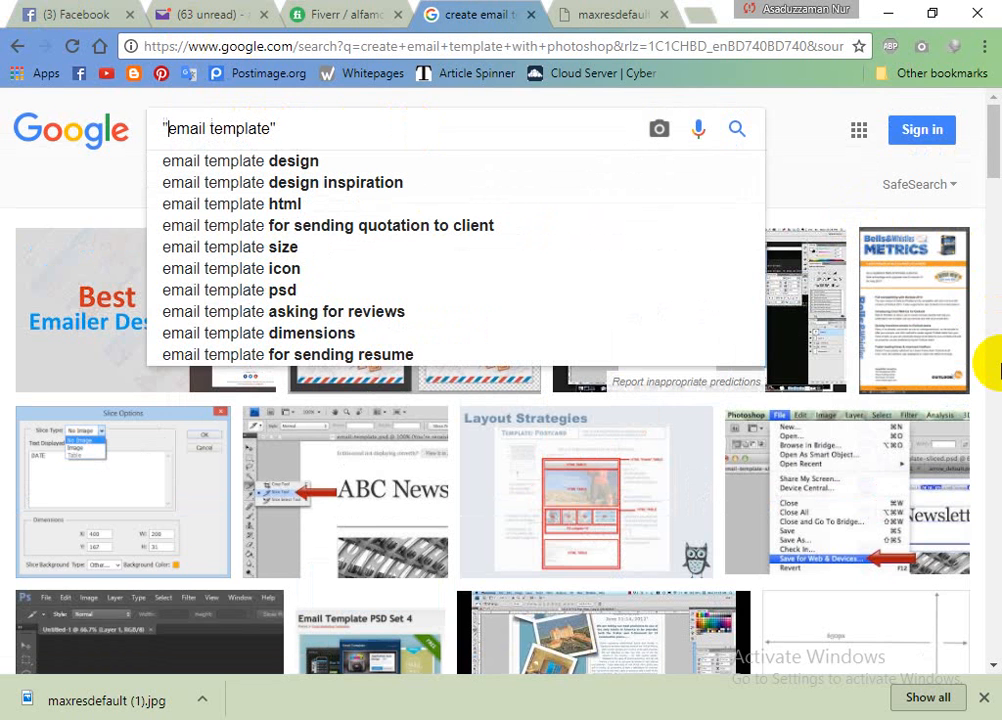
pyautogui.press('Return')
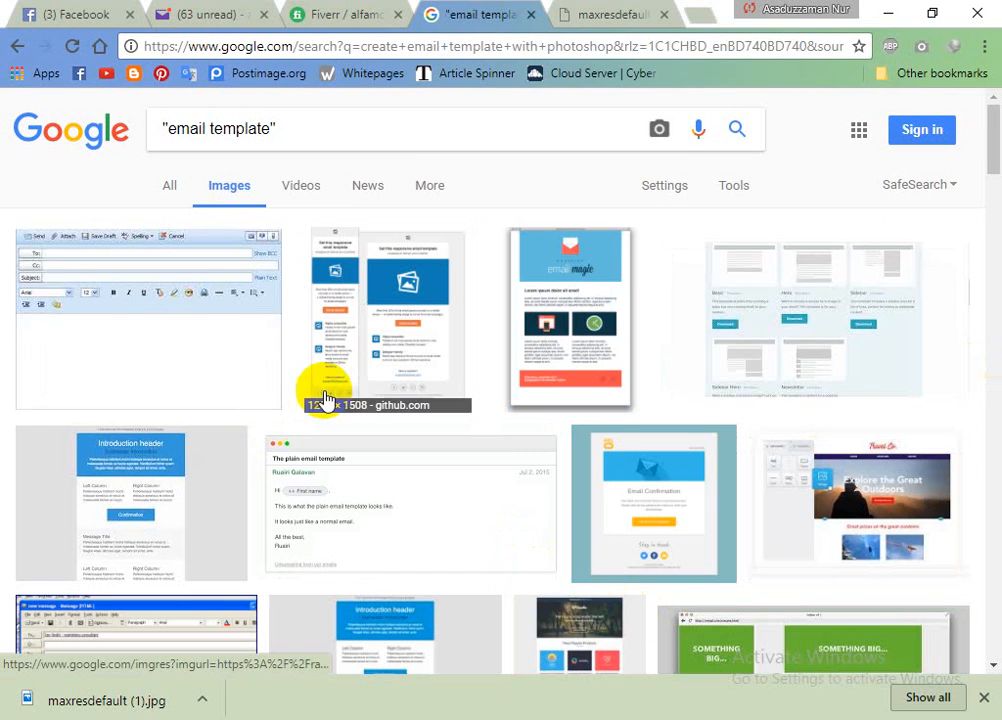
# Browse the image results and refine the search to "email template" logo
pyautogui.scroll(-5, 323, 398)
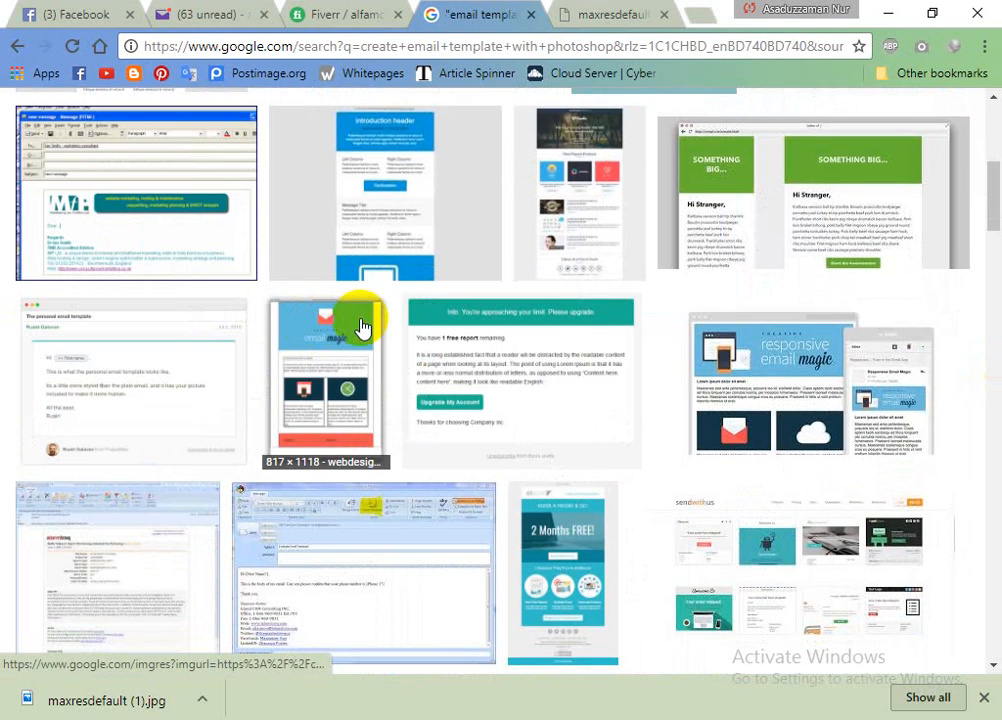
pyautogui.scroll(-4, 530, 246)
pyautogui.scroll(-3, 396, 362)
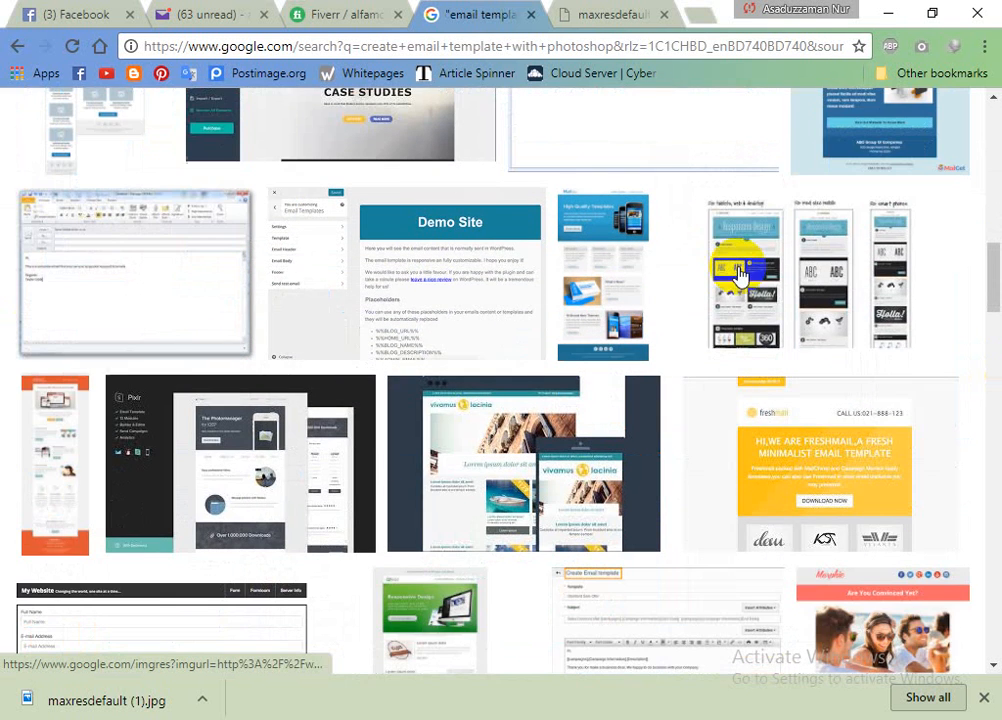
pyautogui.scroll(12, 646, 284)
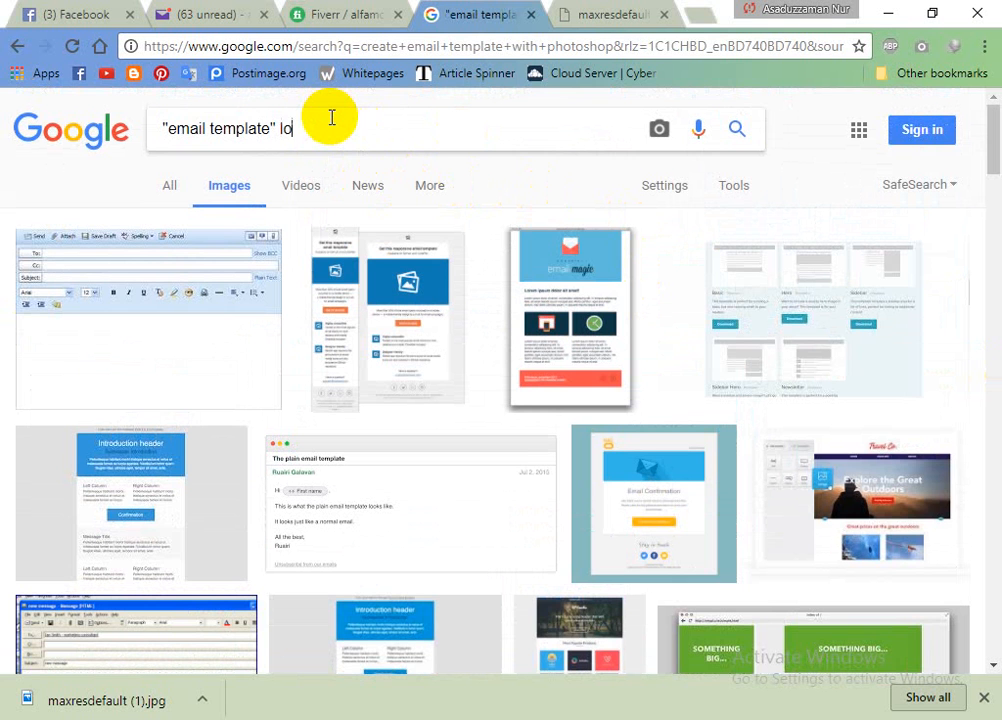
pyautogui.press('Return')
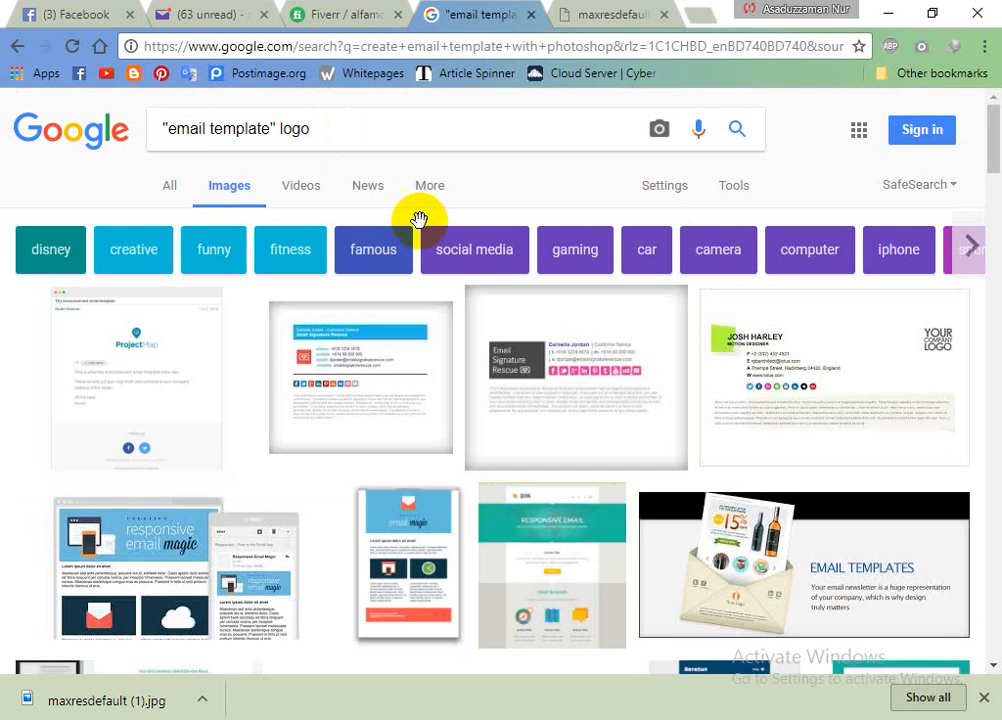
# Open the "responsive email magic" image at full size and save it to Downloads as responsive_no_media_queries in PNG format
pyautogui.scroll(-3, 637, 306)
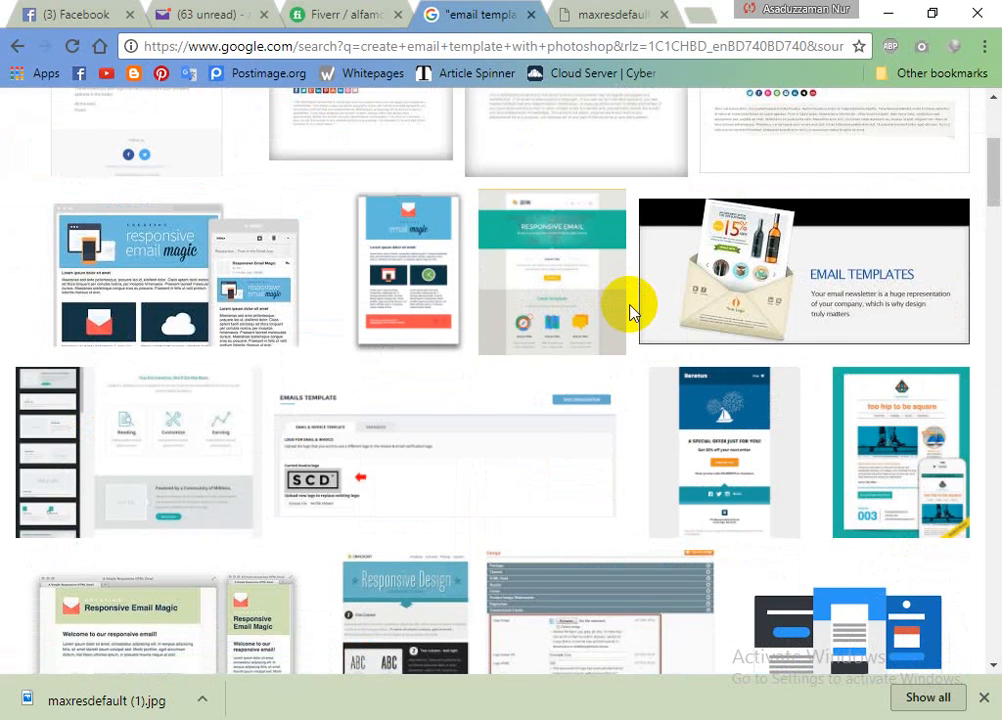
pyautogui.click(175, 293)
pyautogui.click(642, 365)
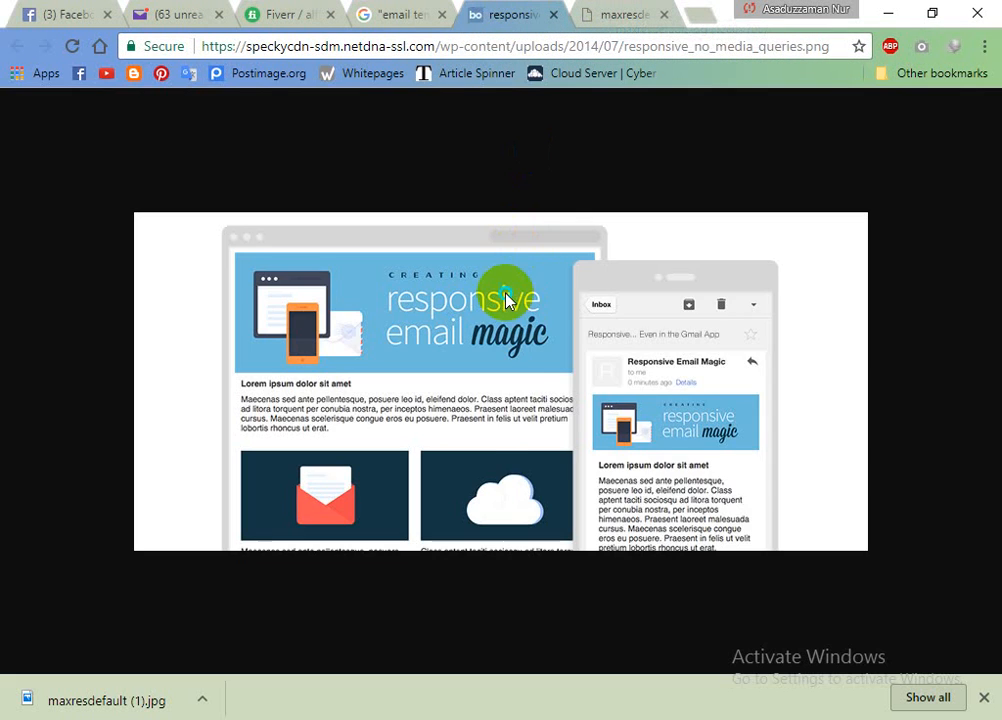
pyautogui.rightClick(510, 292)
pyautogui.click(552, 332)
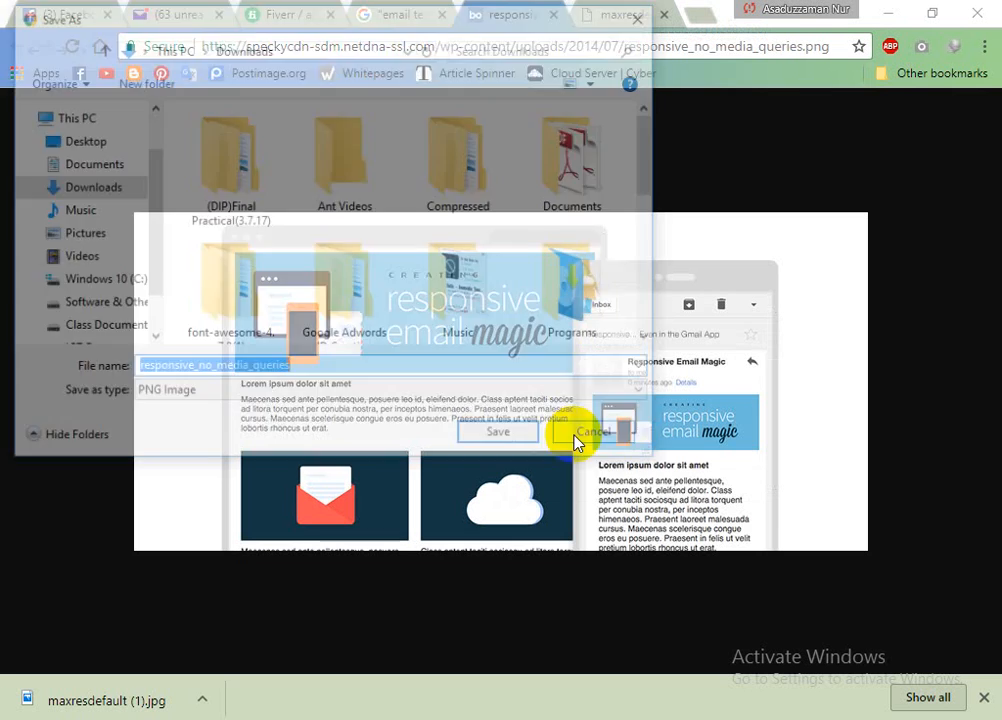
pyautogui.click(512, 438)
# Return to the Fiverr gig editing page and add maxresdefault (1) from Downloads as the first gig photo
pyautogui.click(196, 10)
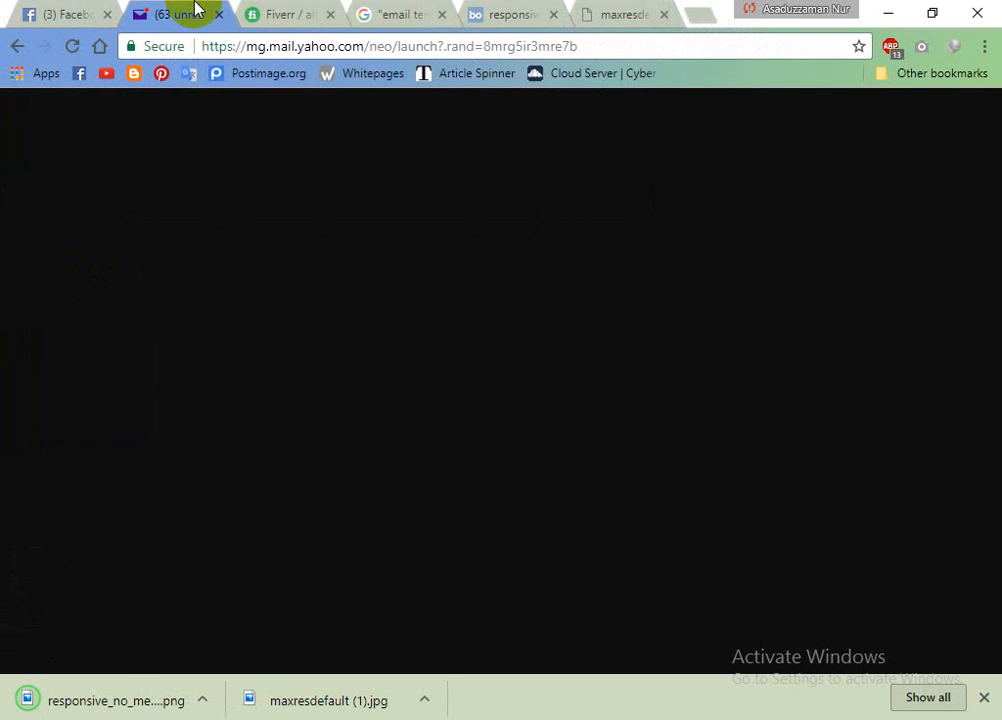
pyautogui.click(268, 12)
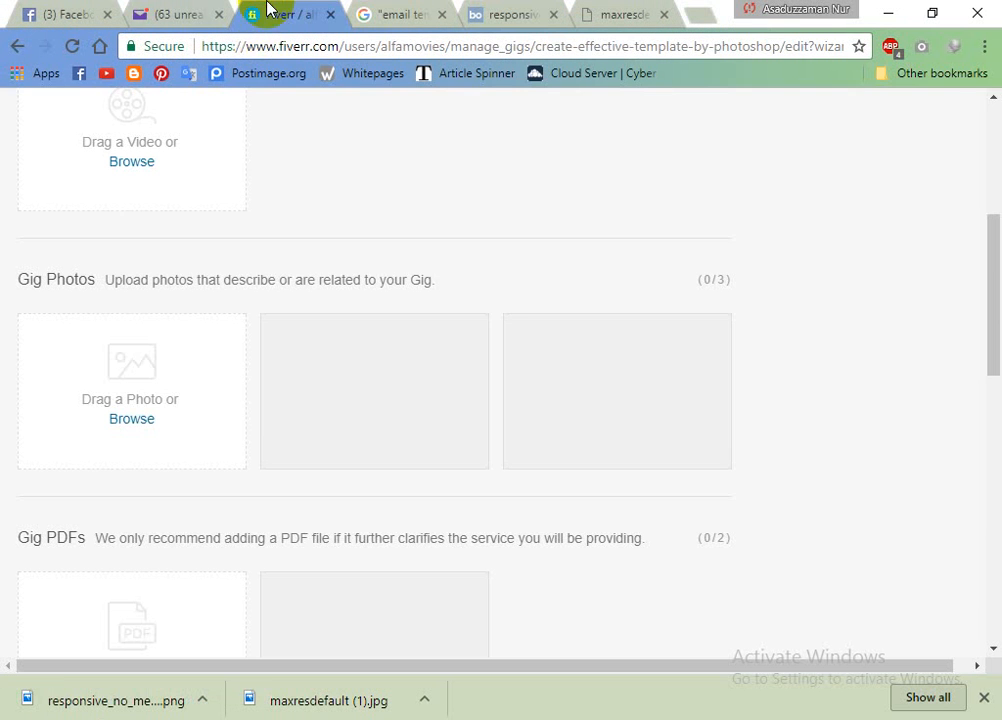
pyautogui.click(140, 420)
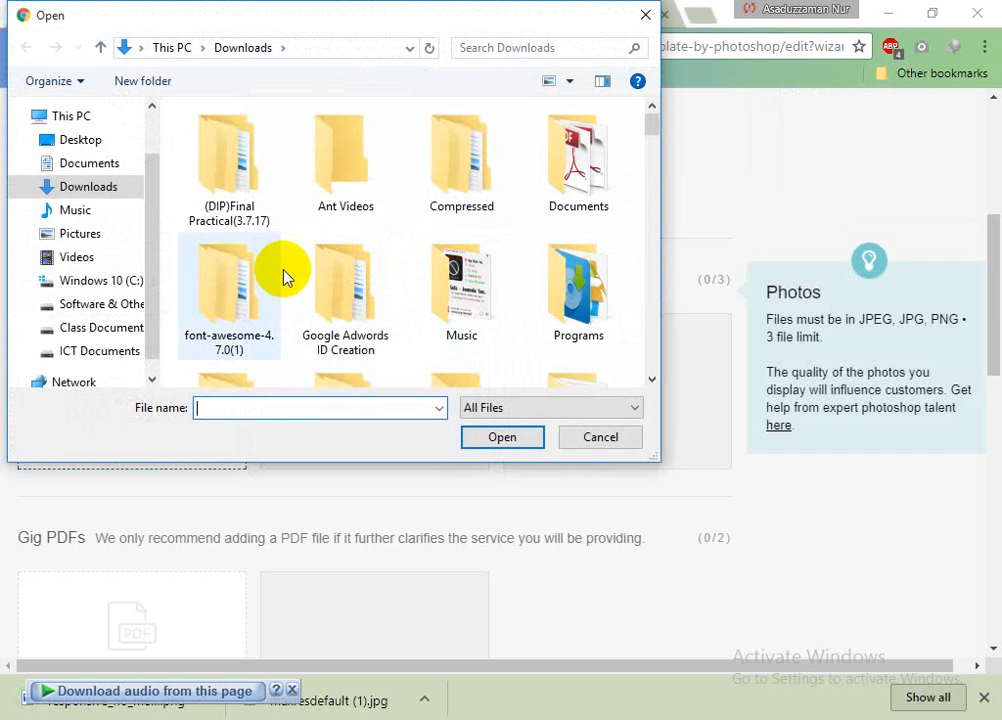
pyautogui.scroll(-10, 445, 295)
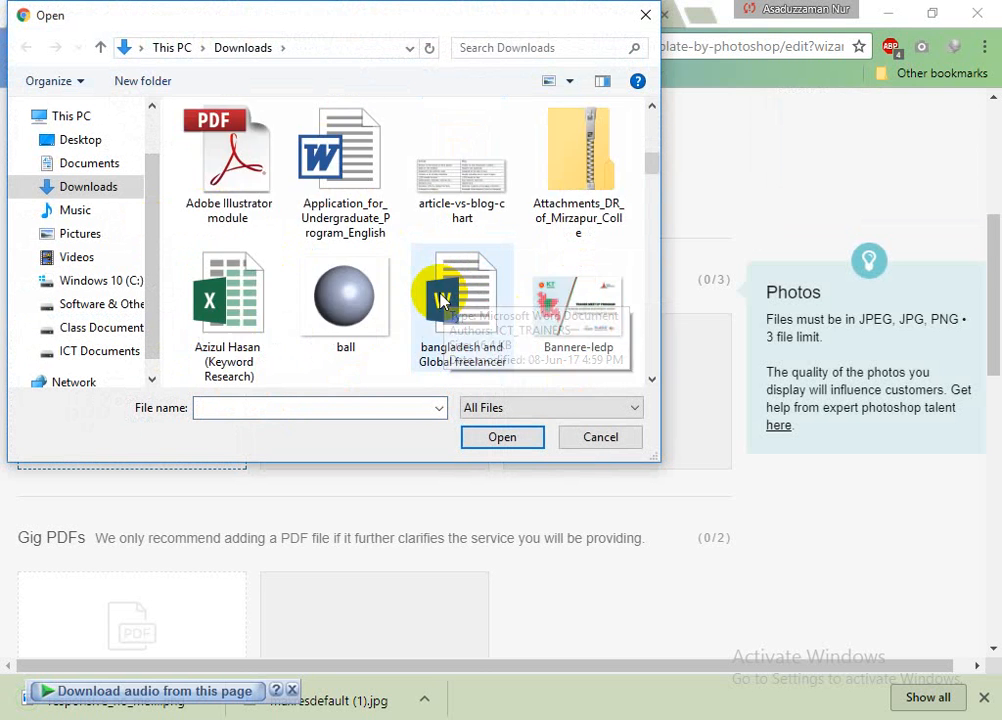
pyautogui.scroll(2, 348, 298)
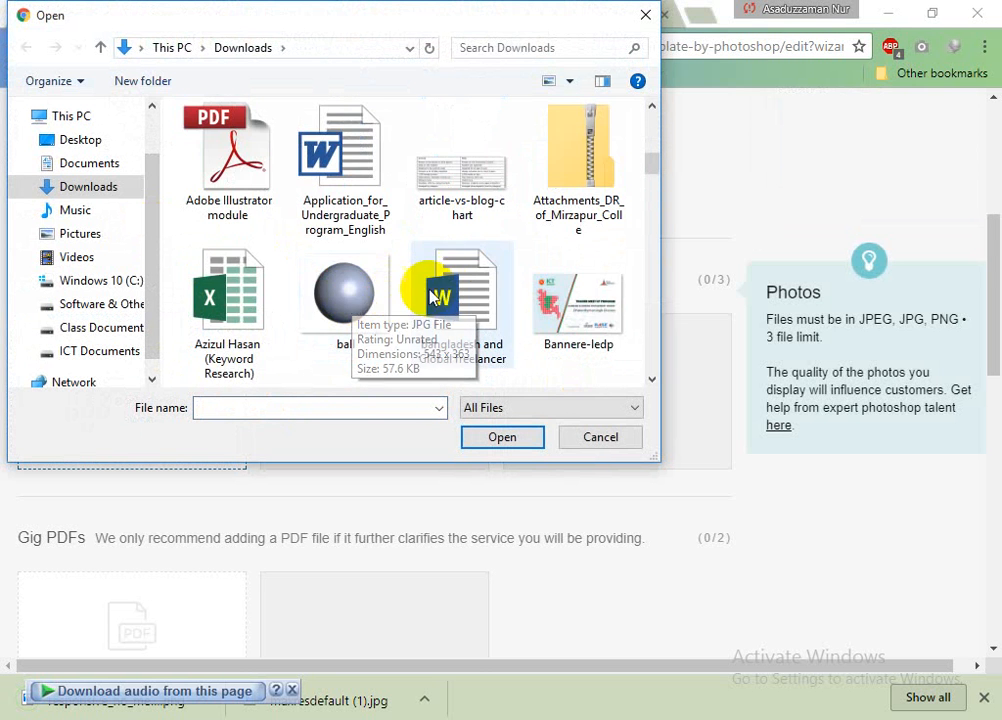
pyautogui.scroll(-1, 430, 288)
pyautogui.scroll(-4, 438, 287)
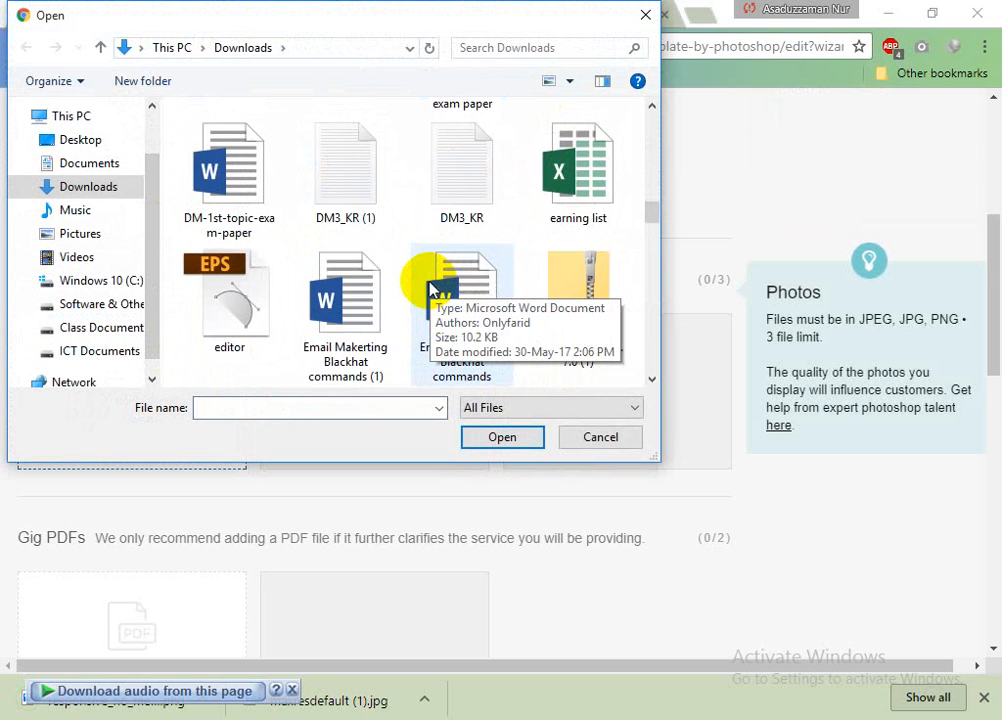
pyautogui.scroll(-6, 422, 290)
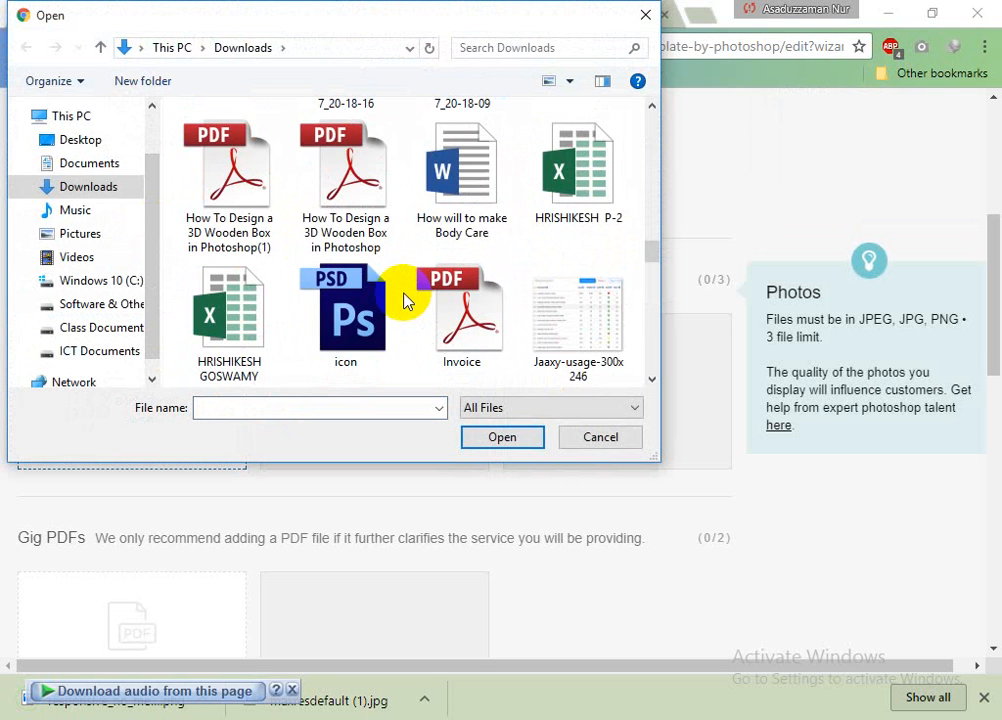
pyautogui.scroll(-5, 400, 300)
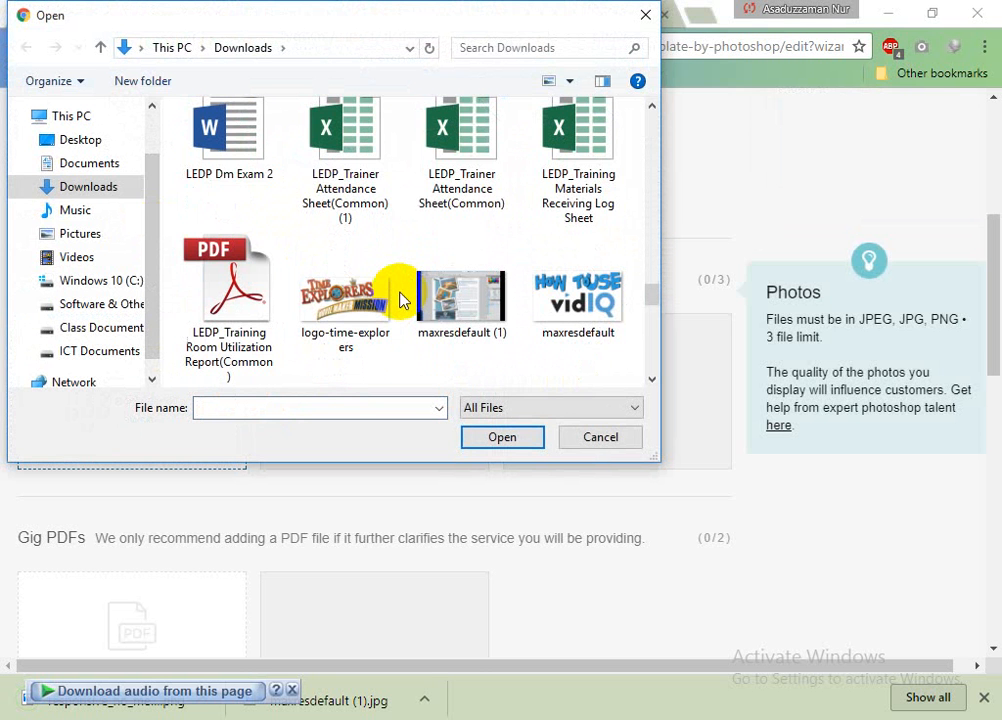
pyautogui.doubleClick(452, 296)
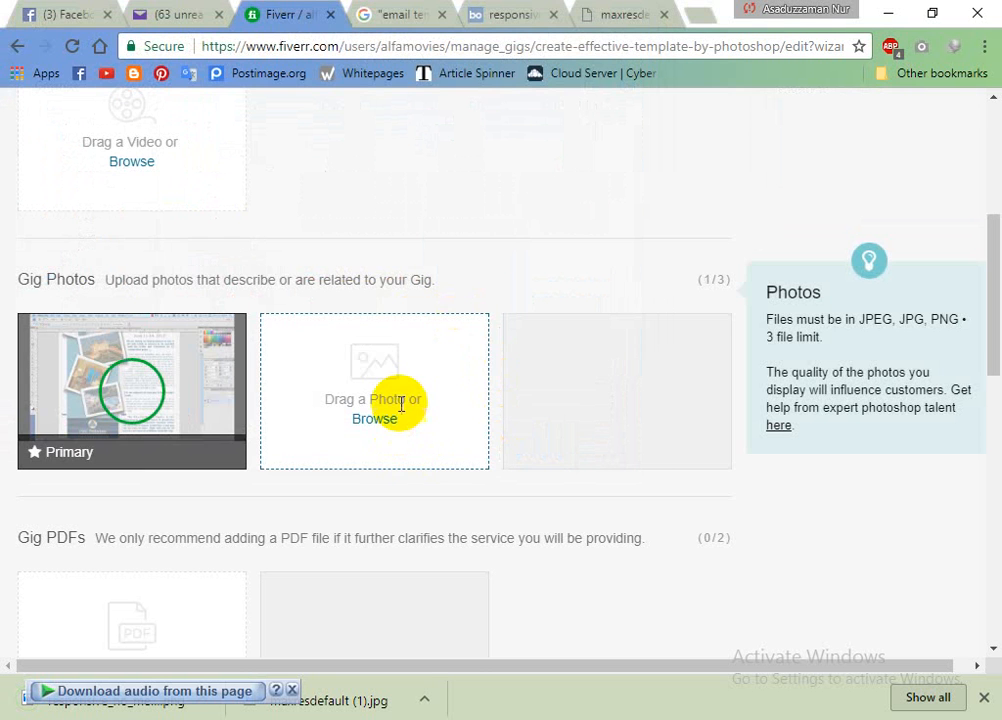
# Try to add responsive_no_media_queries from Downloads as the second gig photo
pyautogui.click(375, 420)
pyautogui.scroll(-5, 440, 300)
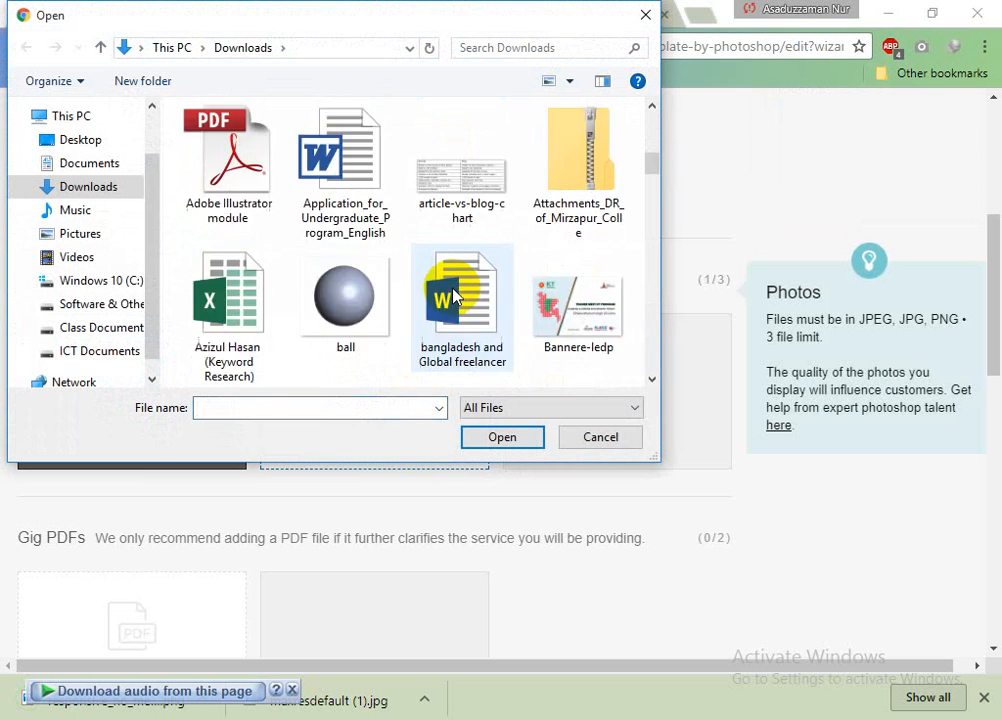
pyautogui.scroll(-10, 453, 290)
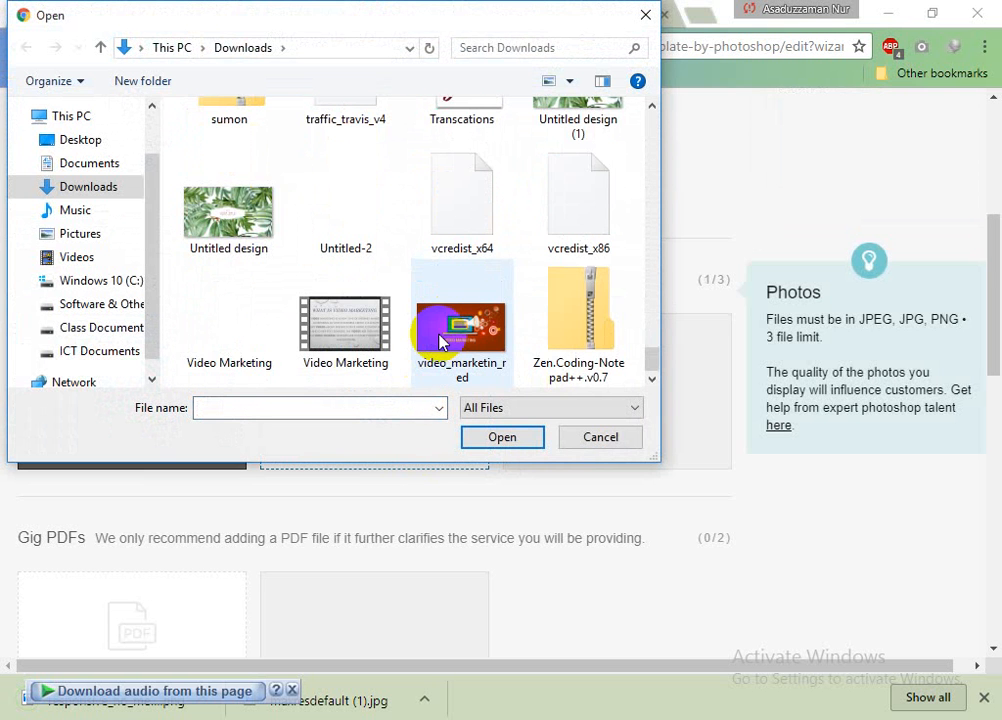
pyautogui.scroll(1, 368, 352)
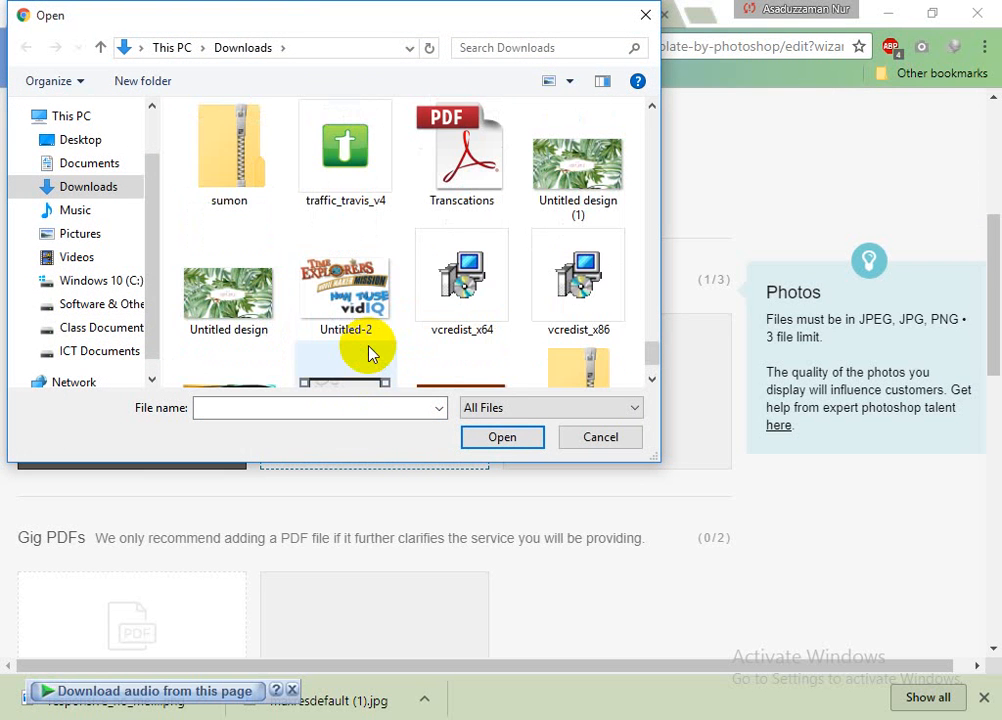
pyautogui.scroll(1, 376, 345)
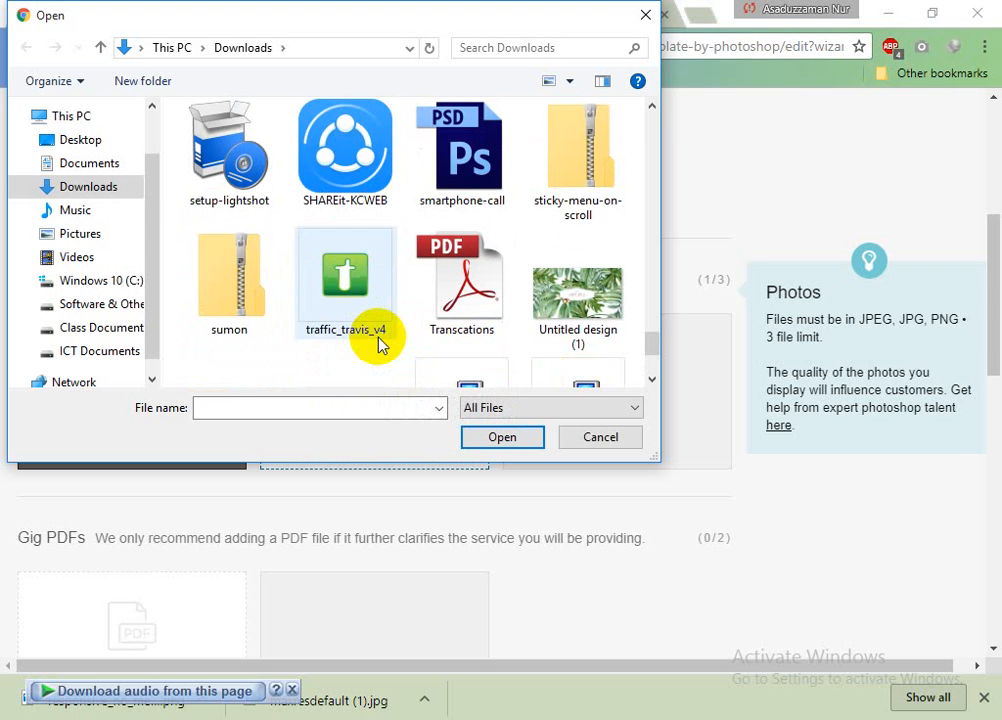
pyautogui.scroll(1, 380, 345)
pyautogui.doubleClick(578, 165)
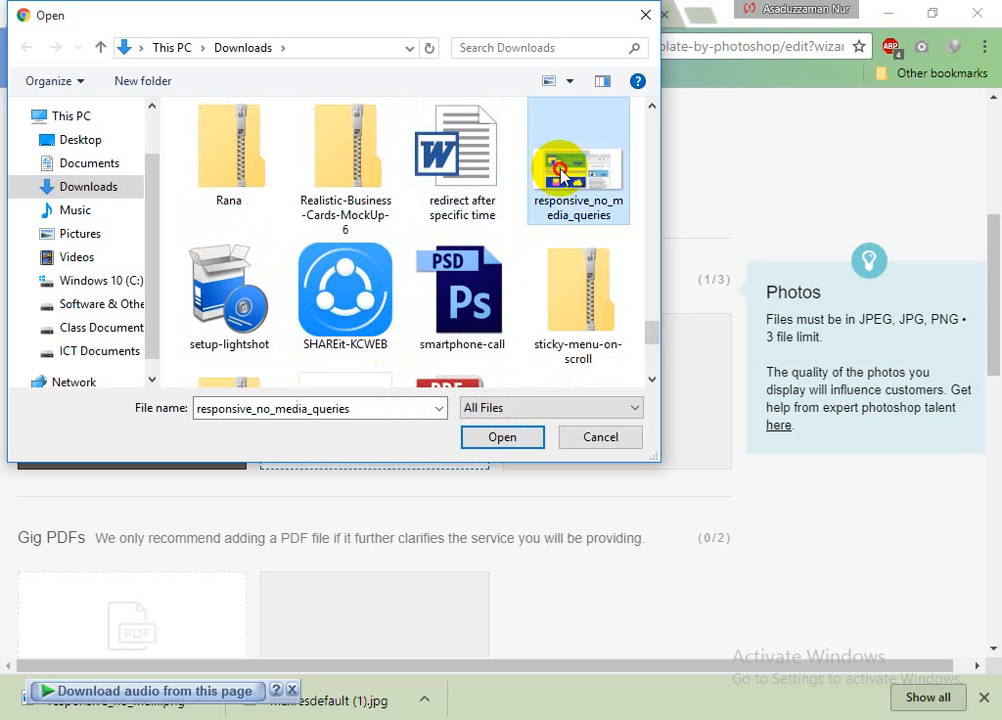
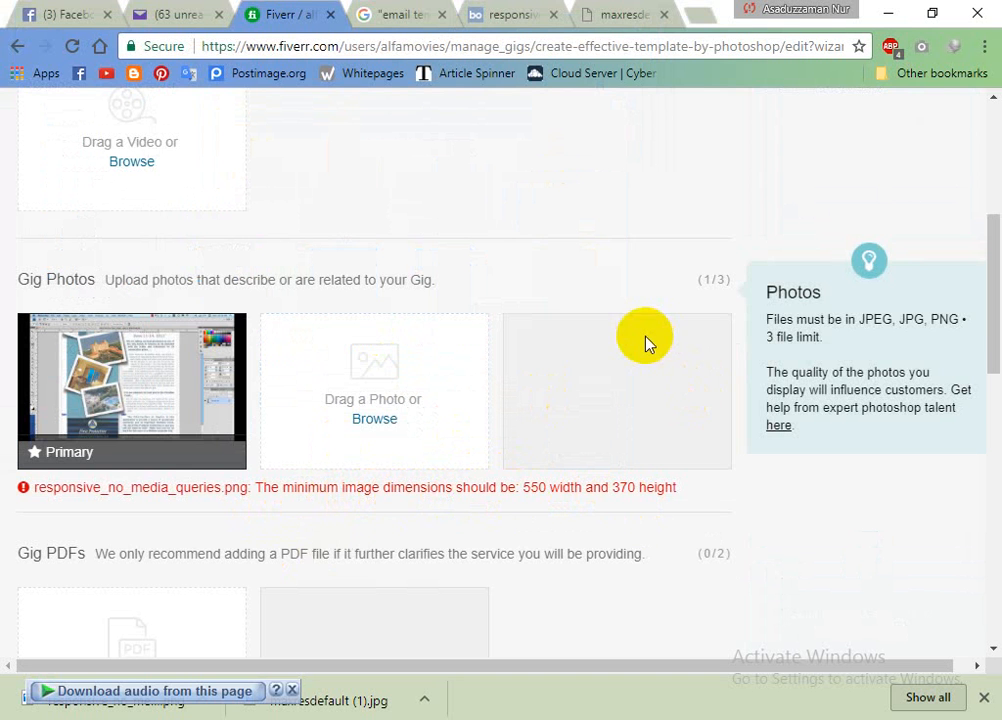
# Show the downloaded responsive_no_media_queries file in its folder and check its image dimensions in the file properties
pyautogui.click(490, 12)
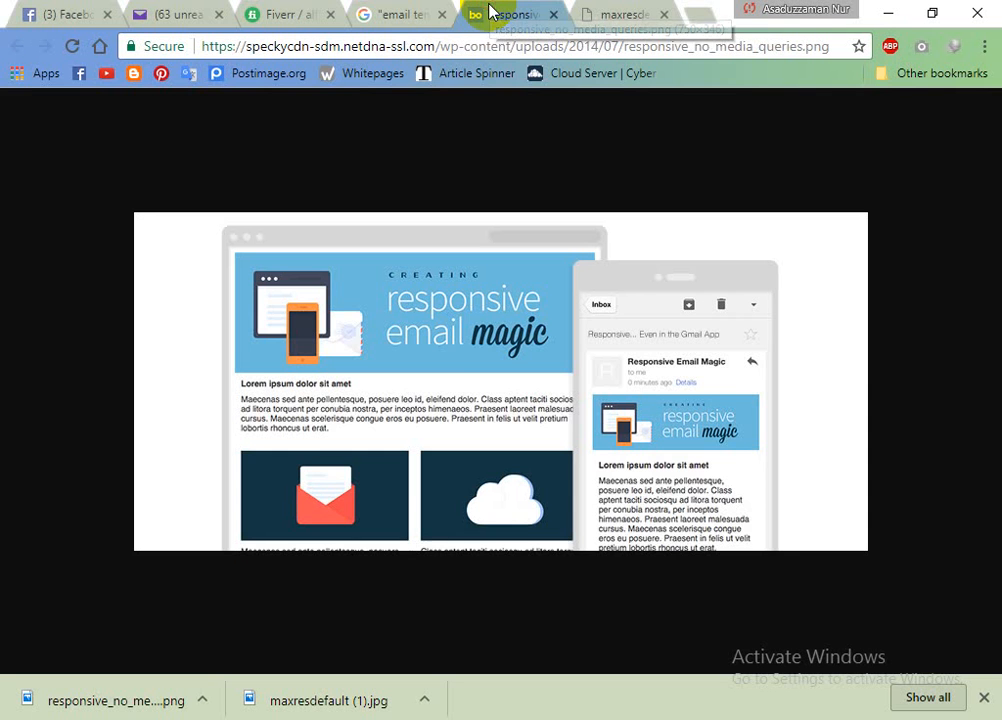
pyautogui.rightClick(463, 368)
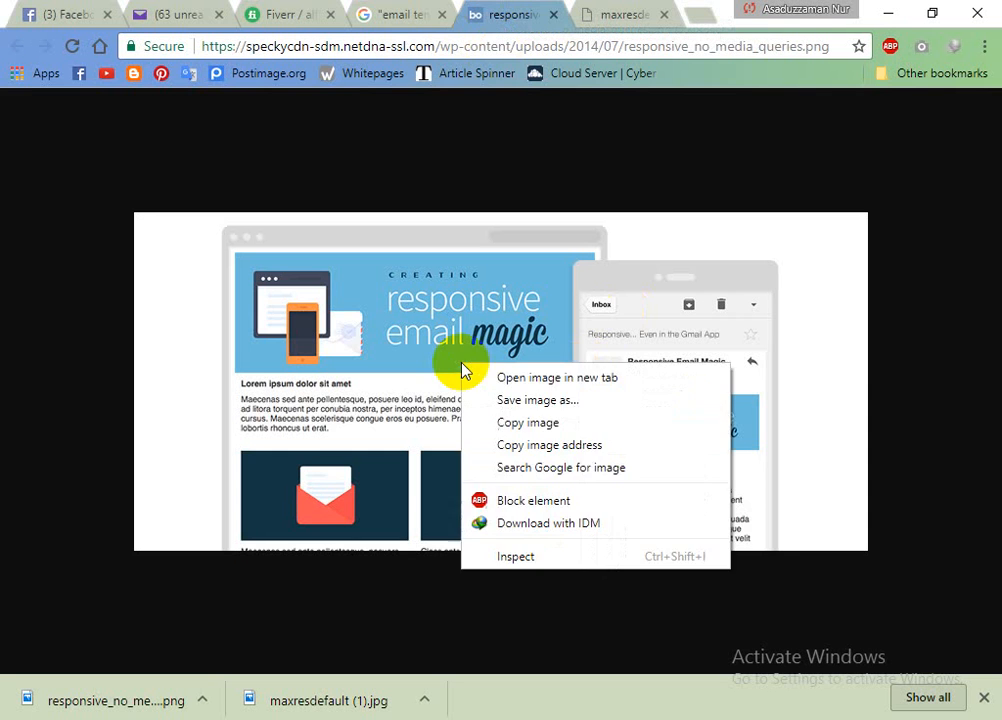
pyautogui.click(198, 700)
pyautogui.click(250, 636)
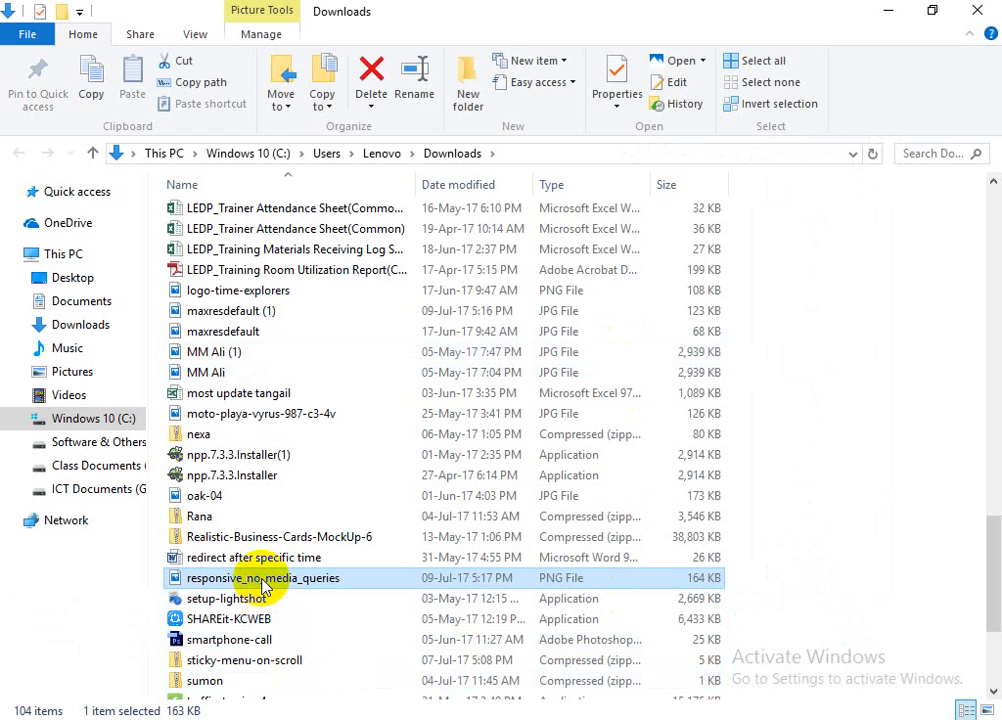
pyautogui.rightClick(262, 588)
pyautogui.click(300, 562)
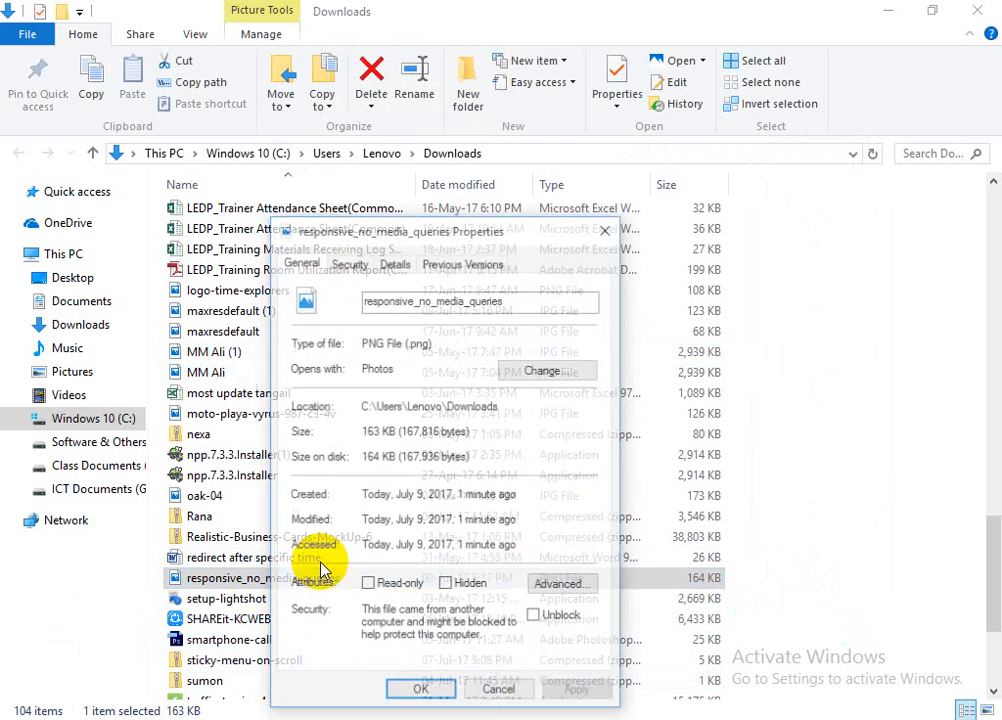
pyautogui.click(398, 264)
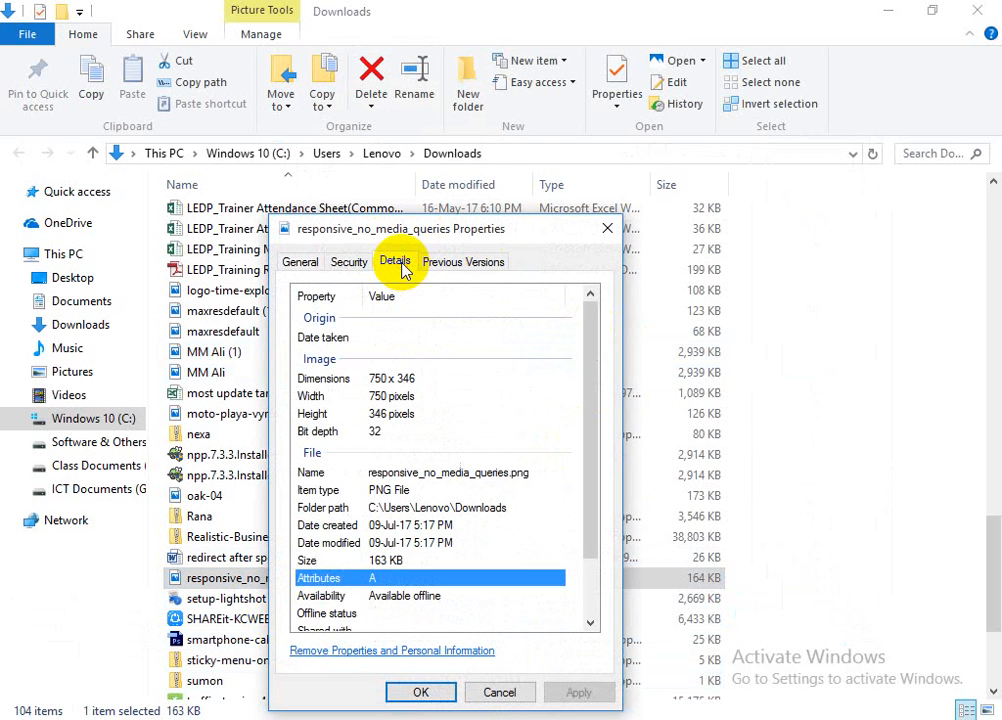
pyautogui.click(607, 232)
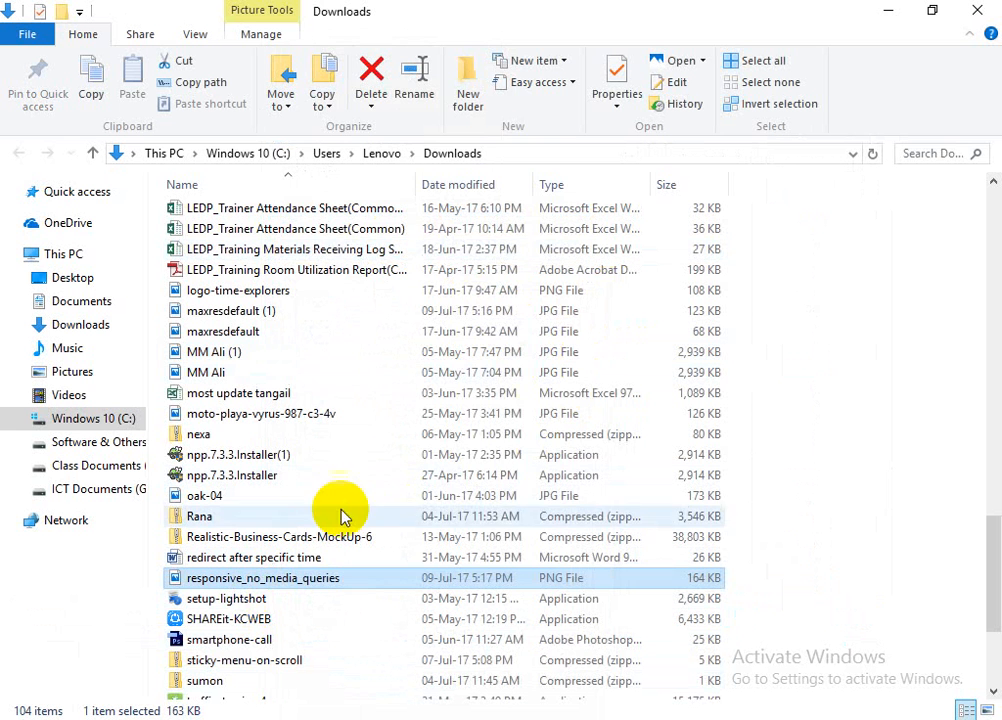
# Edit responsive_no_media_queries in Paint, resize it to 750 x 370 pixels without maintaining aspect ratio, save it and close Paint
pyautogui.rightClick(286, 587)
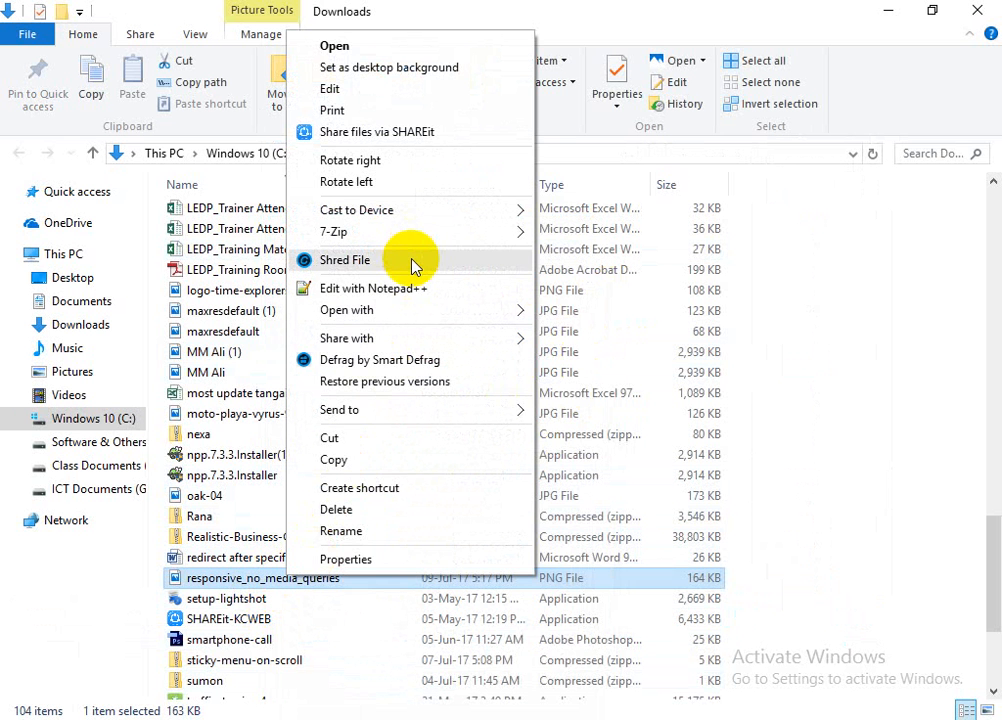
pyautogui.click(300, 89)
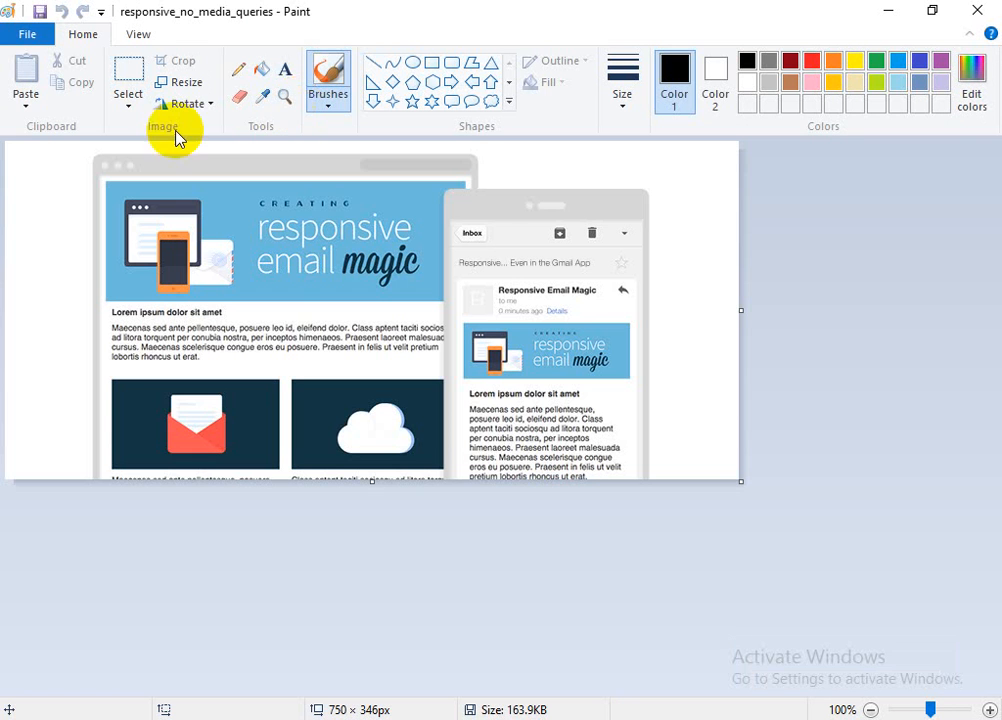
pyautogui.click(165, 82)
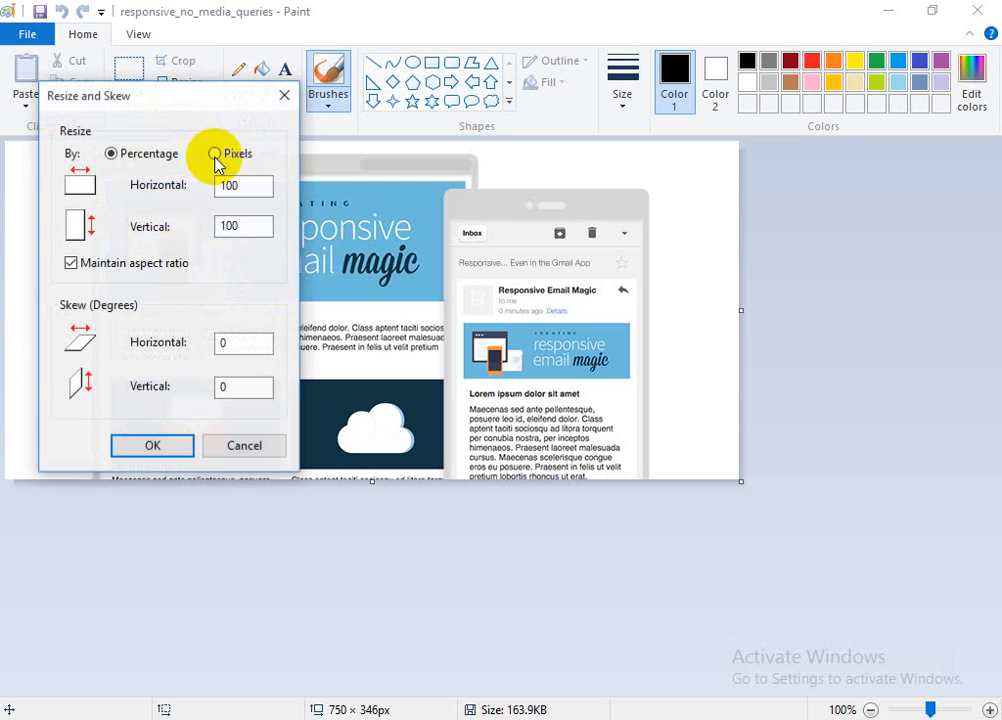
pyautogui.click(216, 154)
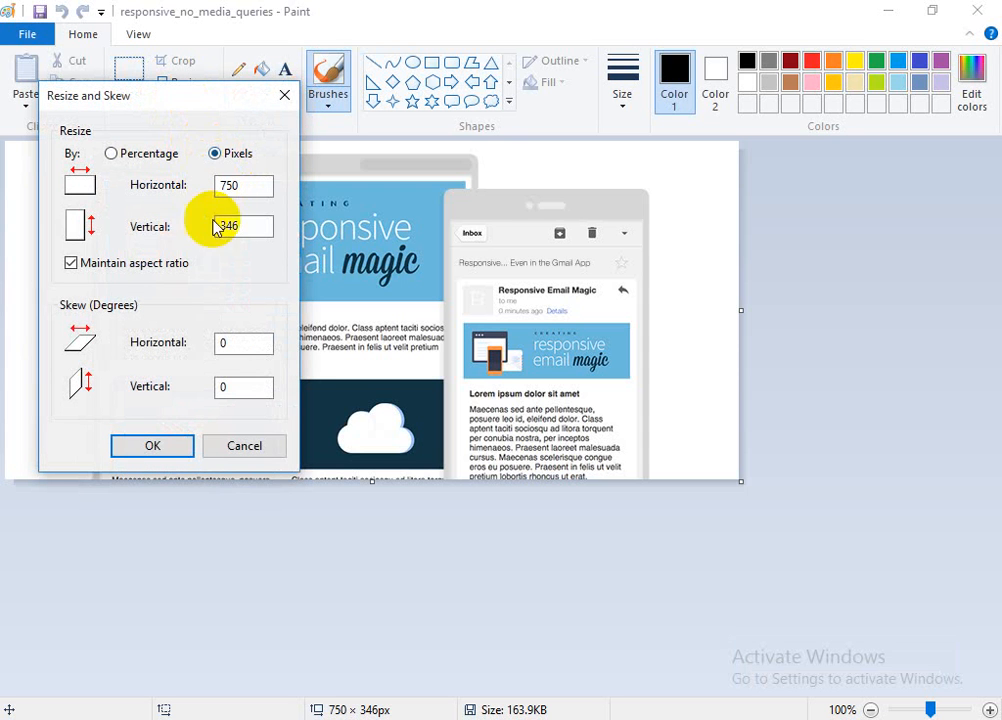
pyautogui.click(70, 262)
pyautogui.click(226, 225)
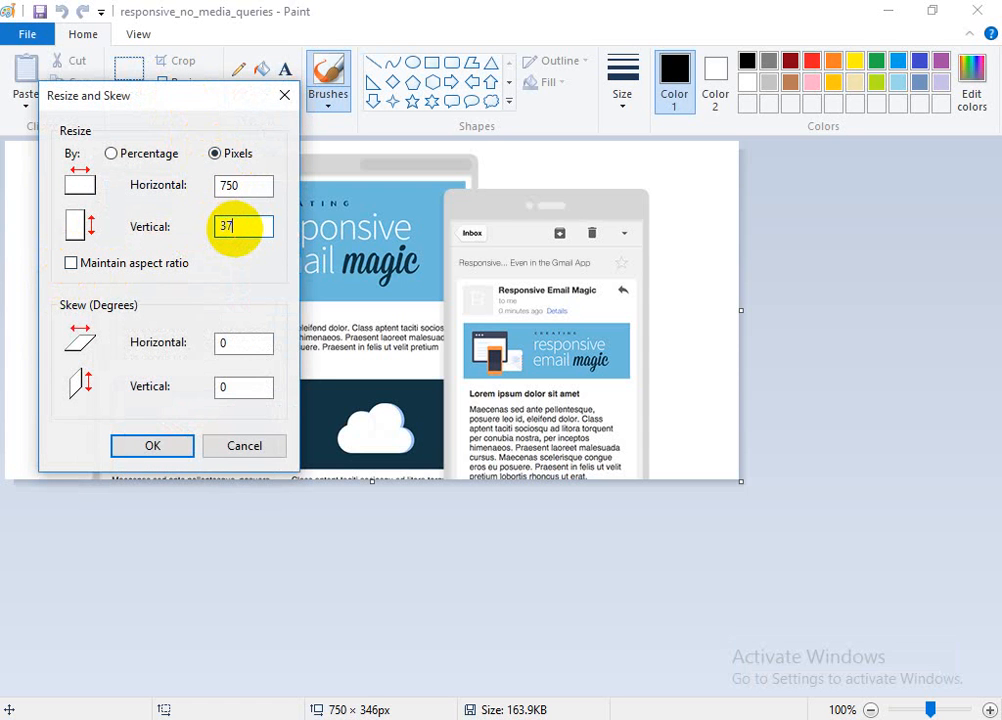
pyautogui.click(152, 446)
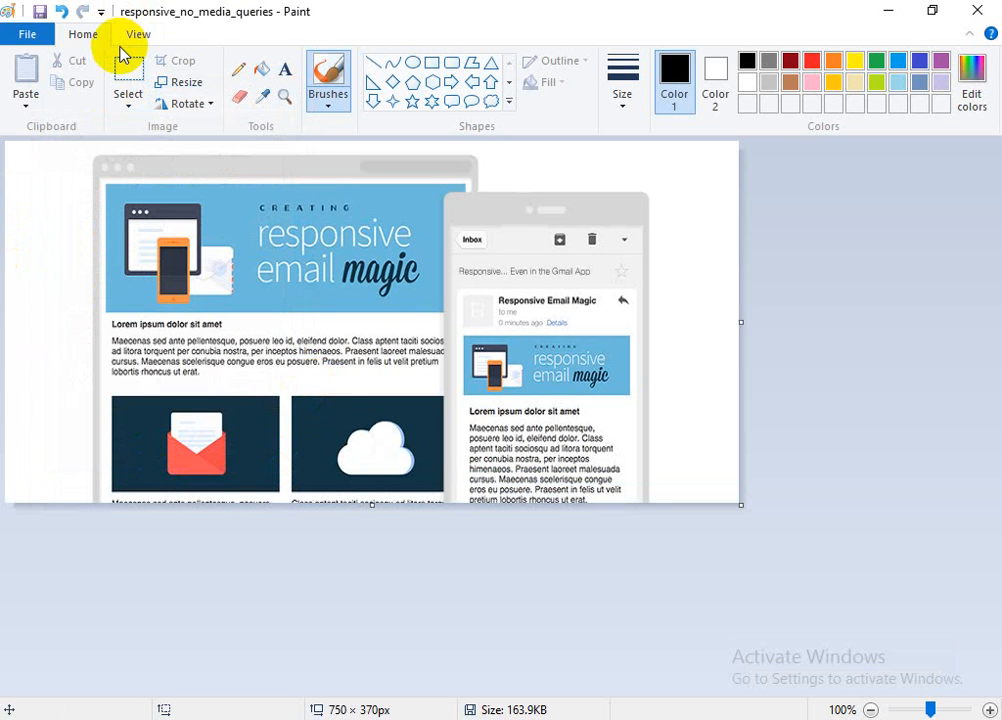
pyautogui.click(968, 12)
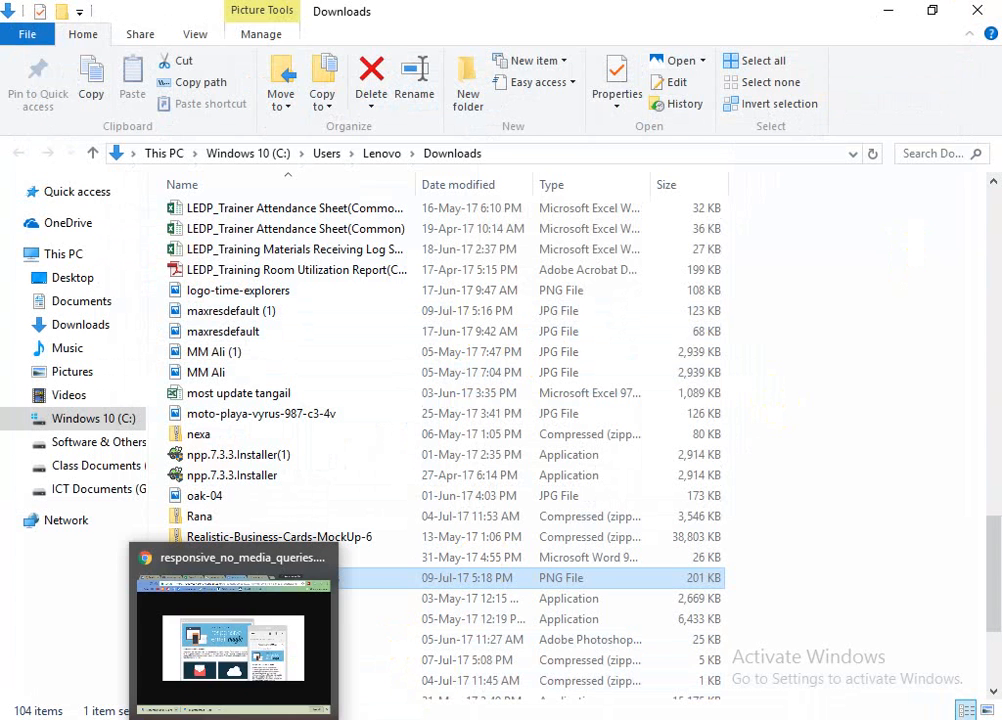
# Return to the Fiverr gig page in Chrome and try to add the resized responsive_no_media_queries from Downloads as the second gig photo
pyautogui.click(160, 719)
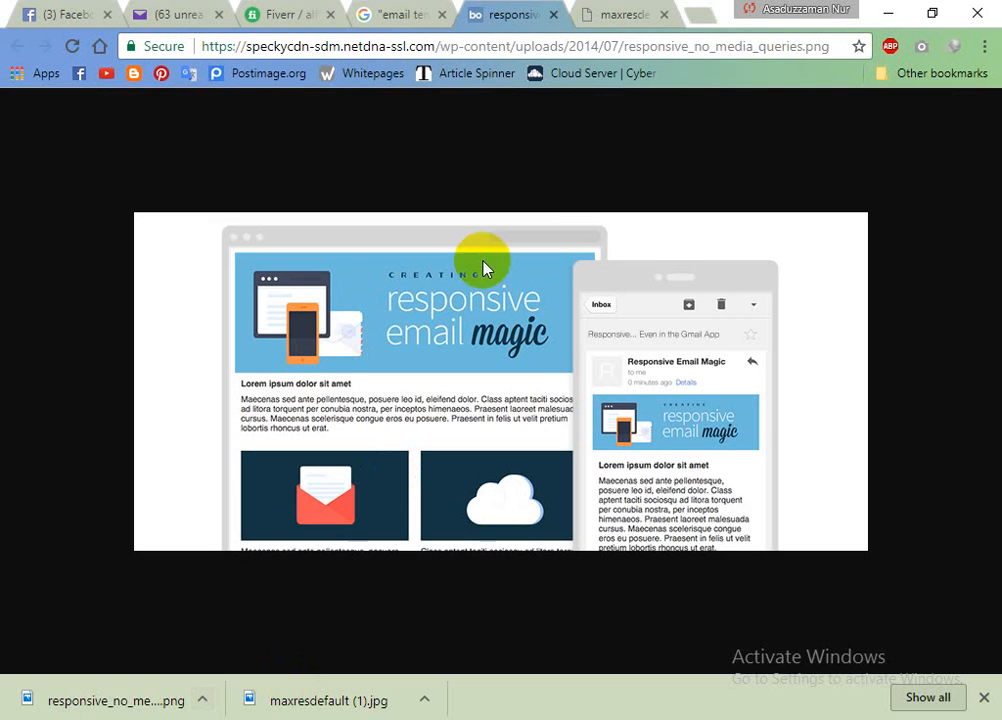
pyautogui.click(275, 10)
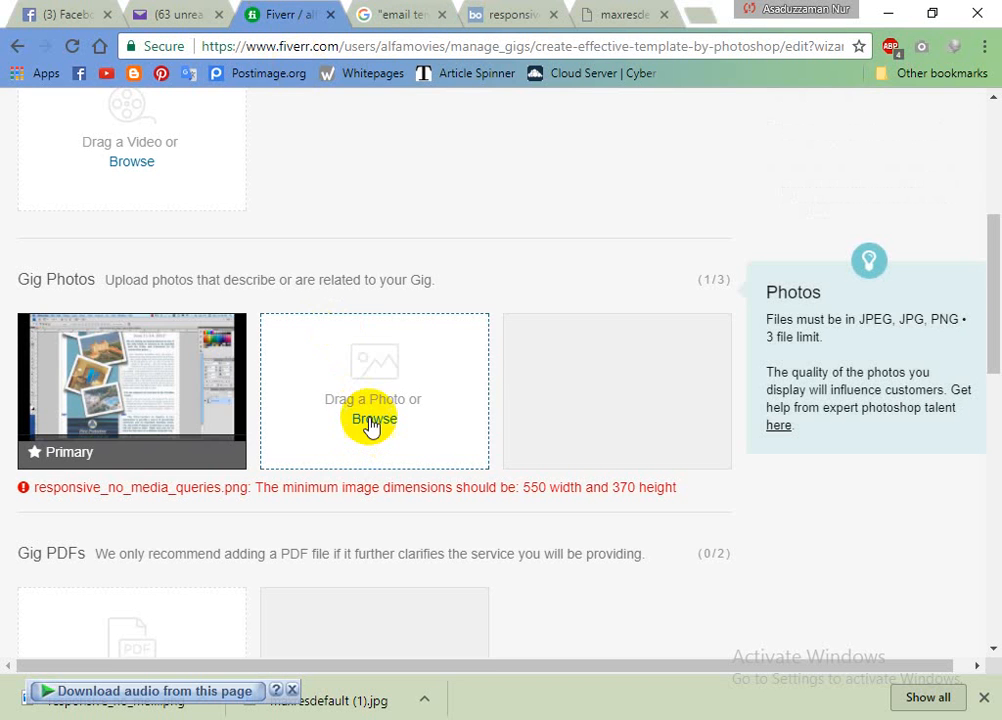
pyautogui.click(372, 420)
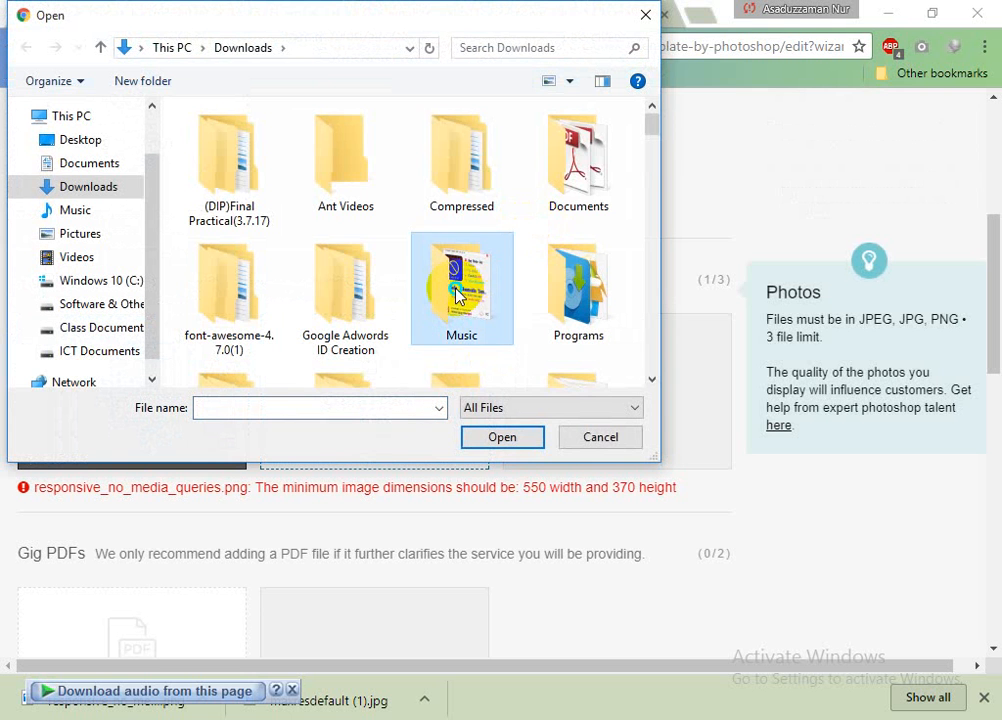
pyautogui.rightClick(456, 292)
pyautogui.click(385, 292)
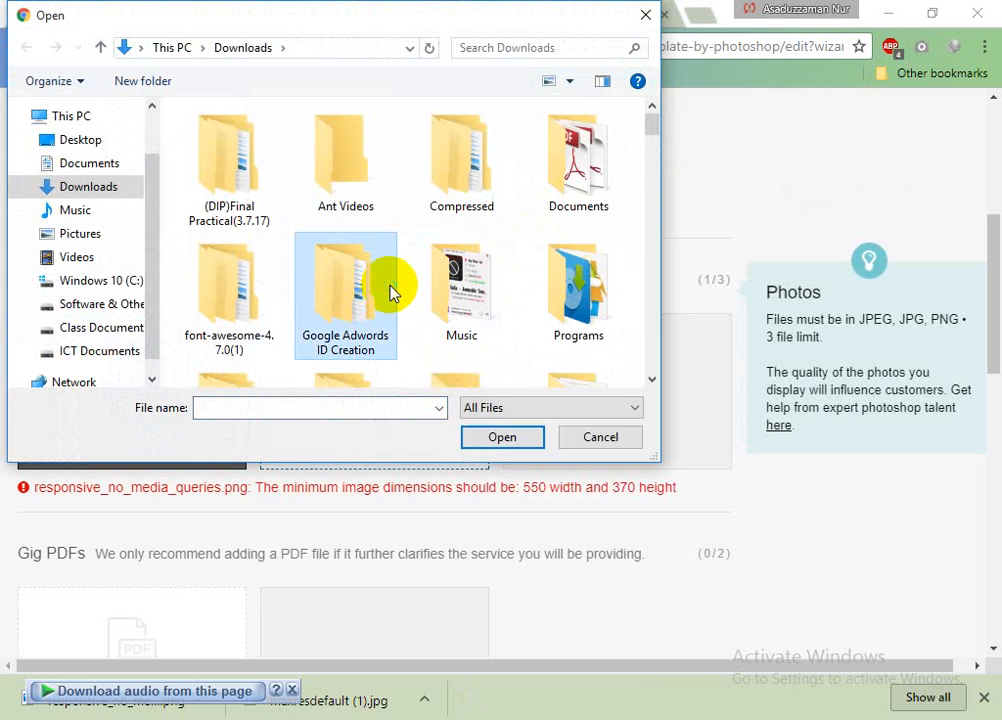
pyautogui.rightClick(396, 291)
pyautogui.click(376, 264)
pyautogui.scroll(-3, 378, 272)
pyautogui.scroll(-15, 376, 272)
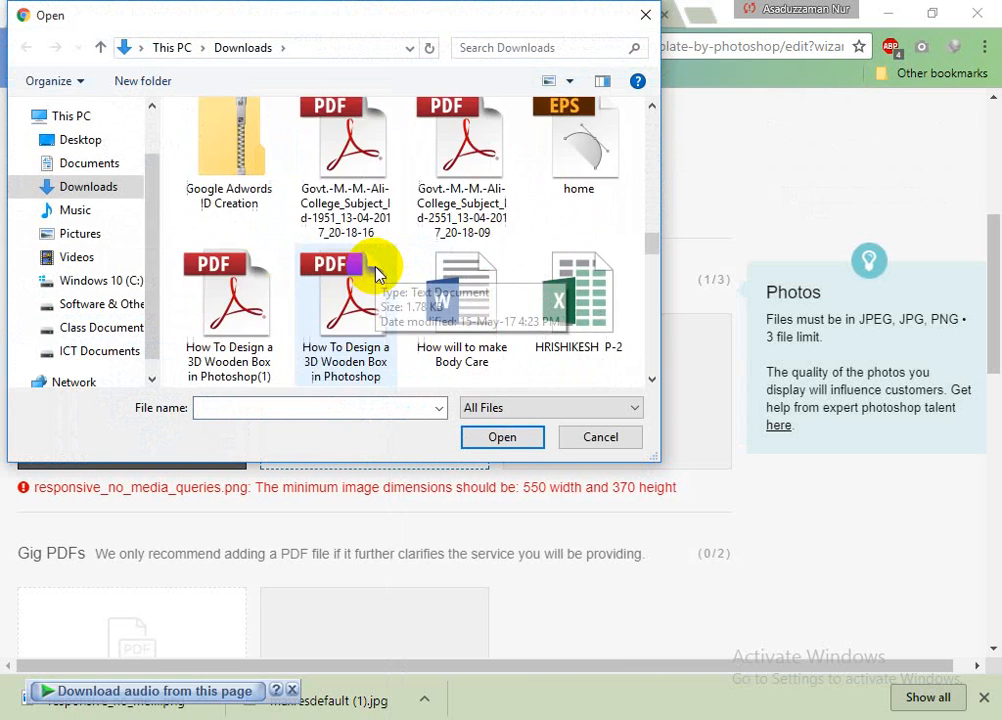
pyautogui.scroll(1, 380, 268)
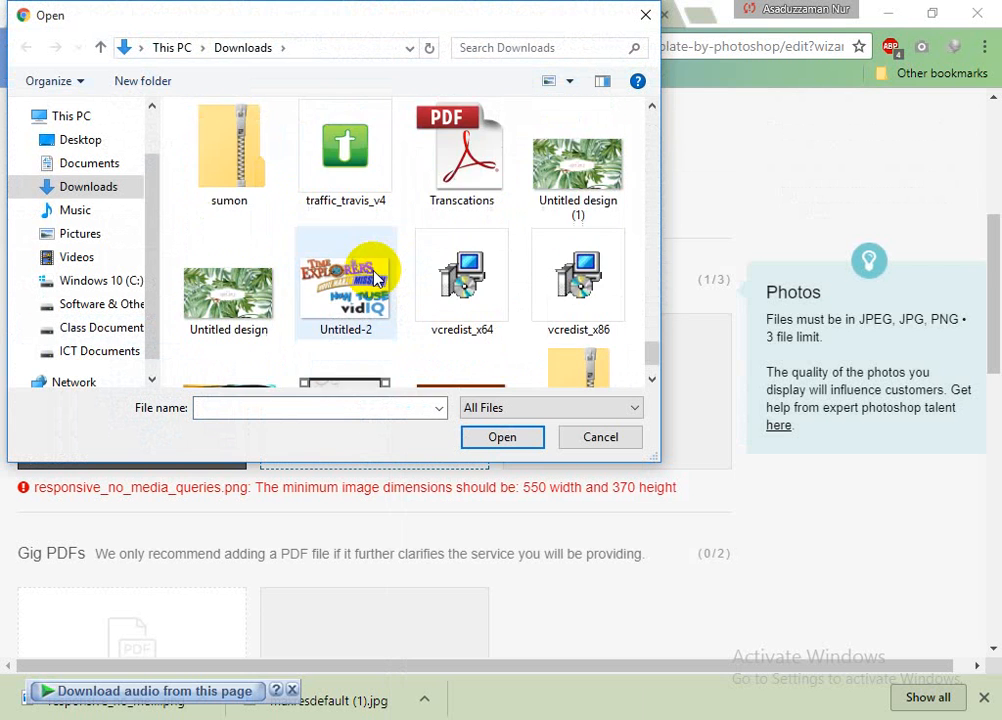
pyautogui.scroll(2, 498, 263)
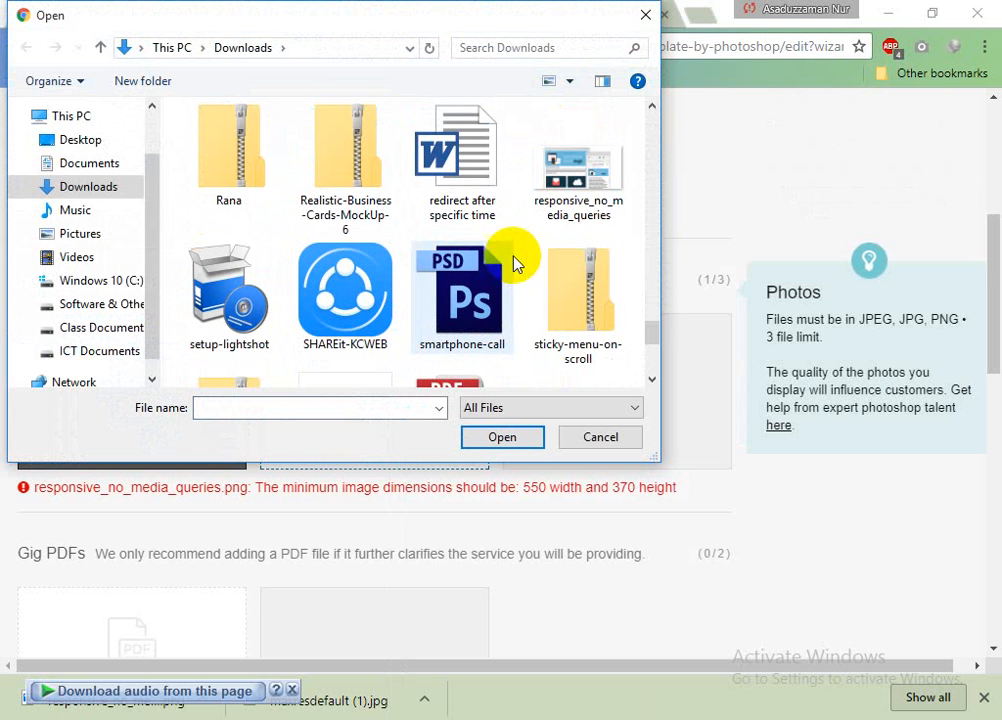
pyautogui.click(606, 170)
pyautogui.scroll(1, 610, 176)
pyautogui.click(612, 180)
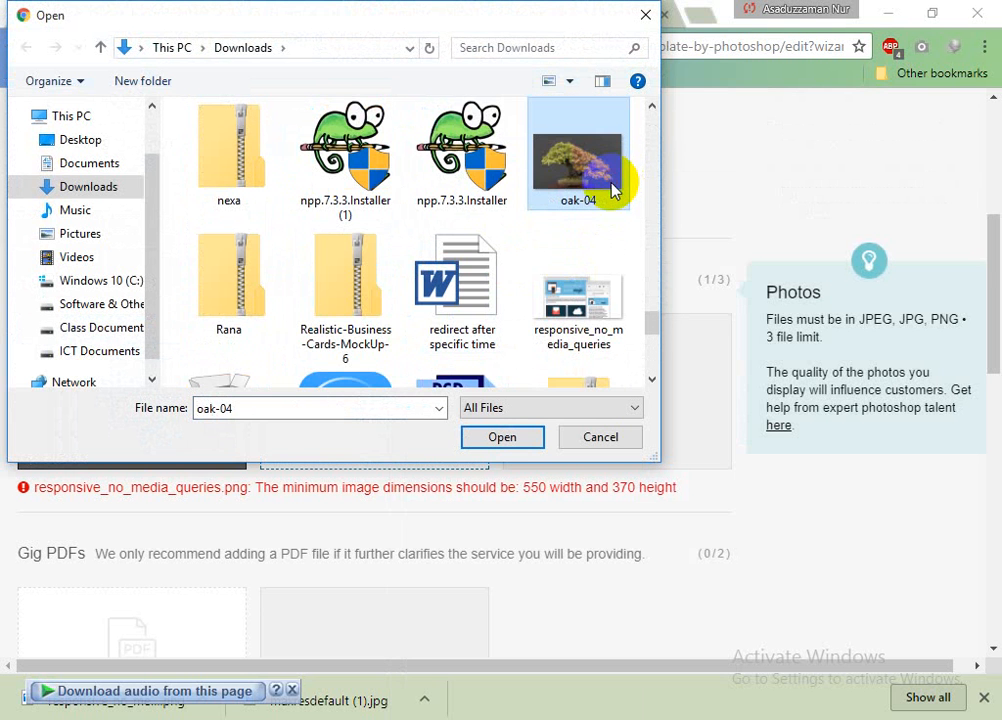
pyautogui.doubleClick(580, 275)
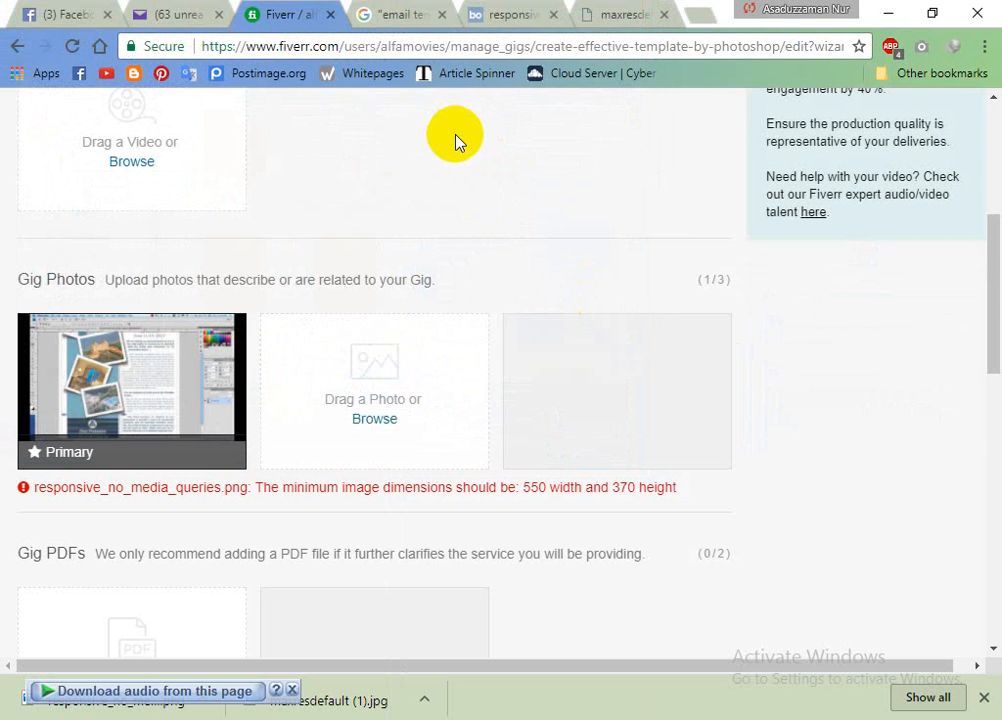
# Try again to upload responsive_no_media_queries from Downloads into the second gig photo slot
pyautogui.scroll(-2, 460, 172)
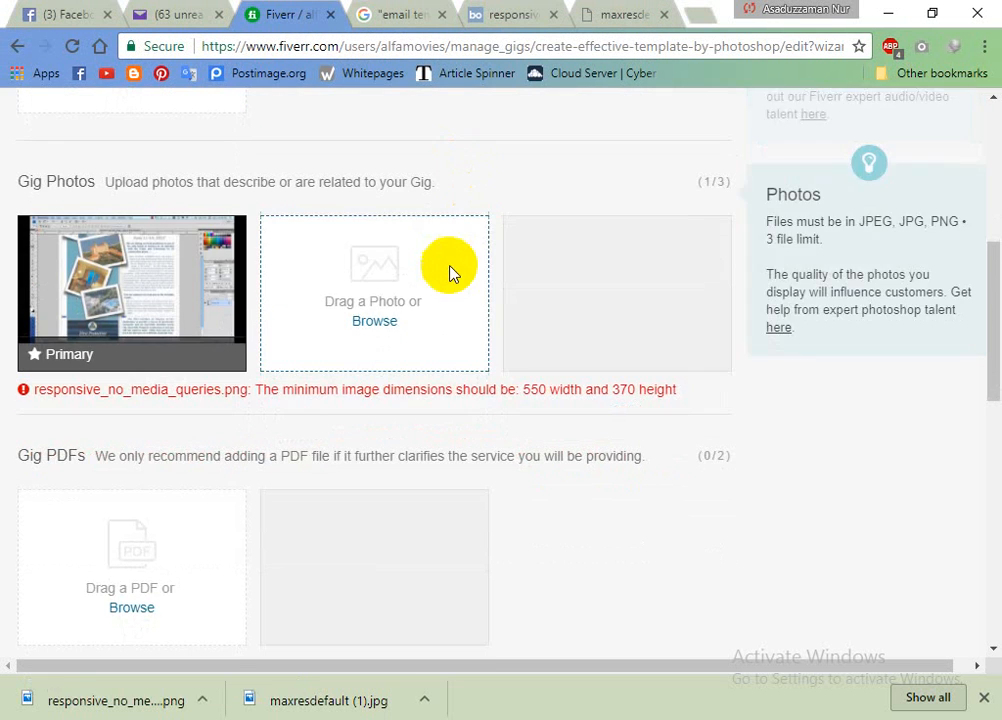
pyautogui.click(377, 320)
pyautogui.scroll(-10, 571, 286)
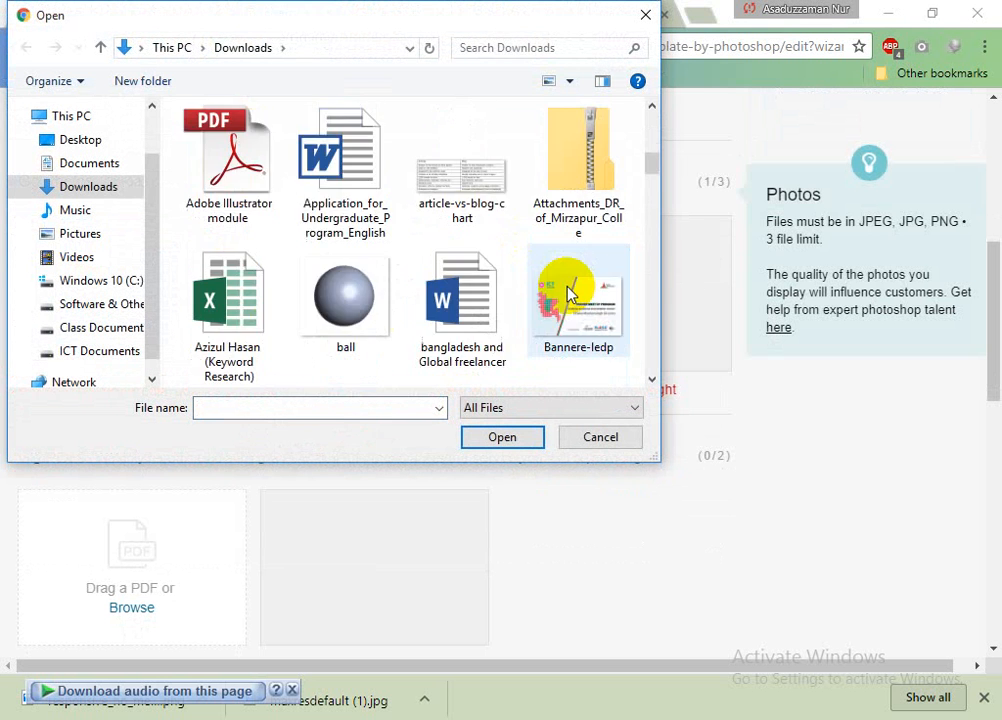
pyautogui.scroll(-5, 571, 291)
pyautogui.scroll(1, 573, 291)
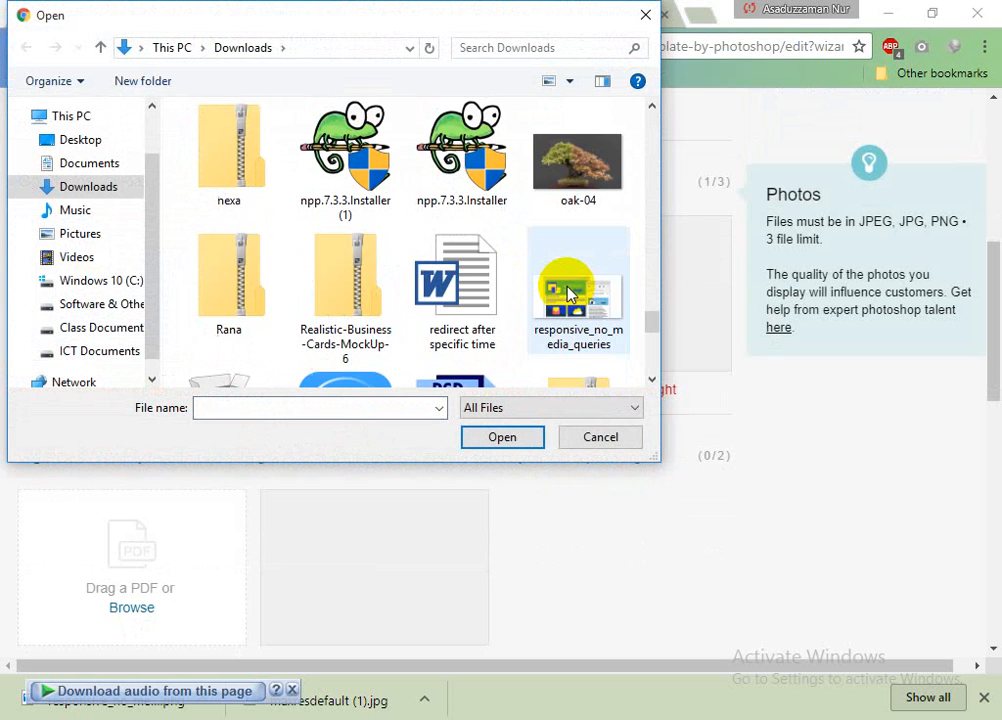
pyautogui.doubleClick(570, 290)
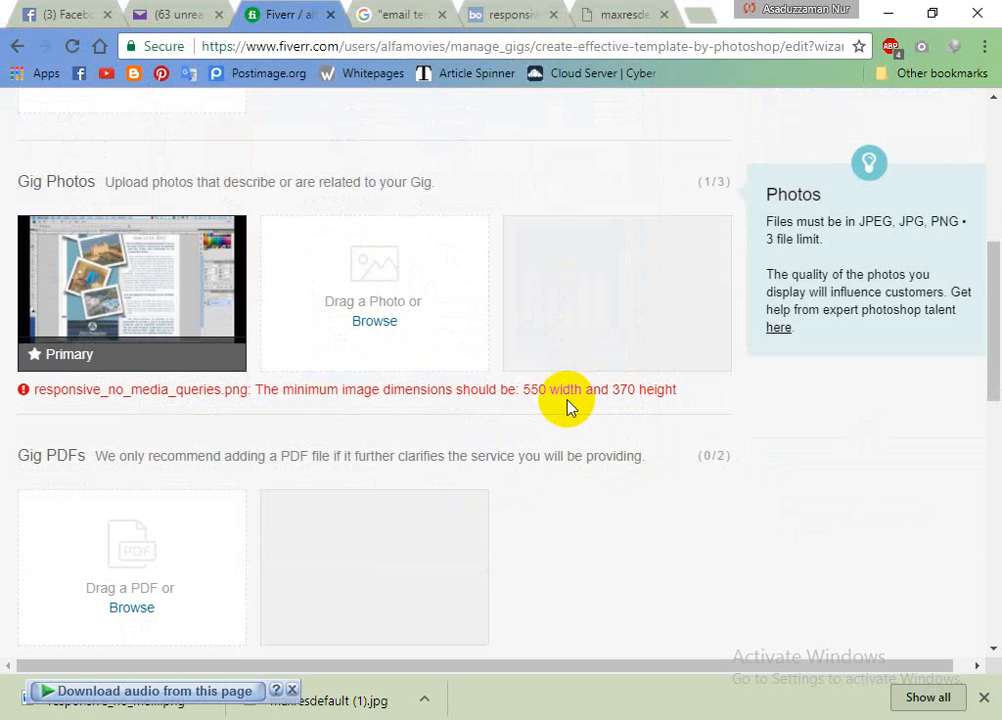
# Switch to the Downloads folder and check the dimensions of responsive_no_media_queries in its file properties
pyautogui.hotkey('alt', 'Tab')
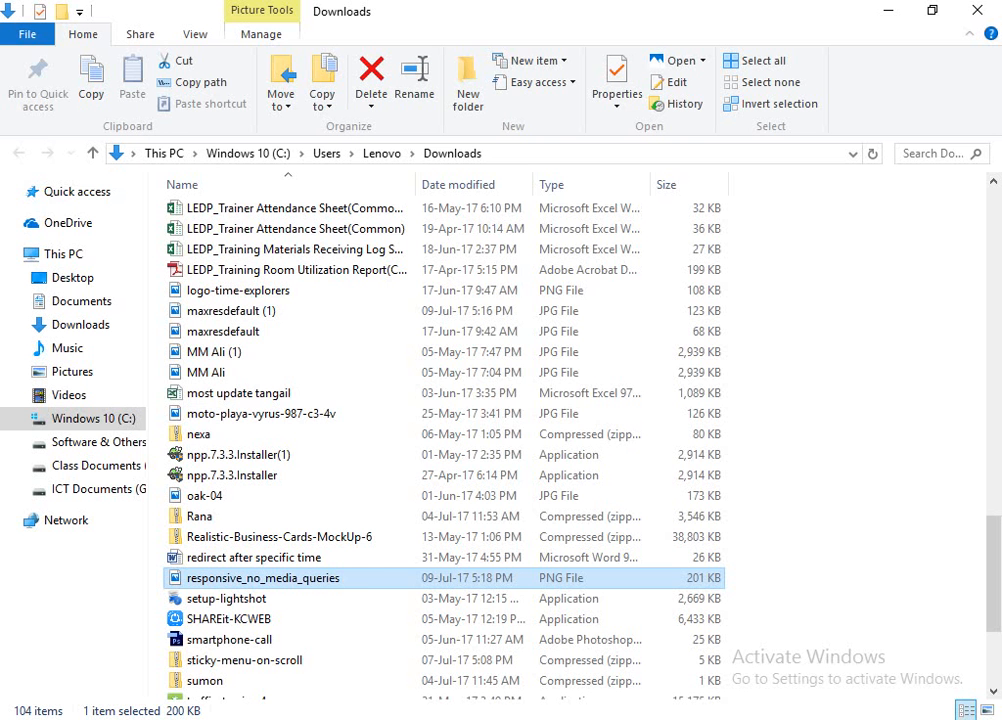
pyautogui.rightClick(268, 580)
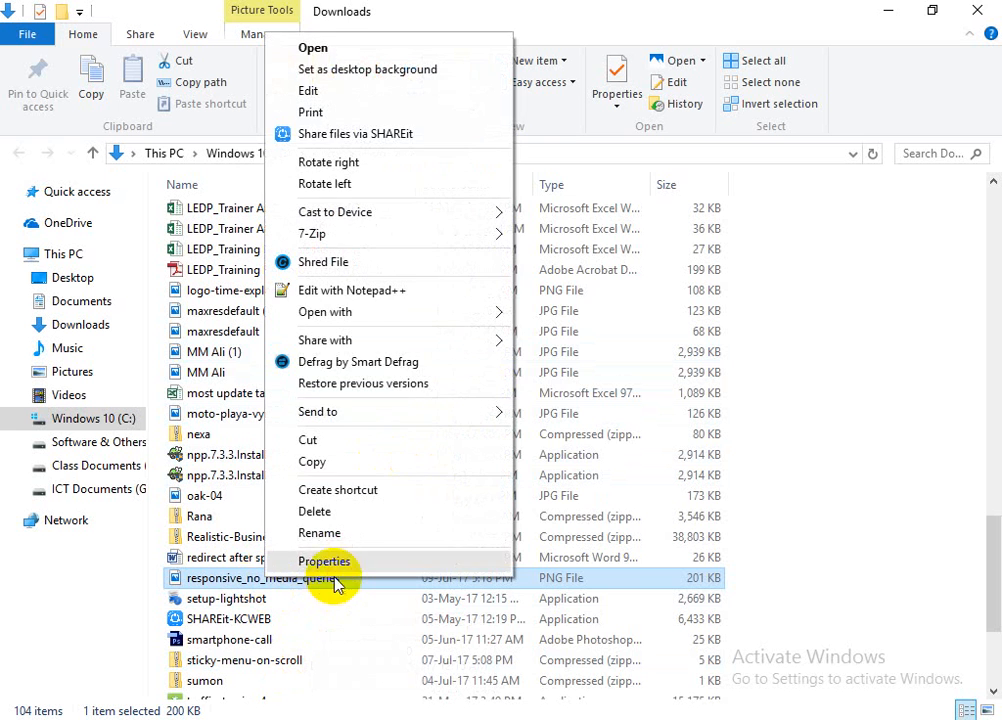
pyautogui.click(324, 561)
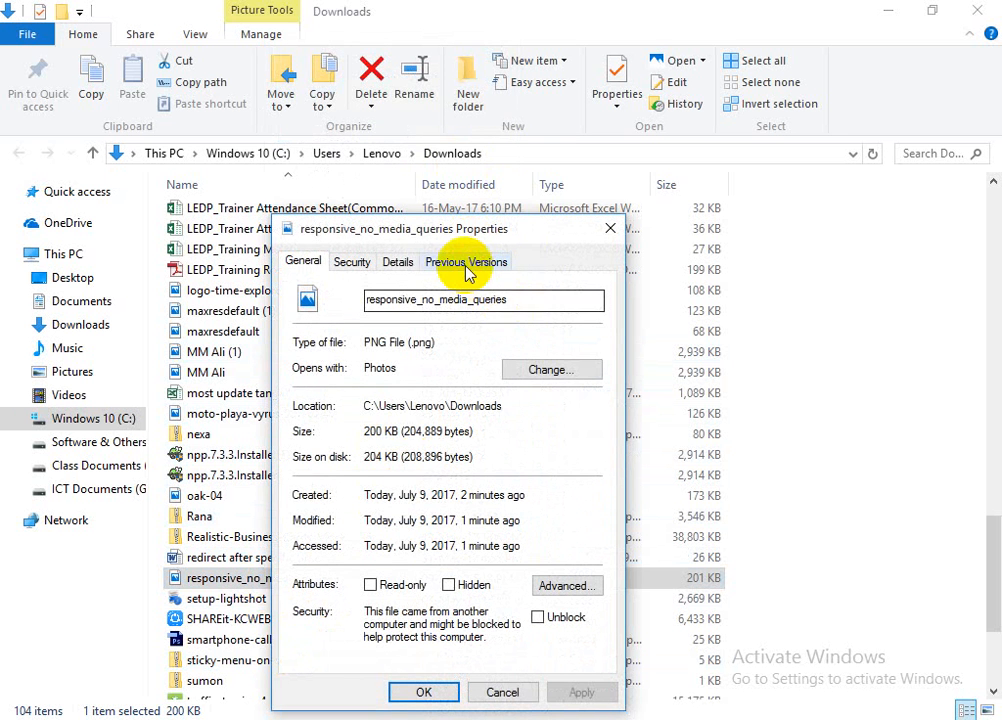
pyautogui.click(397, 262)
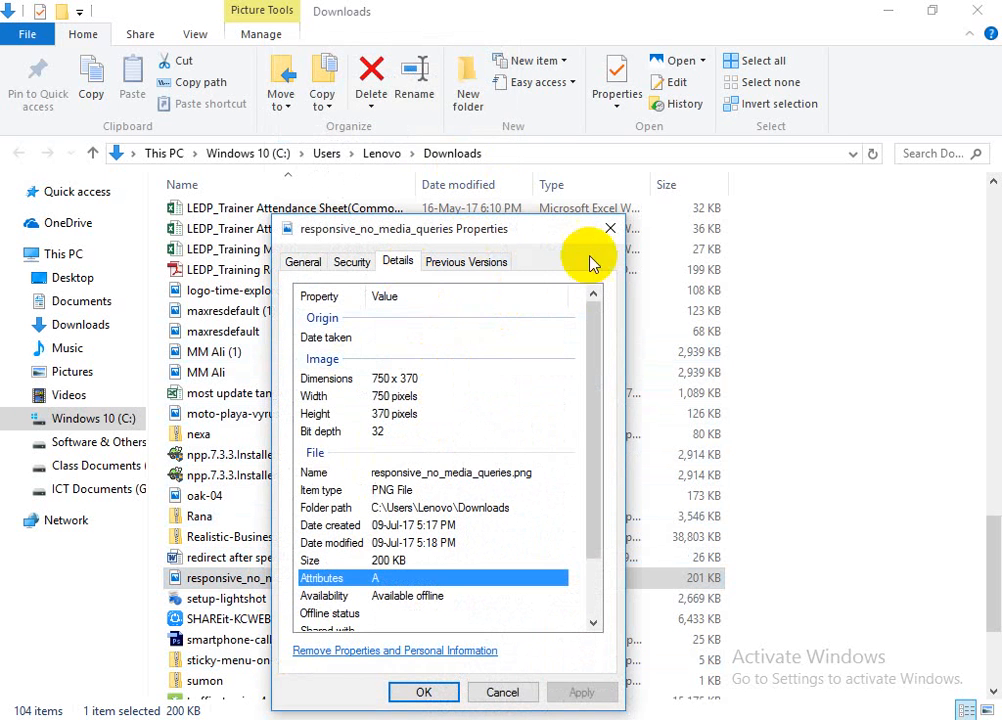
pyautogui.click(610, 228)
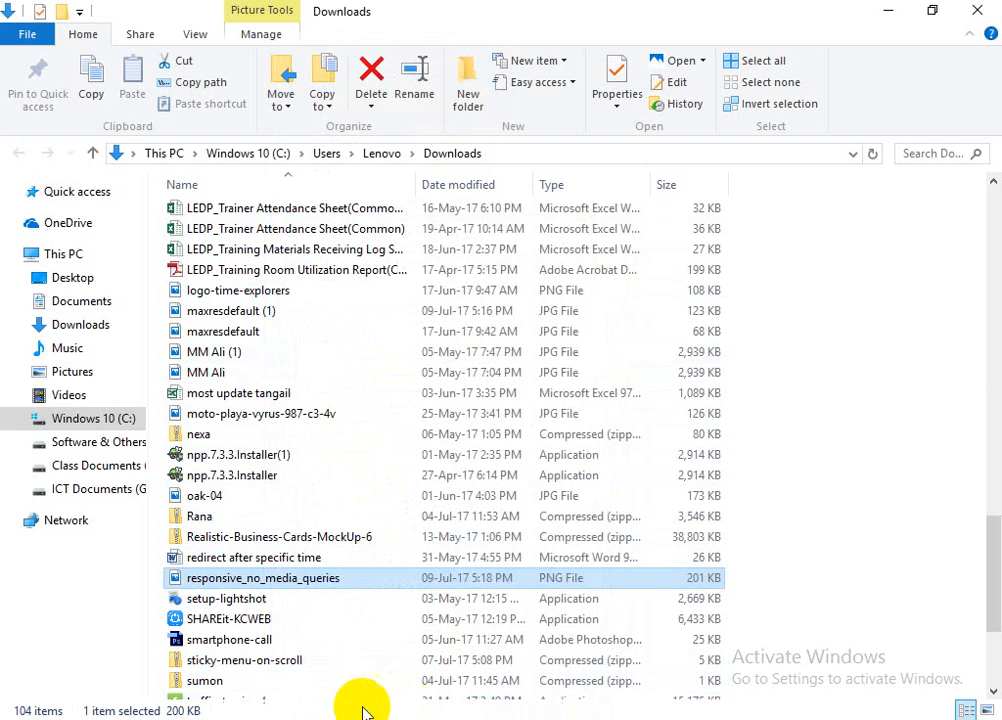
# Return to Chrome and close the browser tabs showing the responsive_no_media_queries and maxresdefault images
pyautogui.hotkey('alt', 'Tab')
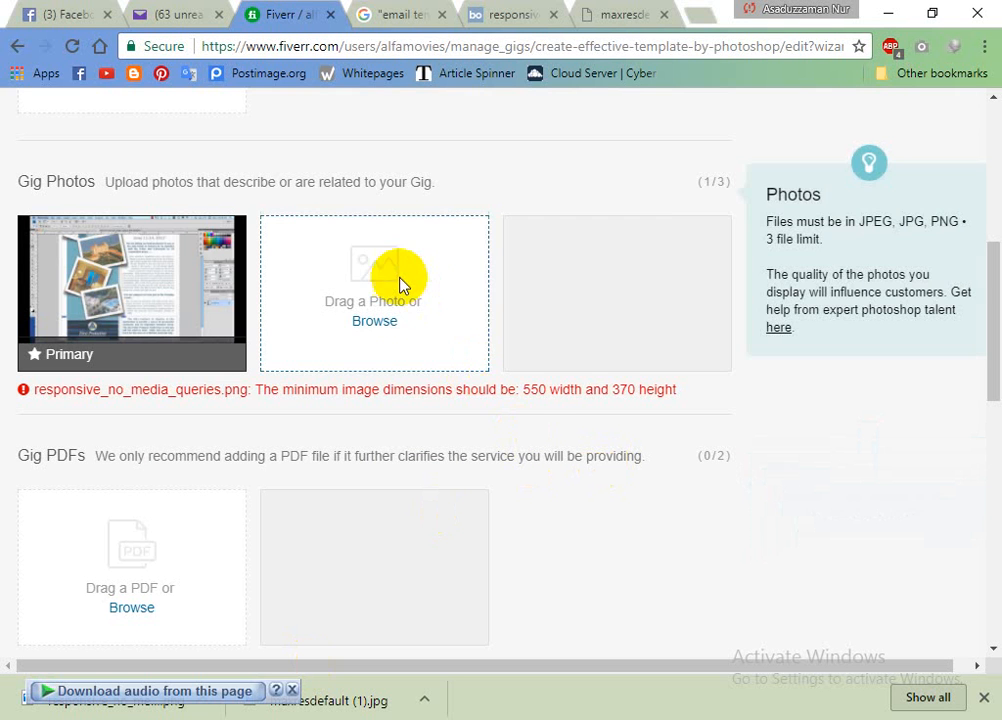
pyautogui.click(516, 12)
pyautogui.click(553, 14)
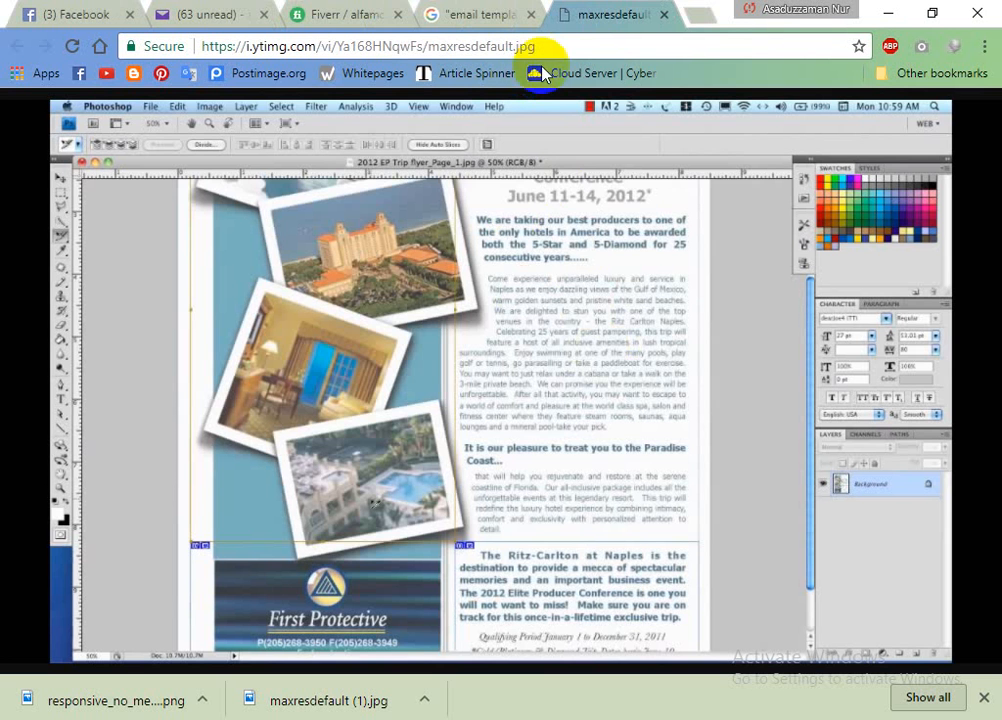
pyautogui.click(665, 15)
# Open Google's advanced image search for the "email template" logo results
pyautogui.scroll(5, 537, 244)
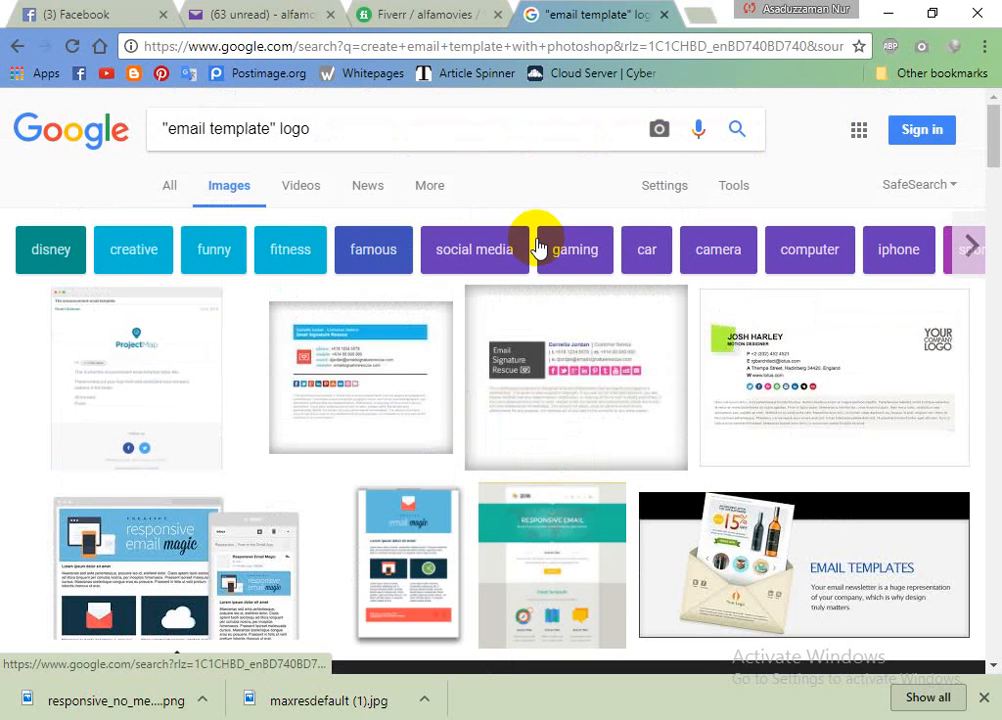
pyautogui.click(664, 187)
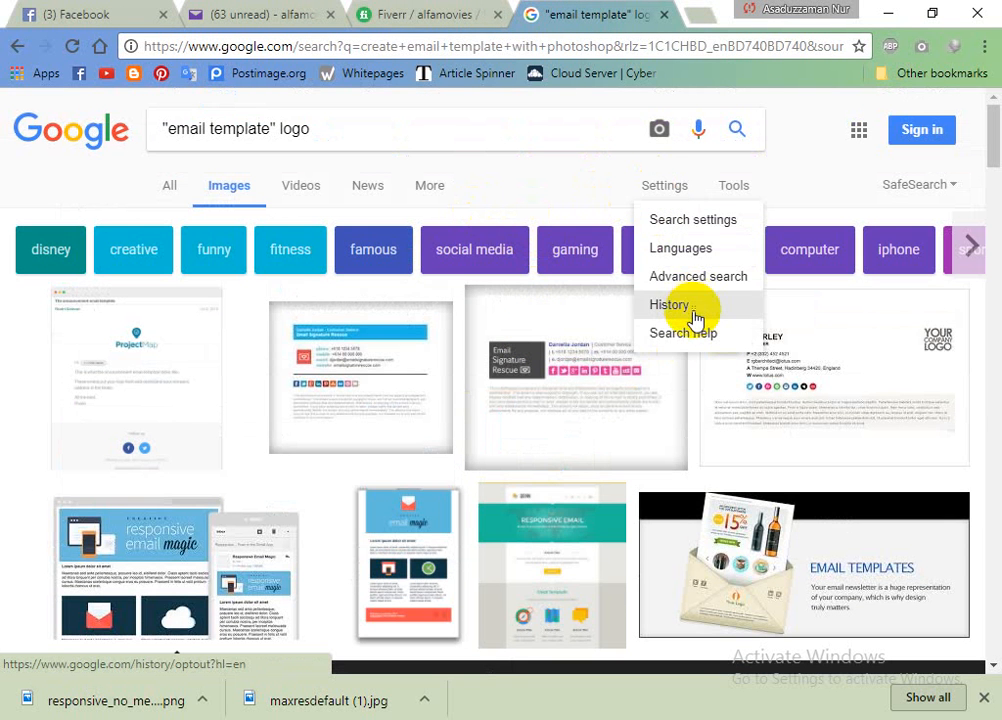
pyautogui.click(700, 277)
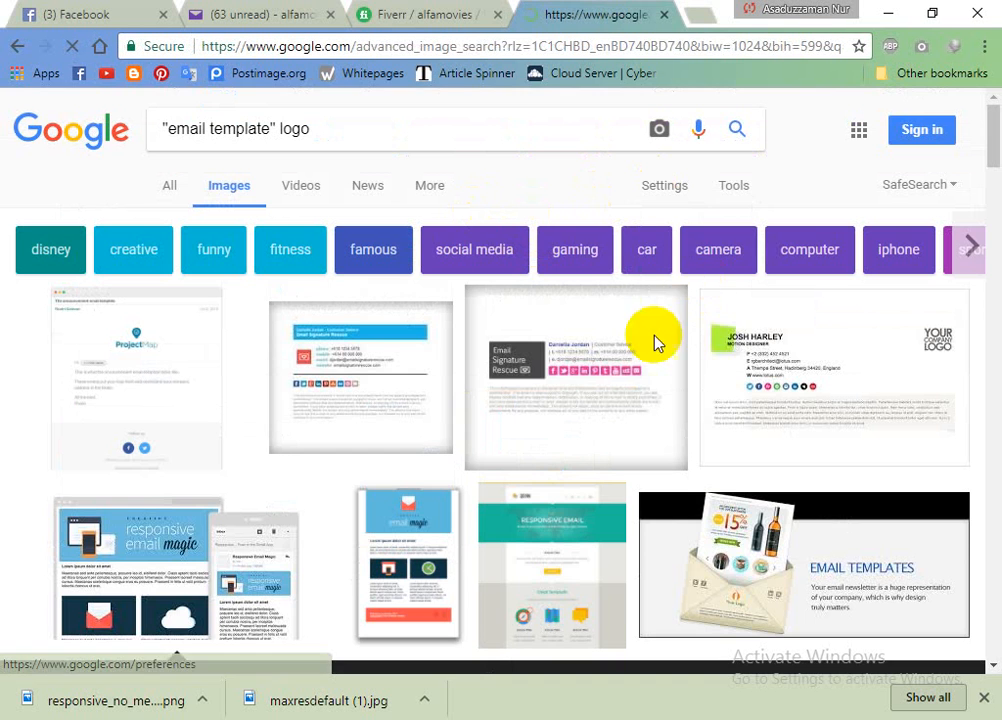
# Set the advanced image search's aspect ratio to Wide and run the search for "email template" logo images
pyautogui.scroll(-3, 400, 395)
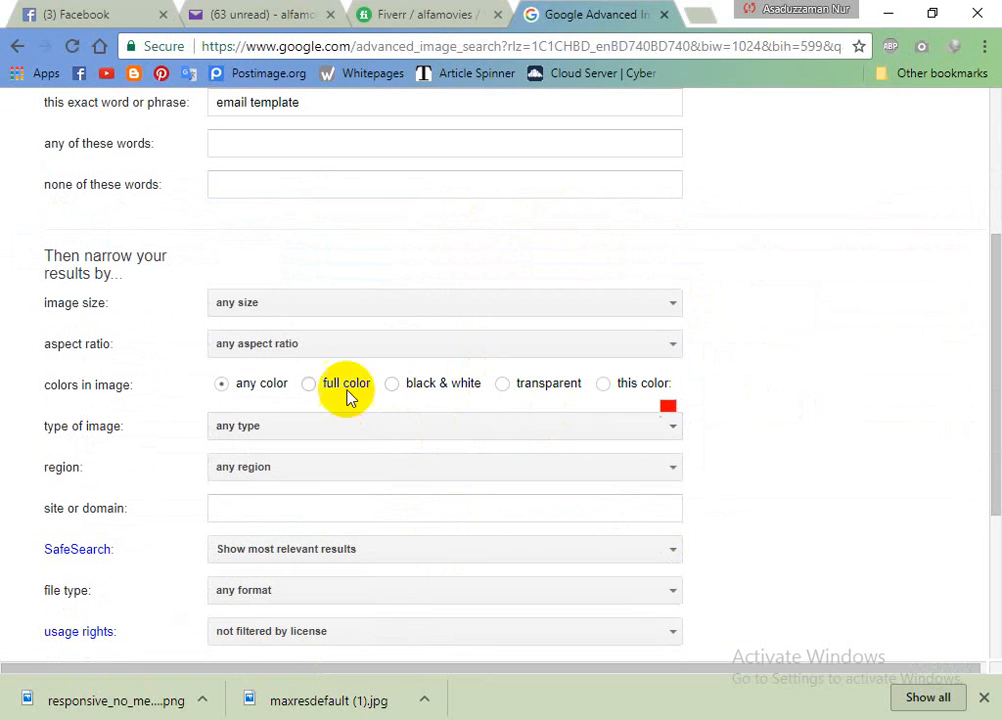
pyautogui.click(360, 351)
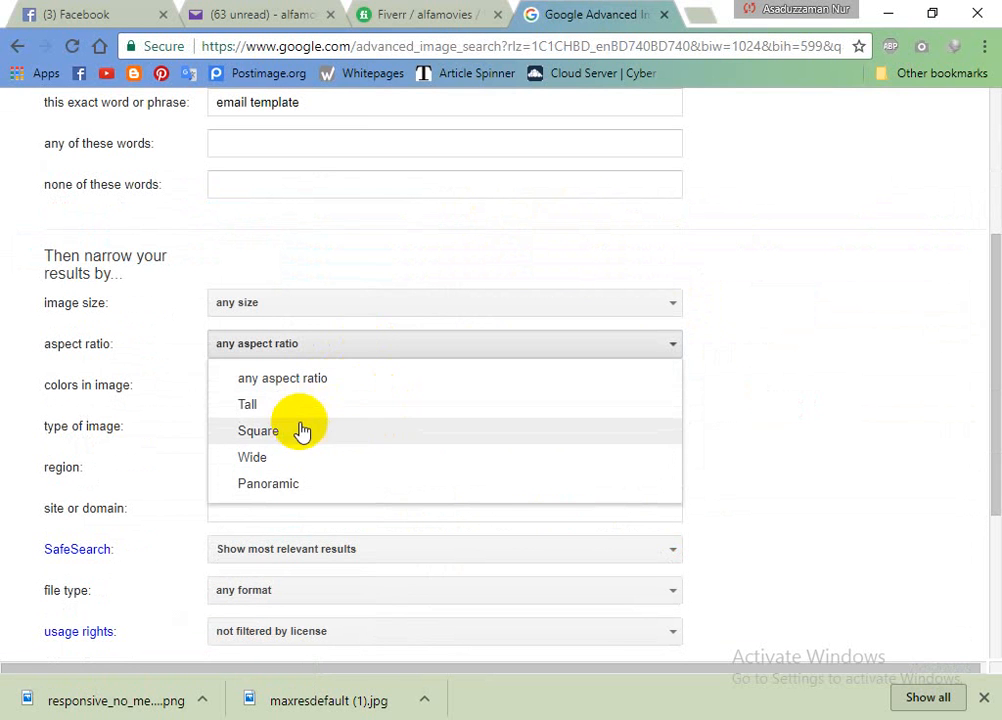
pyautogui.click(772, 436)
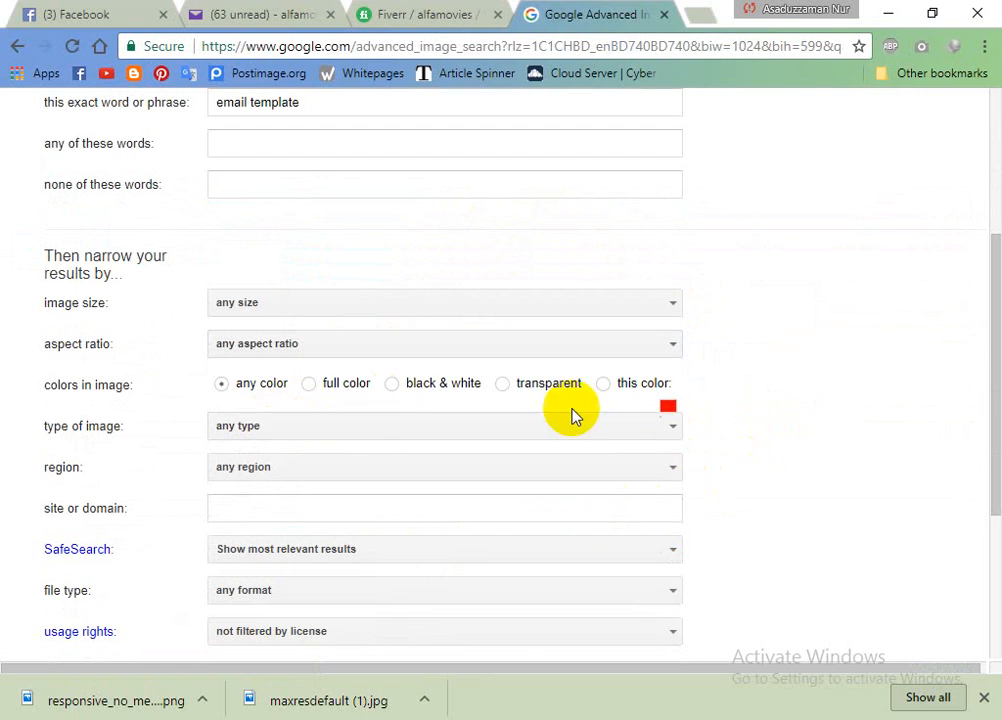
pyautogui.scroll(-2, 650, 405)
pyautogui.scroll(1, 520, 330)
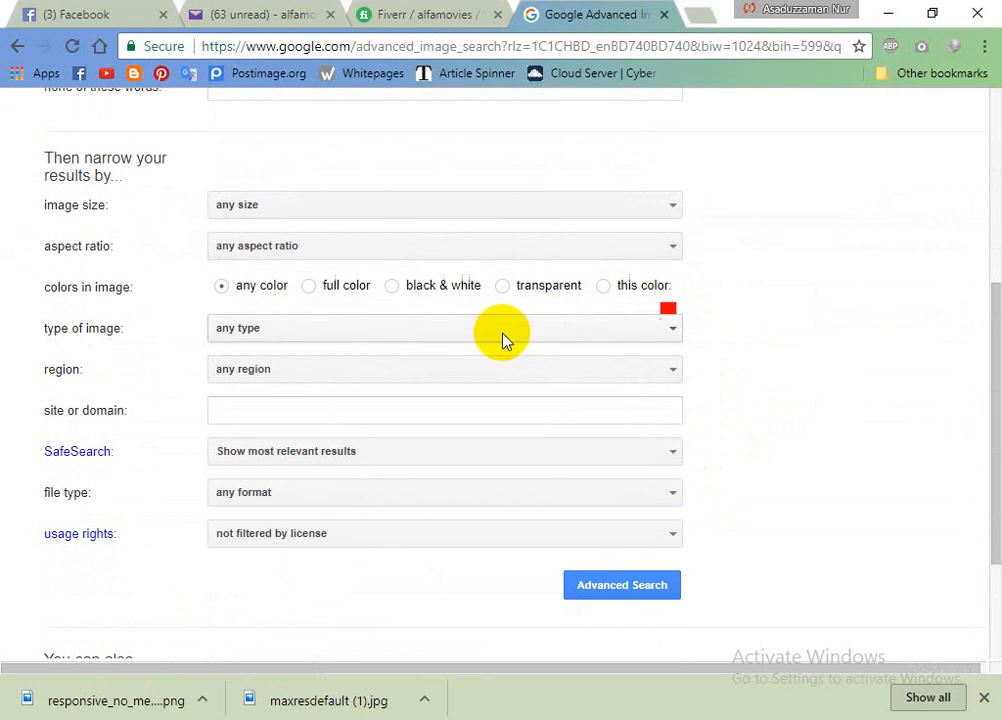
pyautogui.click(320, 250)
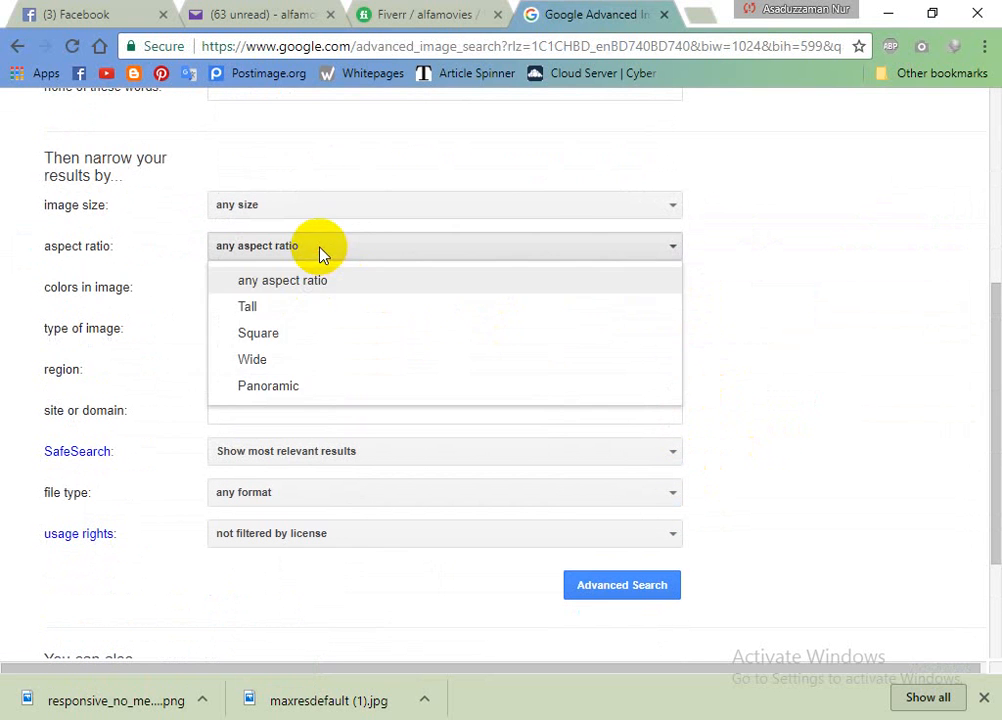
pyautogui.click(262, 361)
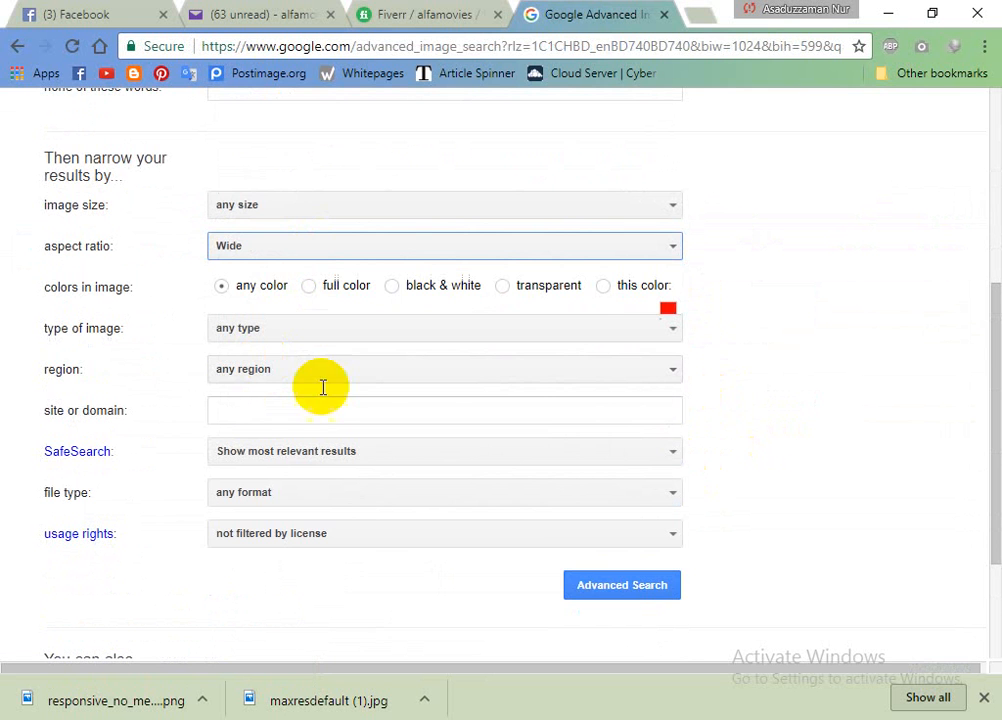
pyautogui.click(612, 590)
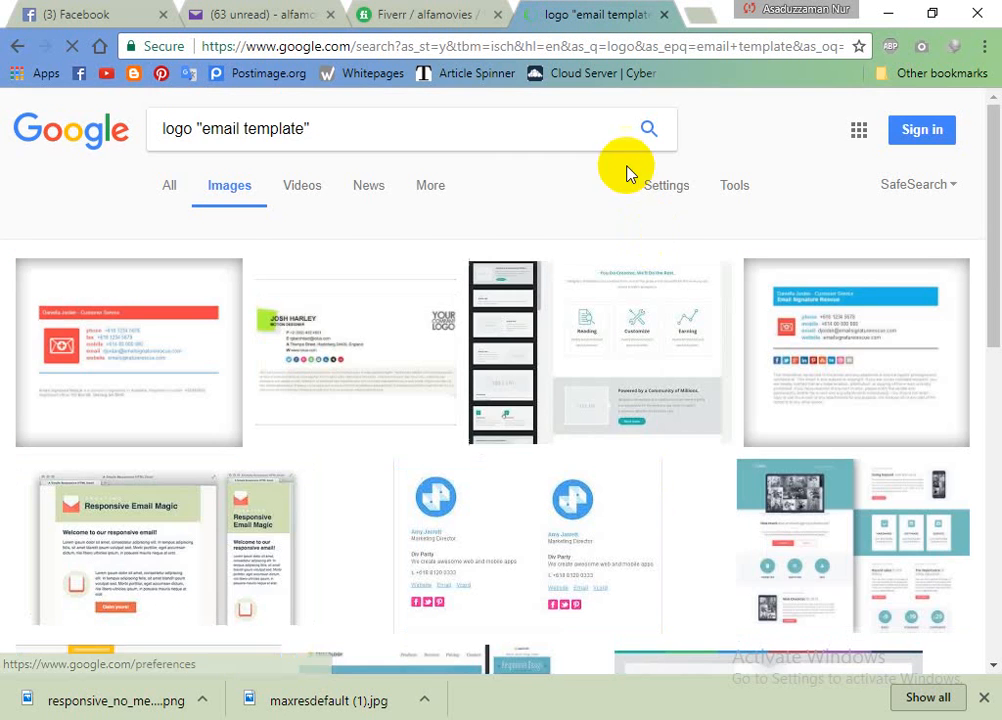
# Preview the Responsive Email Magic image among the wide results to check its dimensions, and close the preview
pyautogui.scroll(-3, 640, 263)
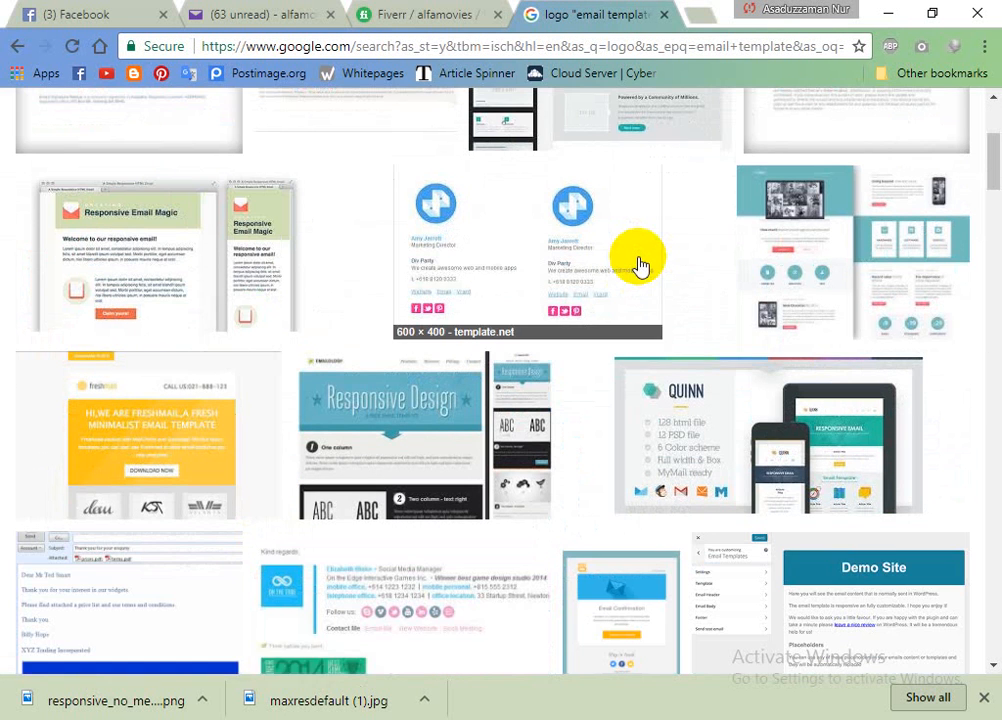
pyautogui.click(283, 220)
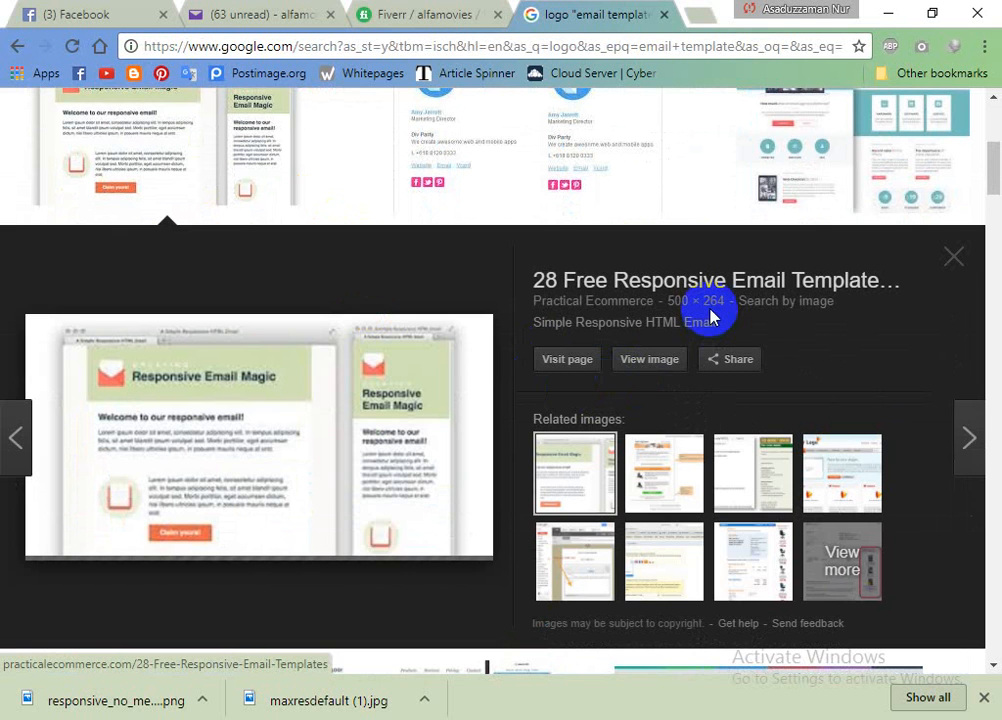
pyautogui.click(952, 260)
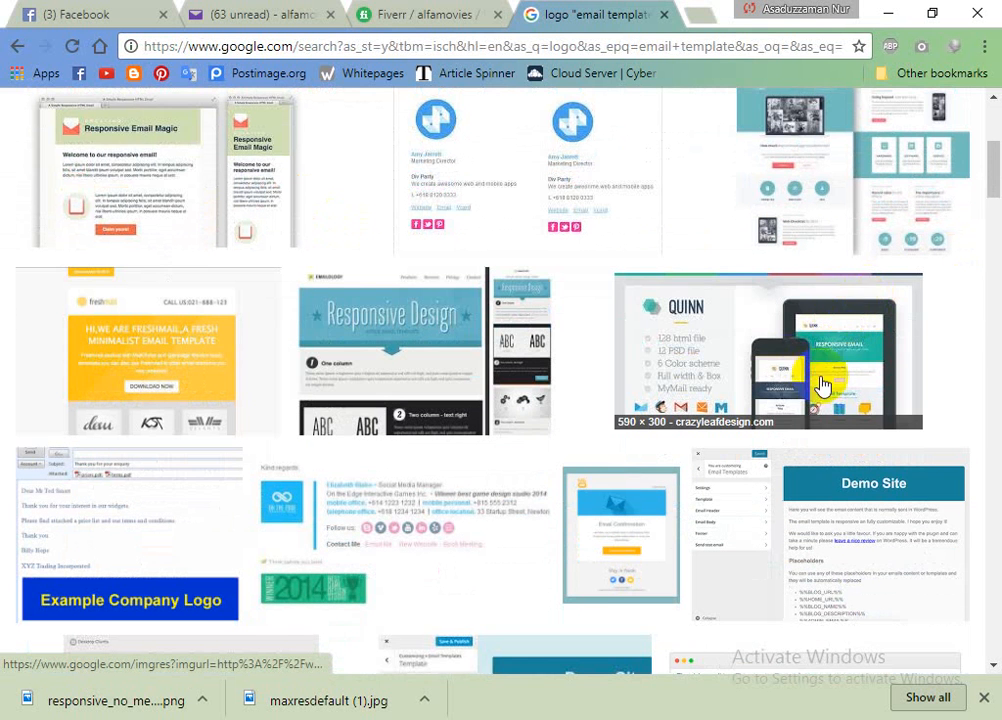
# Find the Holiday Email Template image, open it full size and save it to Downloads as cm-emailcovertemplate-holiday-1-
pyautogui.scroll(-1, 690, 358)
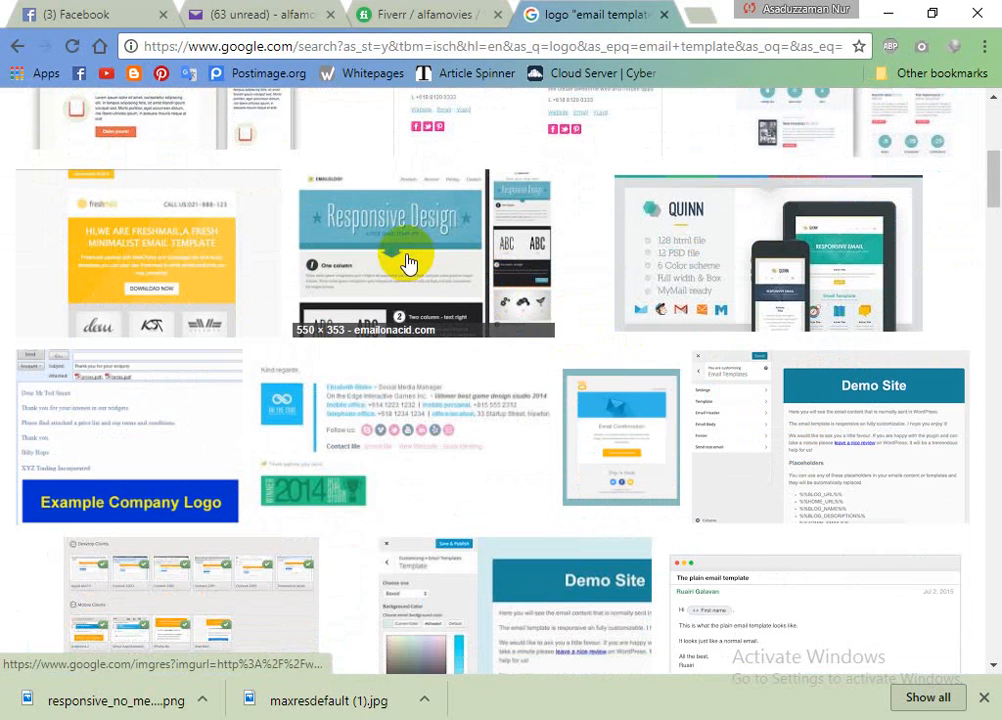
pyautogui.scroll(-2, 351, 306)
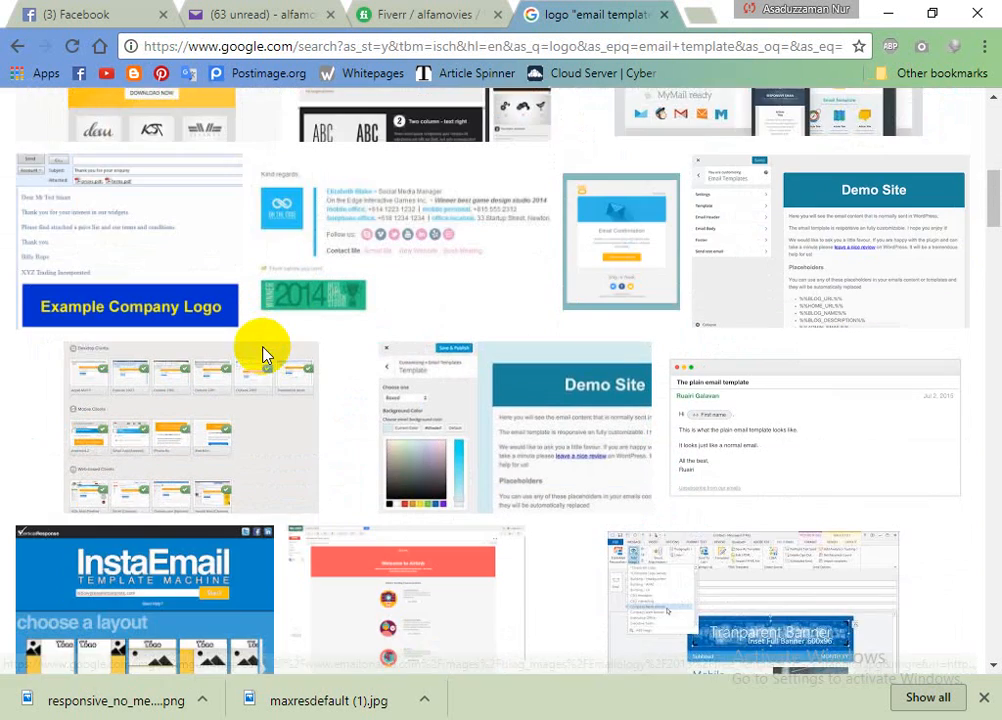
pyautogui.scroll(-3, 240, 350)
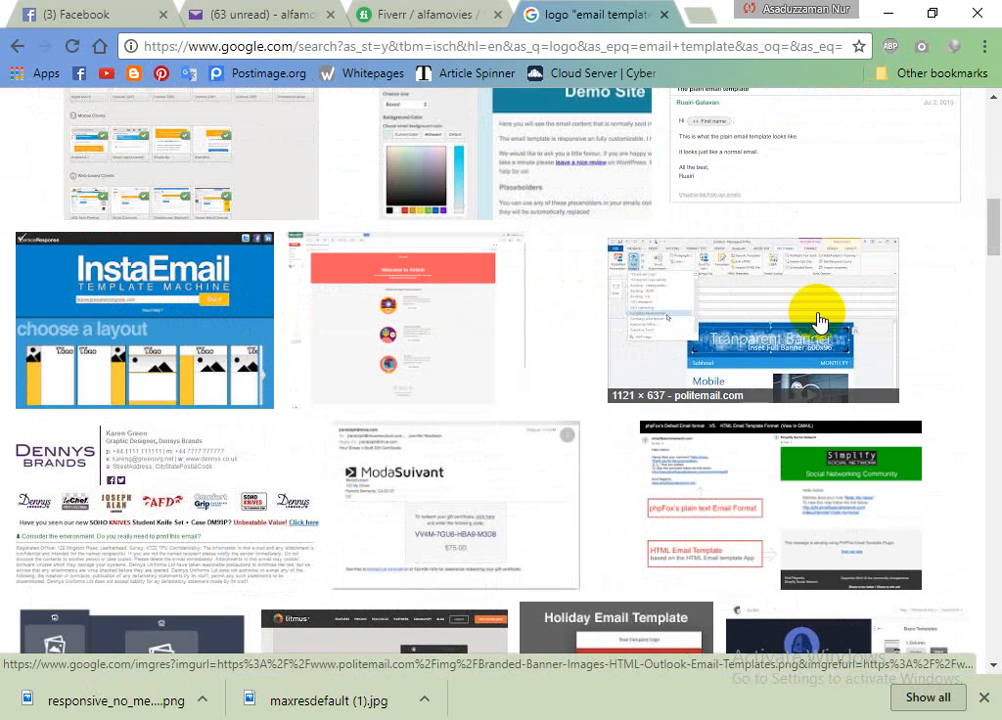
pyautogui.scroll(-2, 816, 320)
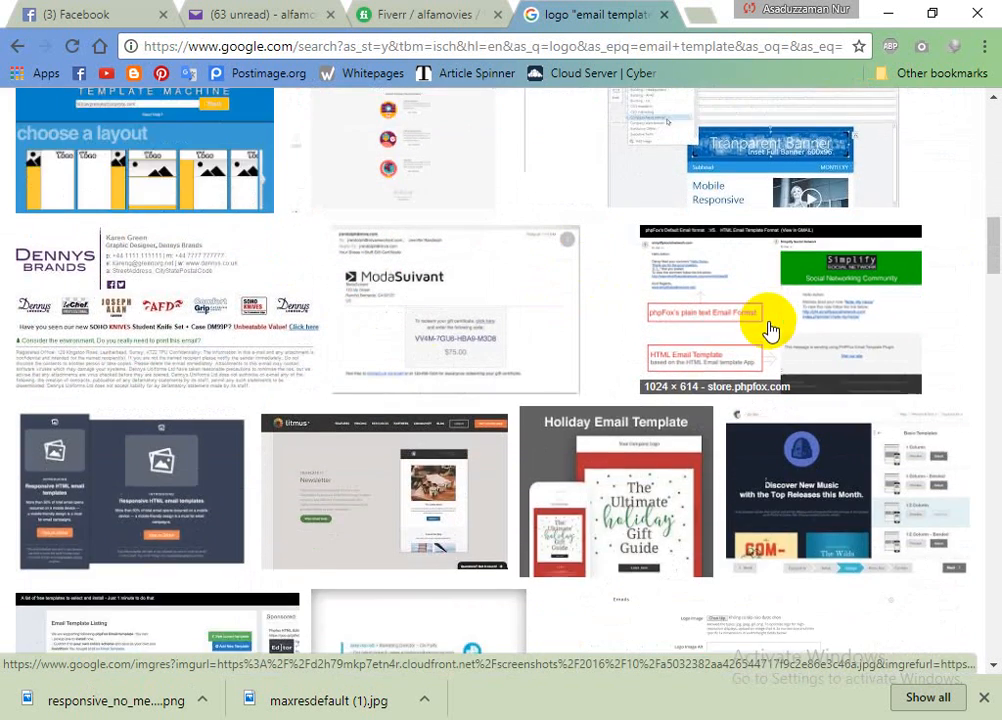
pyautogui.click(648, 483)
pyautogui.click(660, 360)
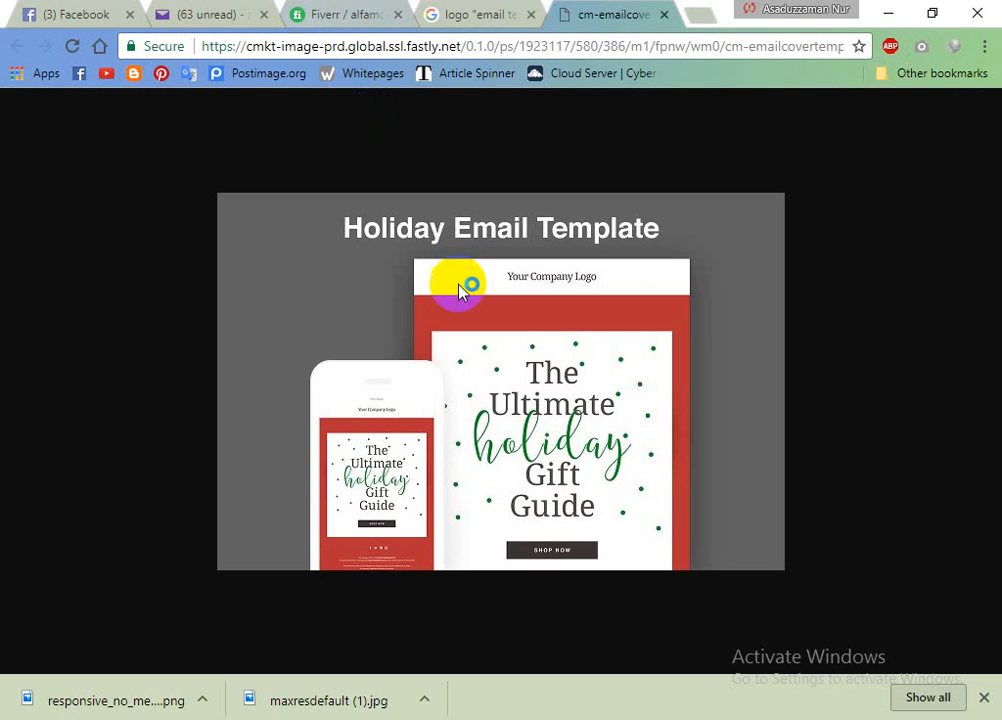
pyautogui.rightClick(456, 302)
pyautogui.click(526, 350)
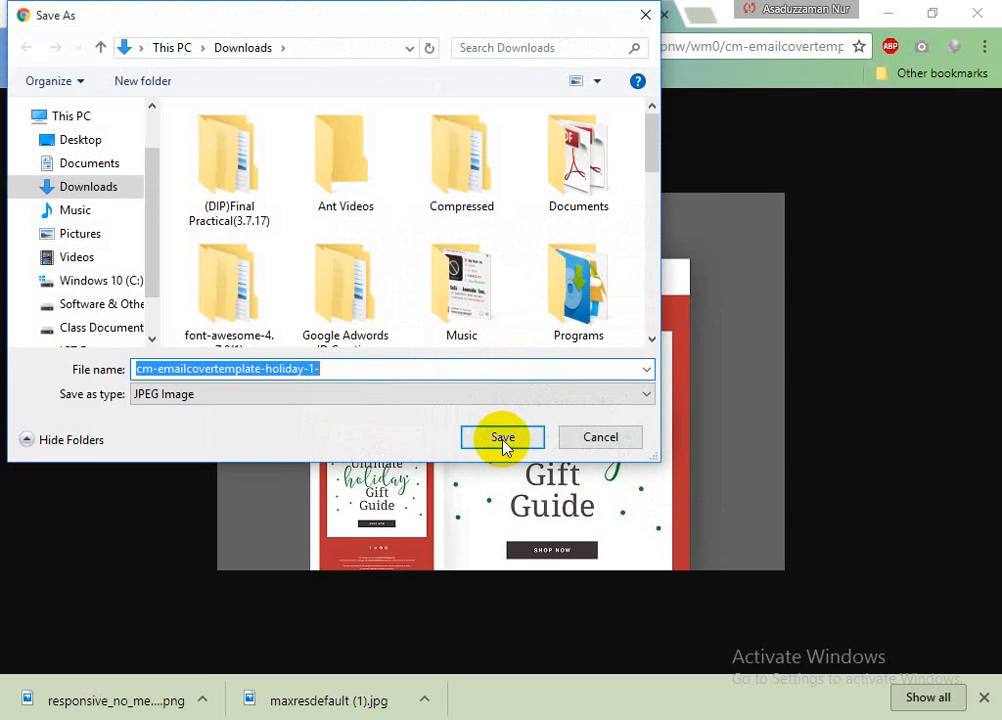
pyautogui.click(503, 438)
# Return to the Fiverr gig gallery and upload cm-emailcovertemplate-holiday-1- from Downloads into the second photo slot
pyautogui.click(300, 14)
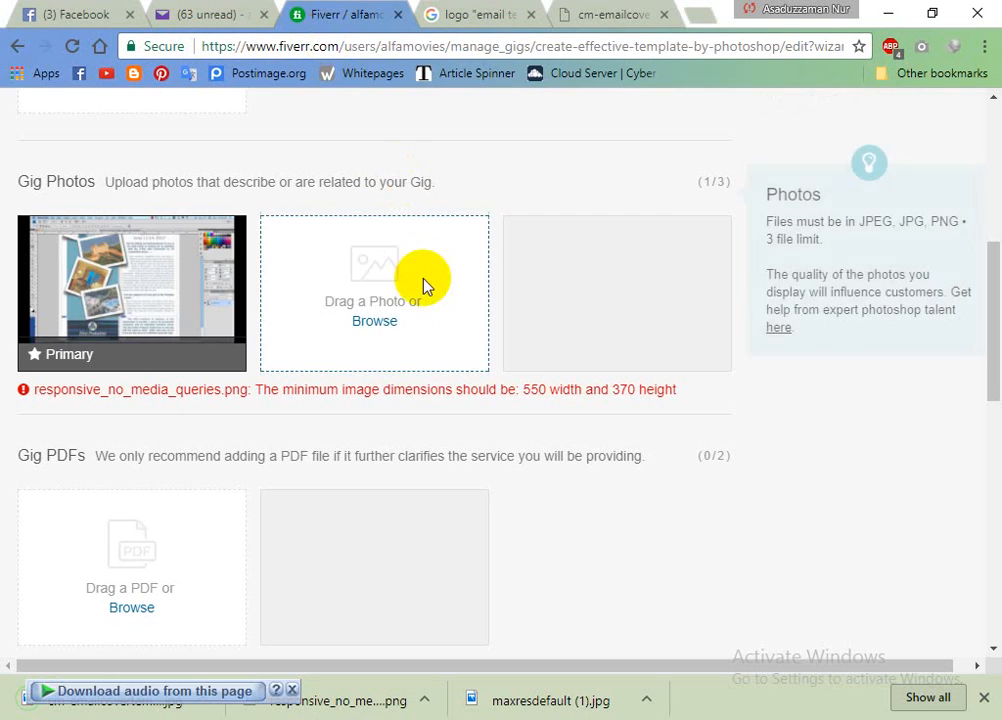
pyautogui.click(383, 322)
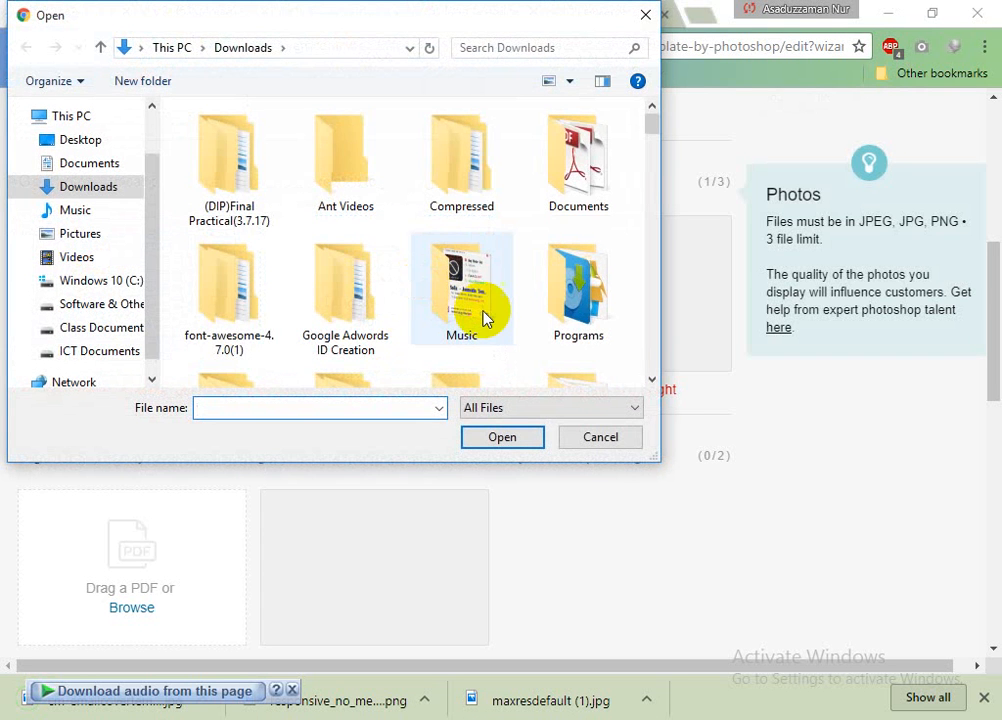
pyautogui.scroll(-5, 471, 312)
pyautogui.click(470, 313)
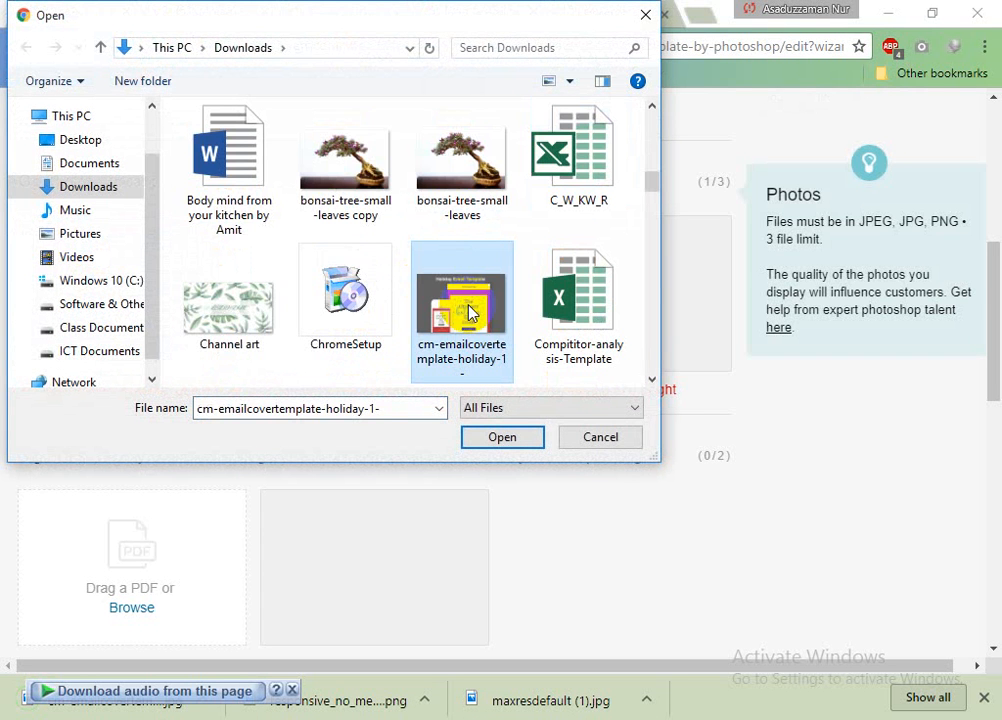
pyautogui.doubleClick(427, 352)
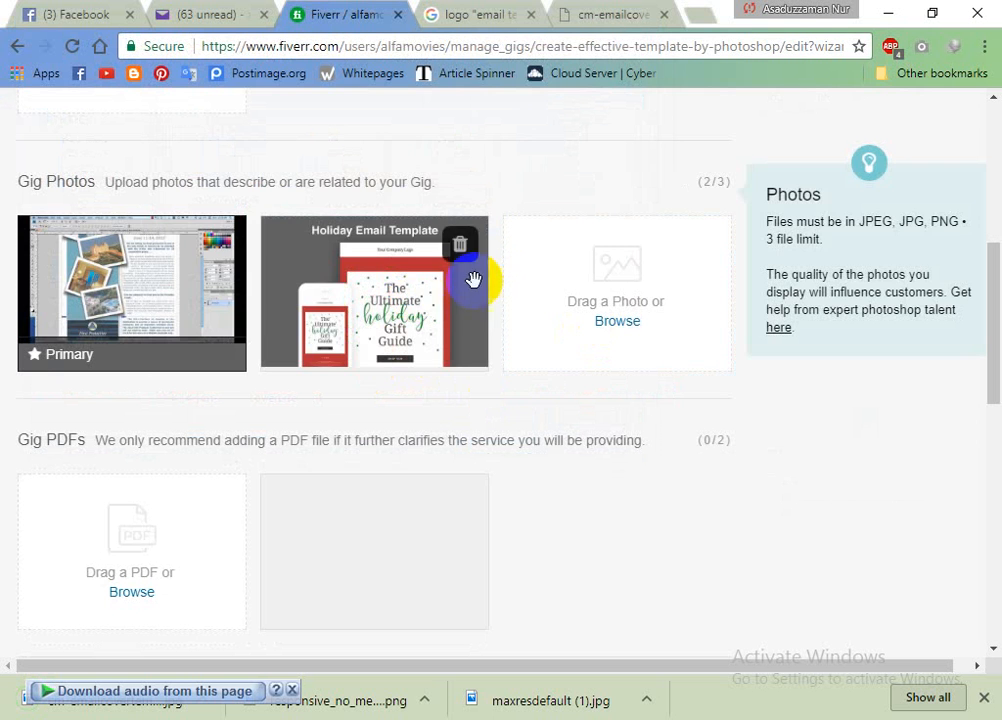
# Reorder the gig photos so the Holiday Email Template image is the primary one, ahead of the Photoshop screenshot
pyautogui.moveTo(331, 313); pyautogui.dragTo(111, 302)
pyautogui.moveTo(393, 309); pyautogui.dragTo(423, 300)
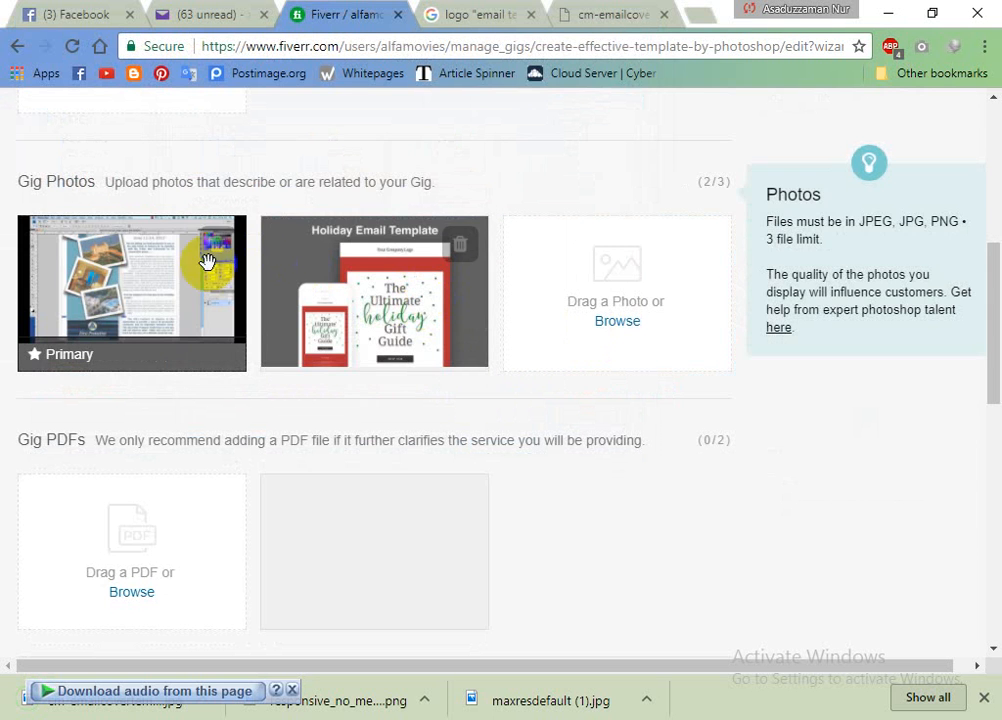
pyautogui.moveTo(174, 313); pyautogui.dragTo(443, 320)
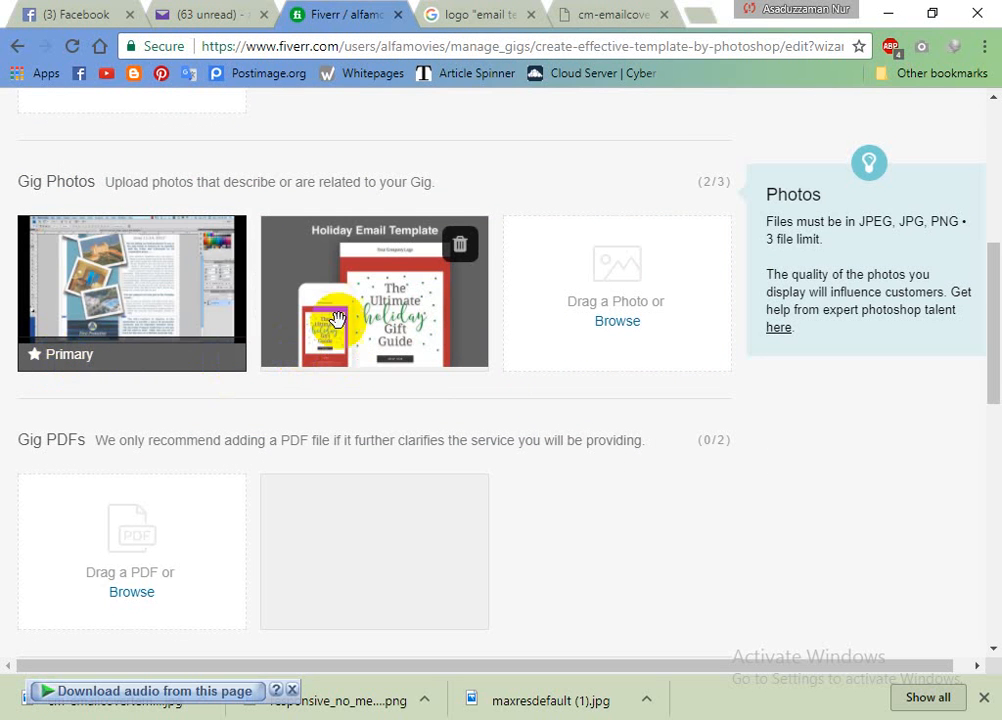
pyautogui.moveTo(391, 316); pyautogui.dragTo(163, 297)
pyautogui.moveTo(376, 286); pyautogui.dragTo(40, 285)
# Review the gallery's video, photo and PDF sections, and save the gallery to continue to the Publish stage
pyautogui.scroll(-1, 293, 293)
pyautogui.scroll(-3, 288, 400)
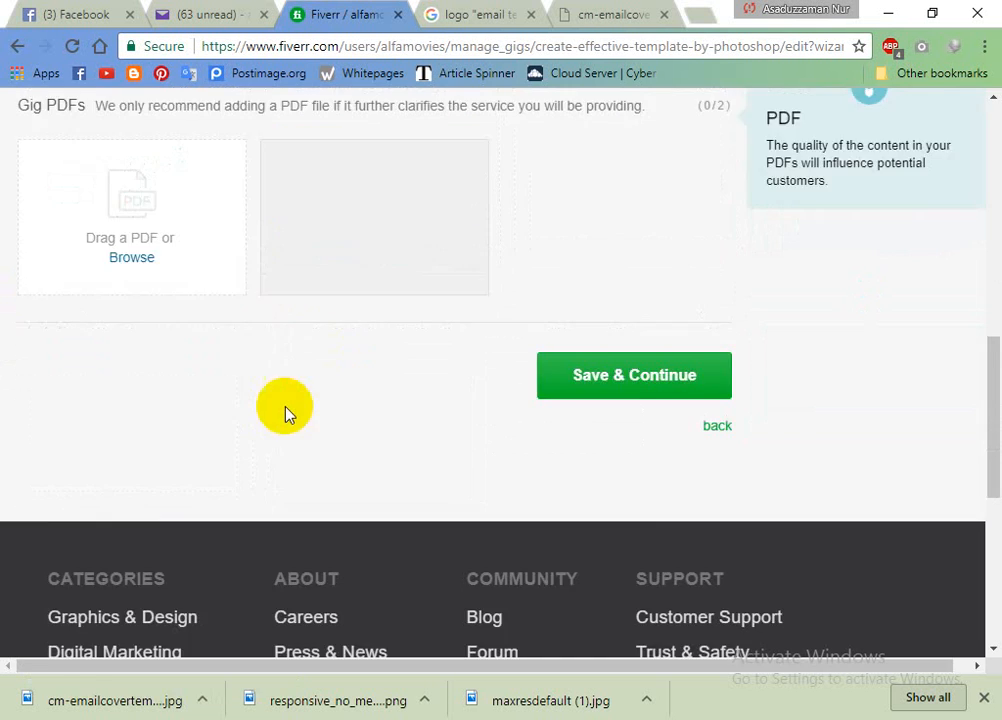
pyautogui.scroll(3, 336, 327)
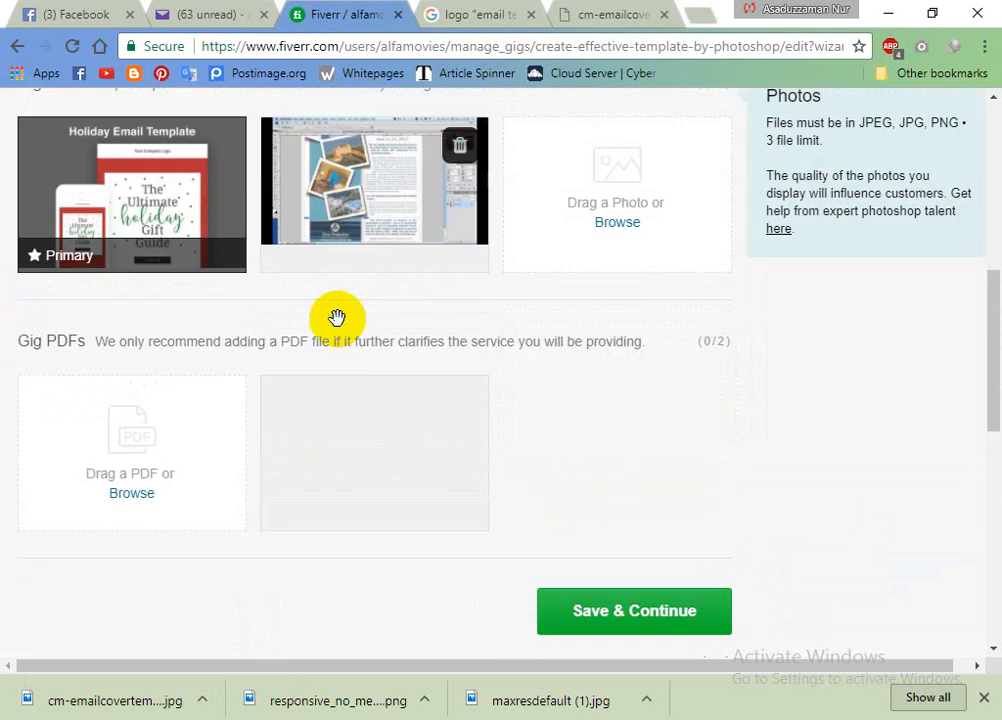
pyautogui.scroll(-1, 338, 325)
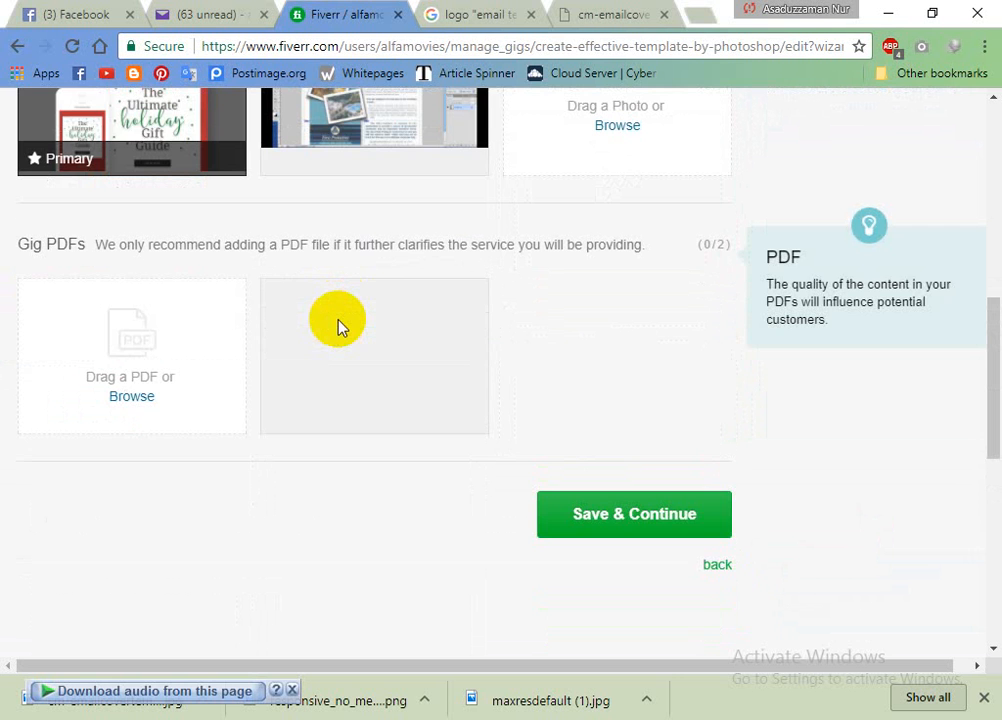
pyautogui.scroll(5, 338, 325)
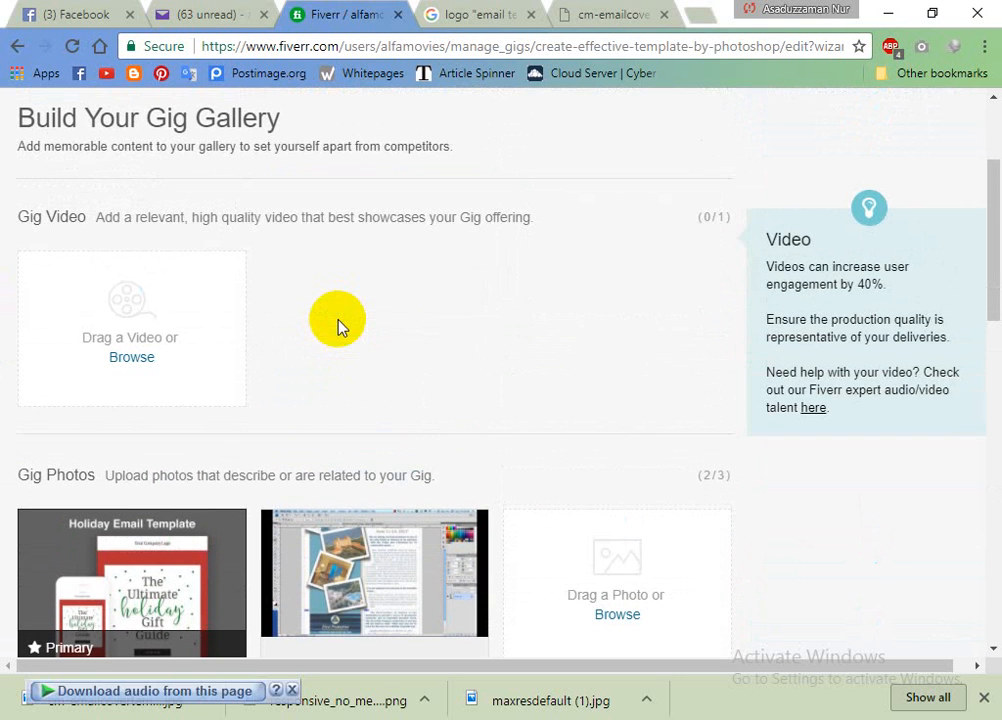
pyautogui.scroll(-2, 414, 234)
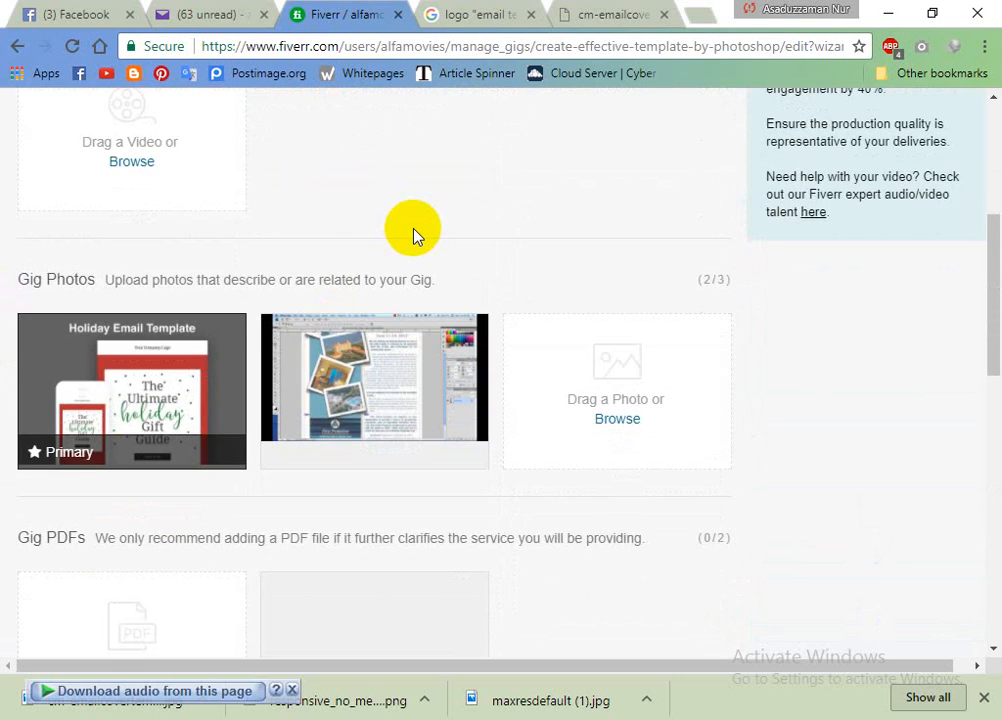
pyautogui.scroll(-5, 405, 127)
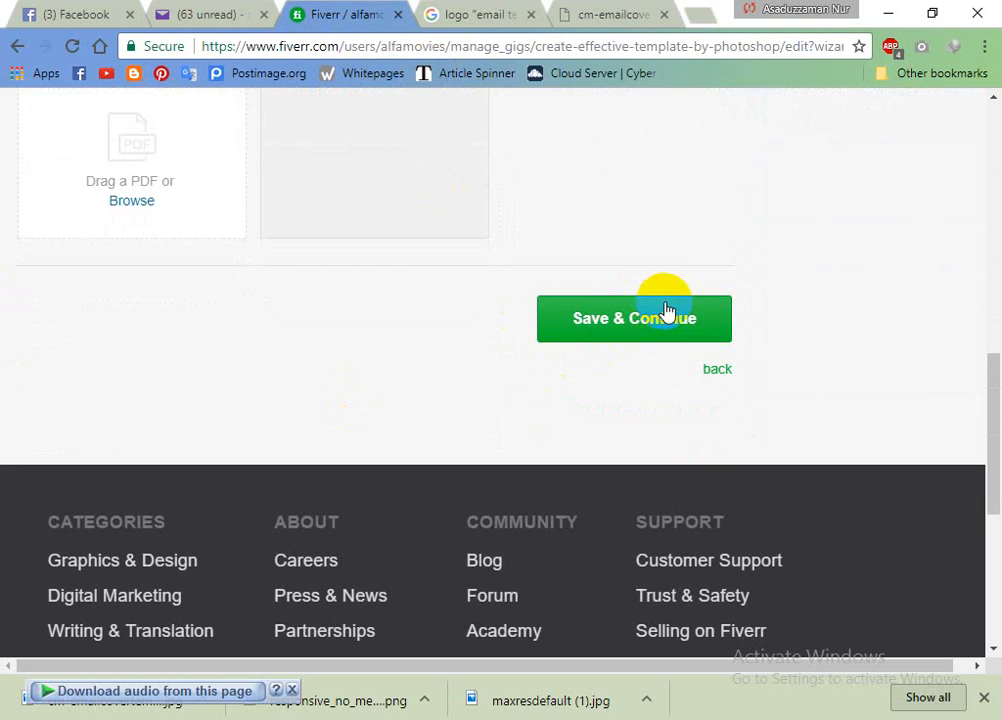
pyautogui.click(665, 316)
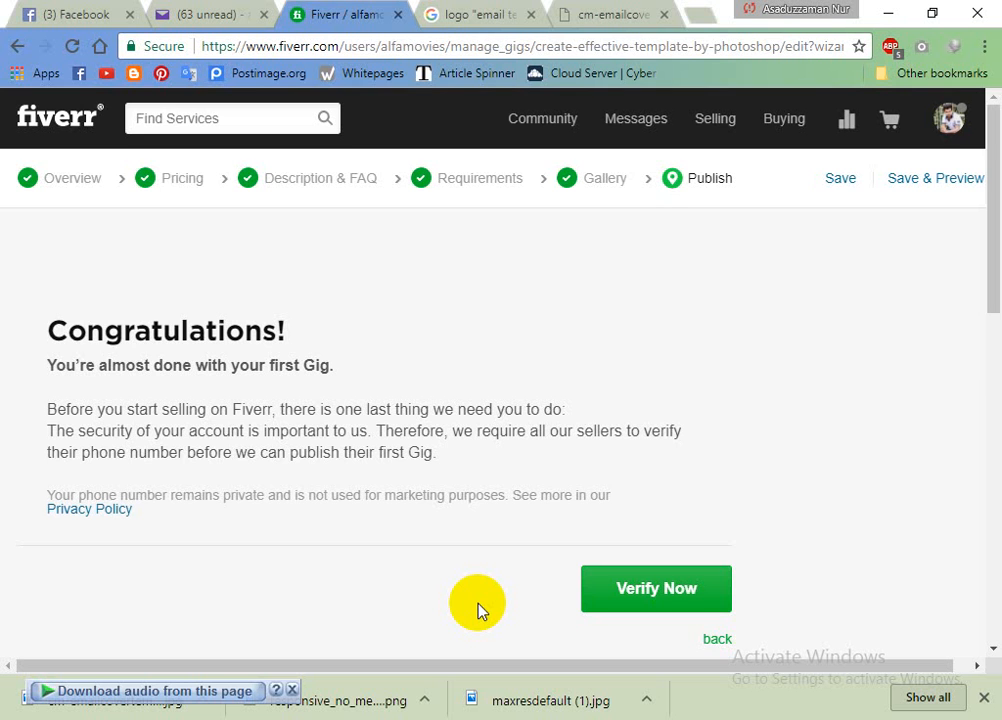
# Read the phone verification requirement on the Publish page and open the Fiverr account's dashboard
pyautogui.scroll(-1, 520, 590)
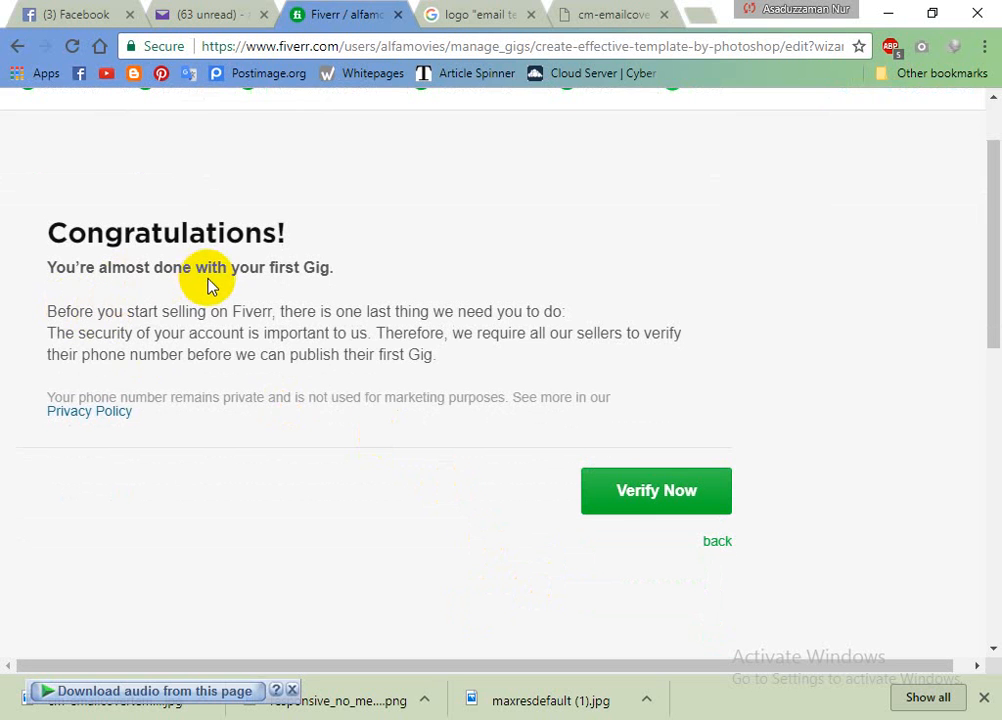
pyautogui.scroll(1, 212, 285)
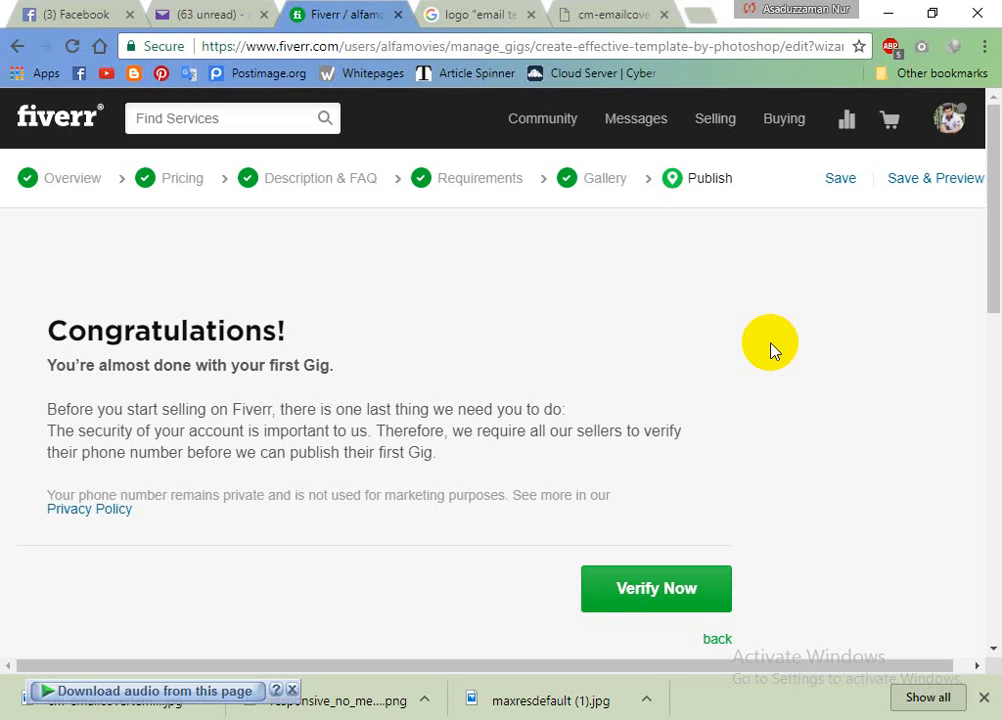
pyautogui.scroll(-2, 770, 350)
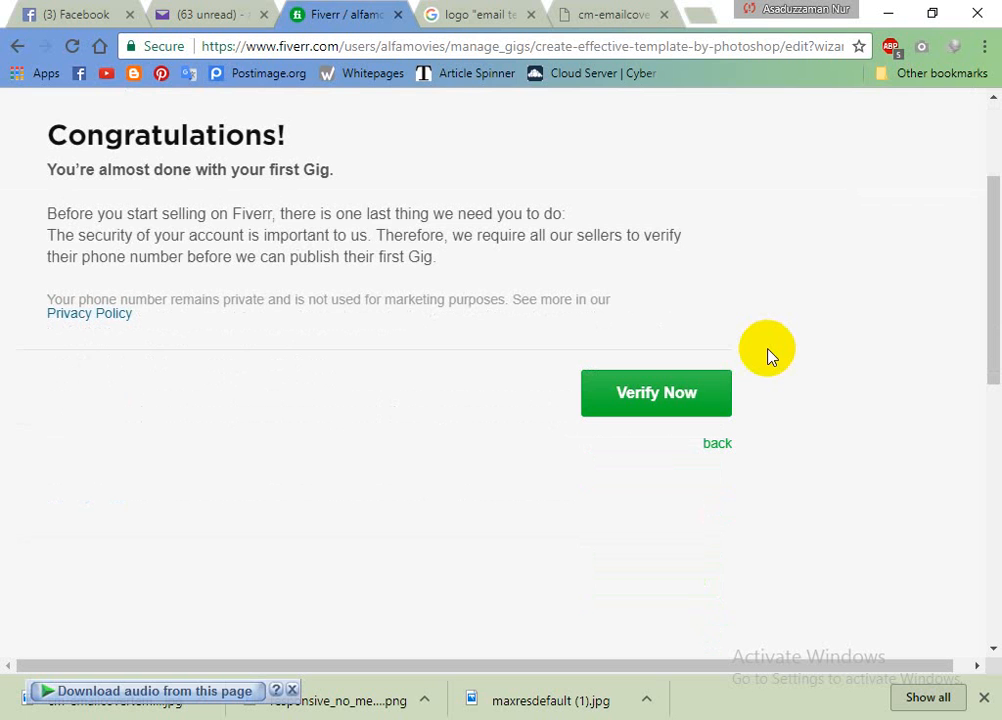
pyautogui.click(708, 415)
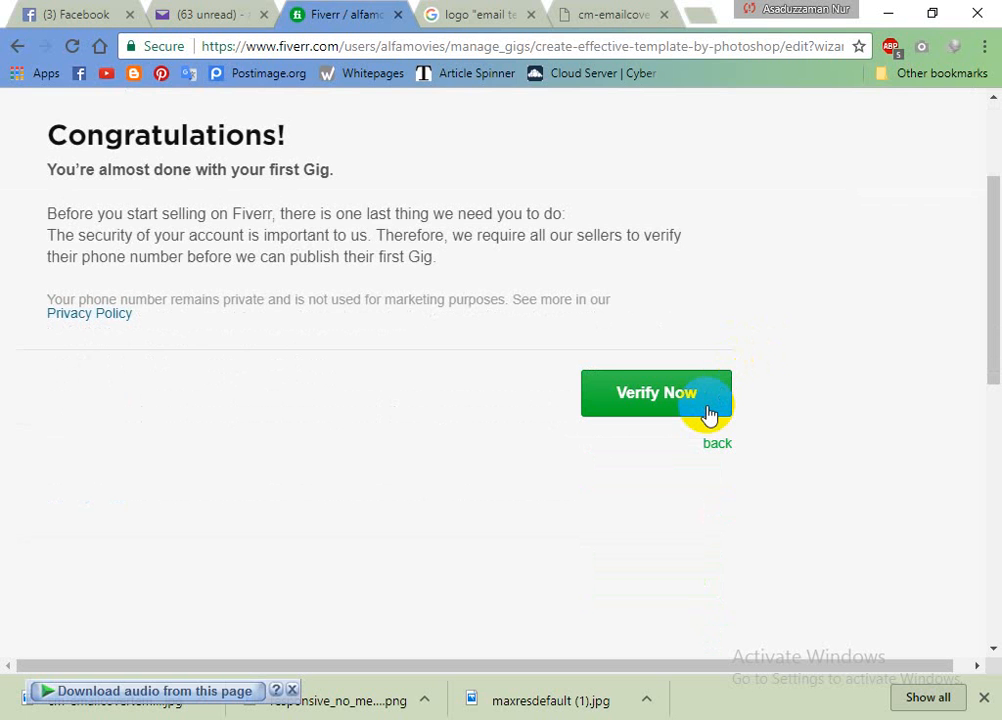
pyautogui.scroll(2, 704, 414)
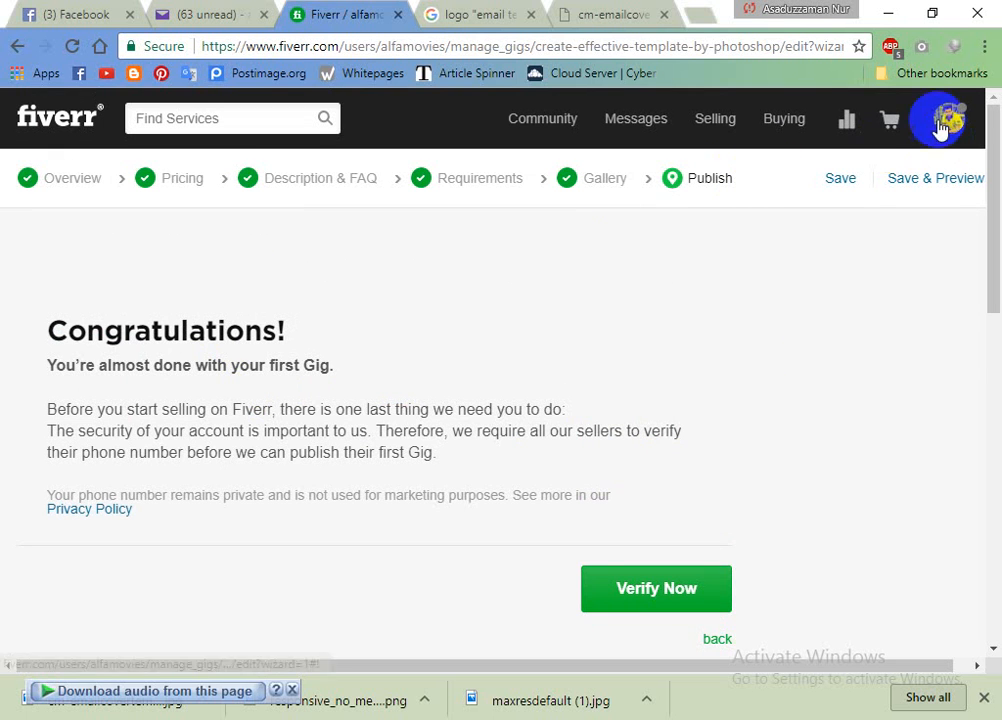
pyautogui.click(847, 118)
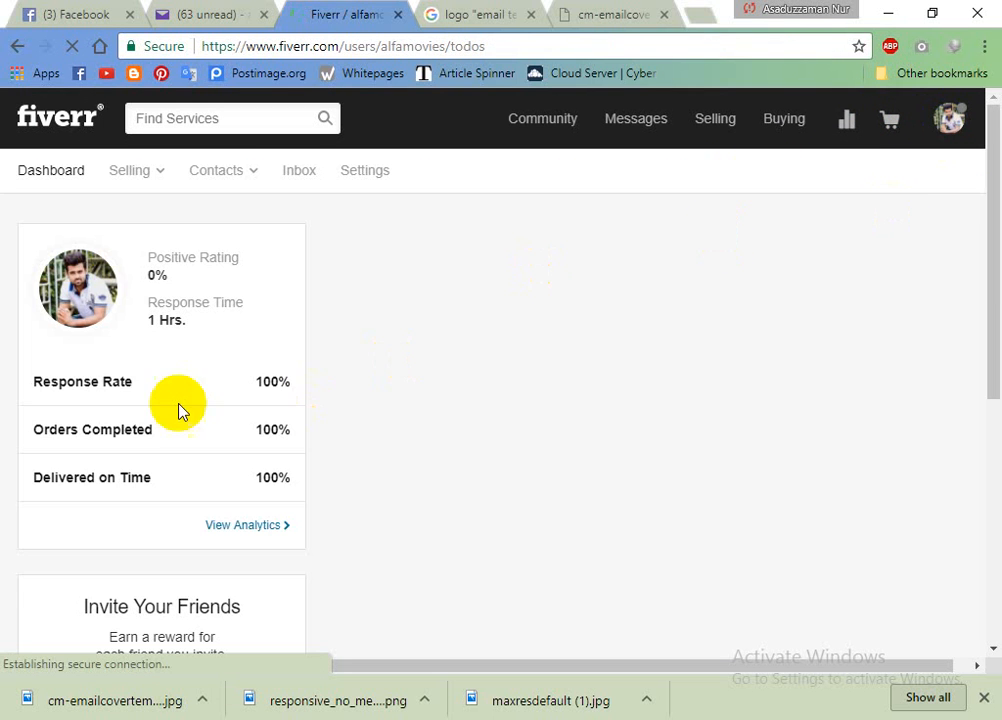
# Review the seller dashboard's response time, performance rates, sales figures and to-do list
pyautogui.moveTo(158, 185)
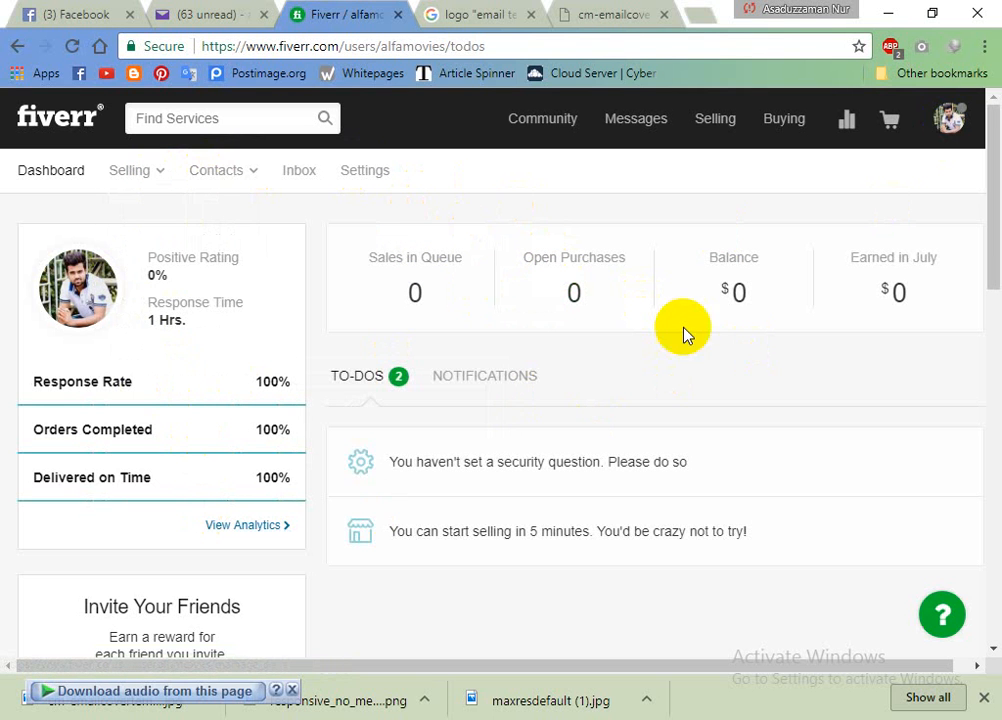
pyautogui.moveTo(537, 514)
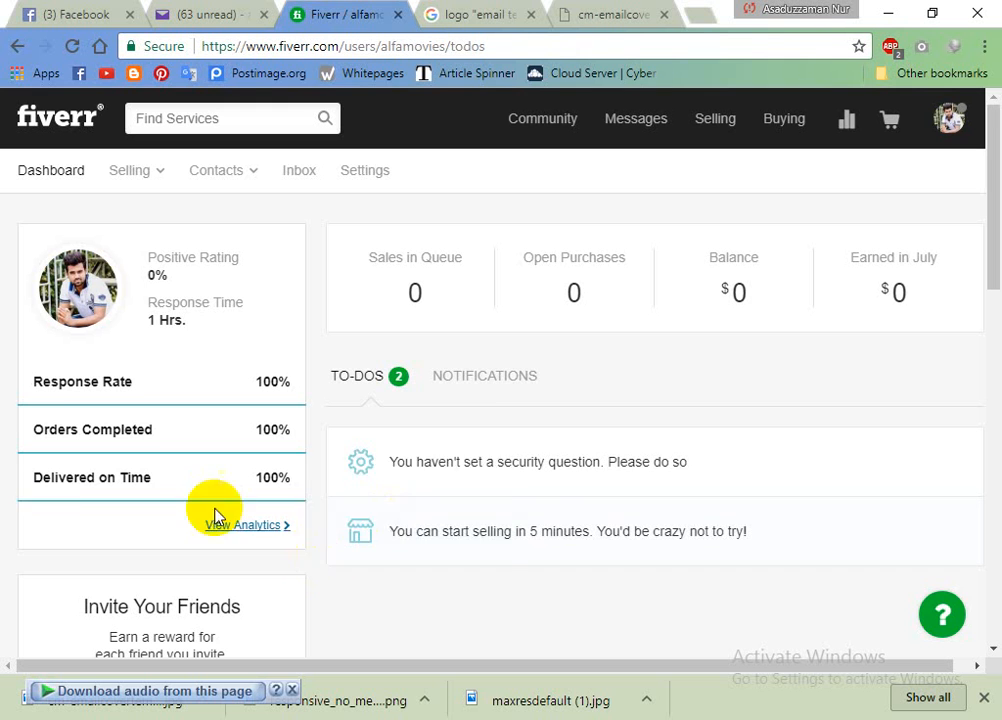
pyautogui.click(184, 327)
pyautogui.moveTo(150, 320); pyautogui.dragTo(177, 338)
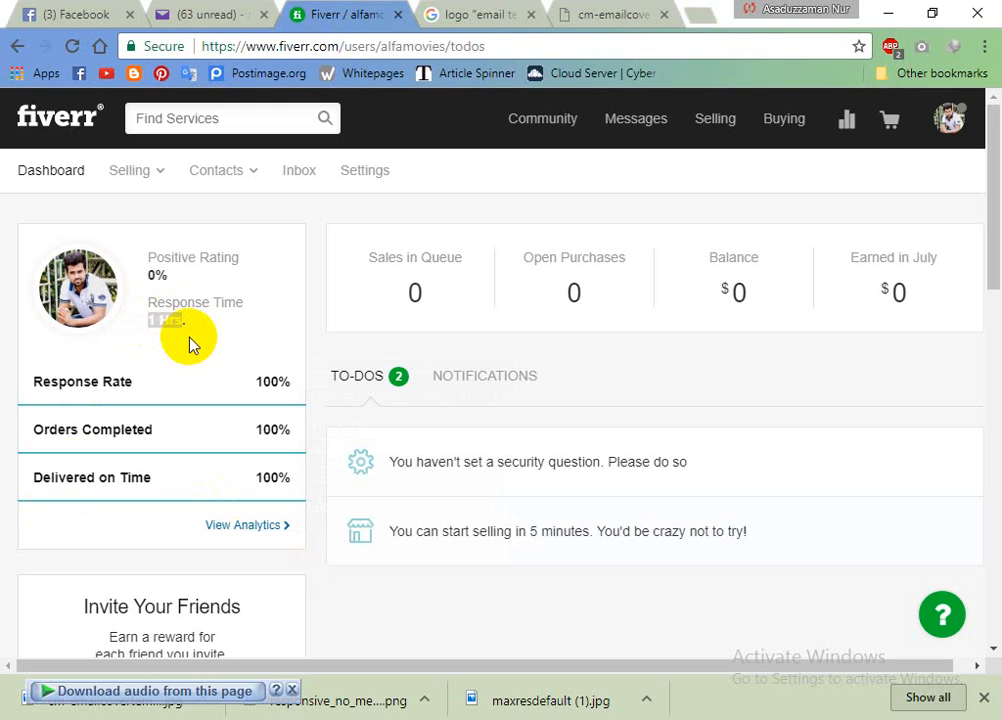
pyautogui.click(235, 340)
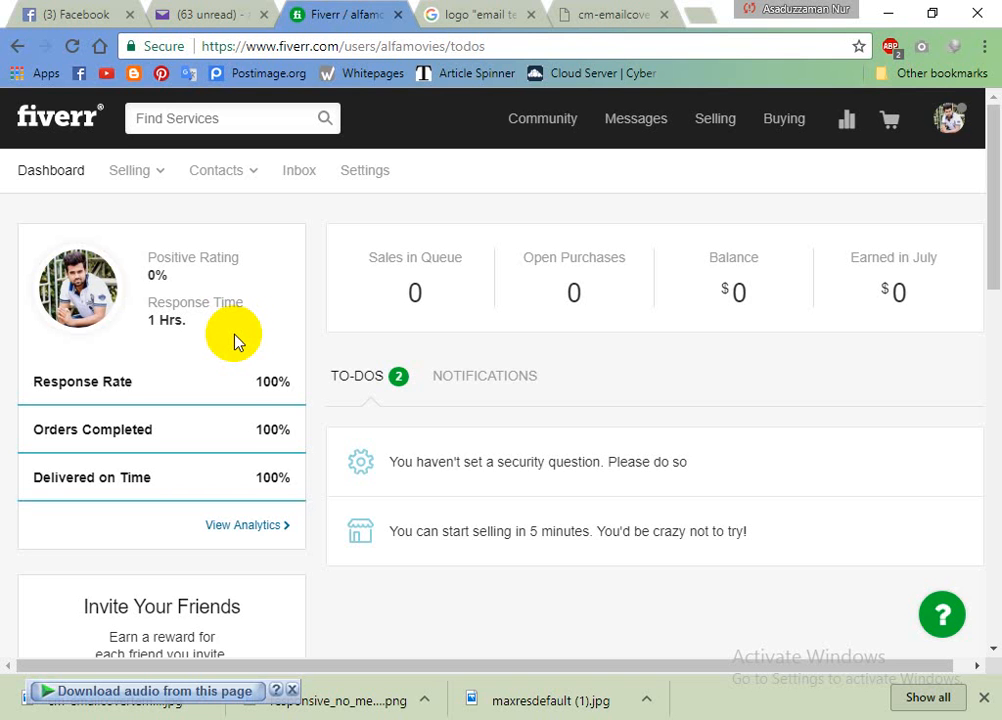
pyautogui.moveTo(220, 410)
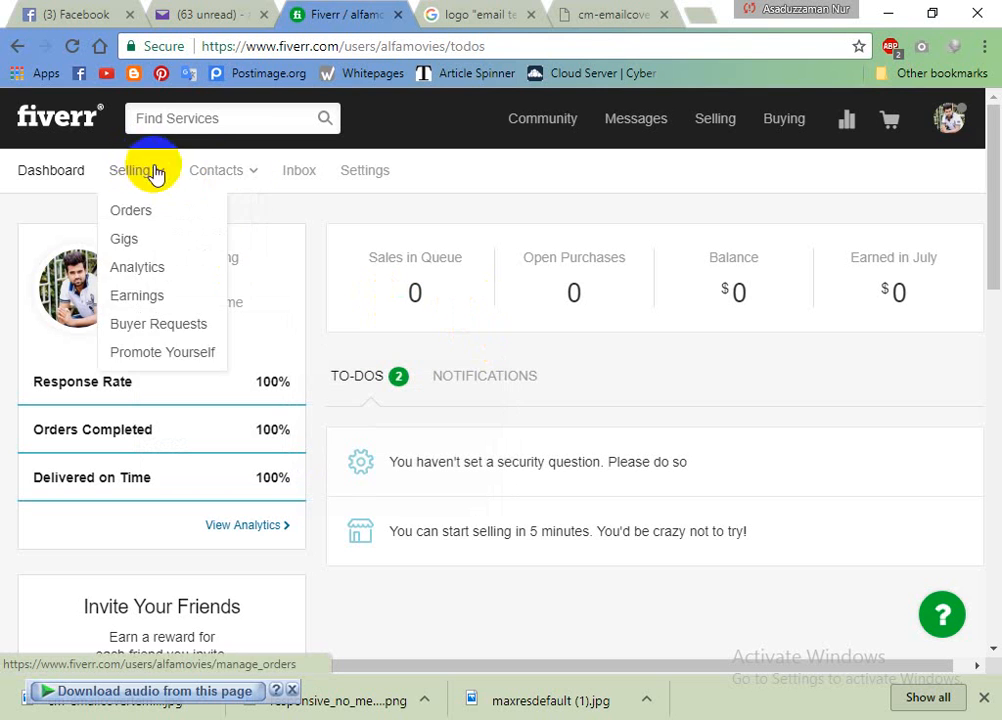
# Open the Gigs page, list the draft gigs and check the actions available for the Photoshop template gig
pyautogui.click(945, 126)
pyautogui.moveTo(158, 178)
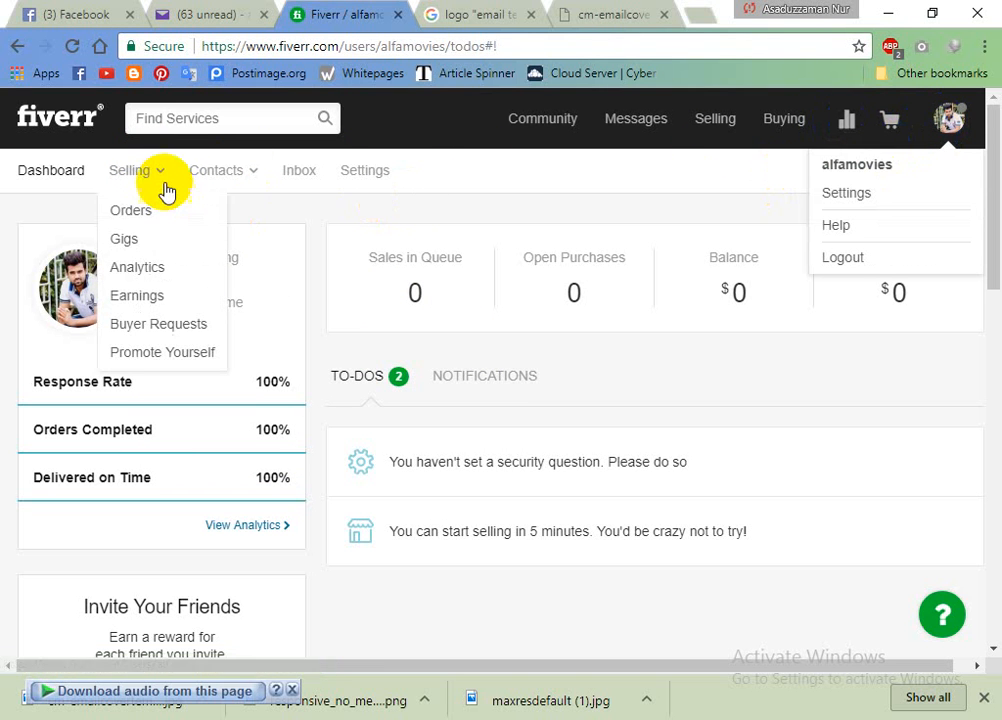
pyautogui.click(143, 243)
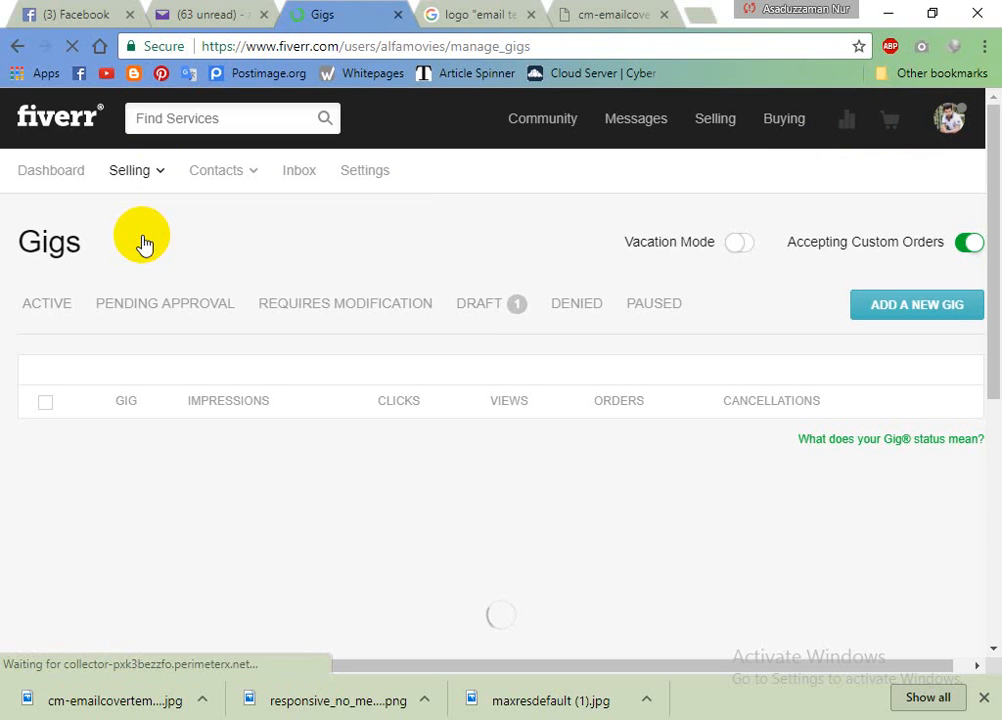
pyautogui.click(500, 330)
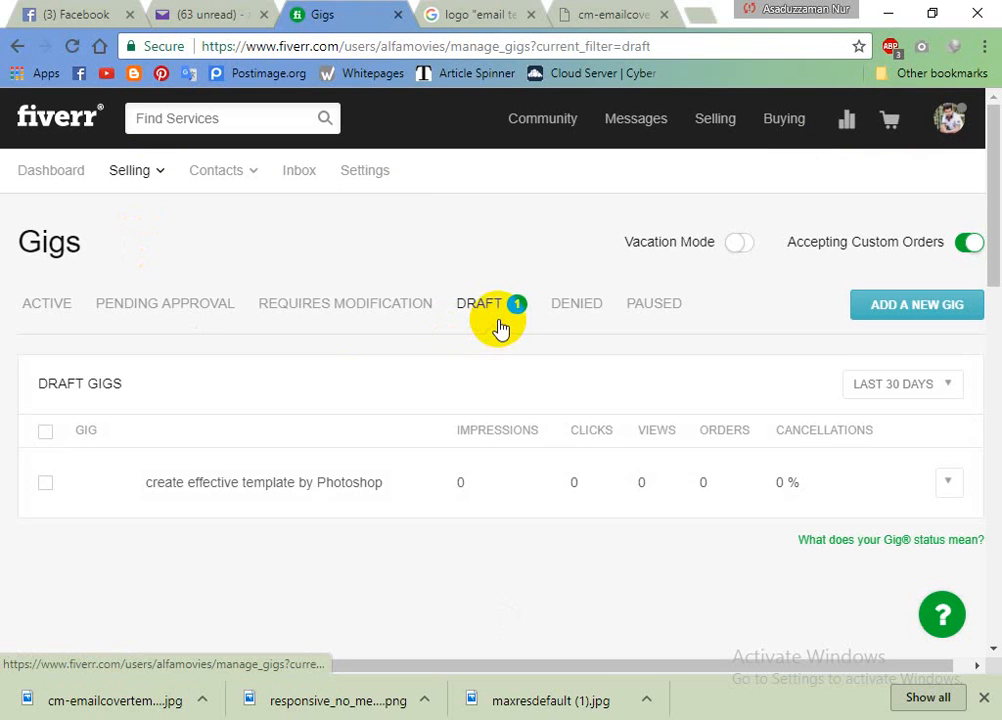
pyautogui.scroll(-1, 945, 420)
pyautogui.click(948, 385)
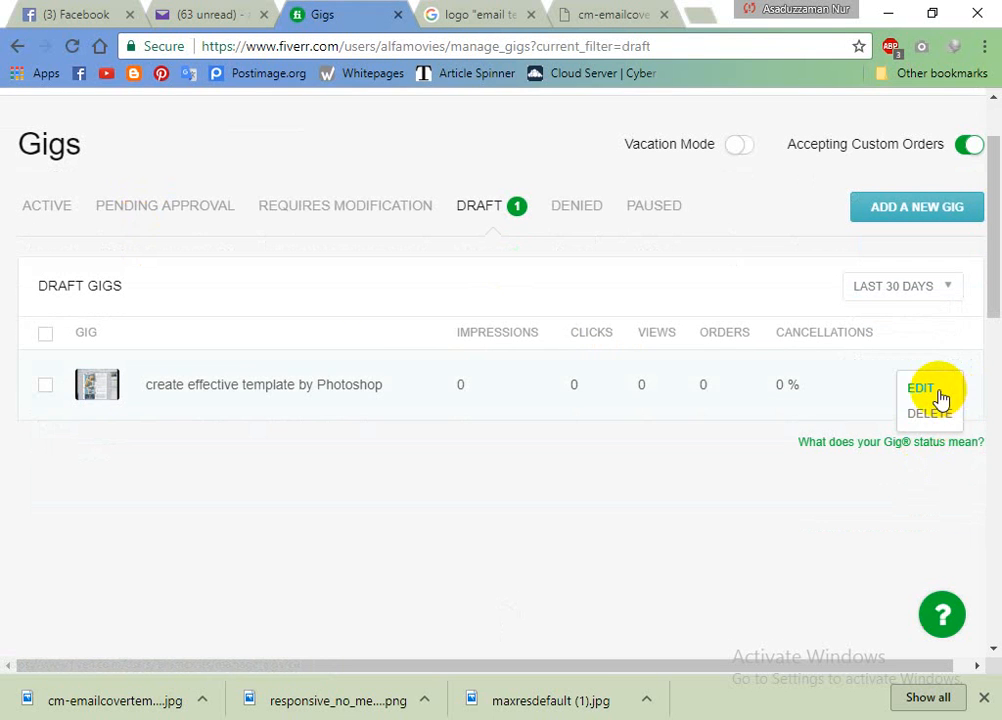
pyautogui.click(645, 540)
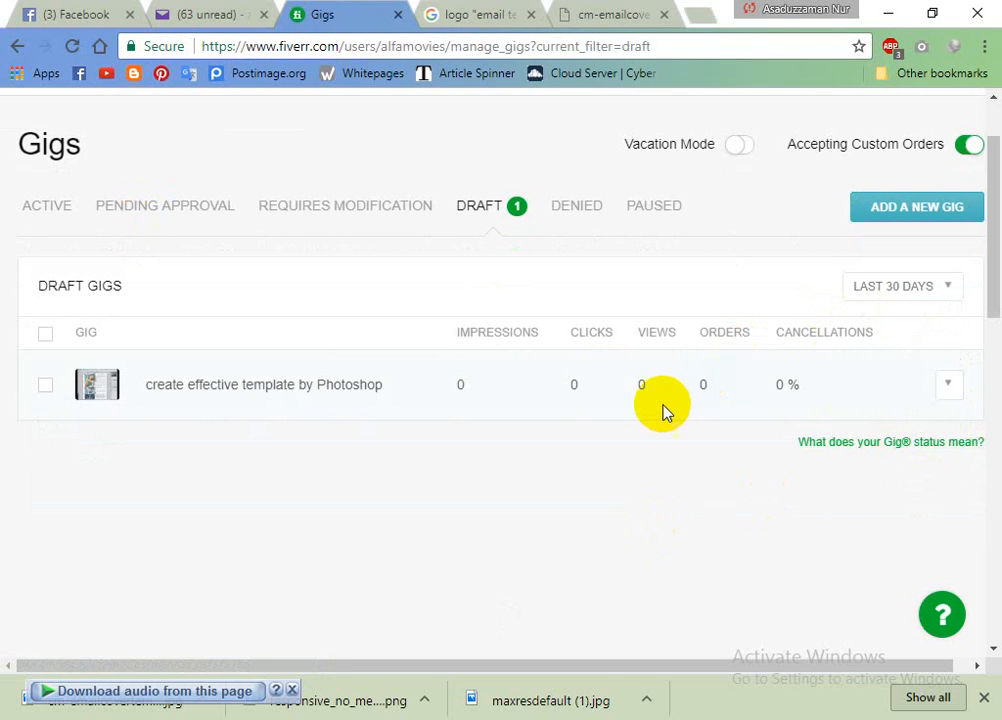
# Expand the "create effective template by Photoshop" draft and review its status, reviews, order limit and watermark settings
pyautogui.rightClick(162, 386)
pyautogui.click(162, 385)
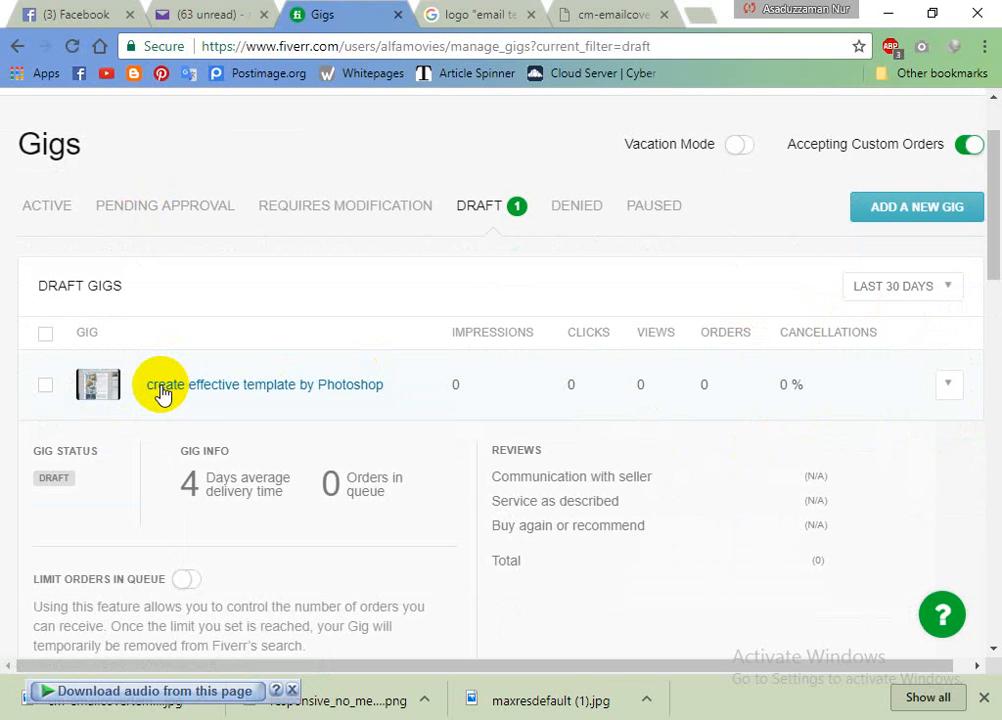
pyautogui.scroll(-4, 470, 345)
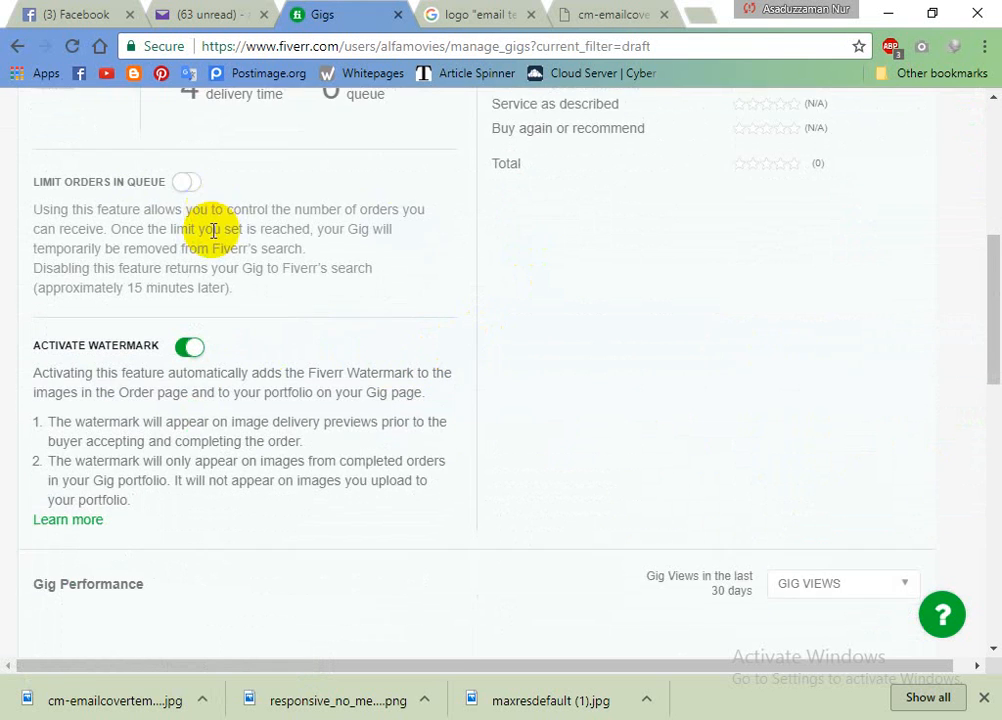
pyautogui.scroll(3, 212, 230)
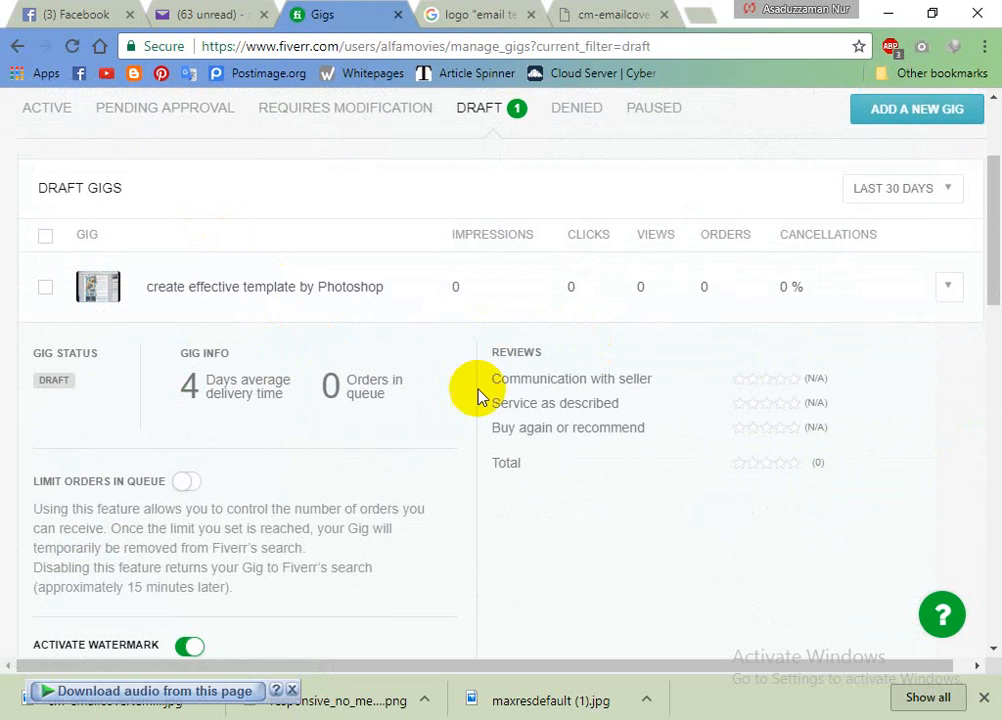
pyautogui.scroll(1, 178, 450)
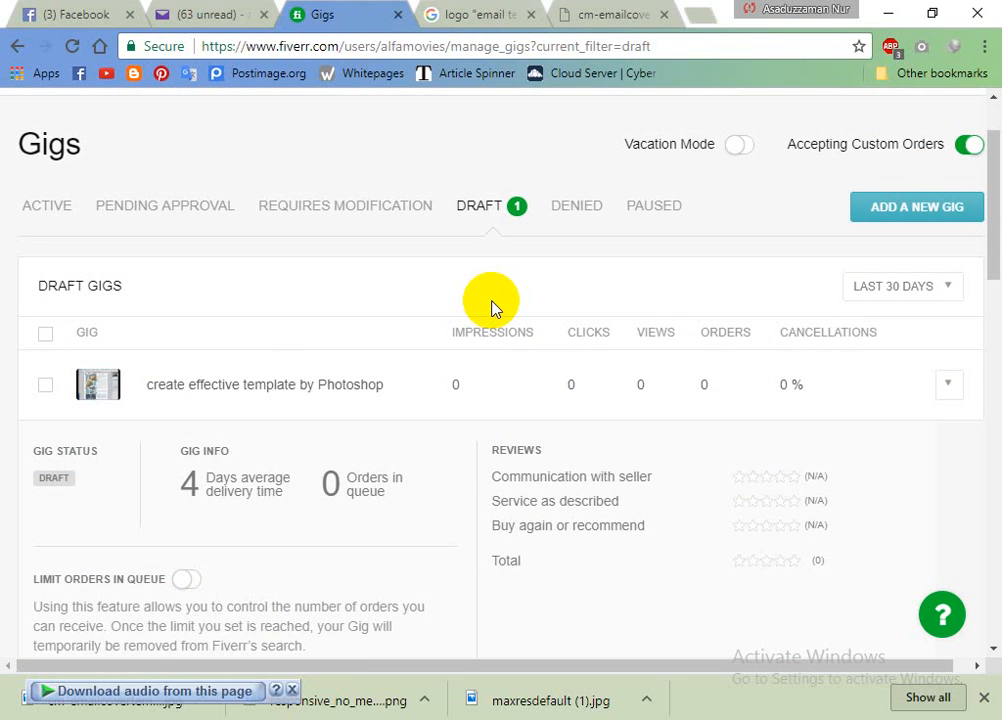
pyautogui.scroll(1, 491, 308)
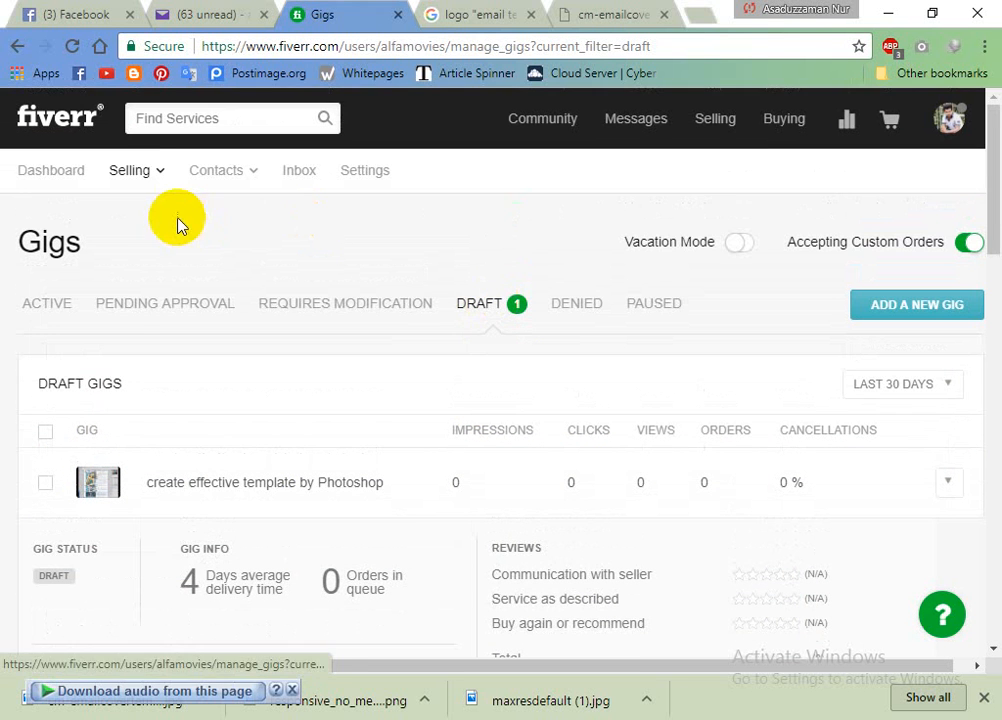
# Open Buyer Requests, view the sent offers and return to the active requests
pyautogui.moveTo(139, 178)
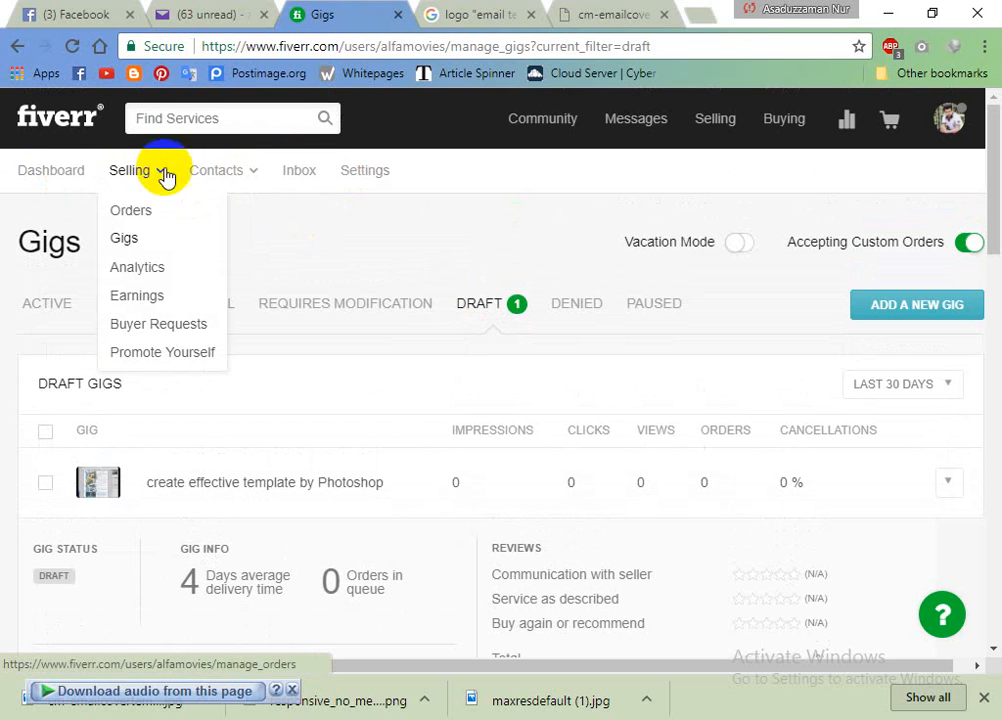
pyautogui.click(177, 335)
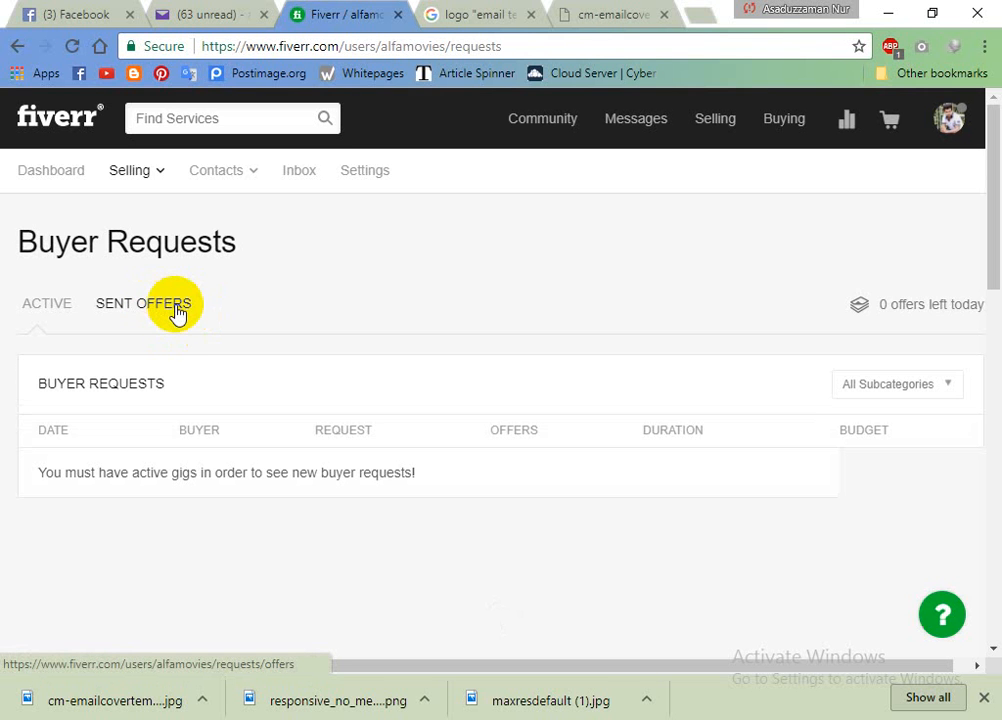
pyautogui.click(178, 313)
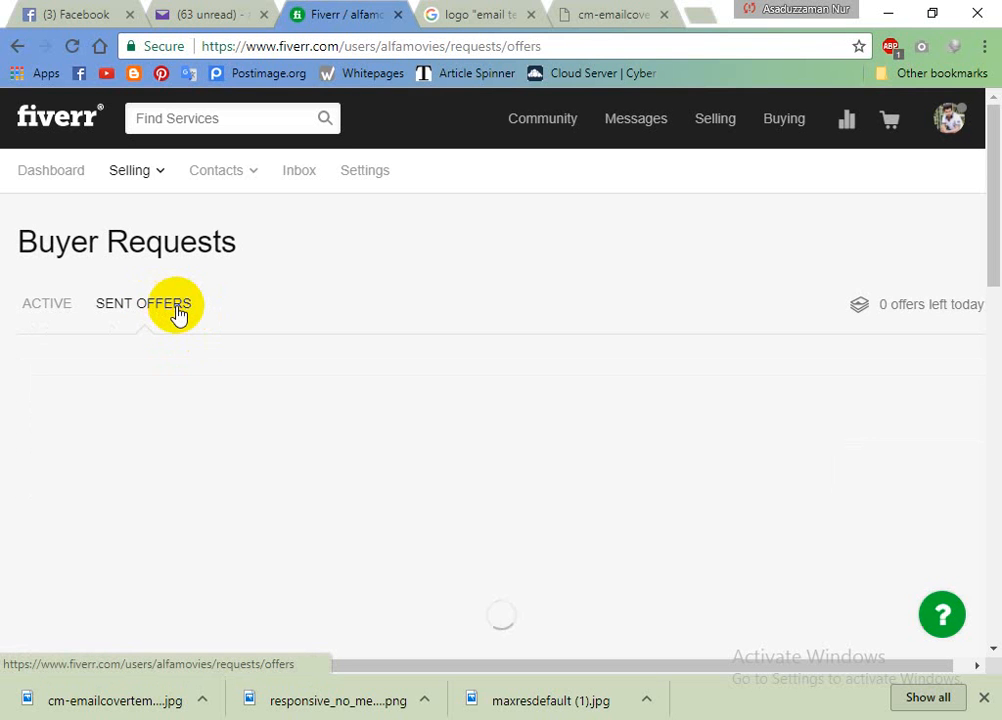
pyautogui.click(45, 304)
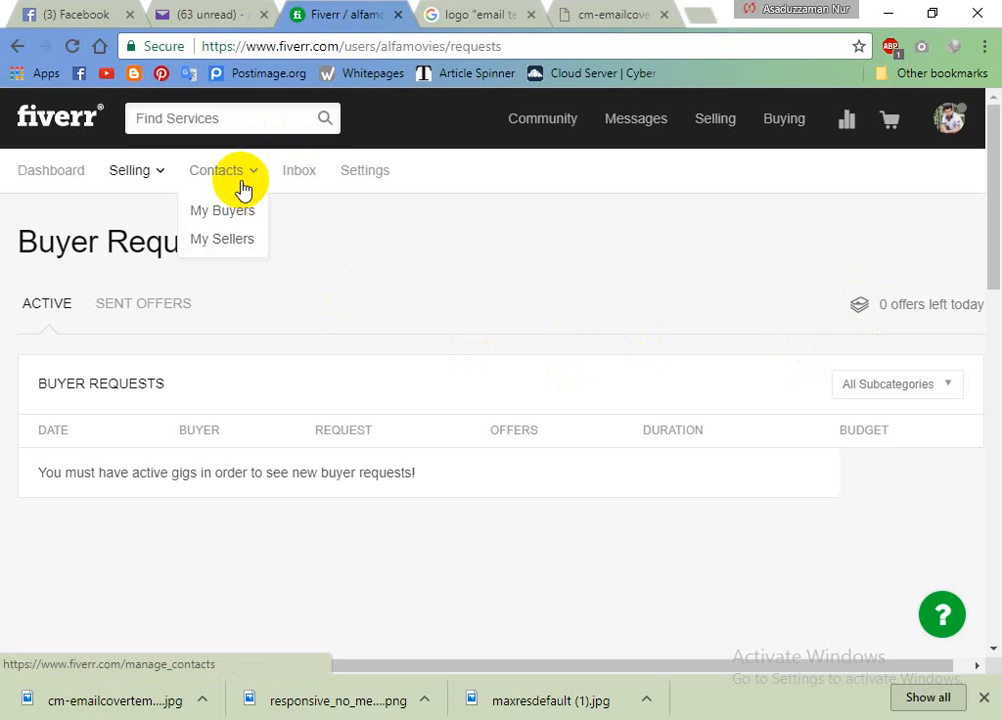
# Check the Contacts options and look through the offers submitted for buyer requests
pyautogui.moveTo(215, 180)
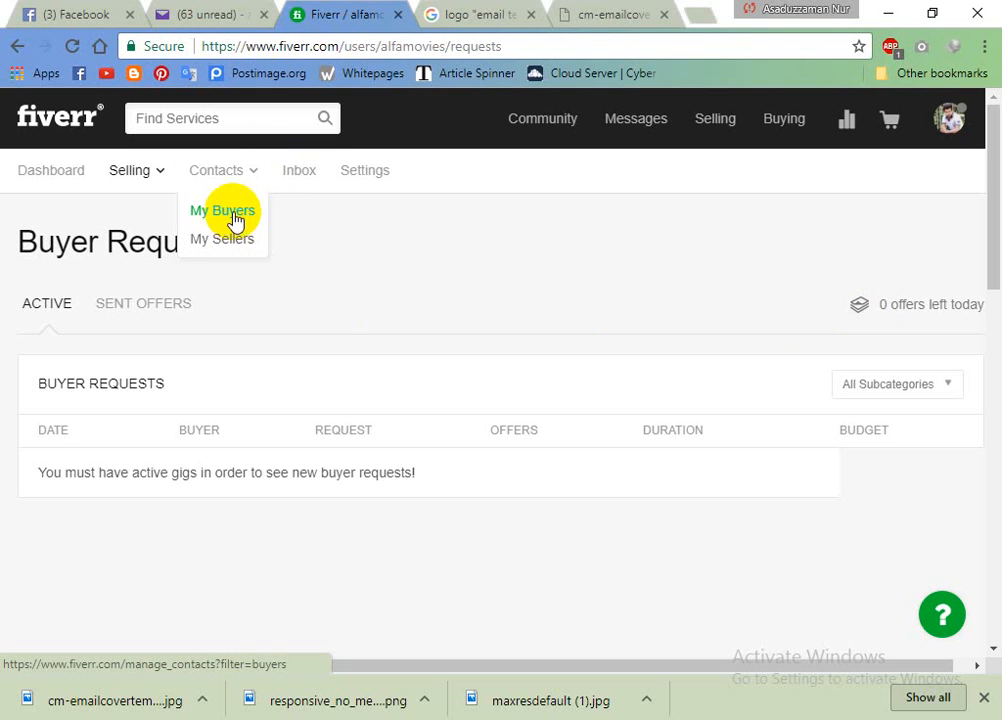
pyautogui.moveTo(148, 172)
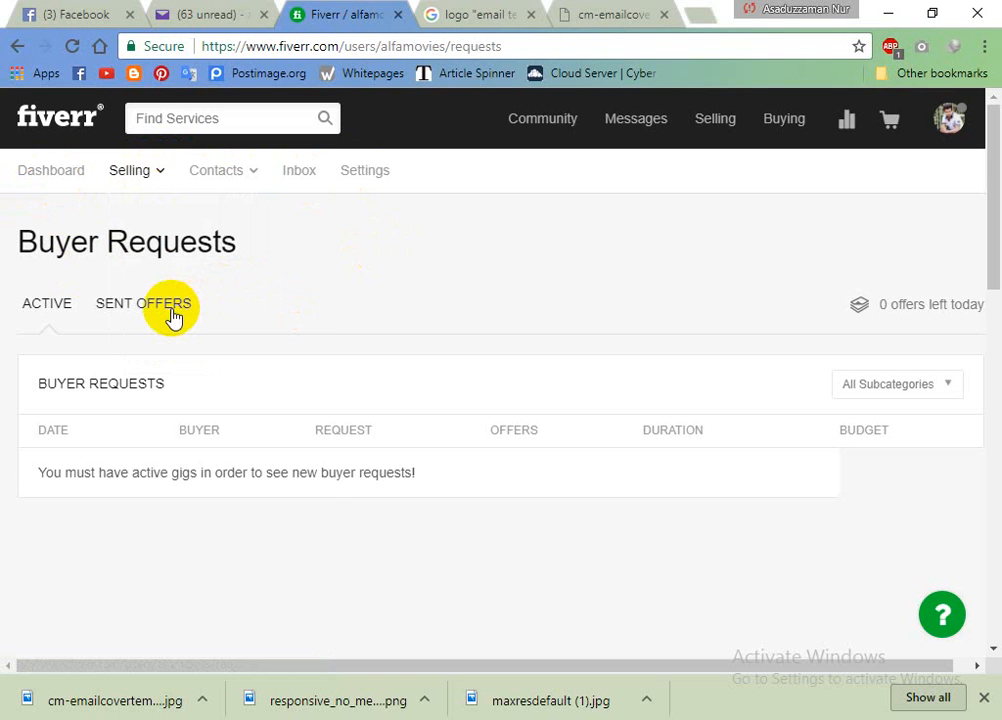
pyautogui.click(172, 315)
pyautogui.scroll(-4, 172, 315)
pyautogui.scroll(4, 172, 315)
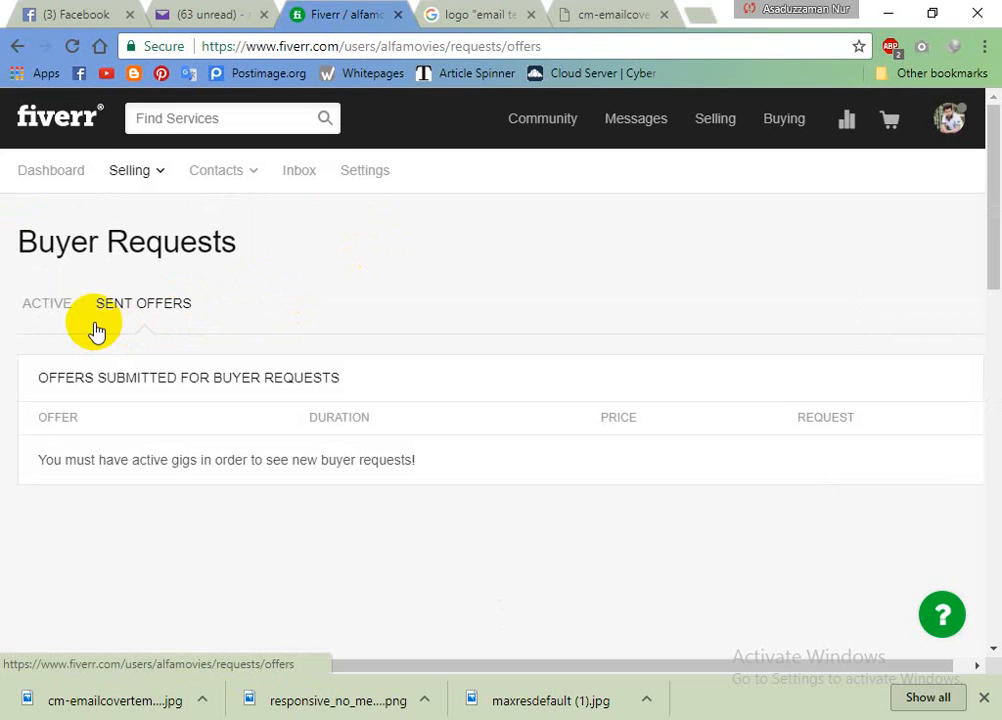
# Return to the Gigs page, review the Buying options and open the Post a Request form
pyautogui.click(733, 124)
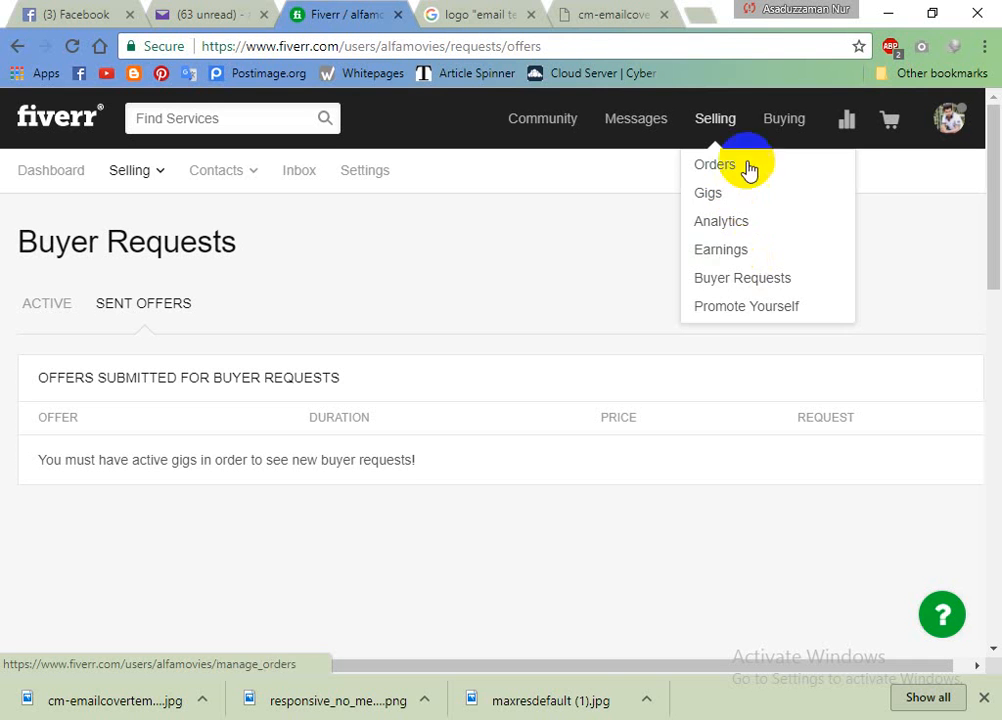
pyautogui.click(705, 193)
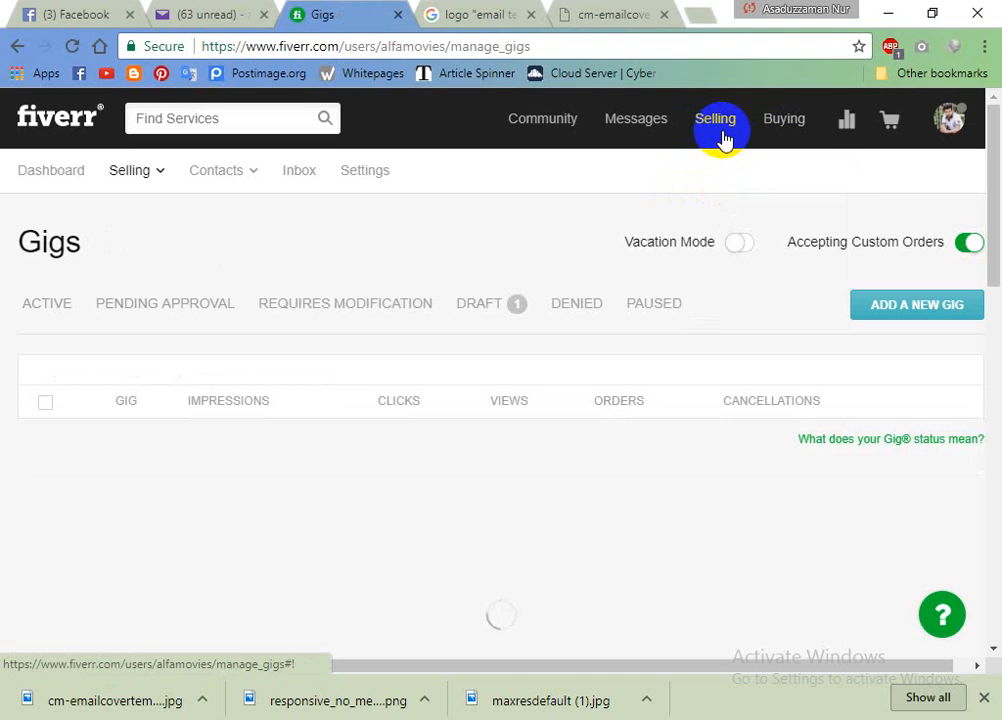
pyautogui.moveTo(786, 120)
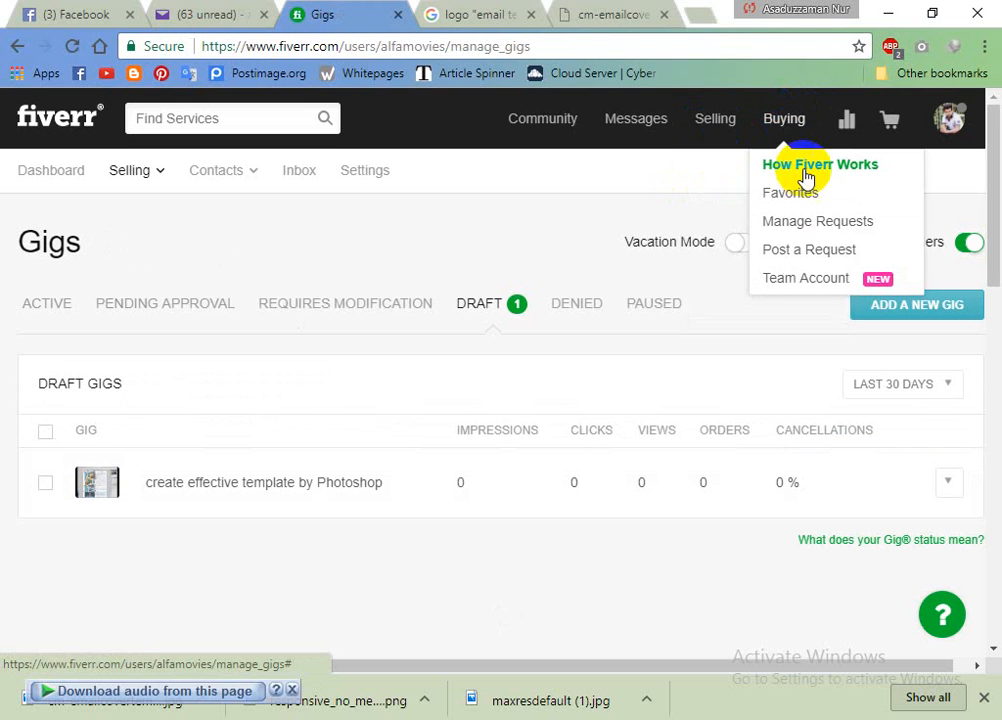
pyautogui.click(815, 252)
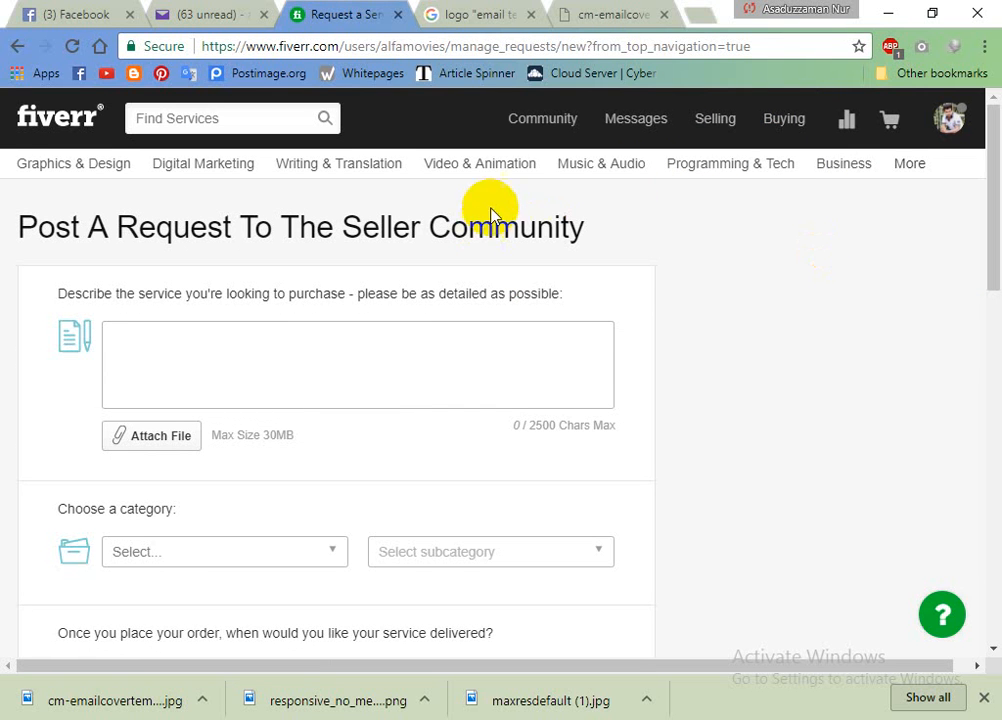
# Examine the request form's description, category, delivery time and budget fields, along with the site's service categories
pyautogui.click(715, 120)
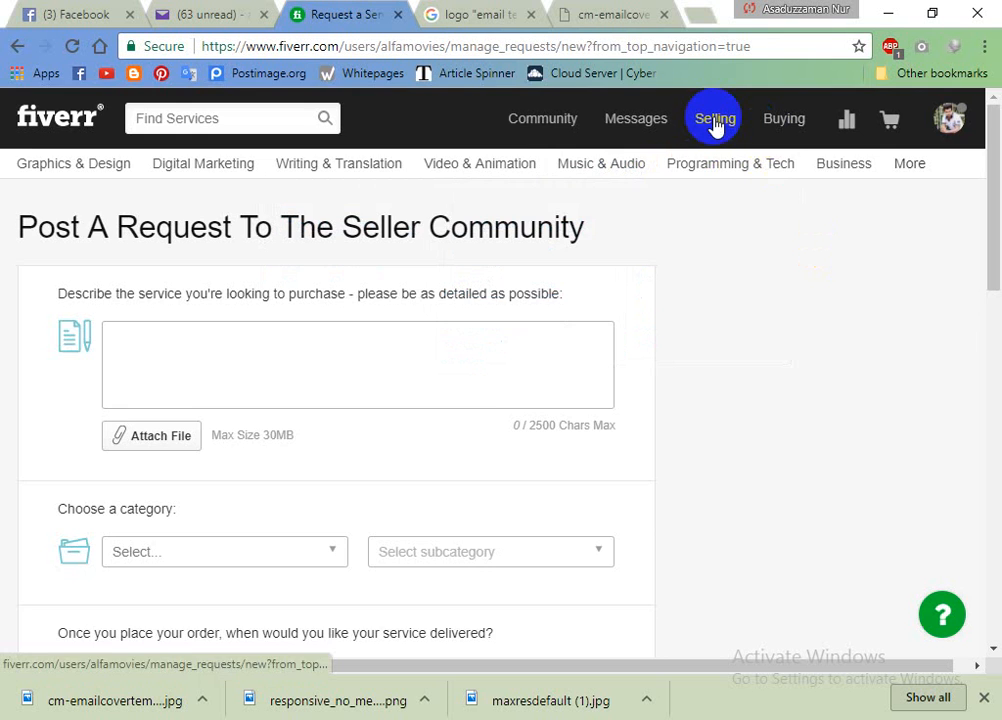
pyautogui.scroll(-2, 585, 262)
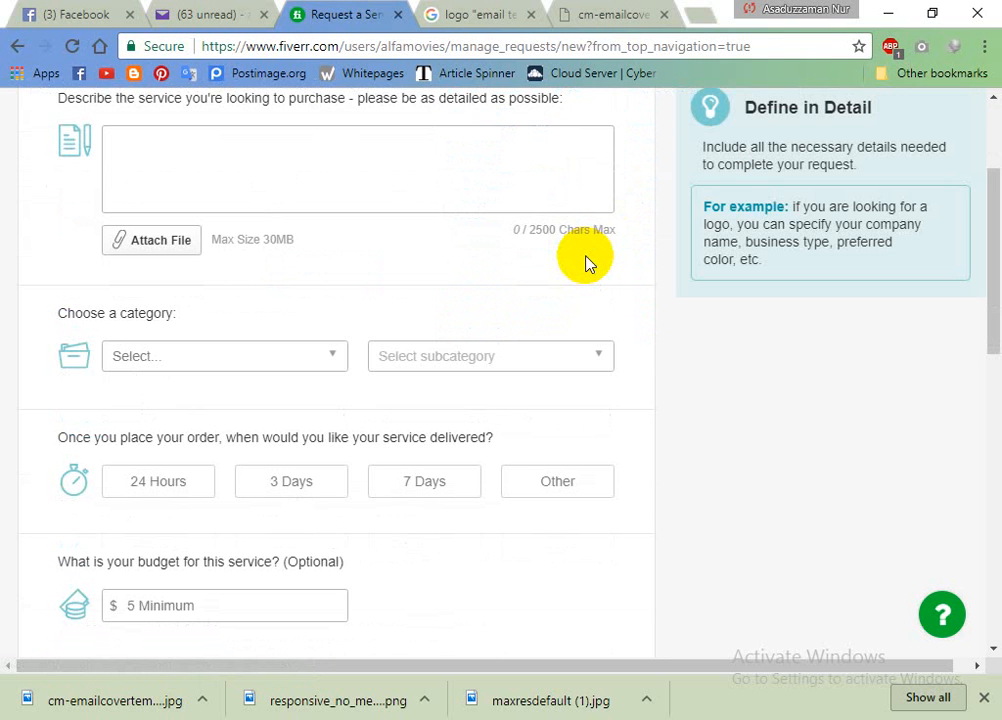
pyautogui.scroll(2, 585, 262)
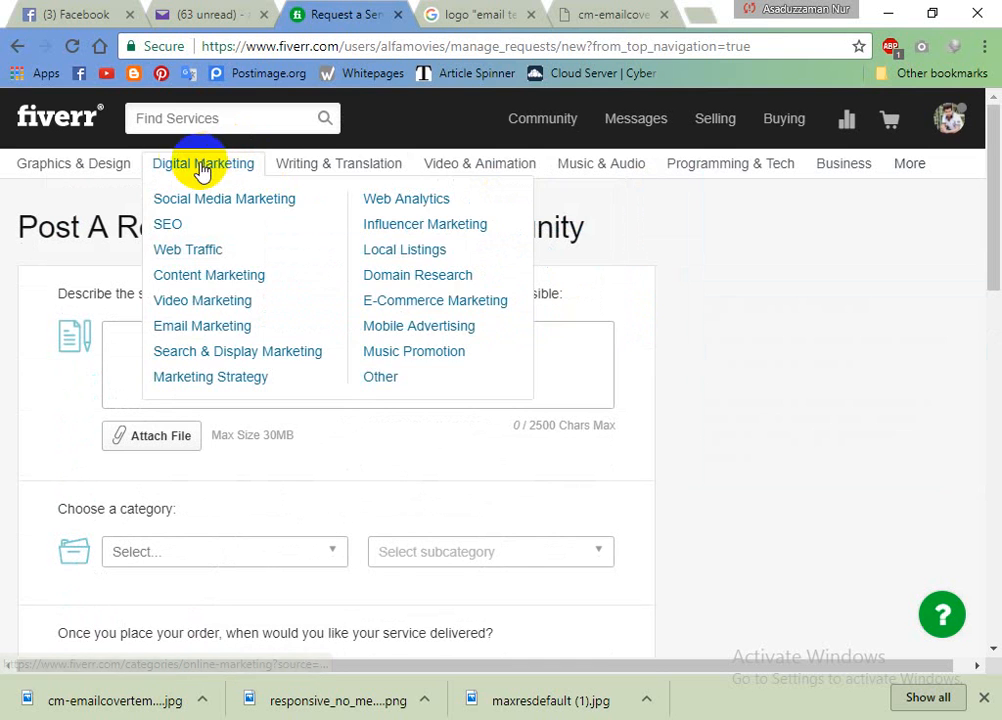
pyautogui.moveTo(318, 172)
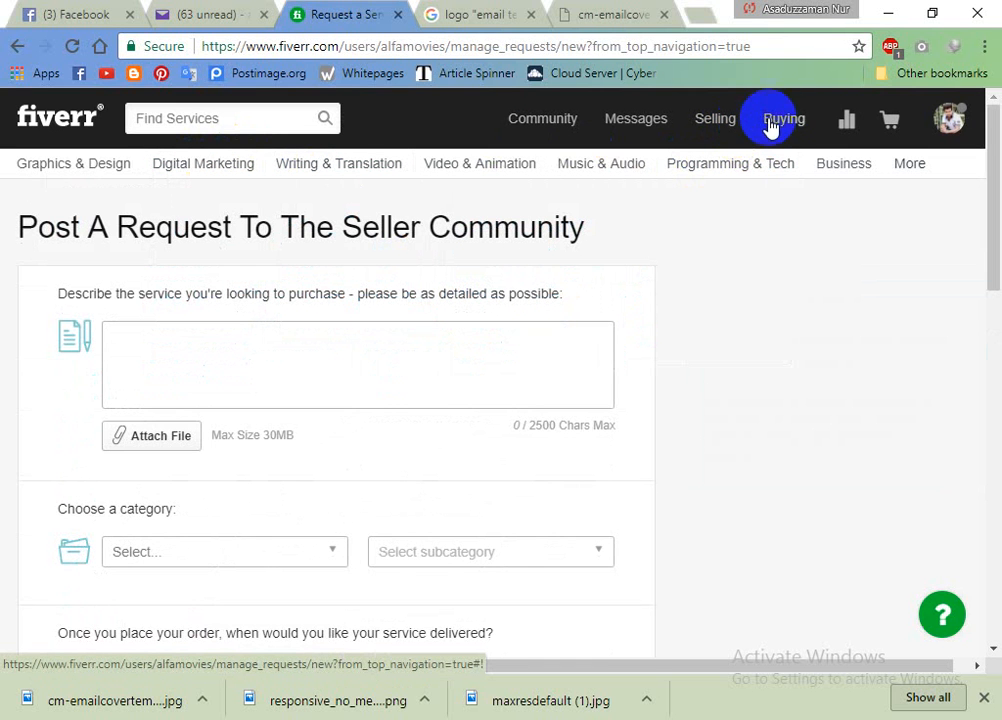
pyautogui.moveTo(800, 126)
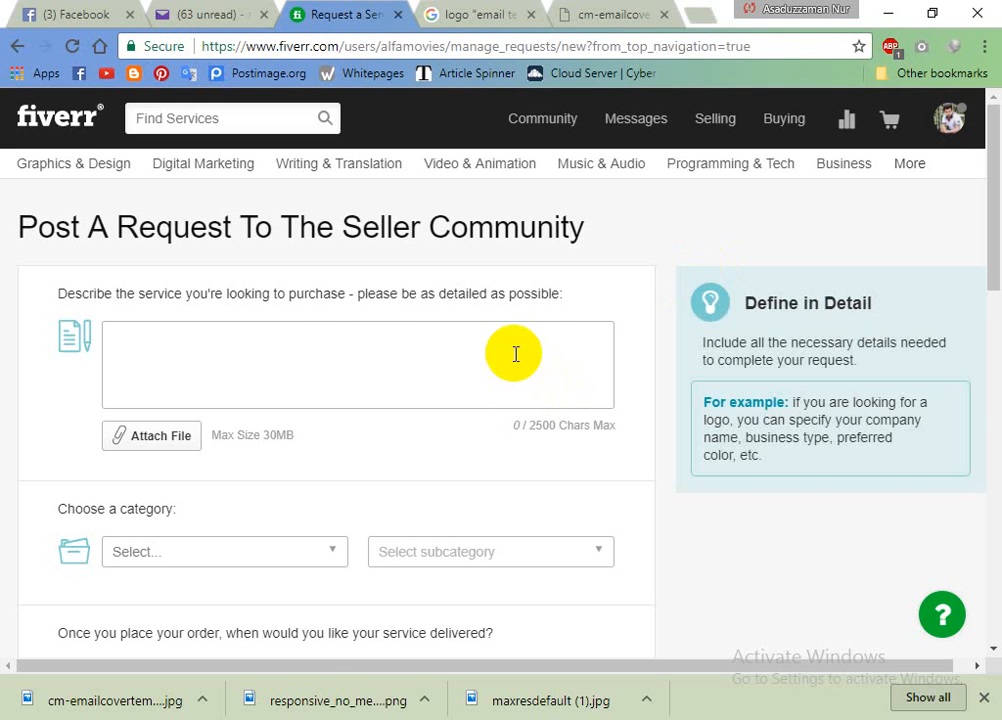
pyautogui.moveTo(645, 176)
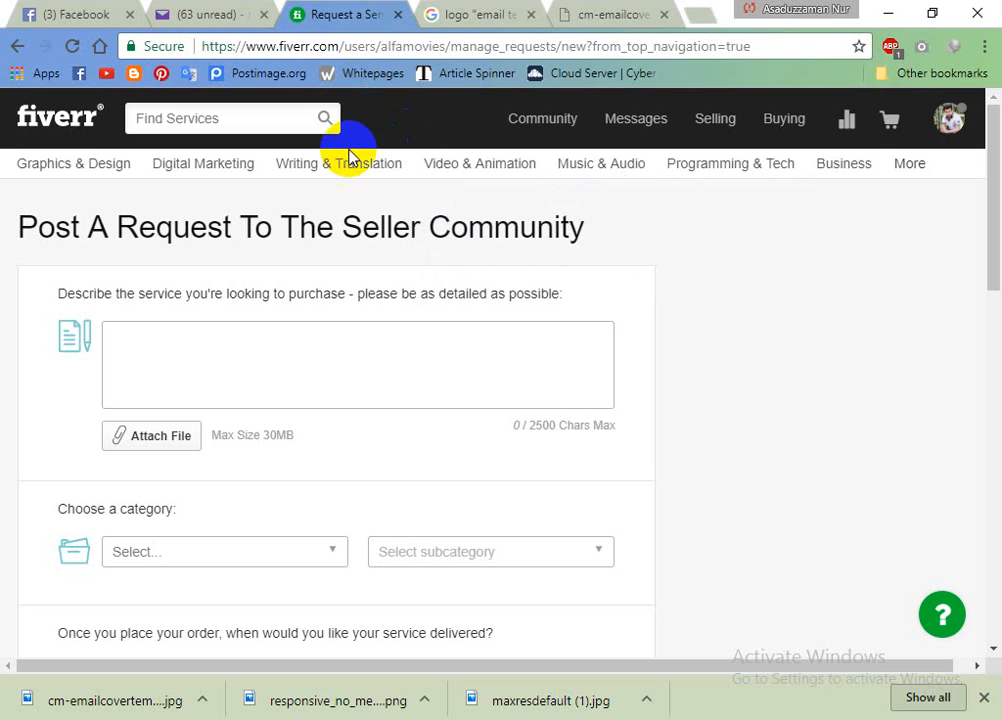
pyautogui.moveTo(682, 172)
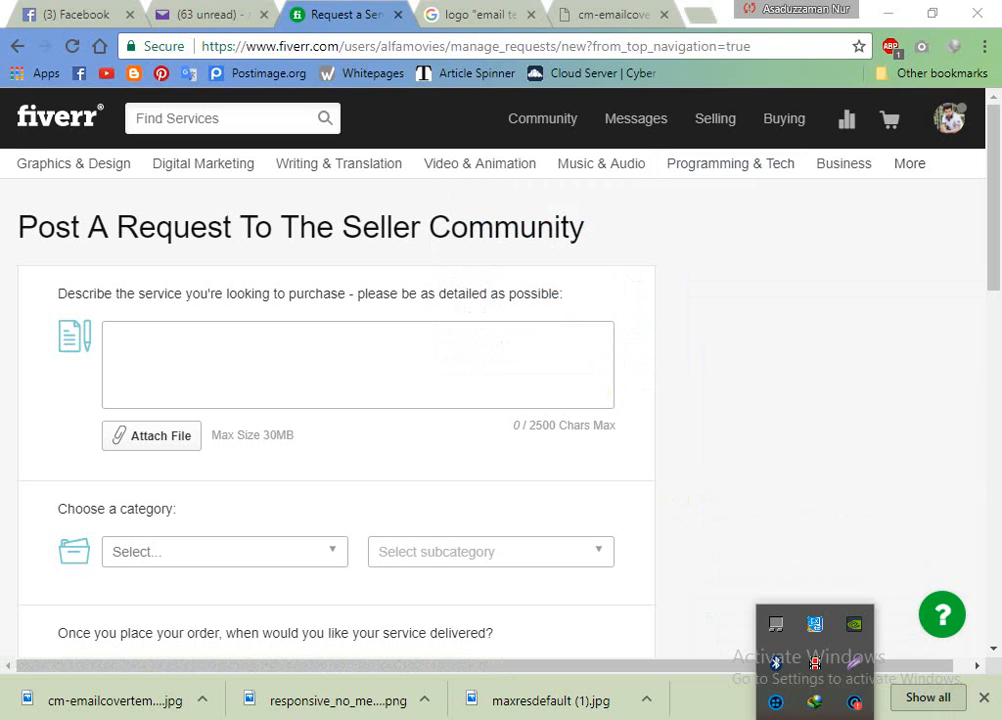
pyautogui.moveTo(804, 408)
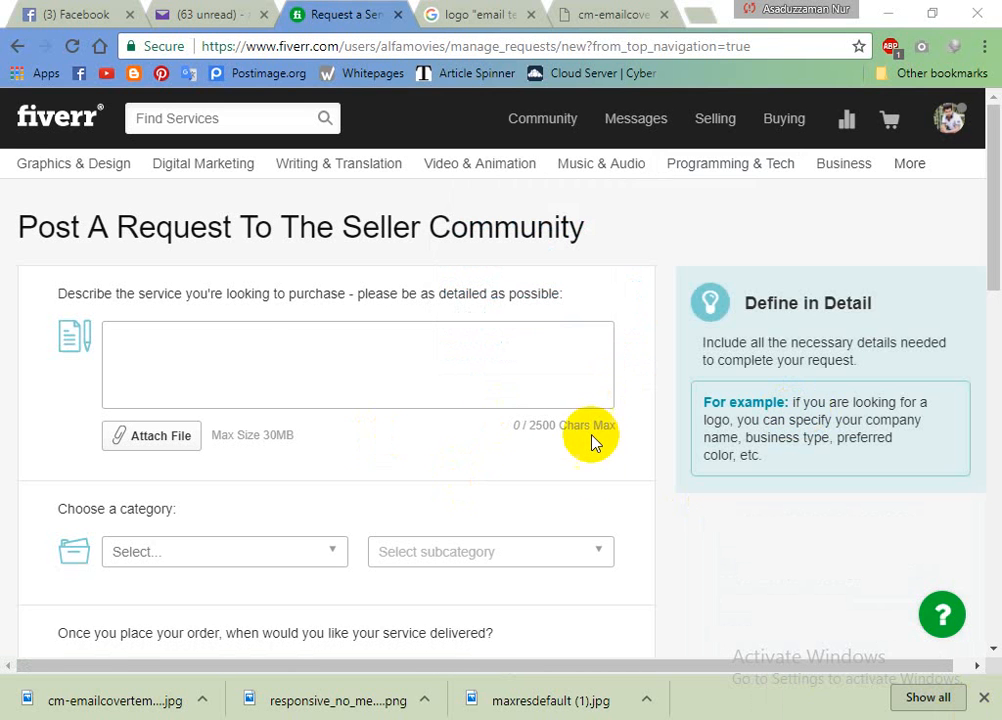
# Read through the full request form and switch to the Google Images results for email template logos
pyautogui.scroll(-10, 597, 463)
pyautogui.scroll(8, 592, 463)
pyautogui.scroll(2, 593, 463)
pyautogui.scroll(-3, 593, 463)
pyautogui.scroll(3, 593, 463)
pyautogui.click(512, 15)
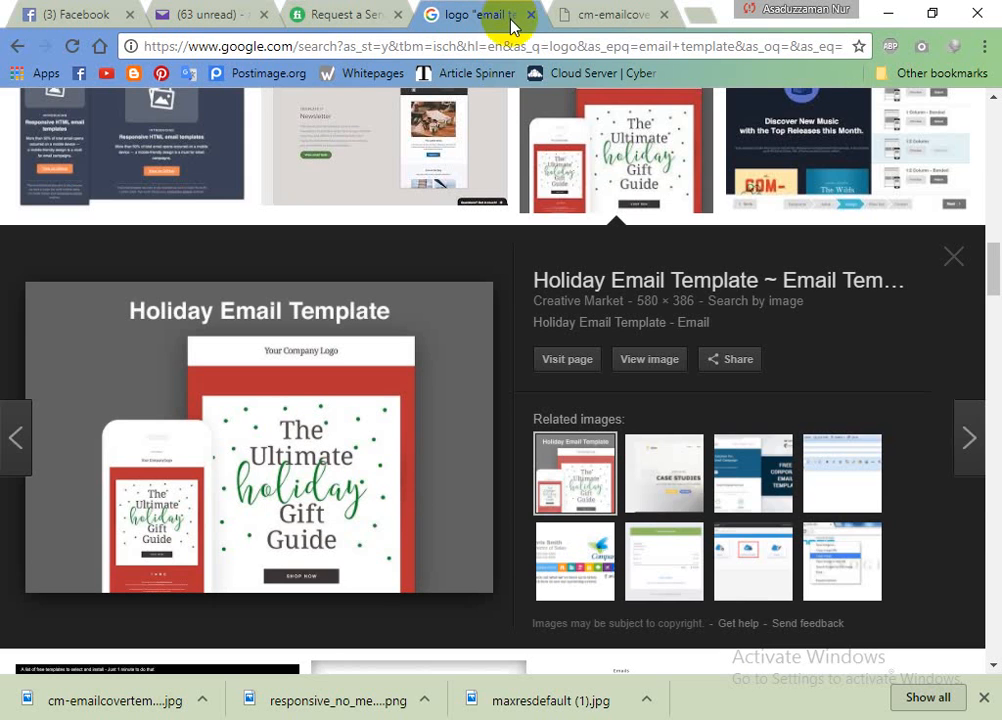
# Close the Google Images results and the email cover template image, returning to the Fiverr request form
pyautogui.click(532, 16)
pyautogui.click(529, 16)
pyautogui.click(490, 340)
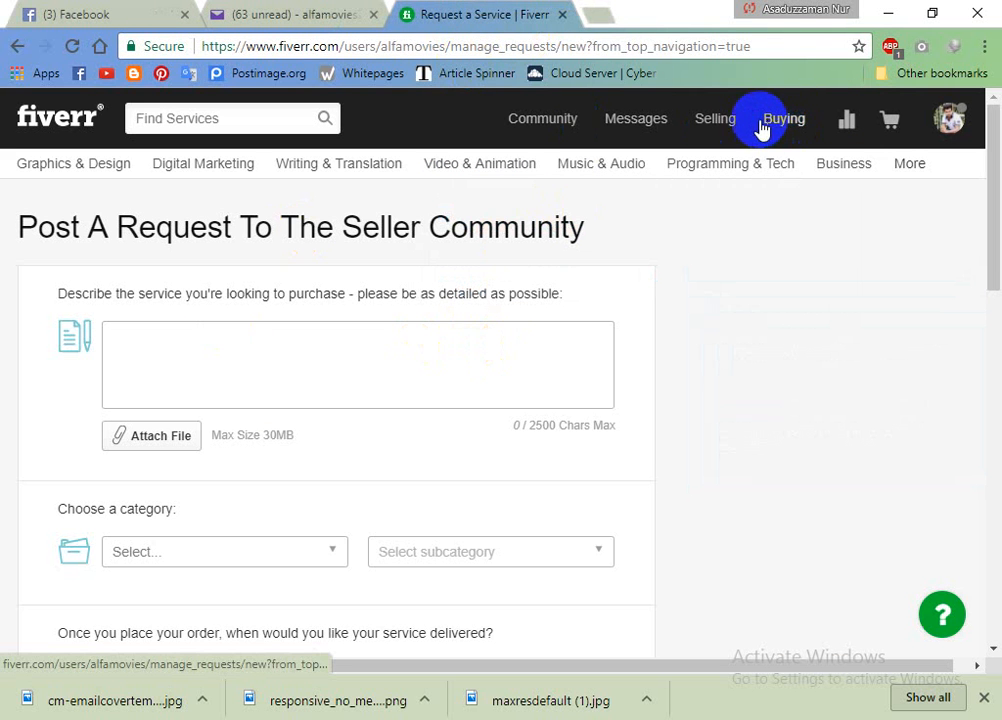
# Go to the seller's Gigs page and from there open Buyer Requests to review the active requests
pyautogui.moveTo(725, 128)
pyautogui.click(730, 195)
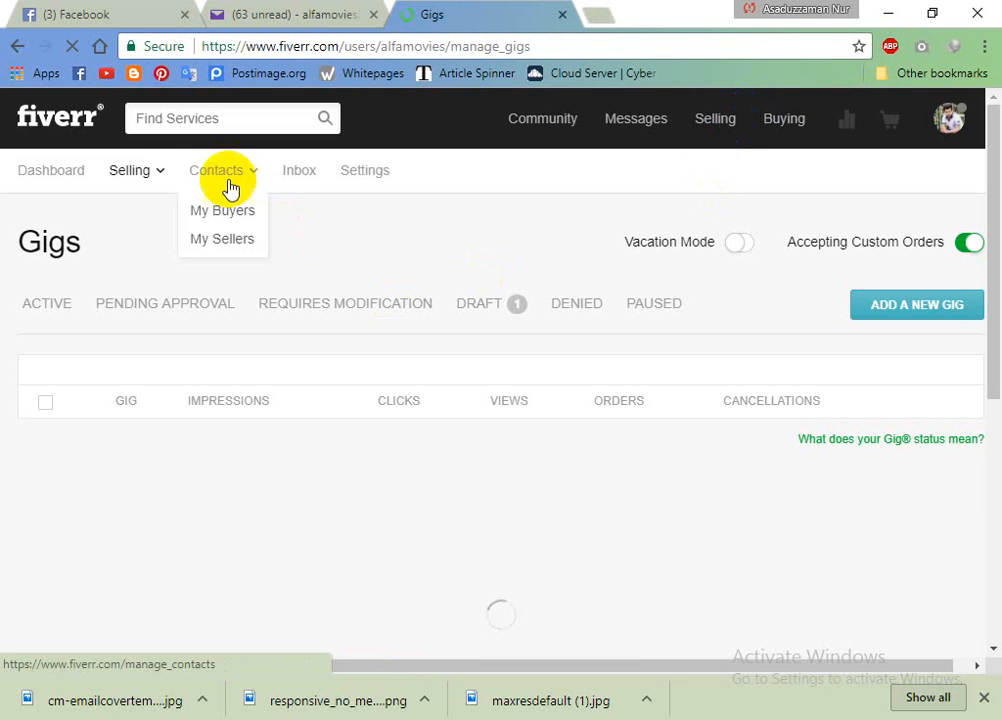
pyautogui.moveTo(160, 180)
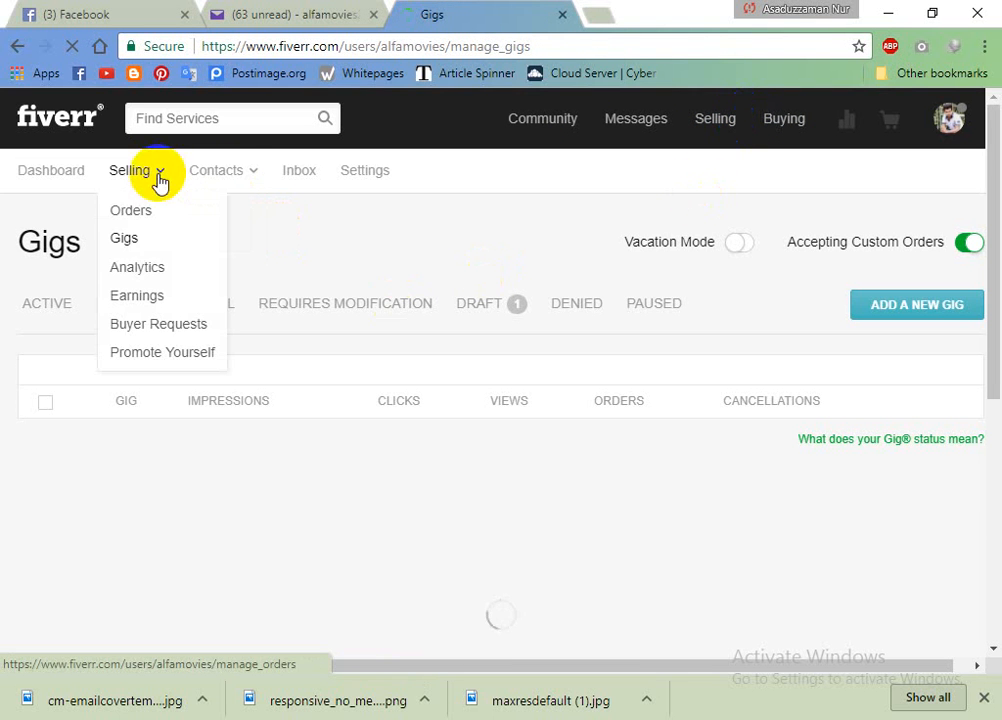
pyautogui.click(168, 328)
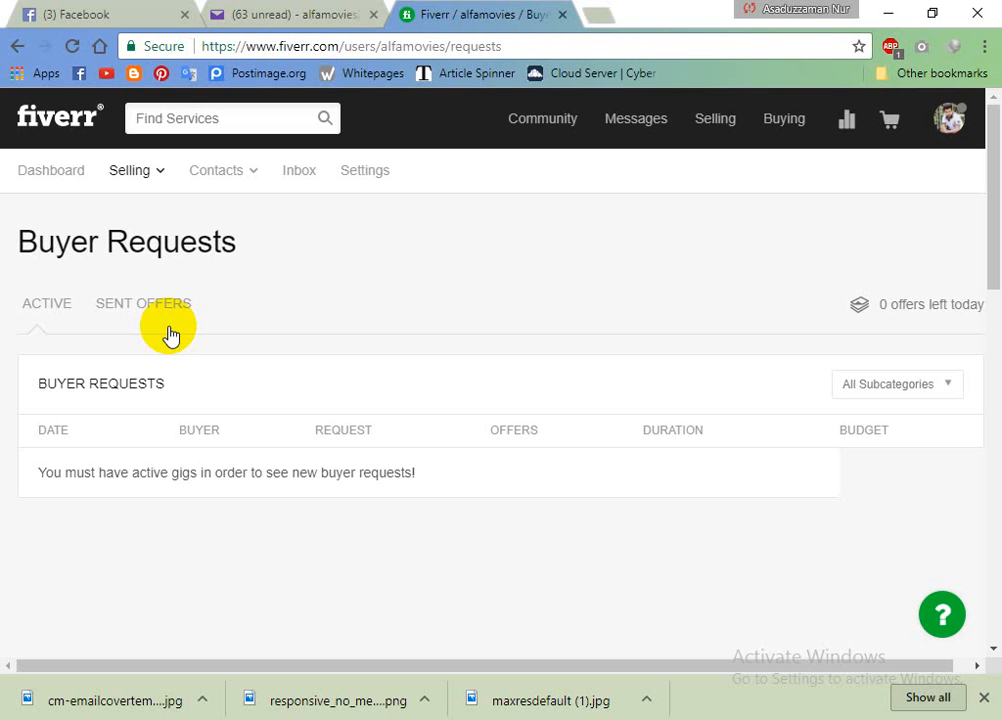
# Glance through the Facebook news feed, then return to Fiverr and open the Gigs page to review the draft gig
pyautogui.click(121, 10)
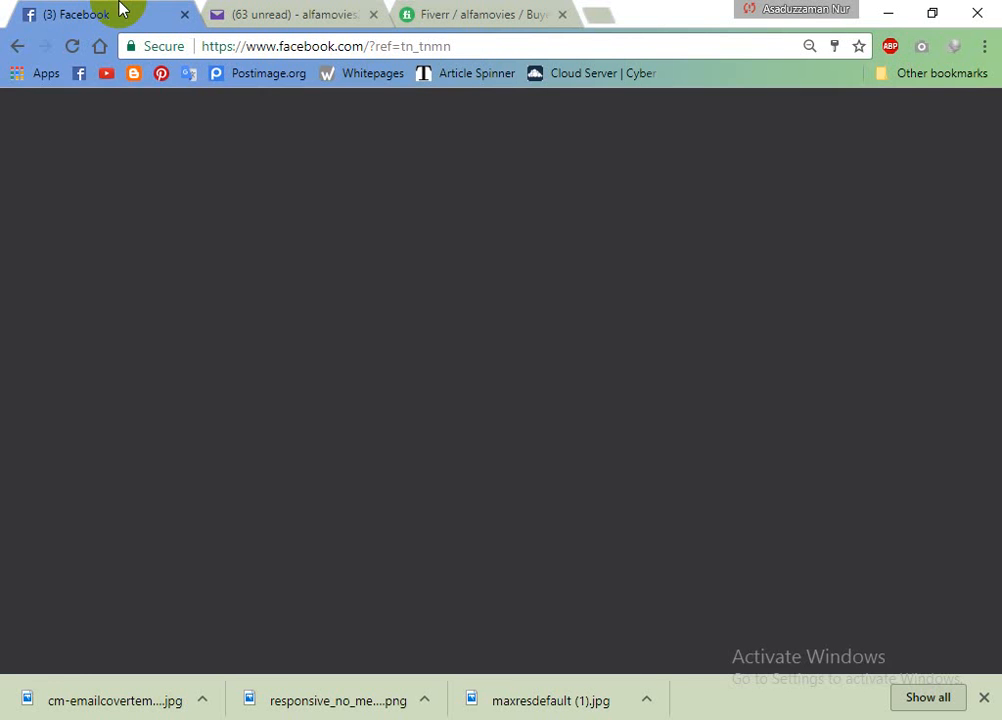
pyautogui.scroll(-8, 518, 352)
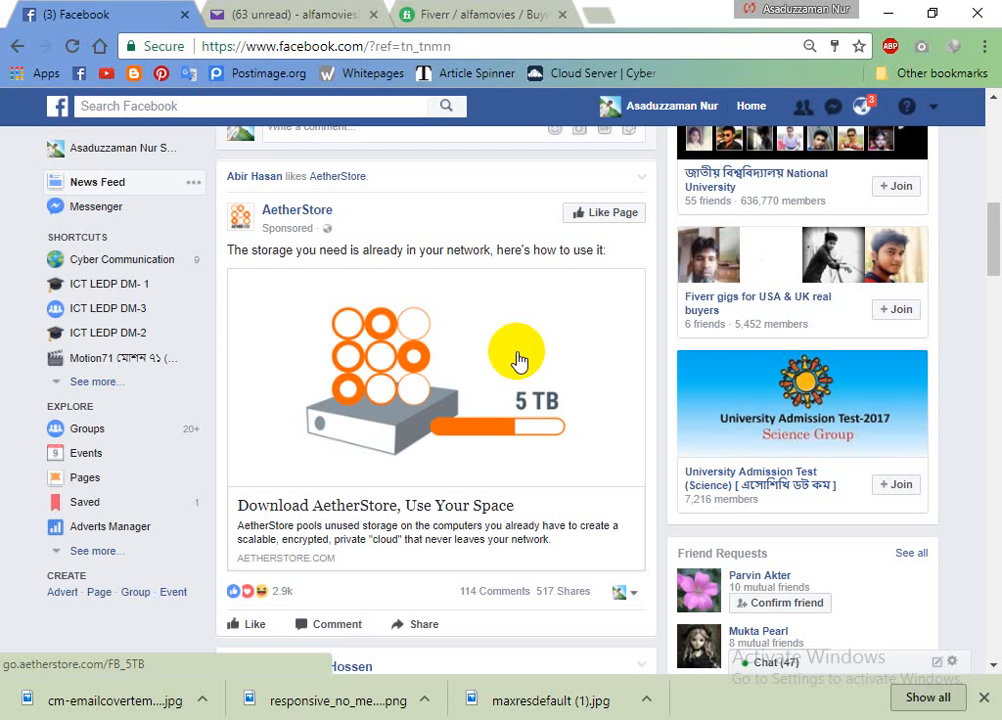
pyautogui.click(410, 13)
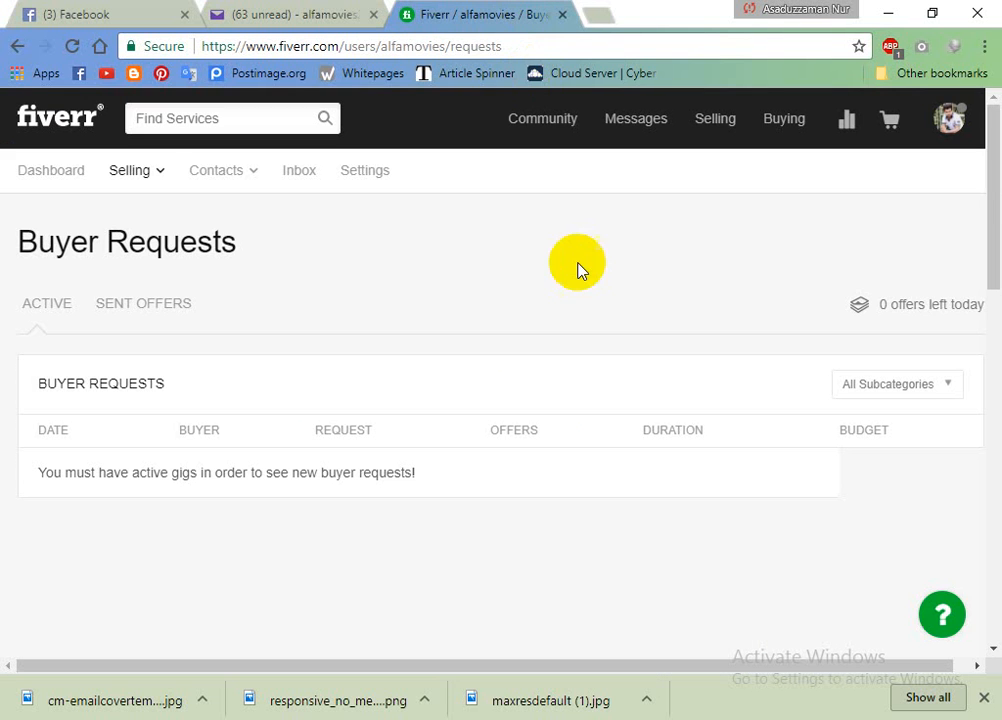
pyautogui.moveTo(158, 182)
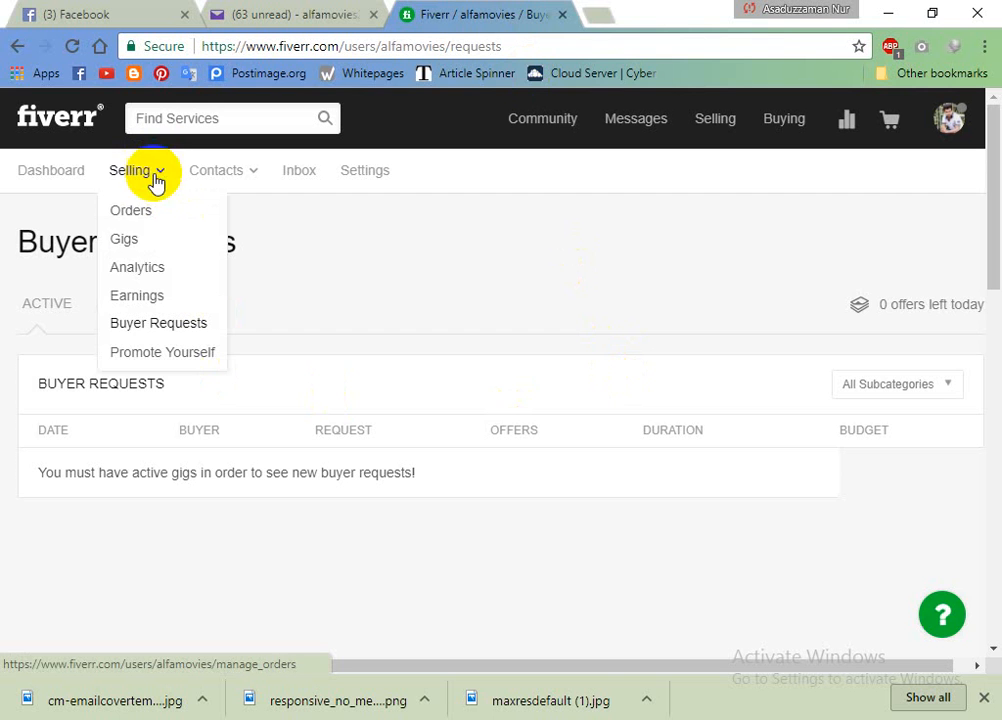
pyautogui.click(133, 234)
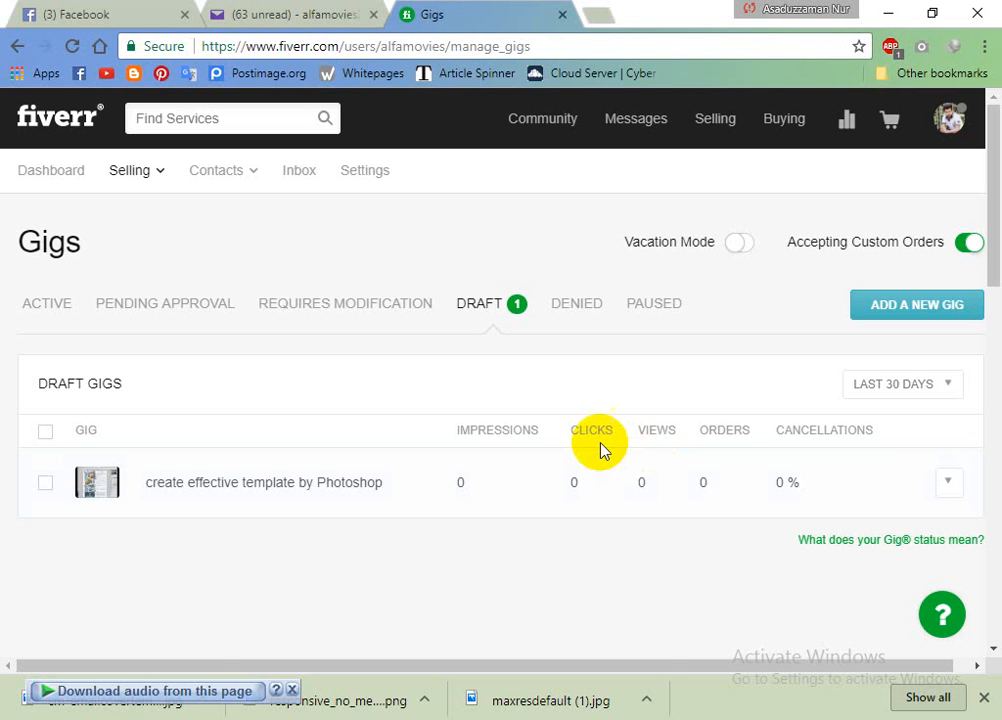
# Switch to Facebook, open Live video from the expanded Explore list and dismiss the browser's downloads bar
pyautogui.click(68, 12)
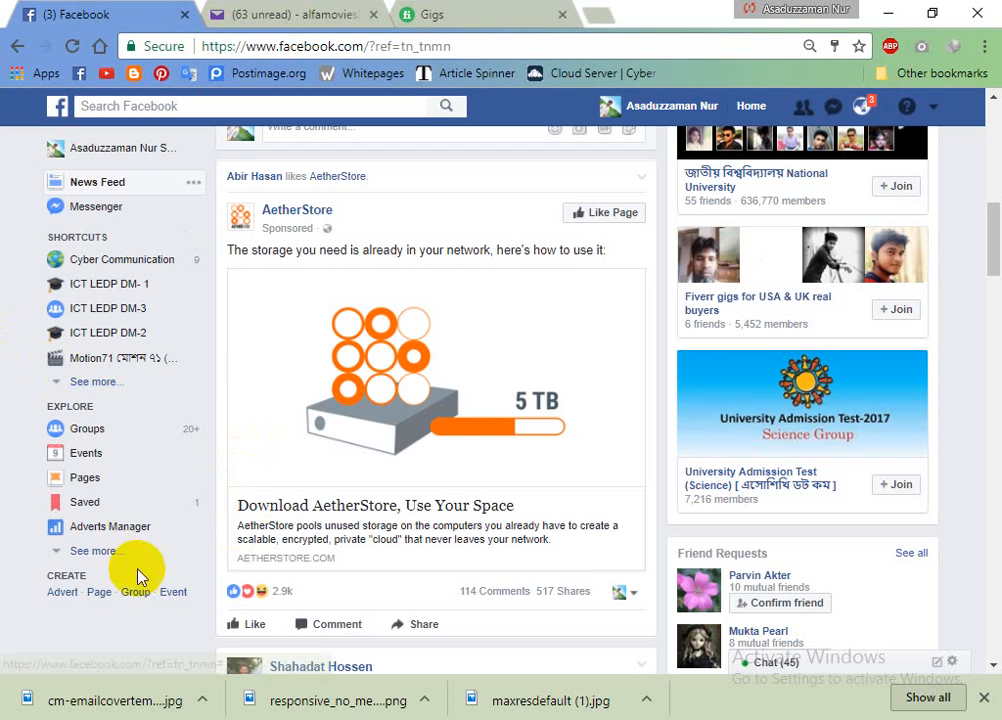
pyautogui.click(90, 551)
pyautogui.scroll(-2, 127, 440)
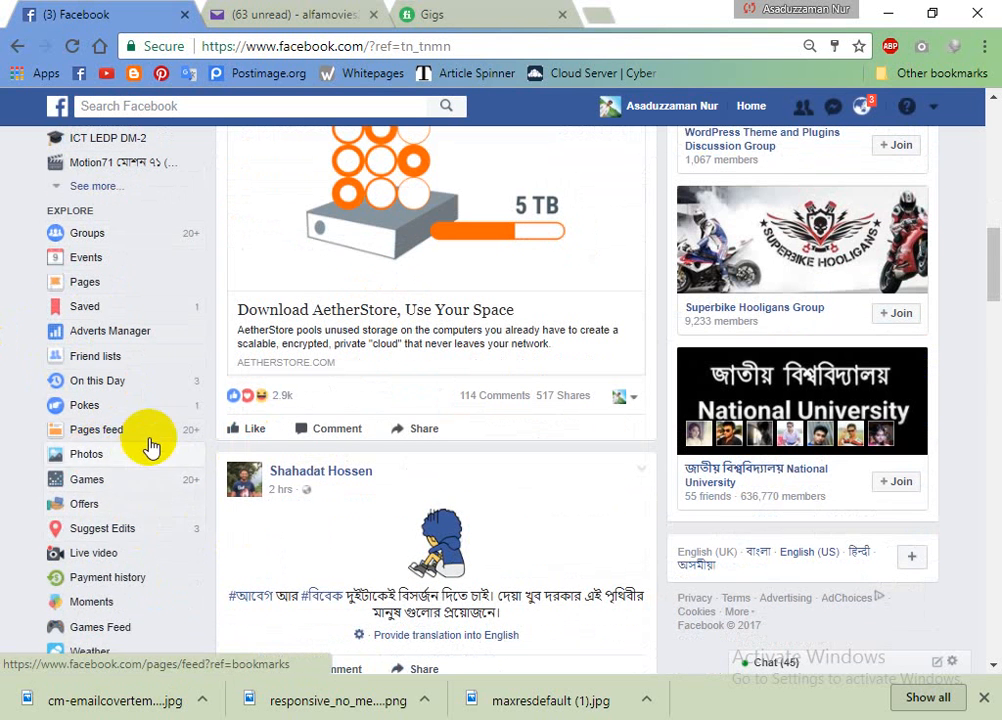
pyautogui.scroll(-1, 148, 445)
pyautogui.click(105, 465)
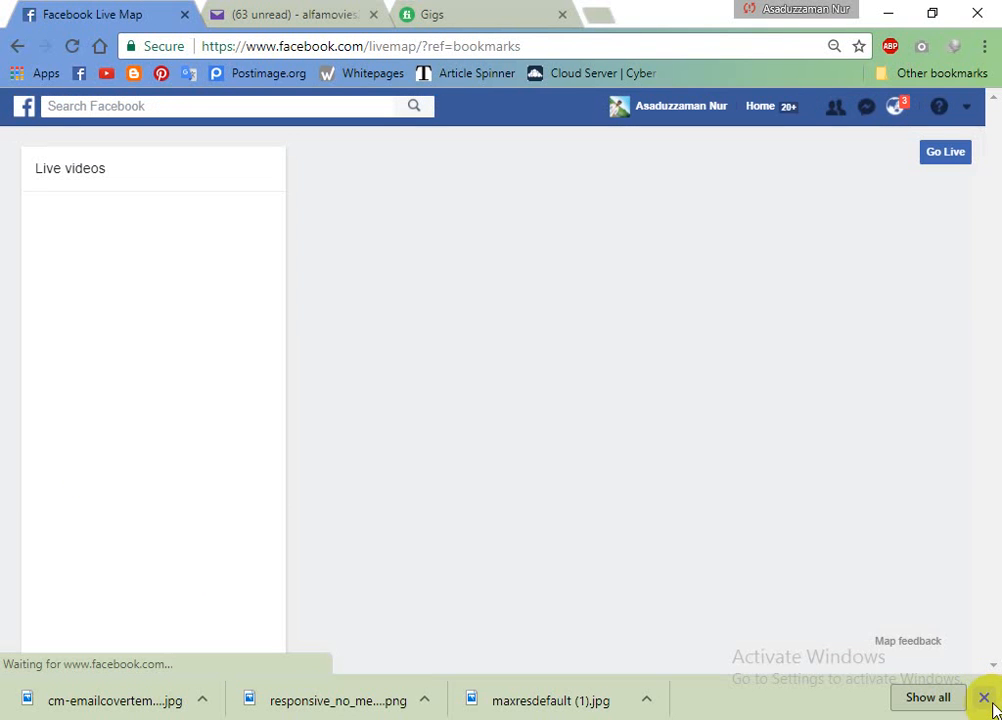
pyautogui.click(987, 697)
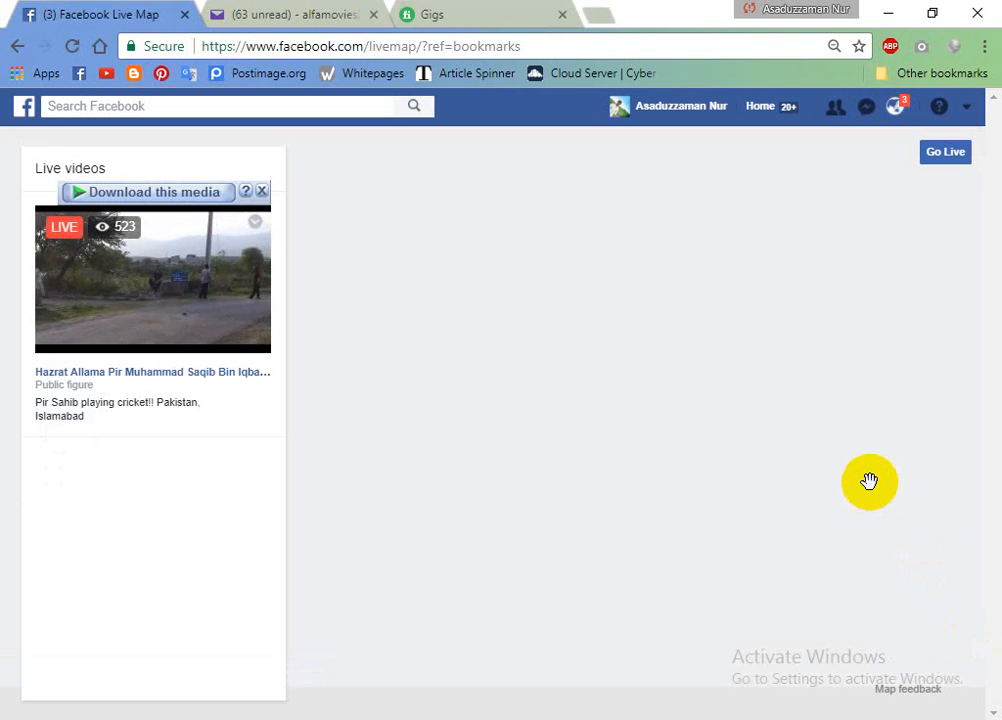
# Close the live video playing in the Live videos list beside the Facebook Live Map
pyautogui.scroll(-2, 740, 410)
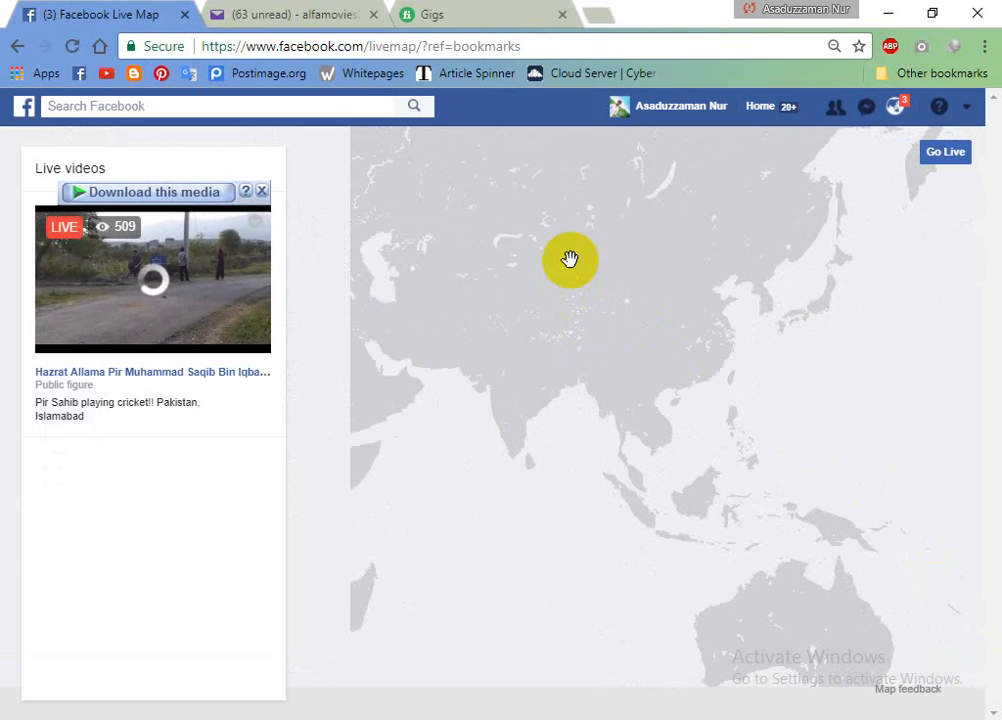
pyautogui.moveTo(570, 259); pyautogui.dragTo(729, 362)
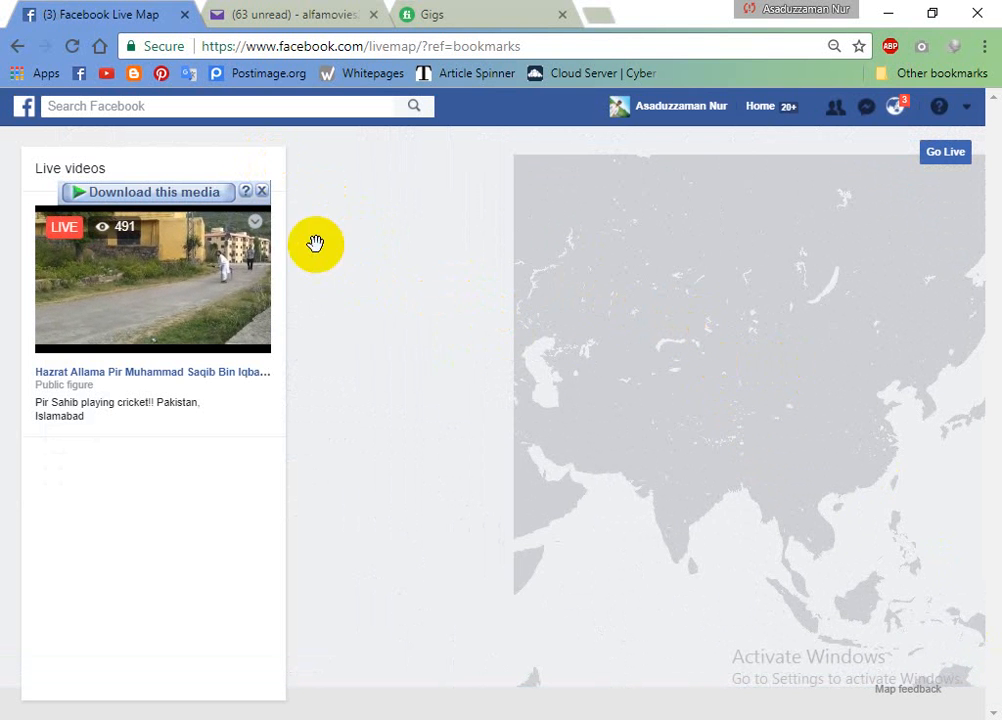
pyautogui.click(254, 223)
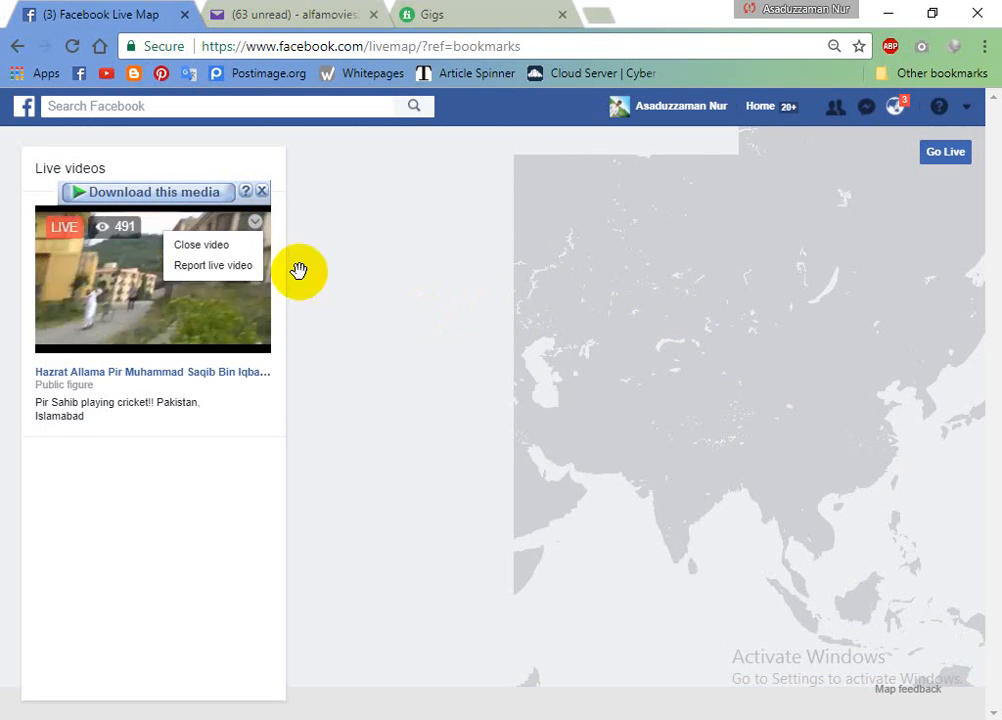
pyautogui.click(215, 250)
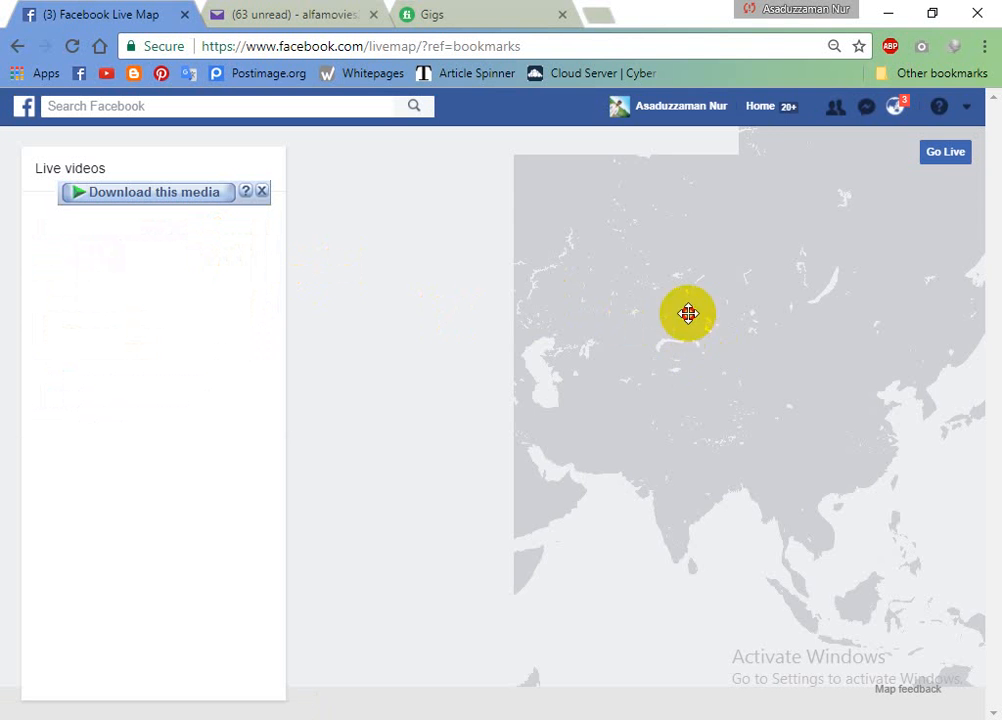
# Examine the live broadcast markers across Europe, Asia and the Americas on the Facebook Live Map
pyautogui.moveTo(687, 311); pyautogui.dragTo(710, 447)
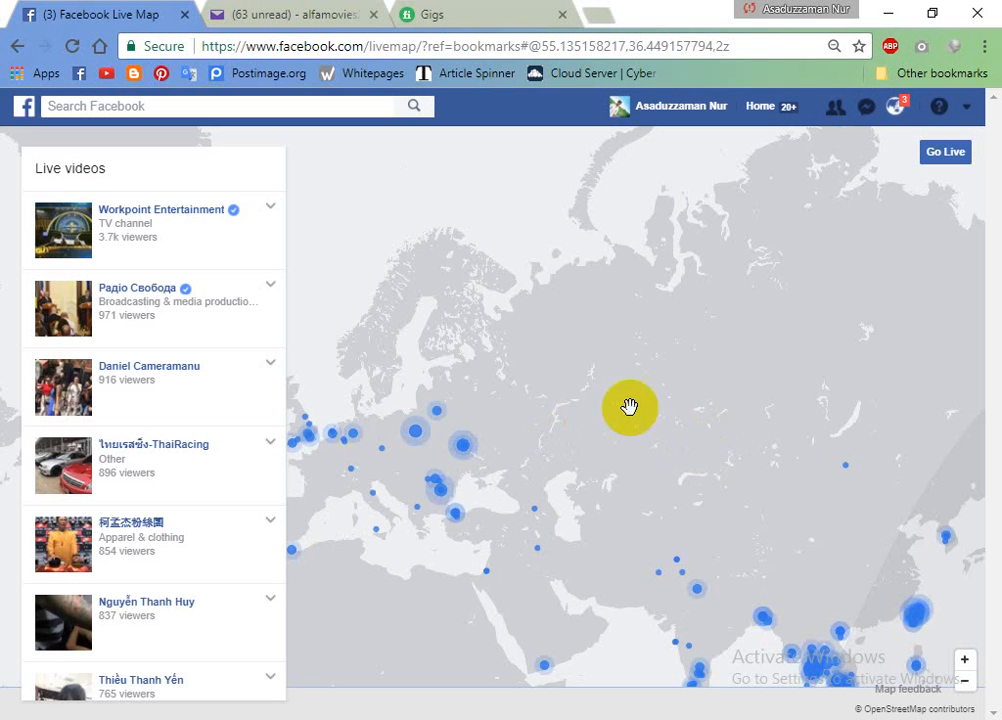
pyautogui.moveTo(640, 455); pyautogui.dragTo(977, 537)
pyautogui.moveTo(655, 434); pyautogui.dragTo(836, 302)
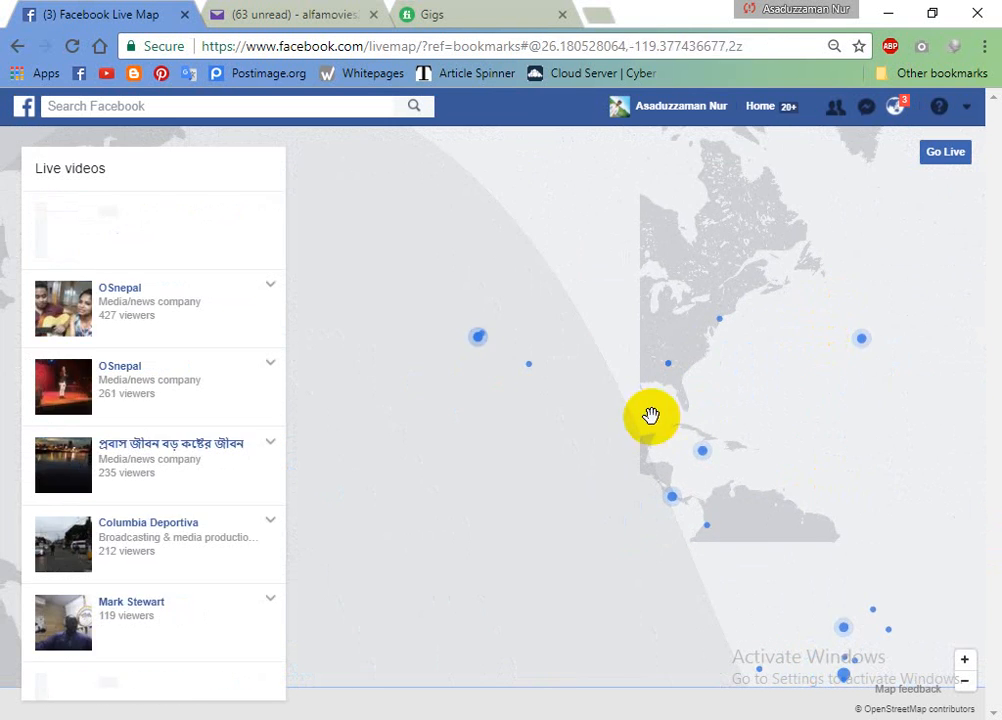
pyautogui.moveTo(649, 416); pyautogui.dragTo(908, 588)
pyautogui.moveTo(530, 436); pyautogui.dragTo(767, 550)
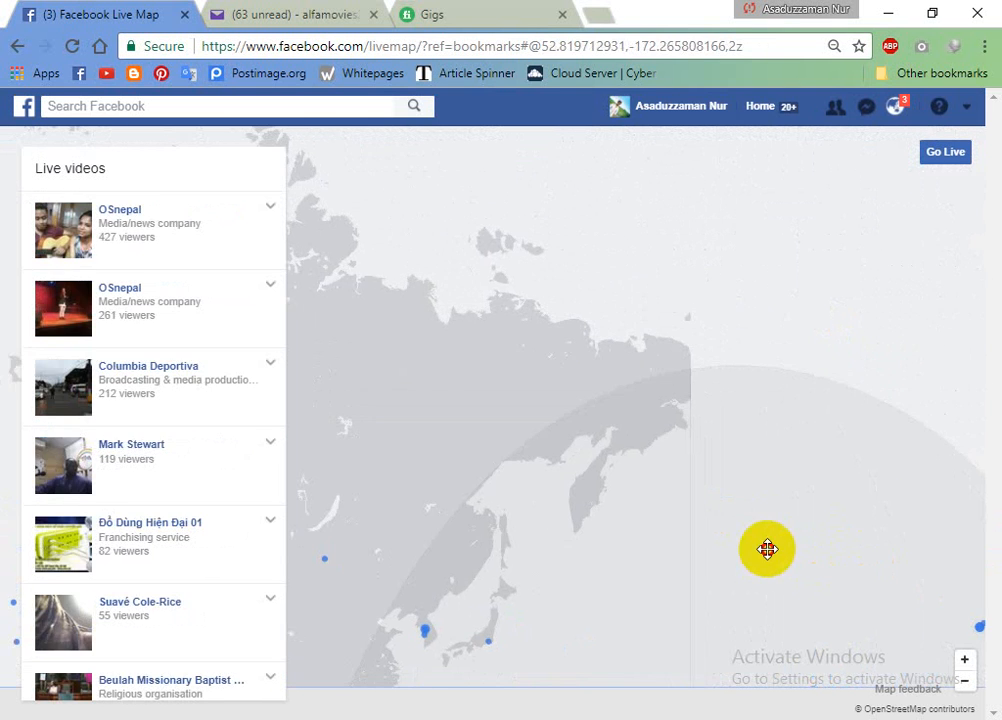
pyautogui.moveTo(811, 510); pyautogui.dragTo(976, 350)
pyautogui.moveTo(662, 480); pyautogui.dragTo(749, 369)
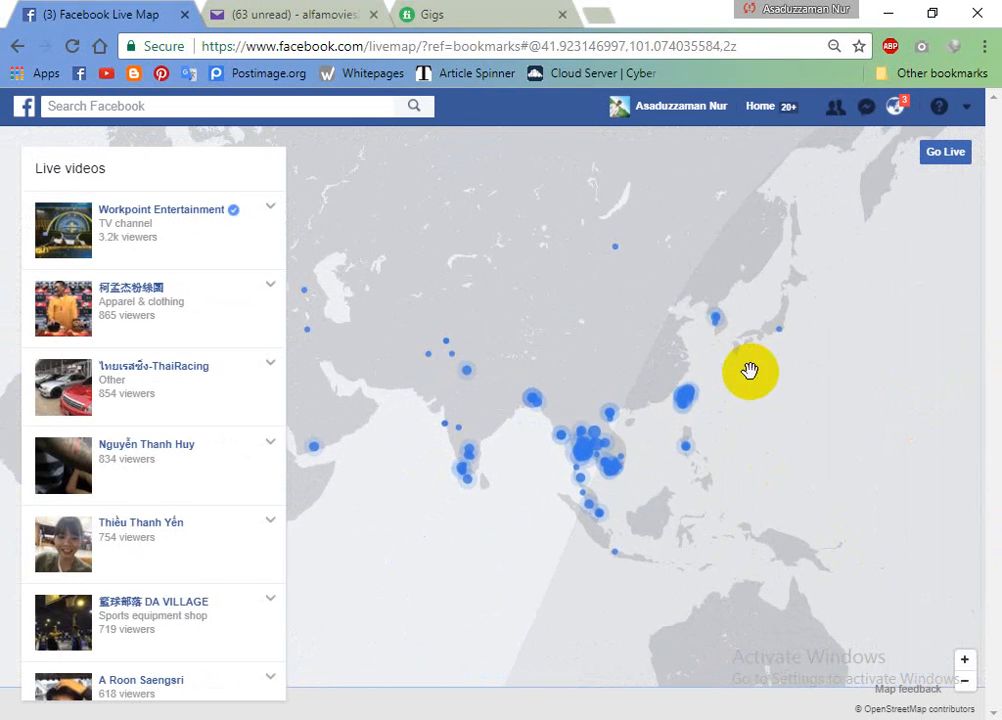
pyautogui.moveTo(626, 450); pyautogui.dragTo(791, 501)
pyautogui.moveTo(616, 457); pyautogui.dragTo(872, 572)
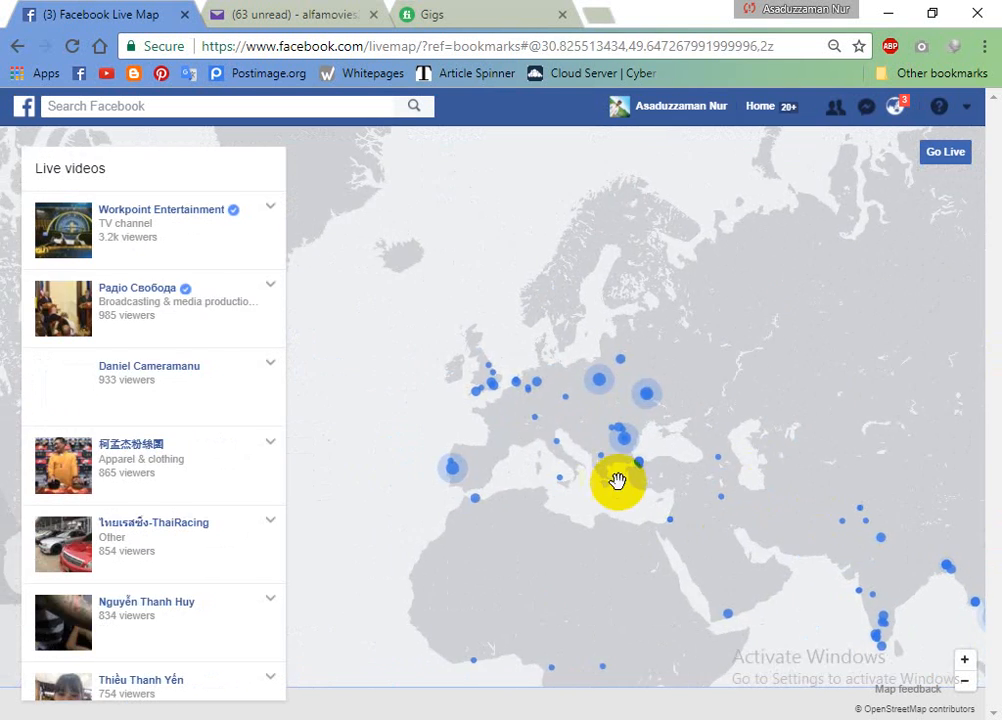
pyautogui.moveTo(611, 487); pyautogui.dragTo(911, 598)
pyautogui.moveTo(700, 492); pyautogui.dragTo(920, 280)
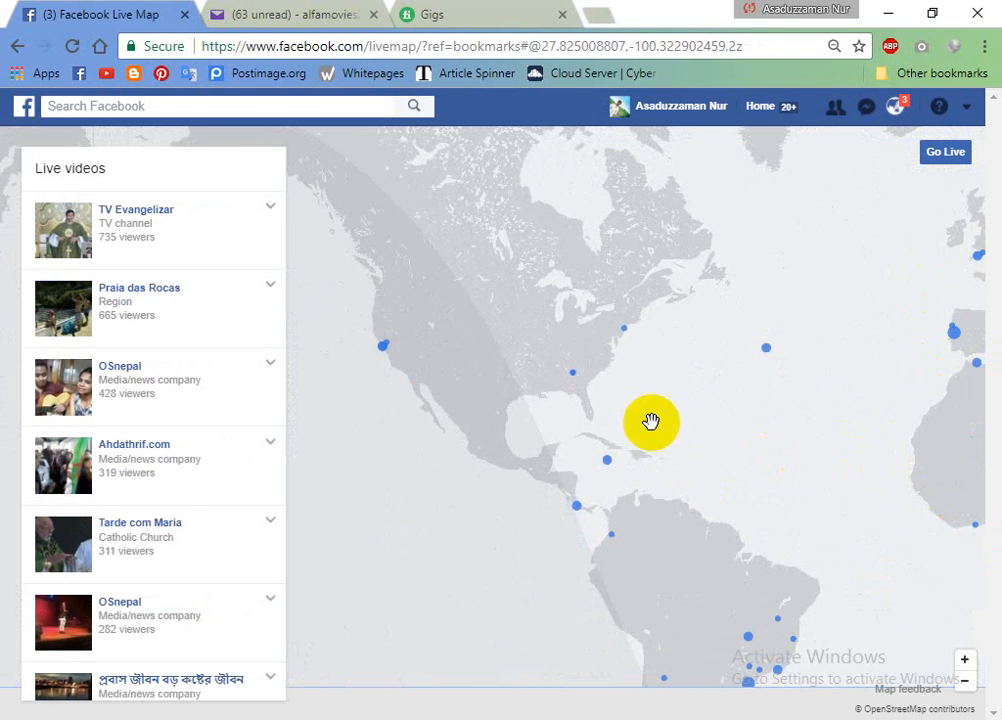
pyautogui.moveTo(651, 421); pyautogui.dragTo(895, 376)
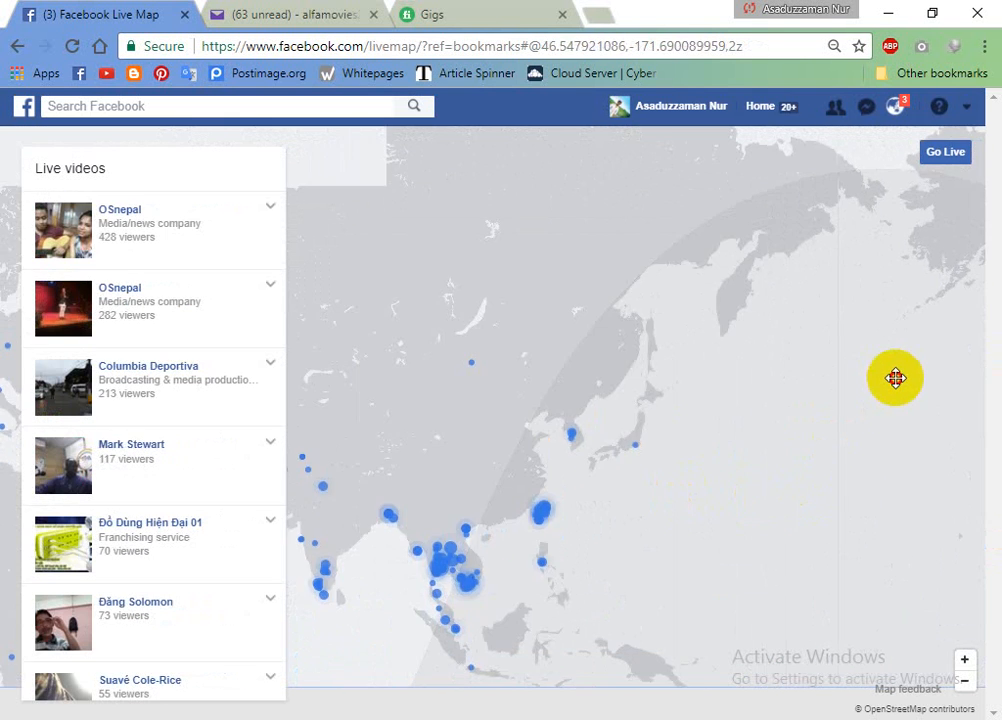
# Examine the live broadcasts around Southeast Asia and Taiwan more closely on the map
pyautogui.doubleClick(599, 484)
pyautogui.moveTo(520, 470); pyautogui.dragTo(681, 411)
pyautogui.scroll(1, 473, 519)
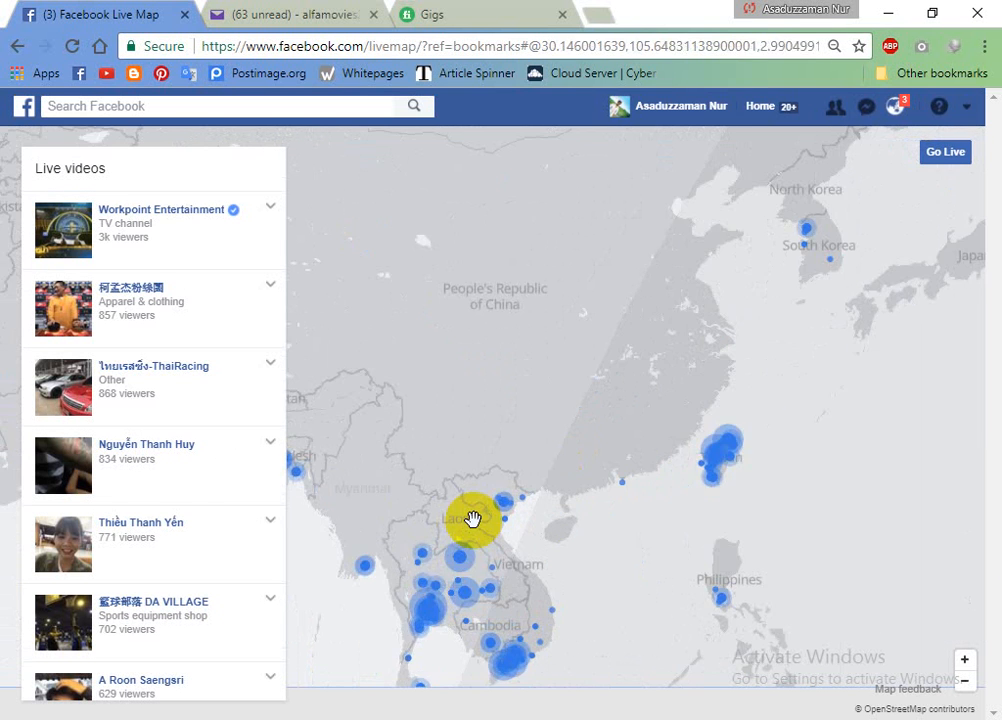
pyautogui.scroll(2, 473, 519)
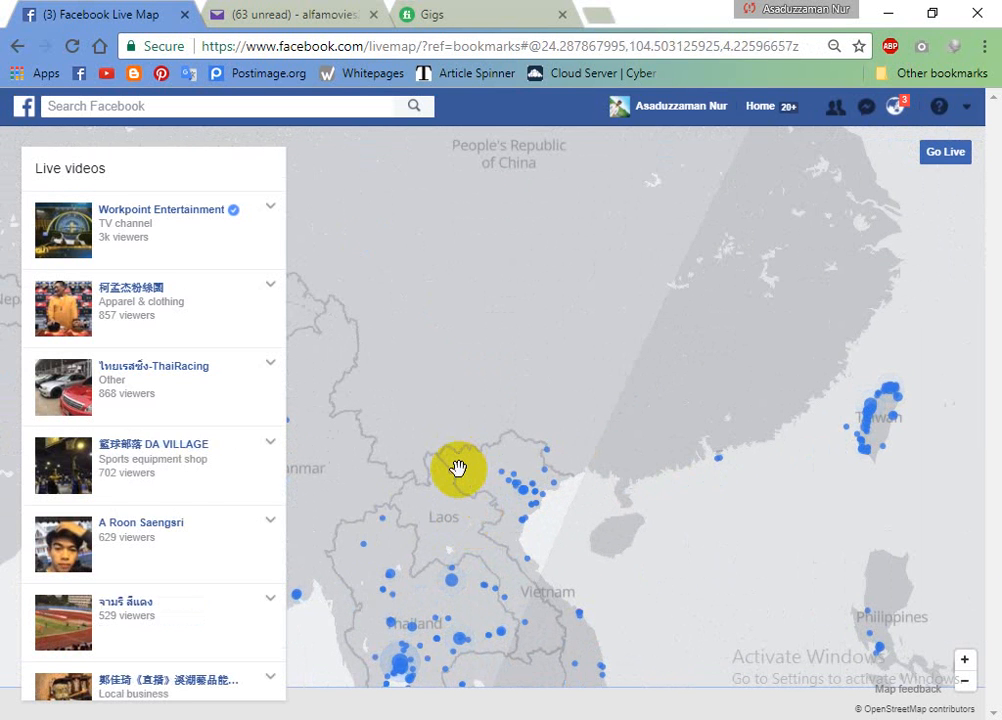
pyautogui.scroll(-2, 458, 468)
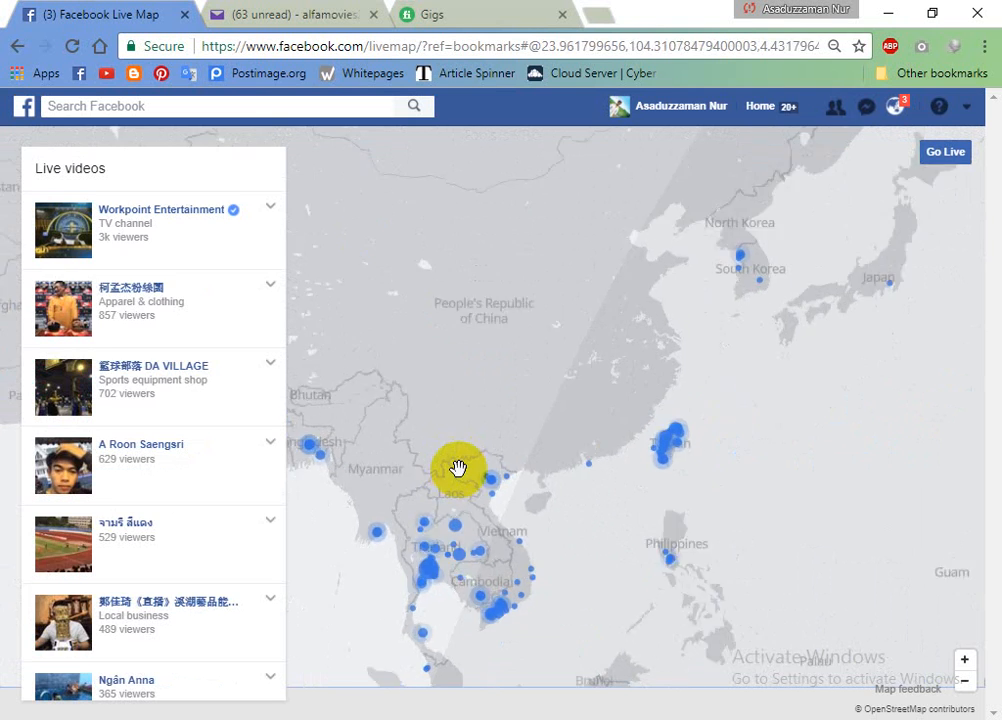
pyautogui.scroll(-1, 459, 470)
# Survey the live map westward from Asia past Greenland to the broadcasts in North America
pyautogui.moveTo(463, 542); pyautogui.dragTo(821, 568)
pyautogui.moveTo(638, 501); pyautogui.dragTo(908, 571)
pyautogui.moveTo(678, 471); pyautogui.dragTo(964, 606)
pyautogui.moveTo(566, 382); pyautogui.dragTo(881, 707)
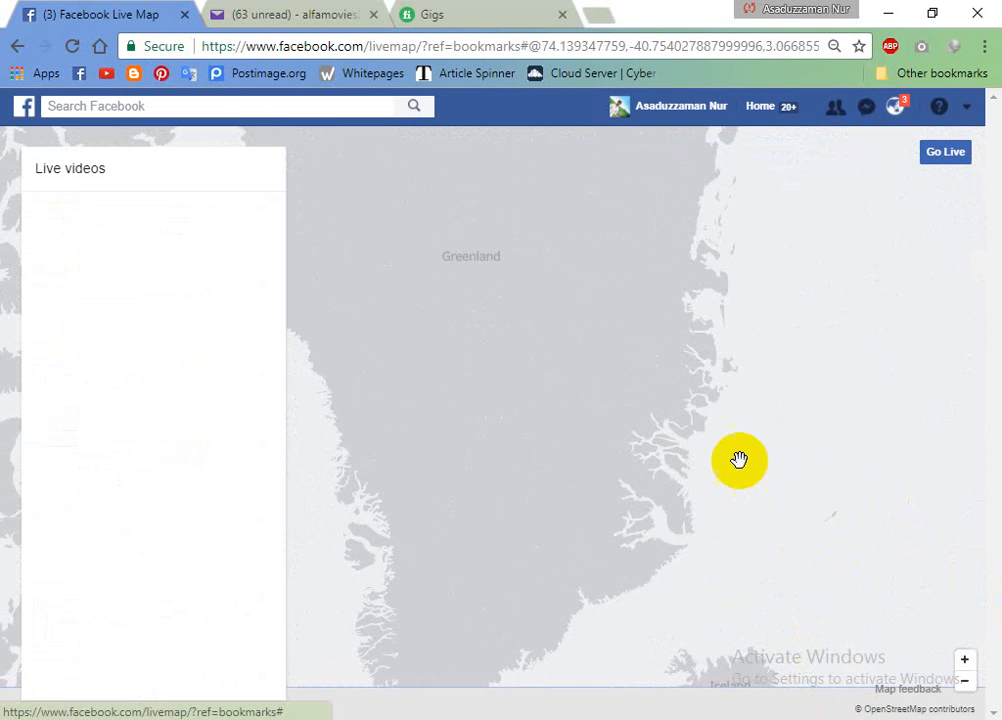
pyautogui.scroll(-2, 739, 460)
pyautogui.moveTo(682, 479); pyautogui.dragTo(808, 441)
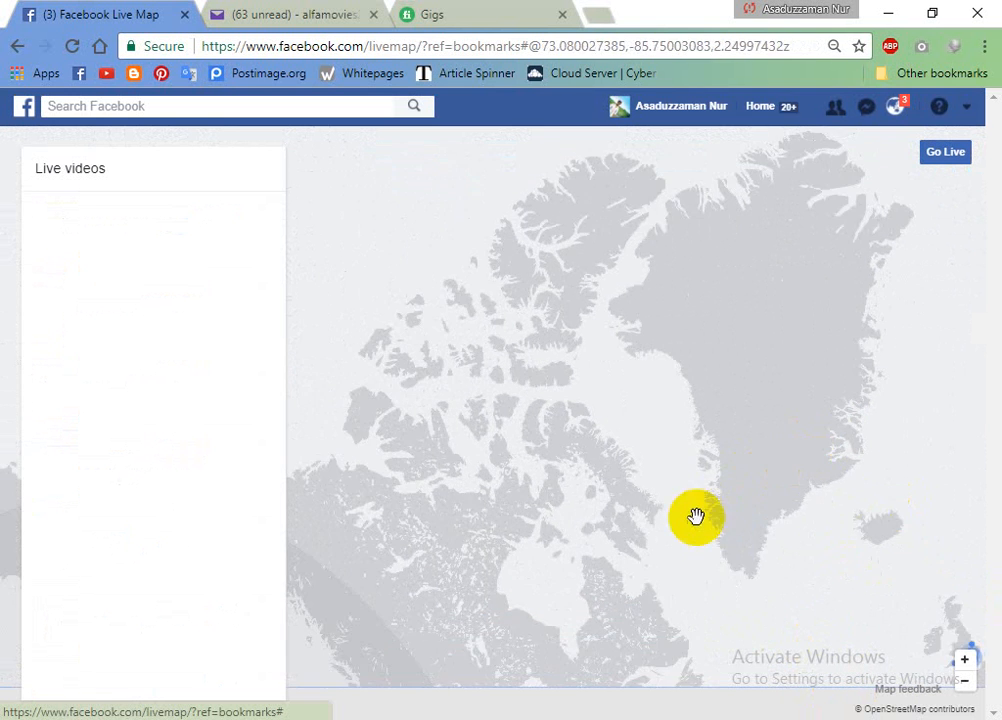
pyautogui.moveTo(696, 516); pyautogui.dragTo(748, 311)
pyautogui.scroll(2, 673, 455)
pyautogui.moveTo(584, 635); pyautogui.dragTo(670, 494)
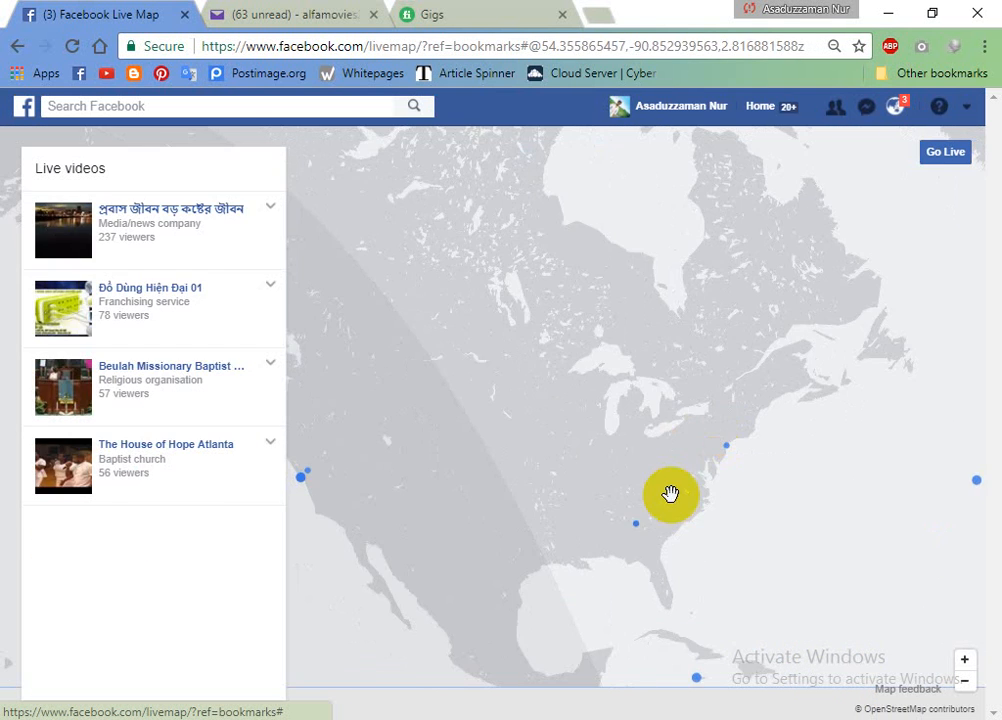
# Inspect the southeastern United States on the live map and preview the Beulah Missionary Baptist broadcast near Atlanta
pyautogui.scroll(4, 676, 452)
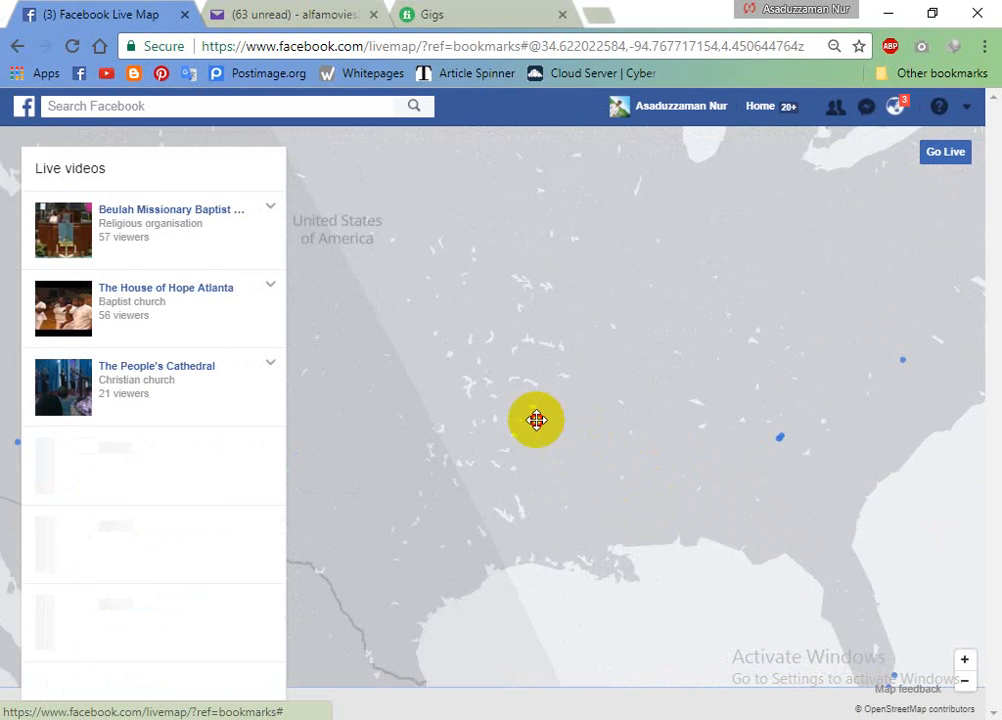
pyautogui.moveTo(536, 420); pyautogui.dragTo(687, 378)
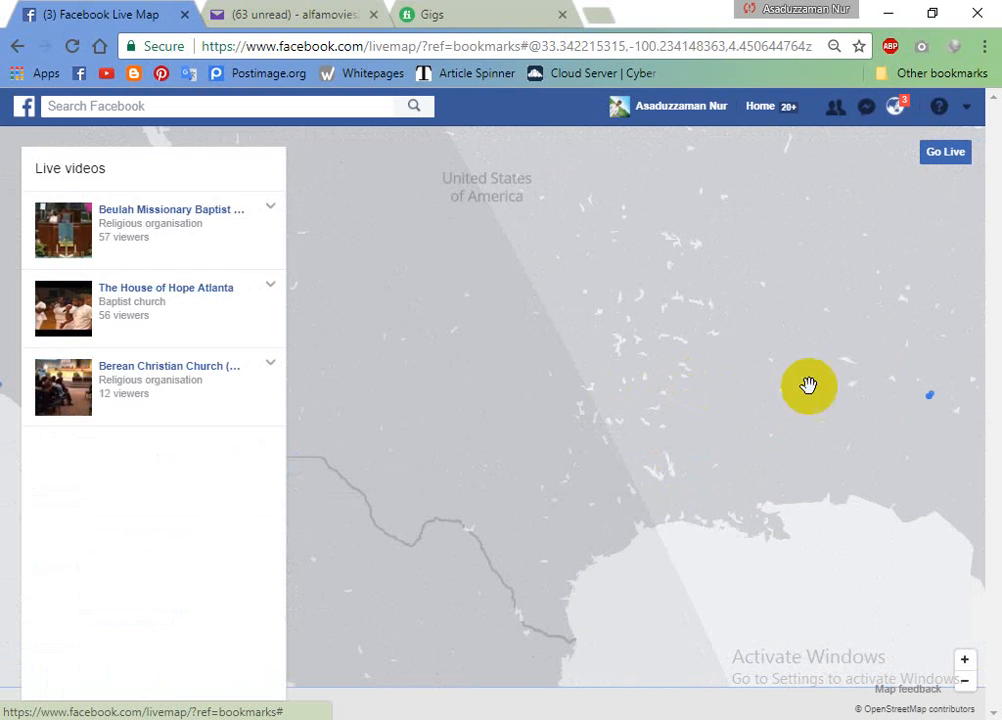
pyautogui.scroll(2, 920, 398)
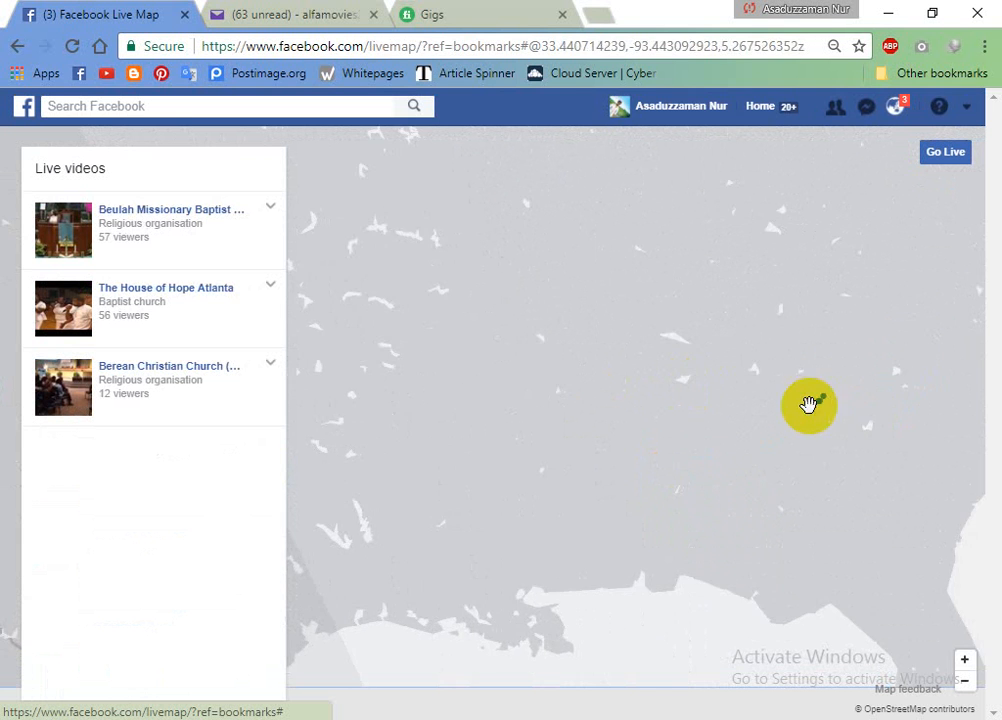
pyautogui.scroll(3, 839, 416)
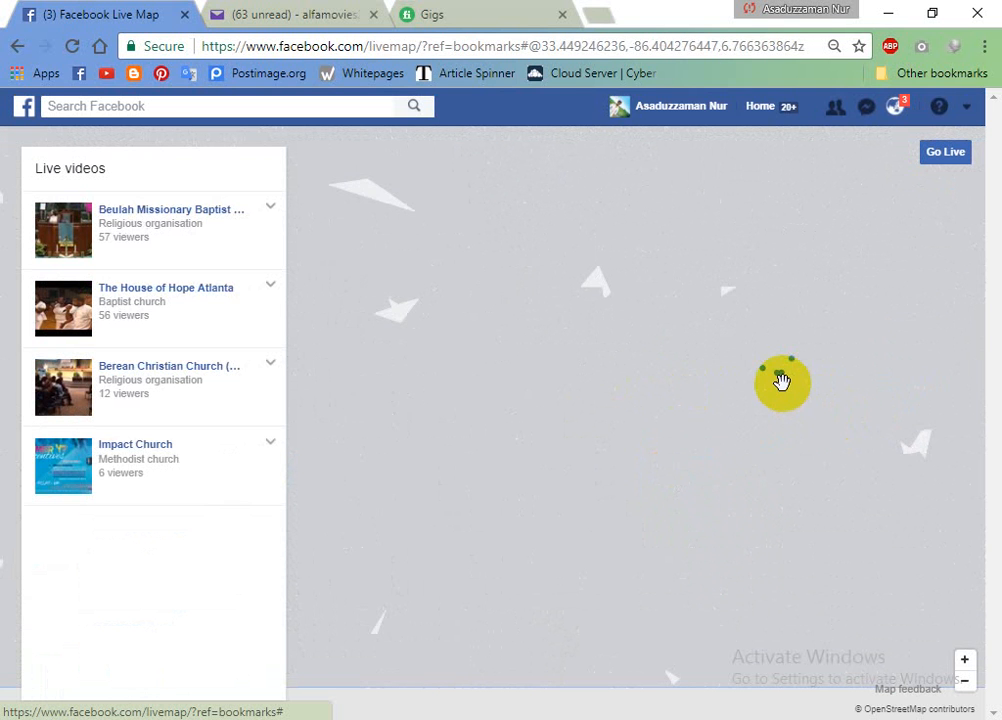
pyautogui.moveTo(780, 383)
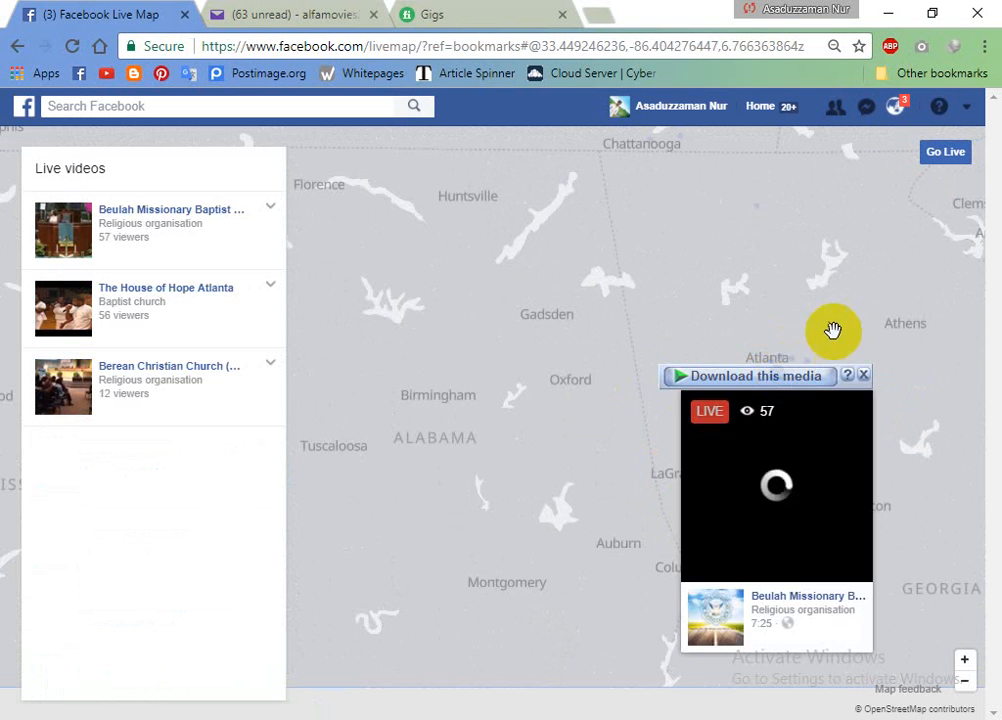
# Examine the live broadcast markers between Chattanooga, Kennesaw and Atlanta more closely on the map
pyautogui.click(759, 210)
pyautogui.moveTo(757, 209); pyautogui.dragTo(745, 344)
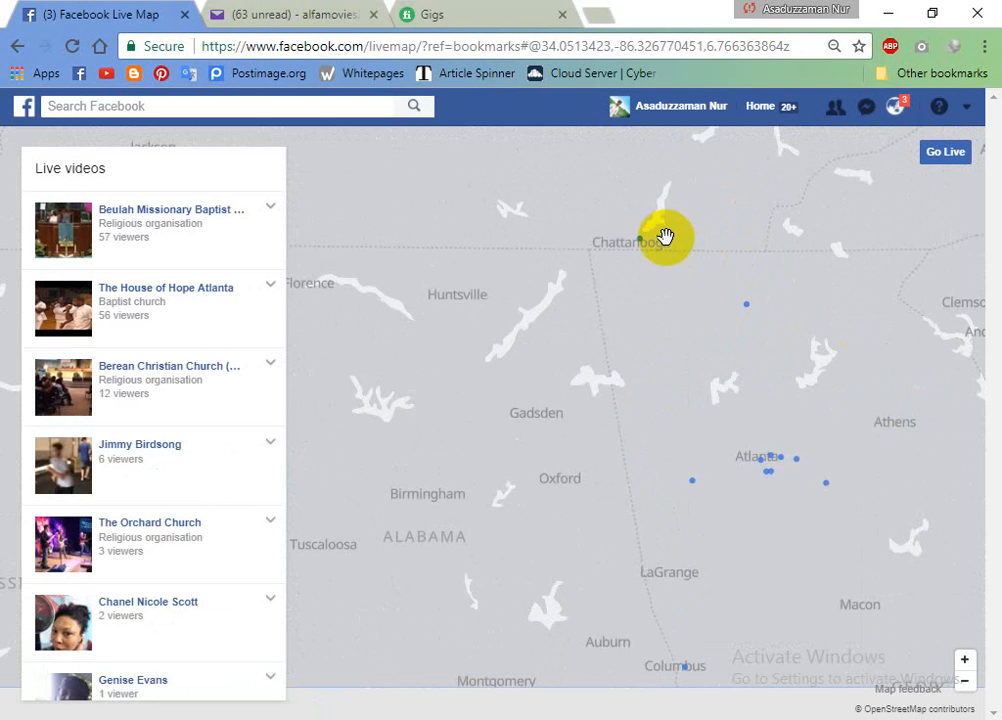
pyautogui.scroll(2, 682, 311)
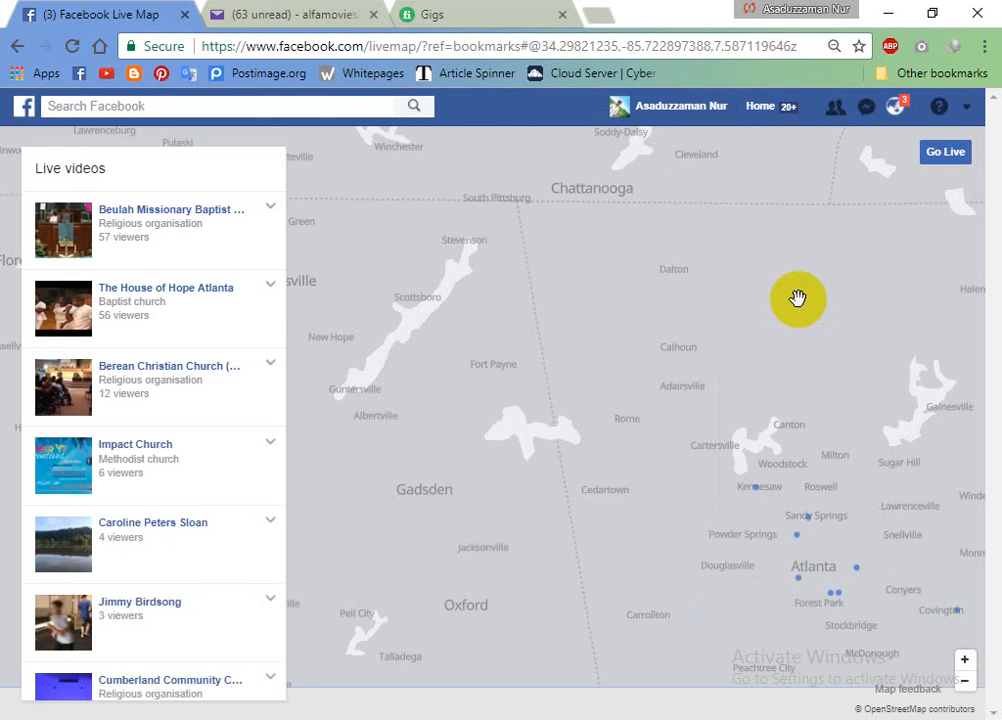
pyautogui.scroll(1, 760, 441)
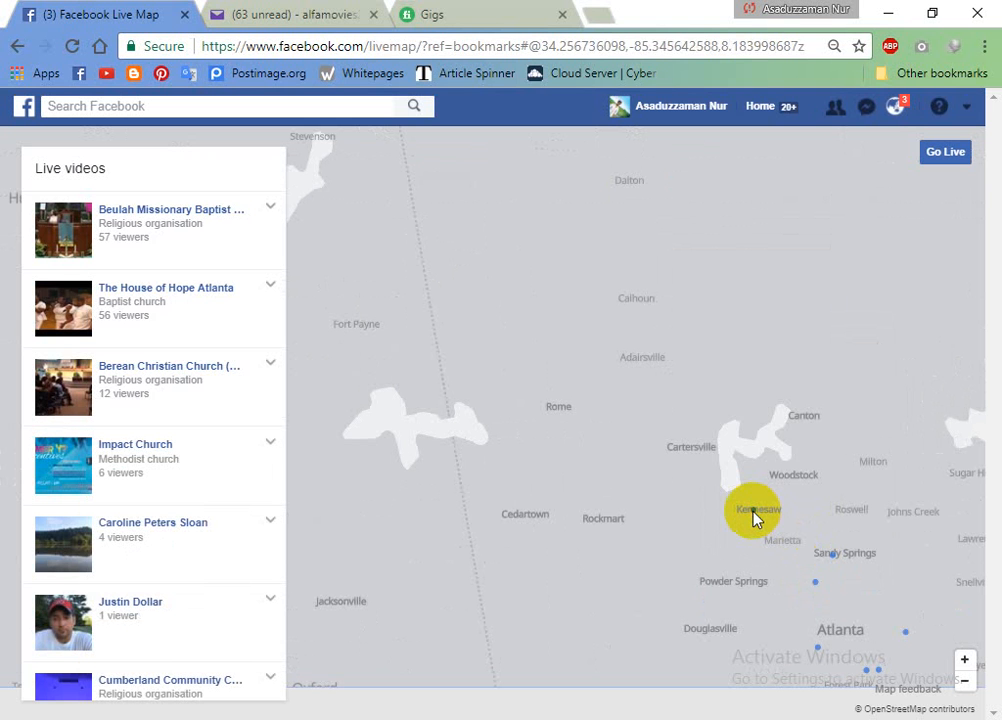
# Open the live video of the broadcaster near Kennesaw in a new tab and go to that broadcaster's profile
pyautogui.rightClick(145, 603)
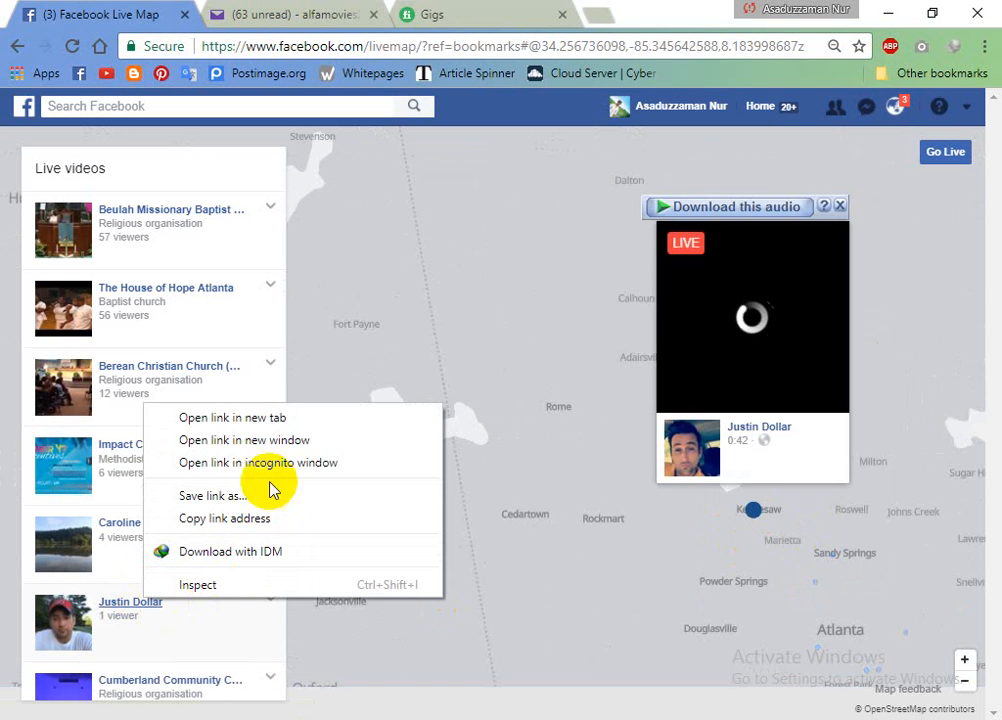
pyautogui.click(250, 417)
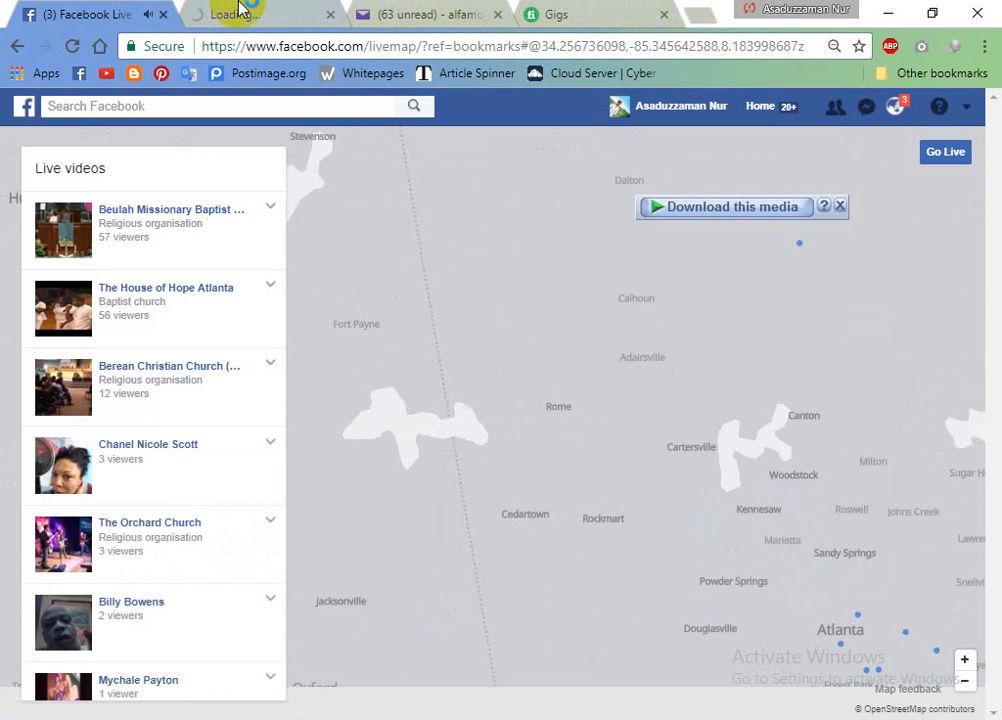
pyautogui.click(240, 10)
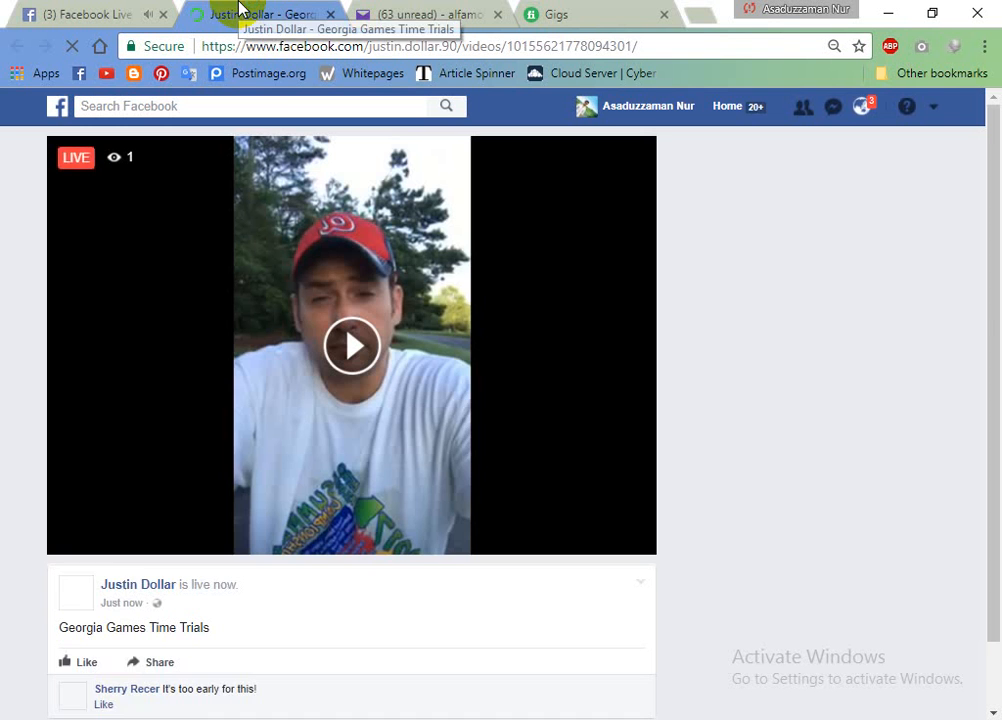
pyautogui.click(126, 590)
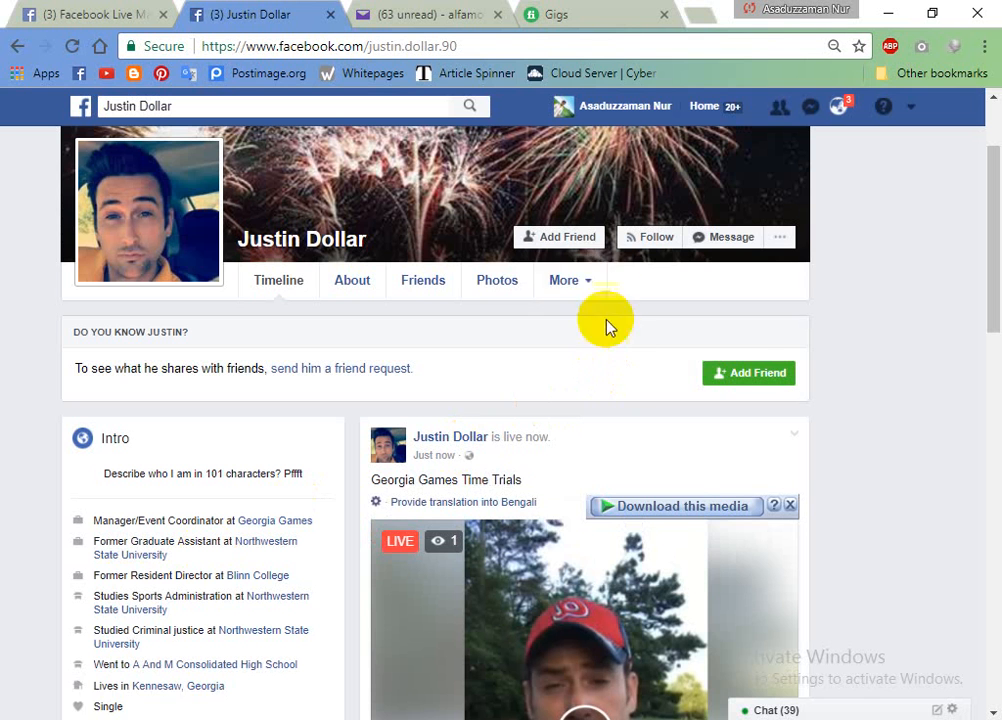
# Open the list of groups on the broadcaster's profile
pyautogui.click(593, 286)
pyautogui.click(590, 282)
pyautogui.click(588, 282)
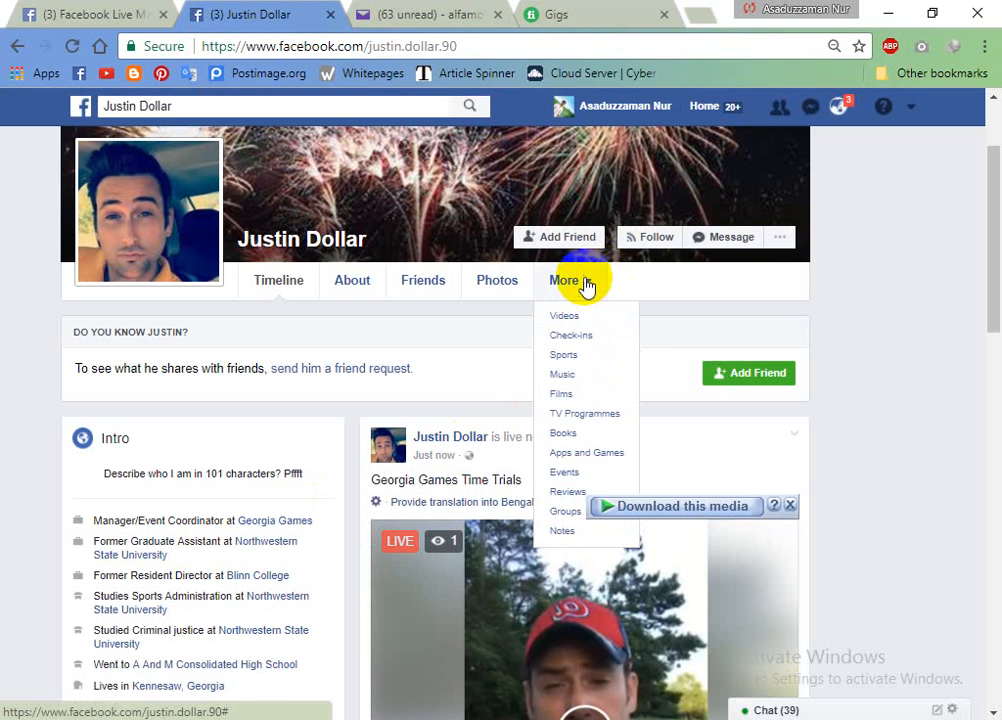
pyautogui.click(585, 285)
pyautogui.click(586, 285)
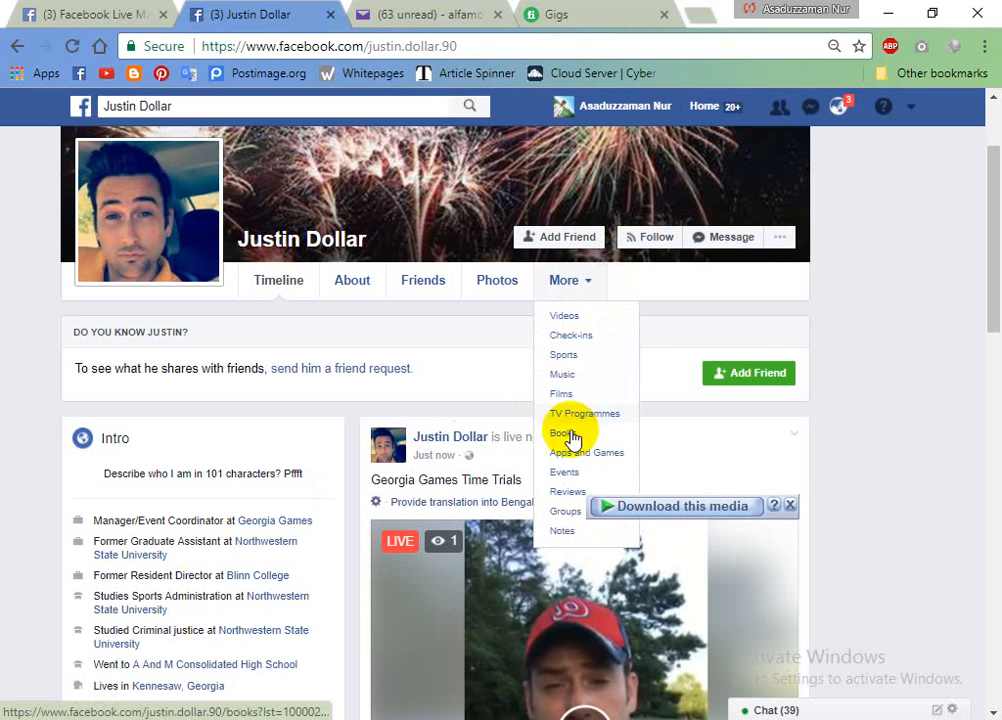
pyautogui.click(566, 512)
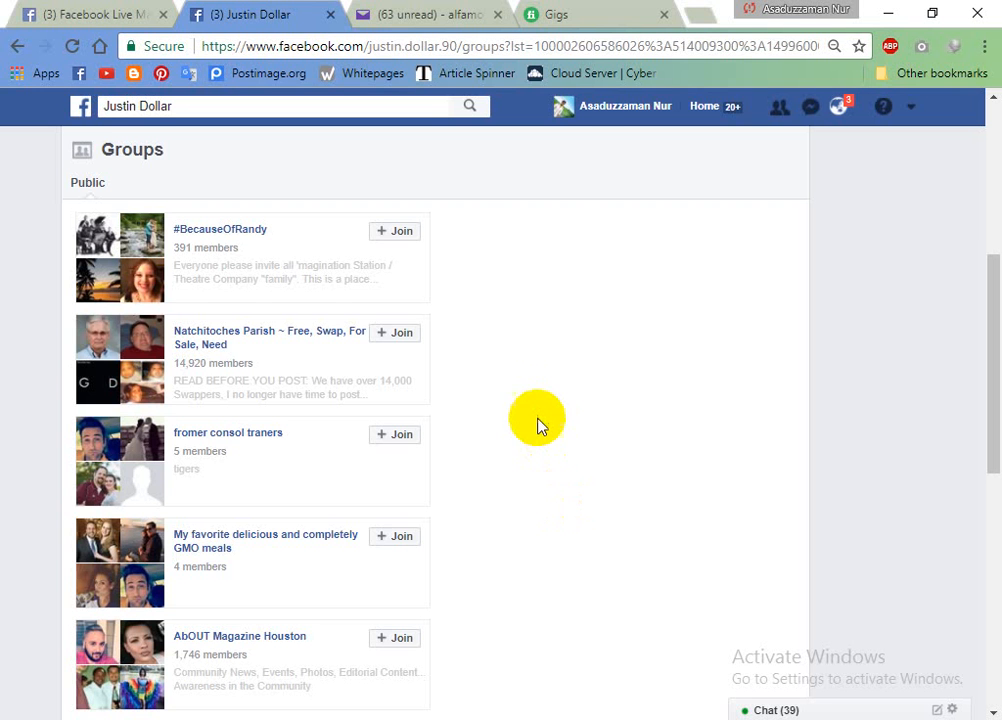
# Open the AbOUT Magazine Houston and Natchitoches Parish ~ Free, Swap, For Sale, Need groups from the list in separate new tabs
pyautogui.scroll(-3, 567, 520)
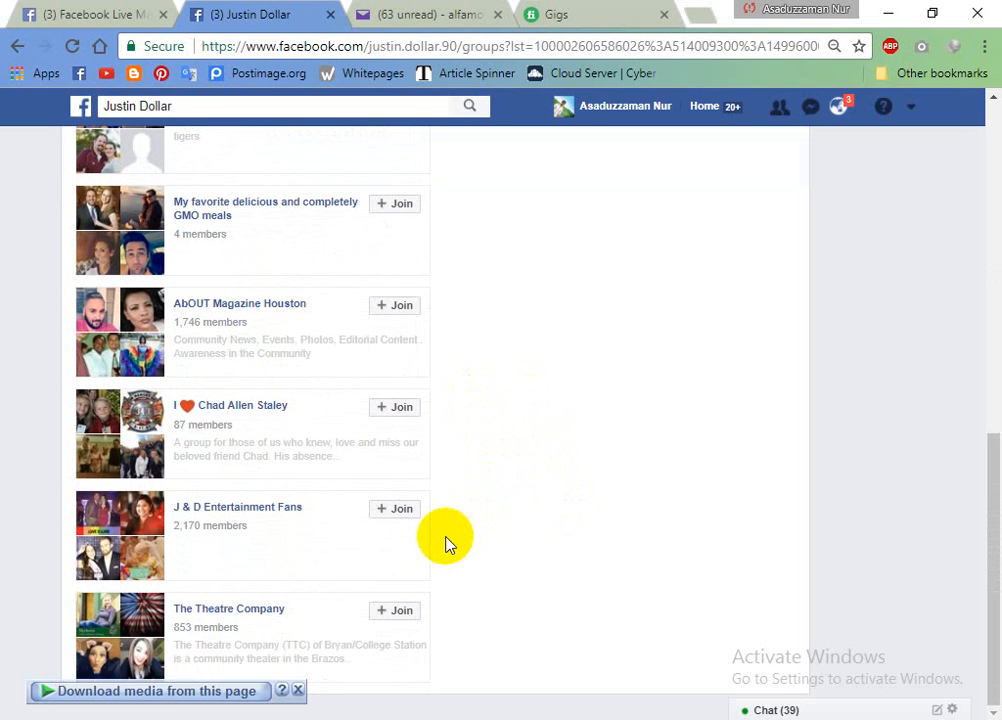
pyautogui.scroll(1, 436, 546)
pyautogui.scroll(1, 259, 483)
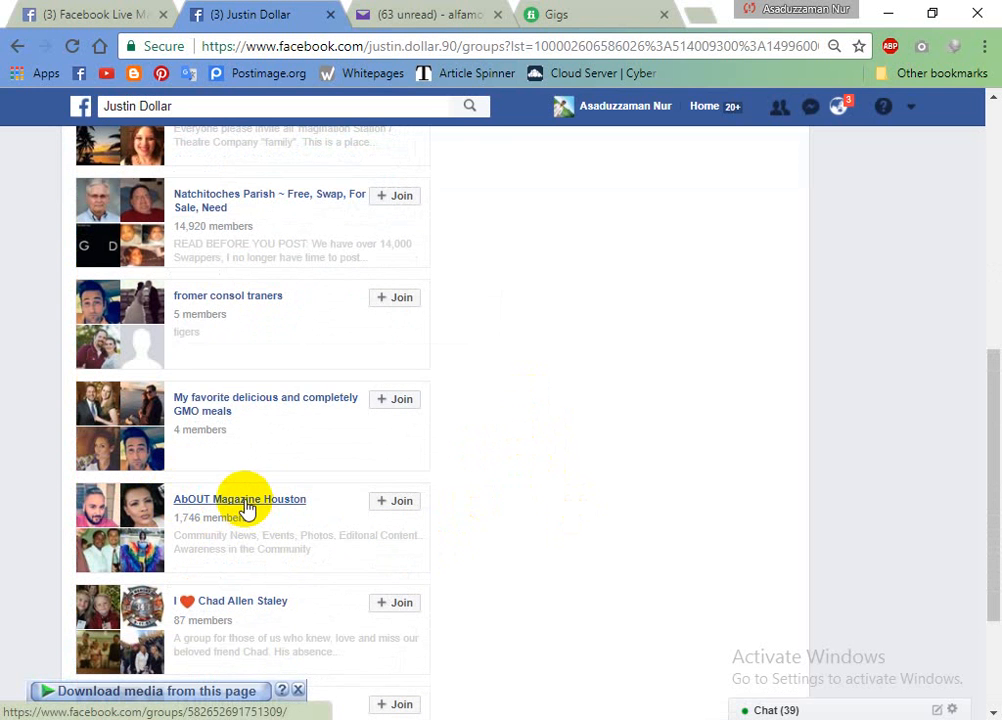
pyautogui.rightClick(270, 503)
pyautogui.click(300, 514)
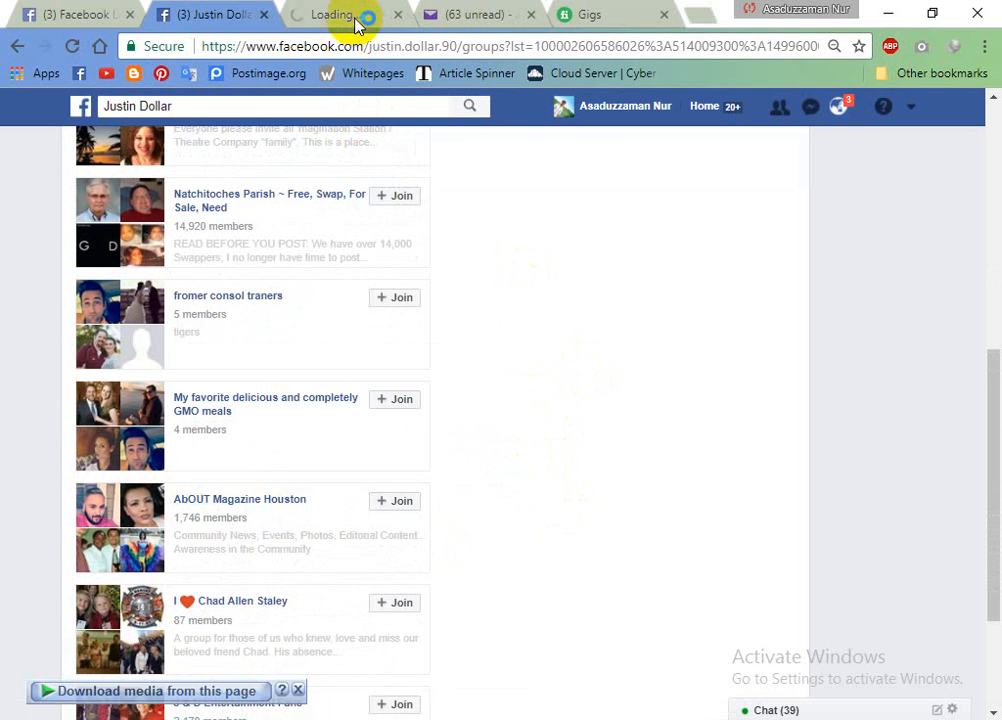
pyautogui.scroll(1, 367, 470)
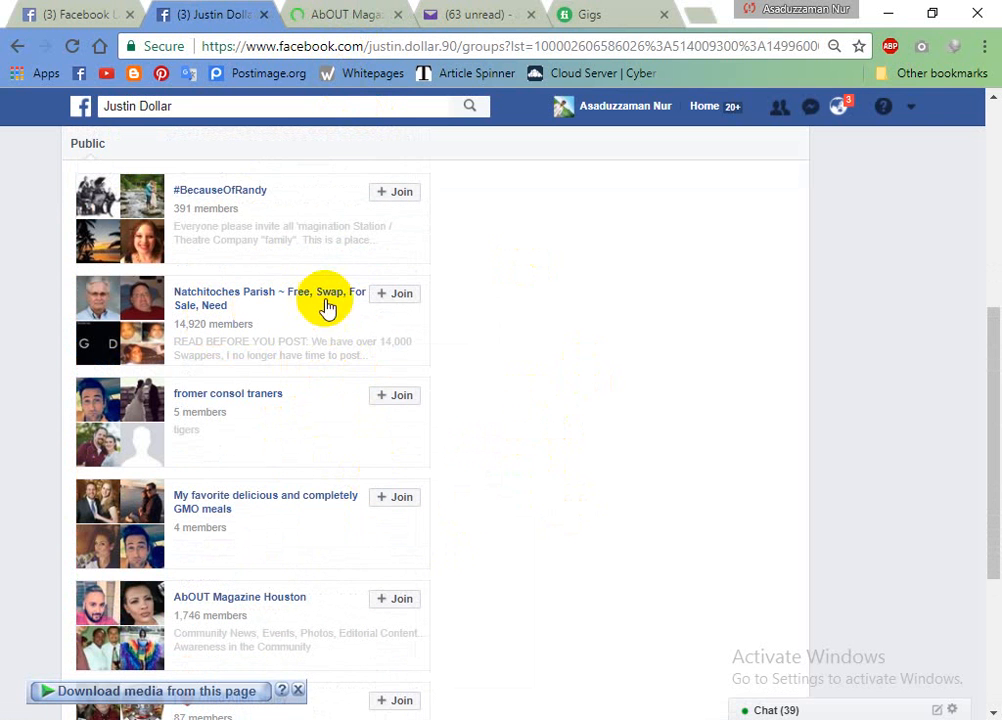
pyautogui.rightClick(251, 289)
pyautogui.click(262, 307)
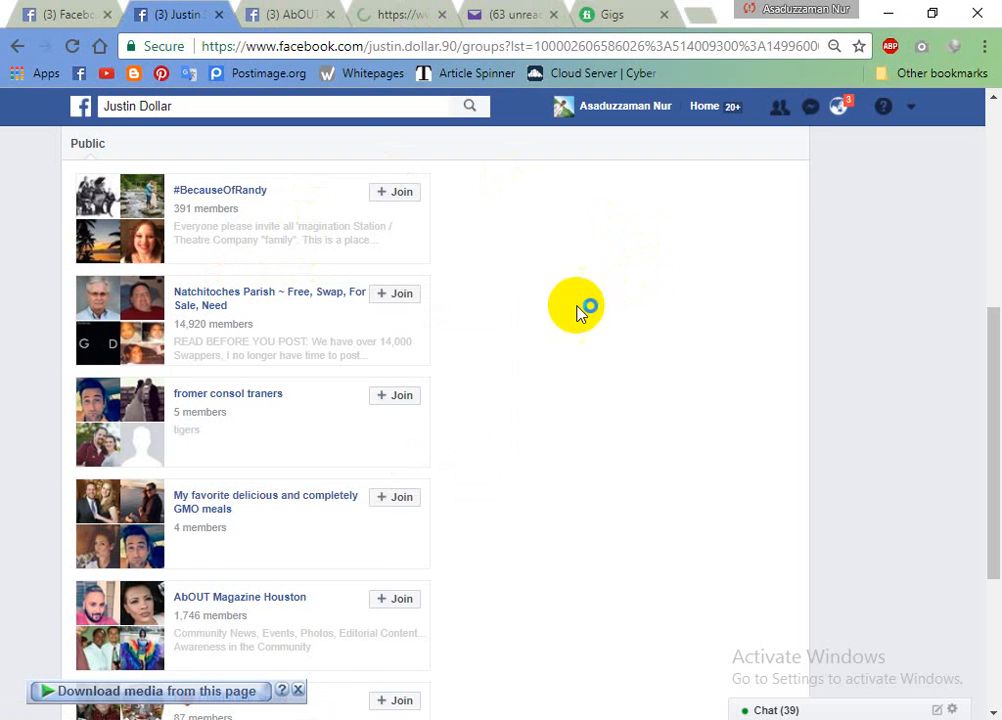
# Examine the pinned post, items for sale and member posts in the Natchitoches Parish ~ Free, Swap, For Sale, Need group
pyautogui.scroll(3, 577, 305)
pyautogui.click(290, 14)
pyautogui.click(392, 12)
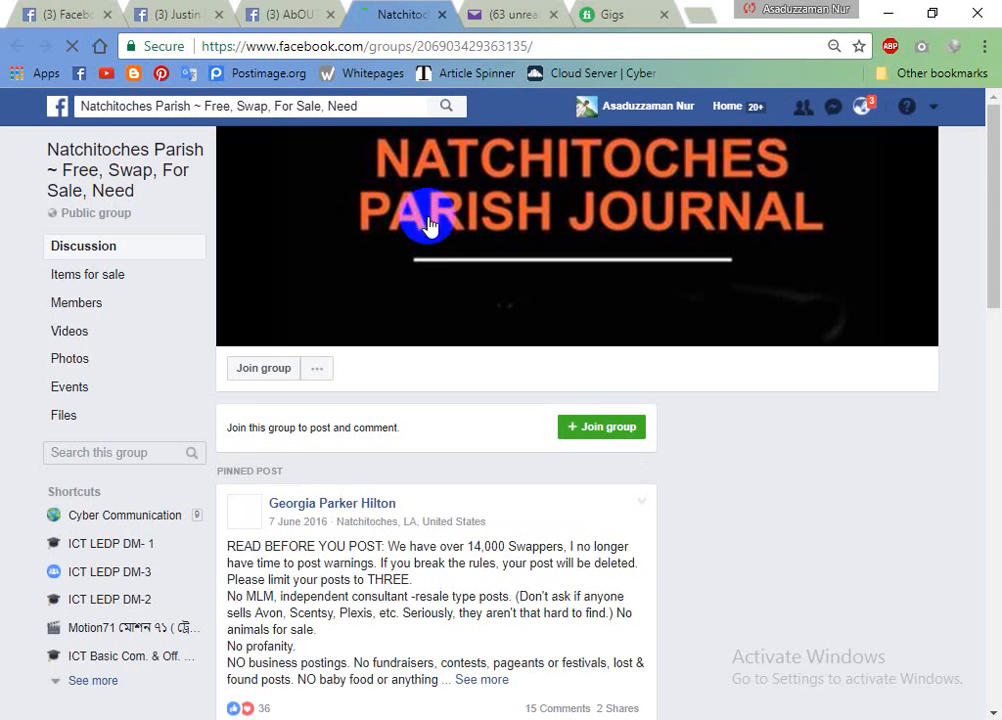
pyautogui.scroll(-1, 459, 380)
pyautogui.scroll(-4, 459, 380)
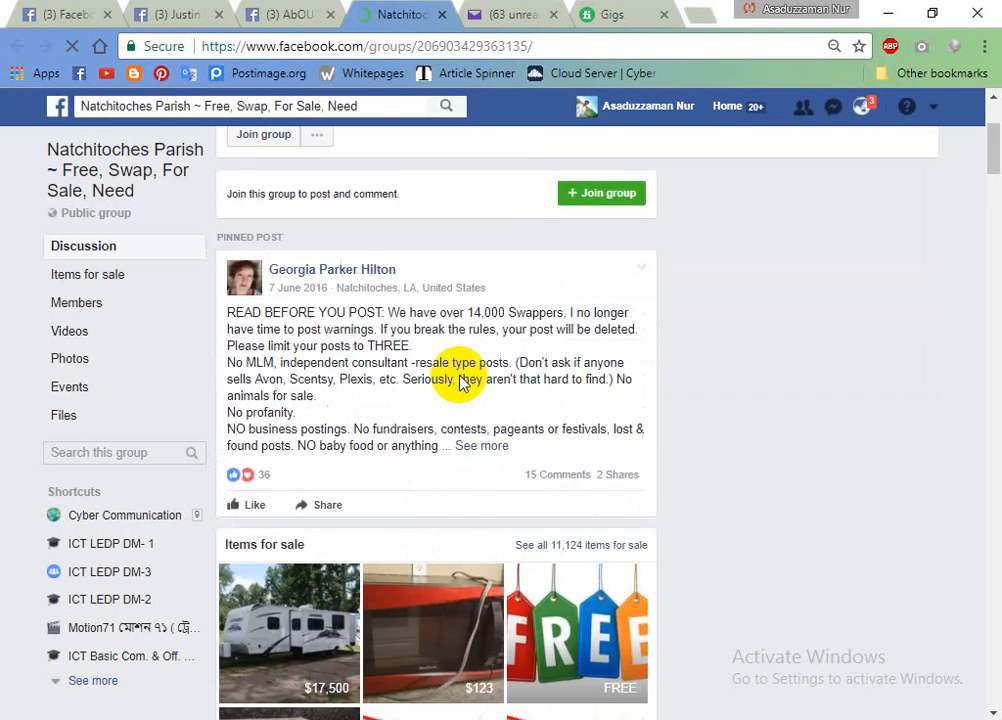
pyautogui.scroll(-9, 459, 383)
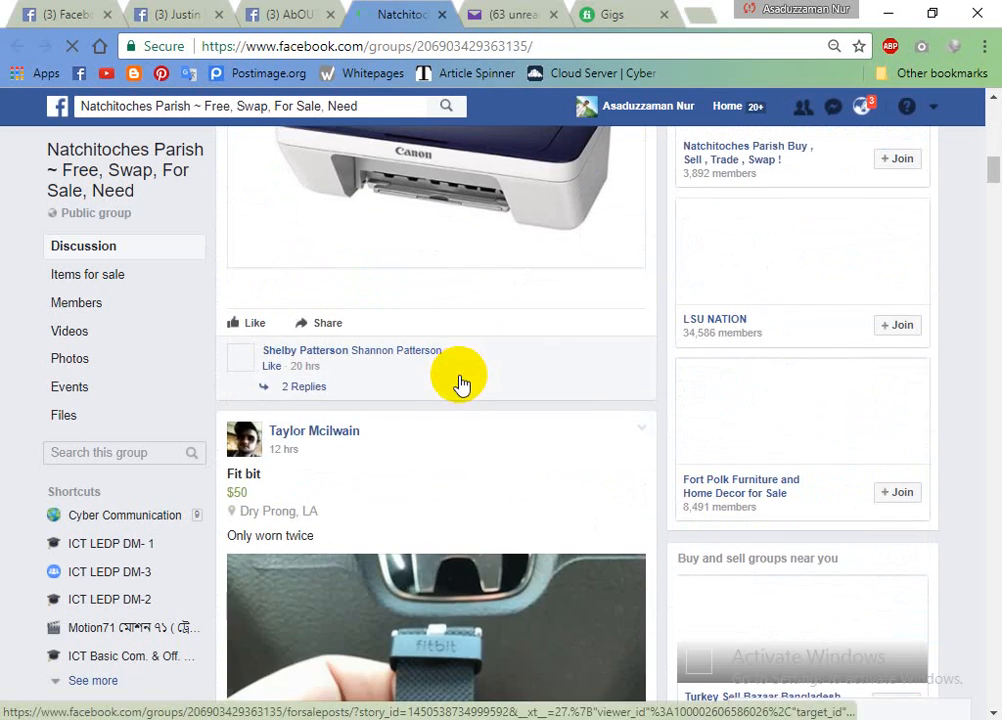
pyautogui.scroll(7, 460, 383)
pyautogui.scroll(5, 459, 380)
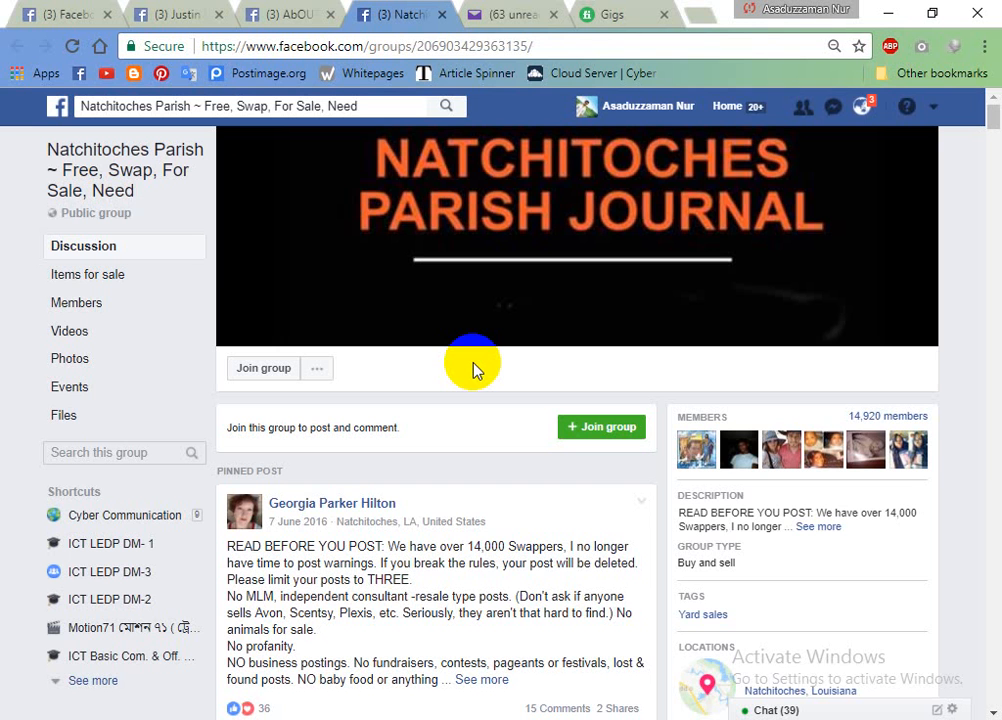
# Search Facebook for fiverr in the live map tab and open the verified Fiverr page
pyautogui.click(139, 12)
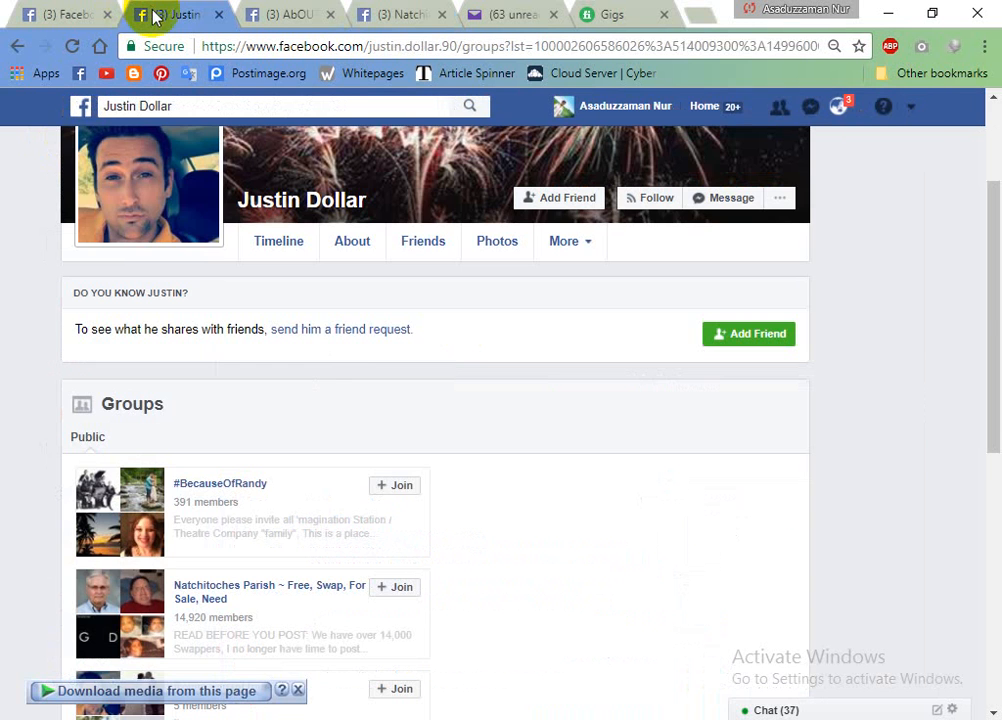
pyautogui.click(85, 10)
pyautogui.click(123, 105)
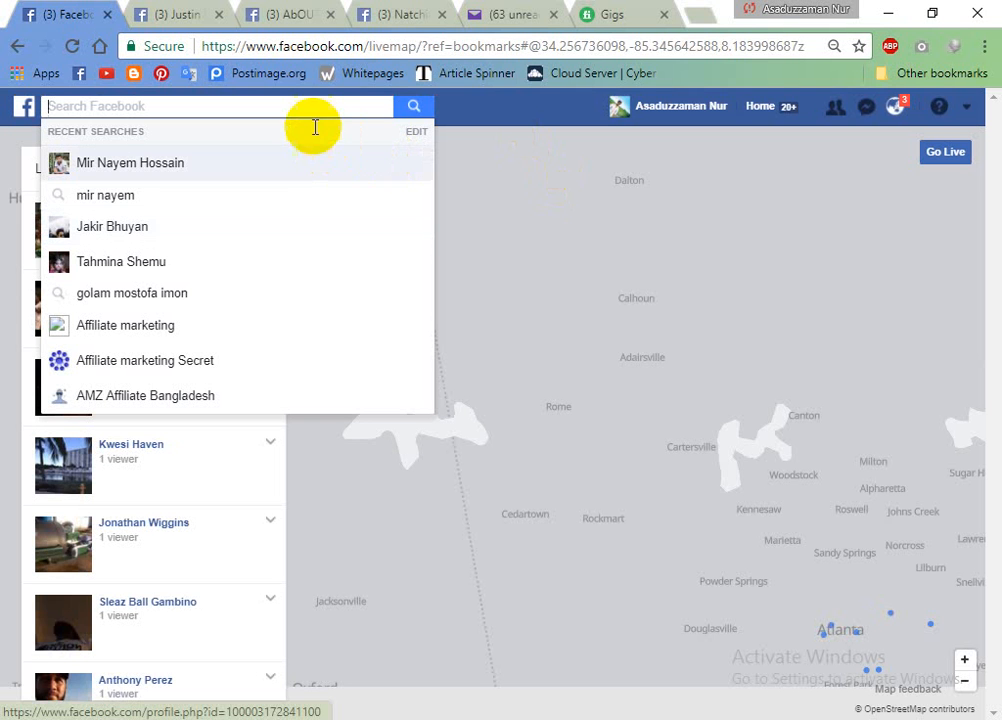
pyautogui.write('fiverr')
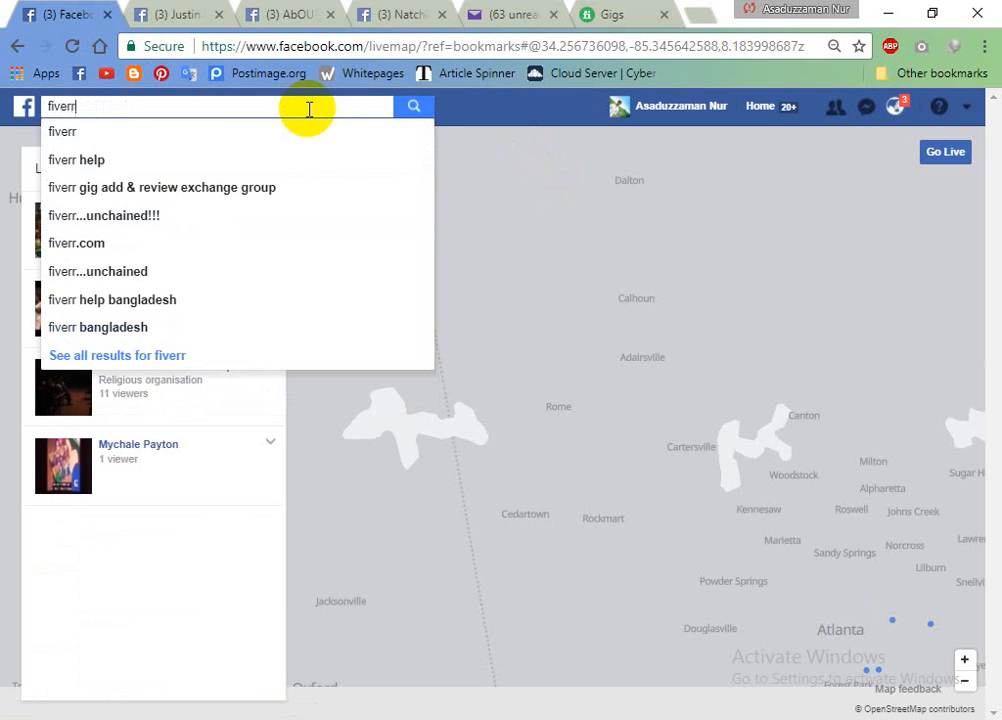
pyautogui.press('Return')
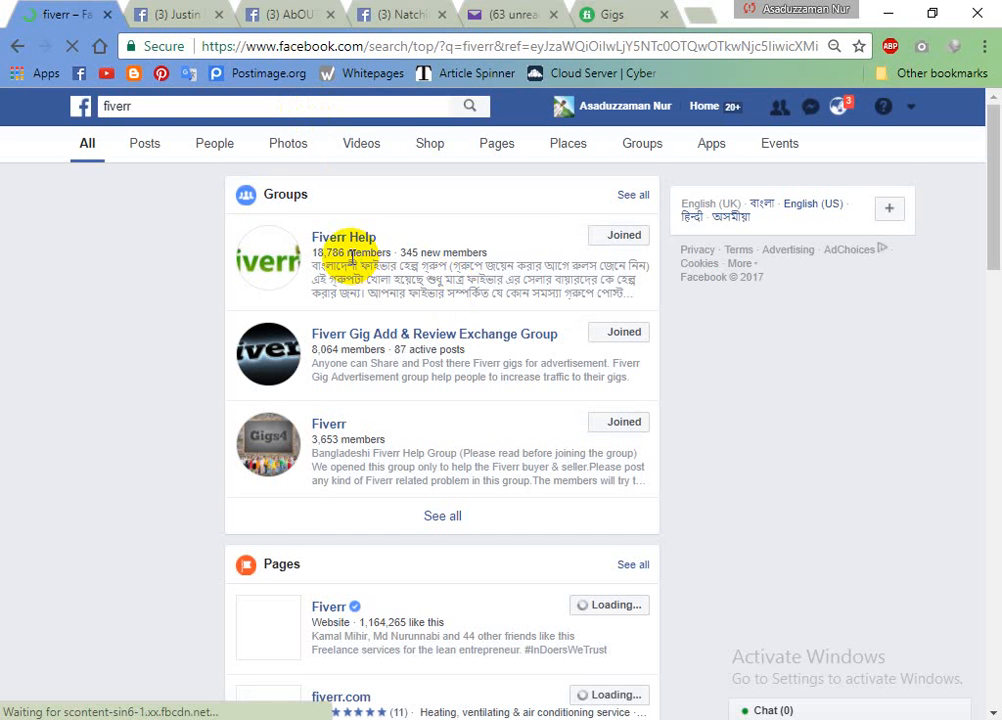
pyautogui.scroll(-1, 351, 530)
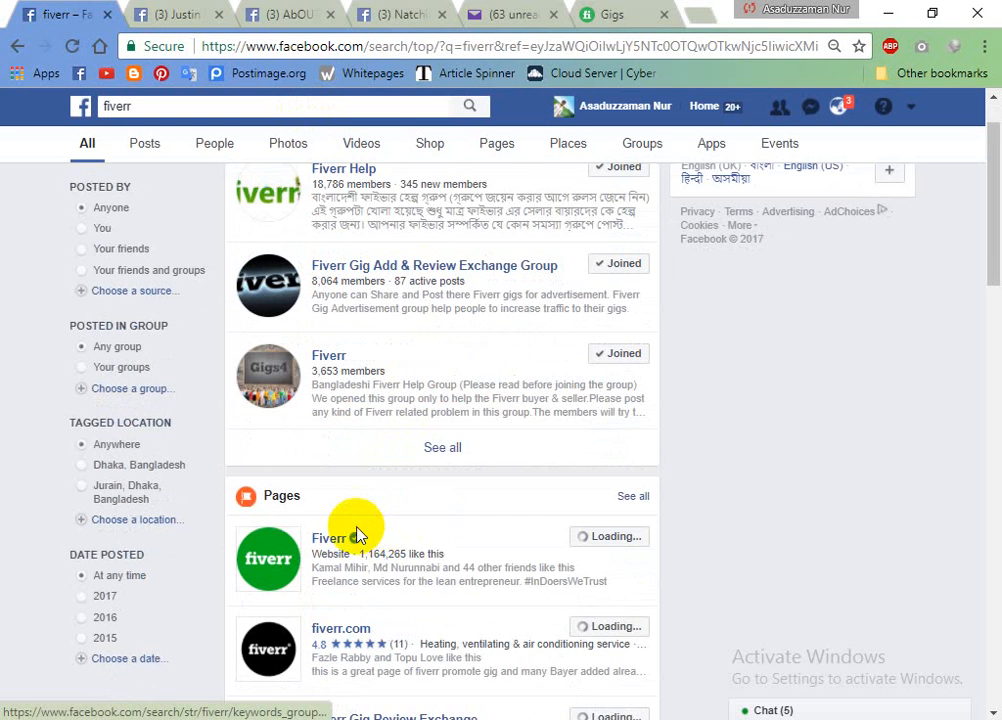
pyautogui.click(331, 511)
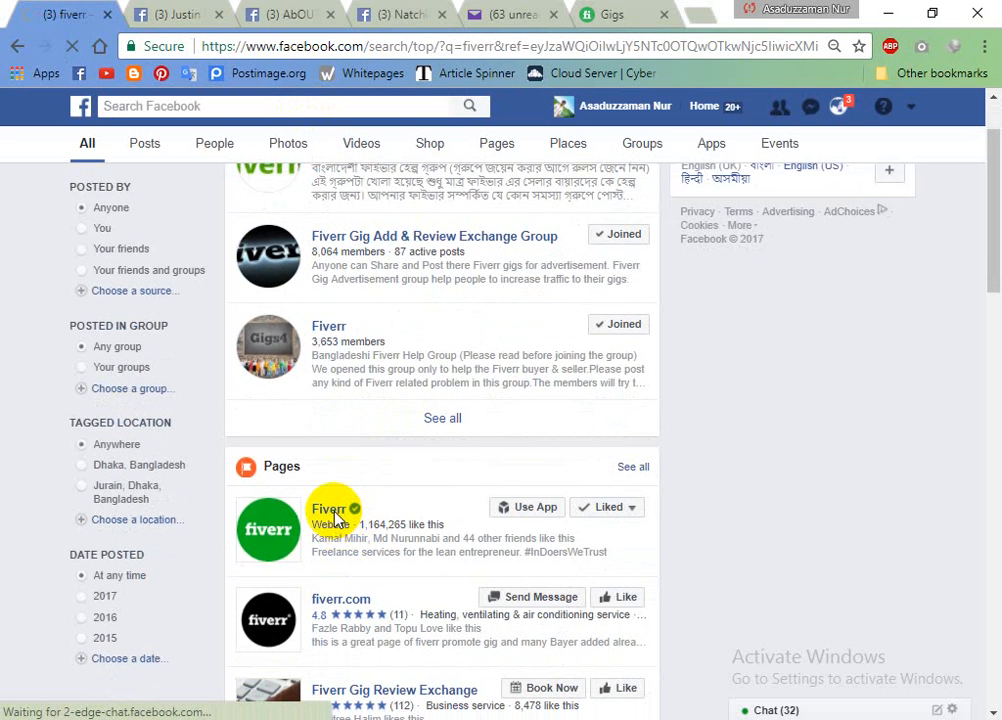
# Close the broadcaster's profile and AbOUT Magazine Houston tabs and return to the Fiverr page
pyautogui.click(188, 14)
pyautogui.click(219, 14)
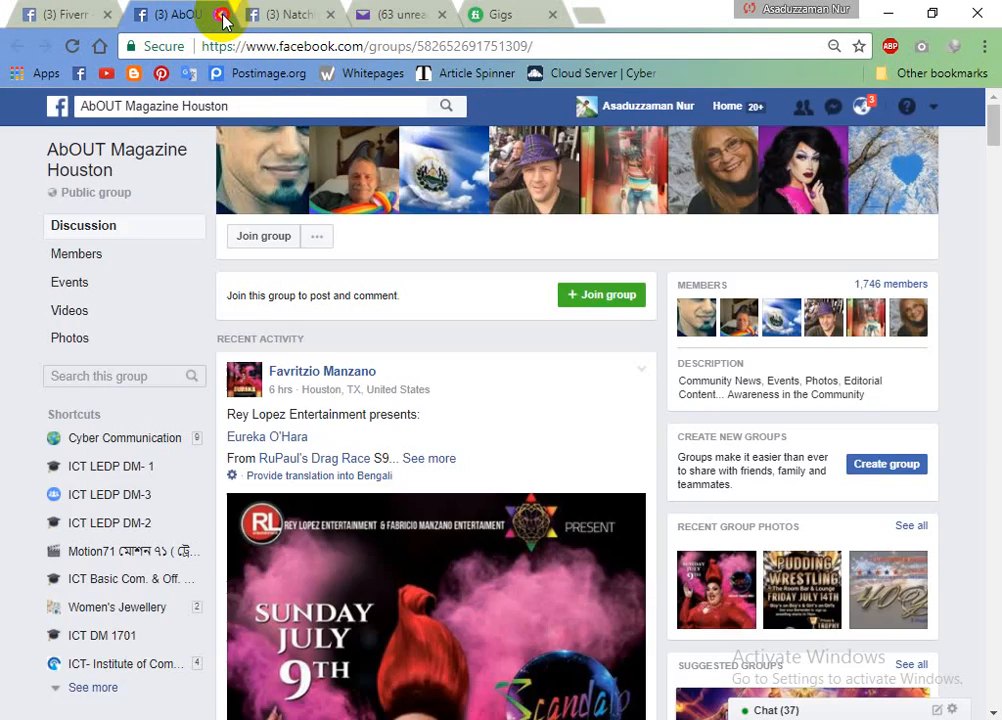
pyautogui.click(219, 14)
pyautogui.click(78, 15)
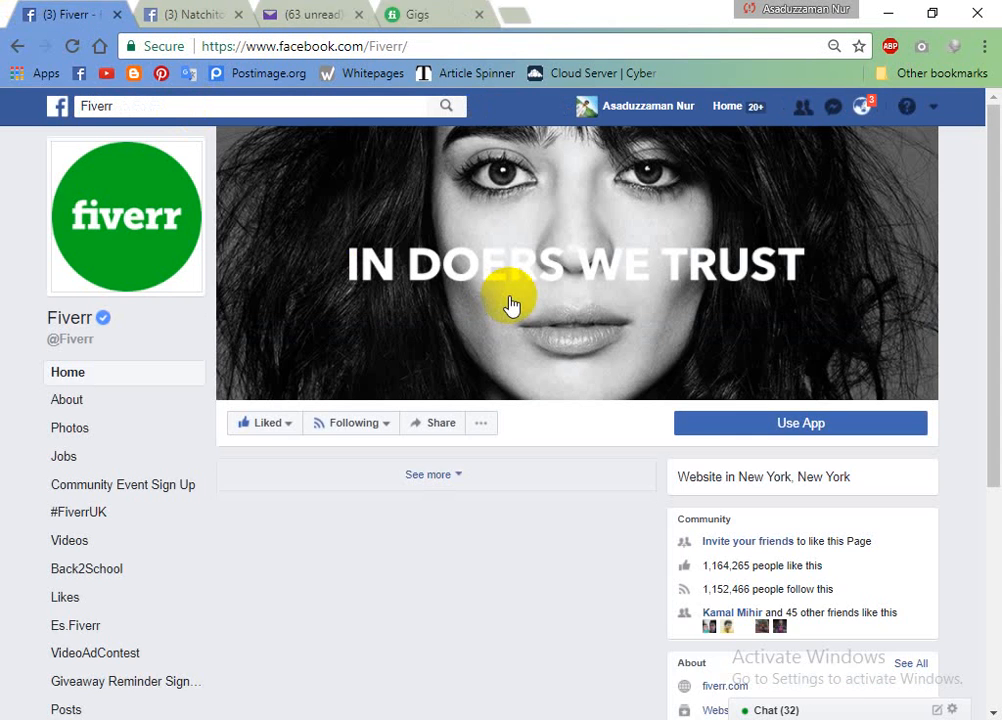
# Find the "Gig Economy News: Glass Half-Full" post on the Fiverr page and open its reactions list
pyautogui.scroll(-12, 511, 305)
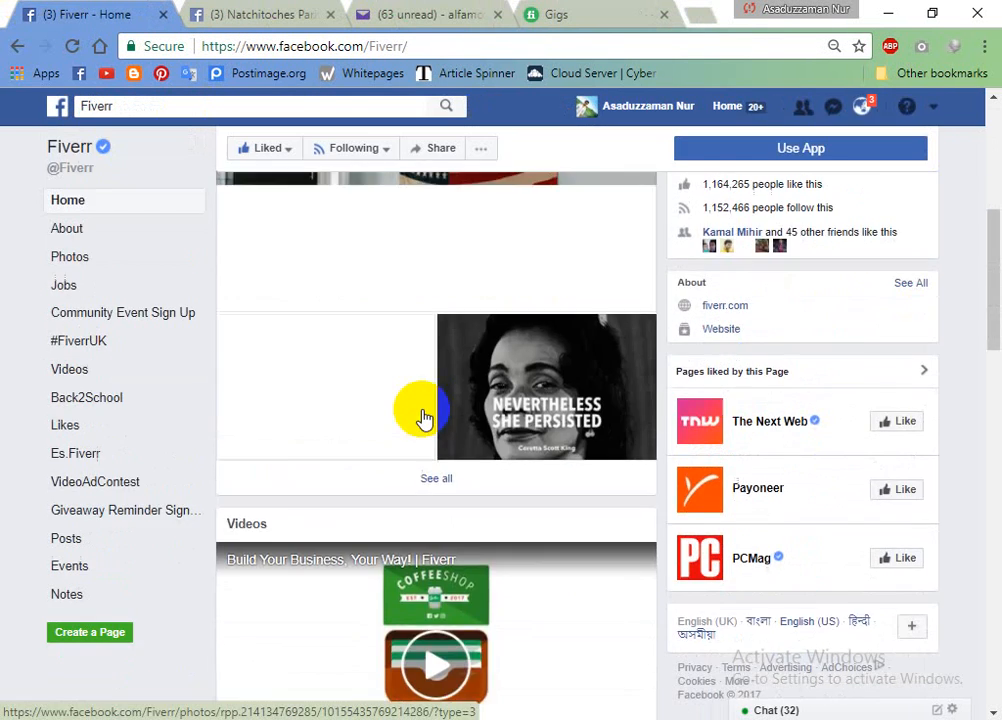
pyautogui.scroll(3, 421, 412)
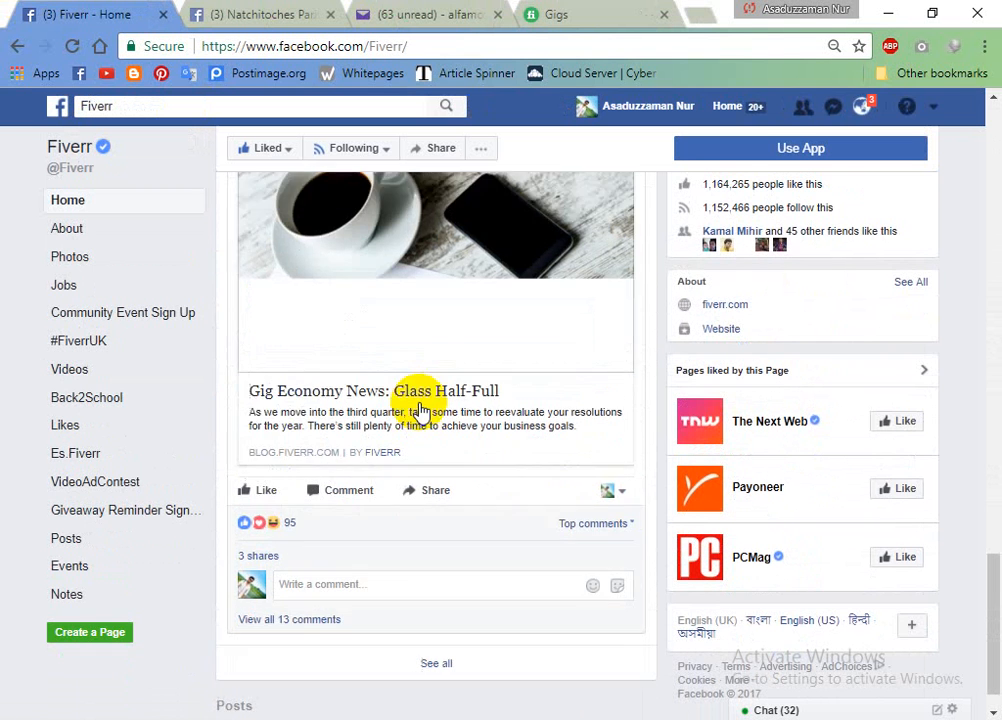
pyautogui.click(292, 489)
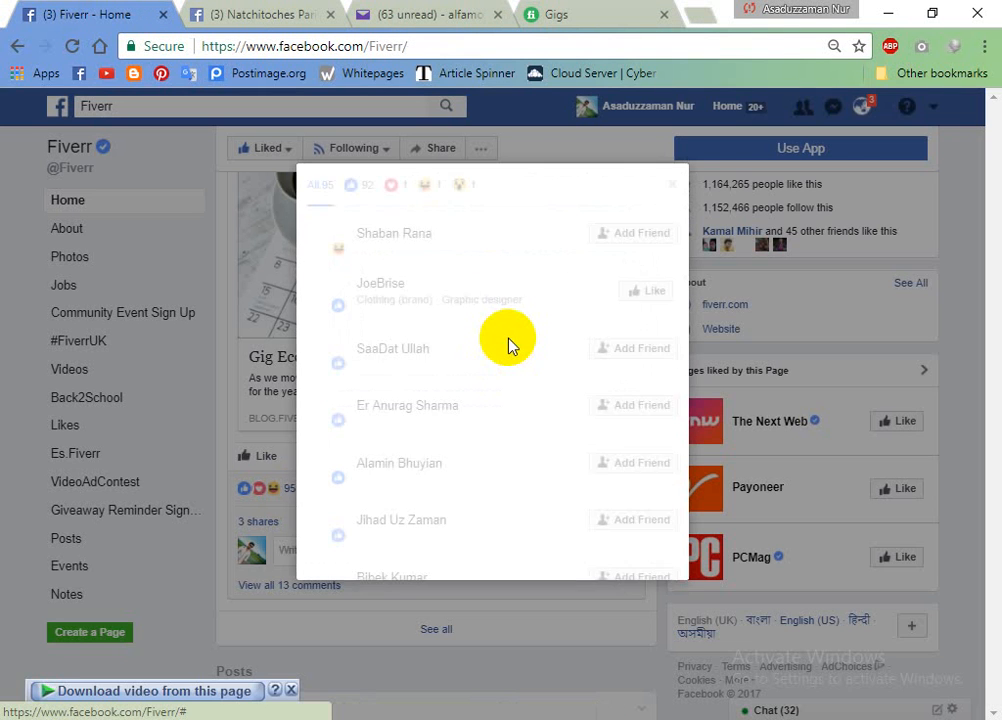
# View the graphic designer page from the reactions list in a new tab, close it and return to the Fiverr page
pyautogui.rightClick(398, 287)
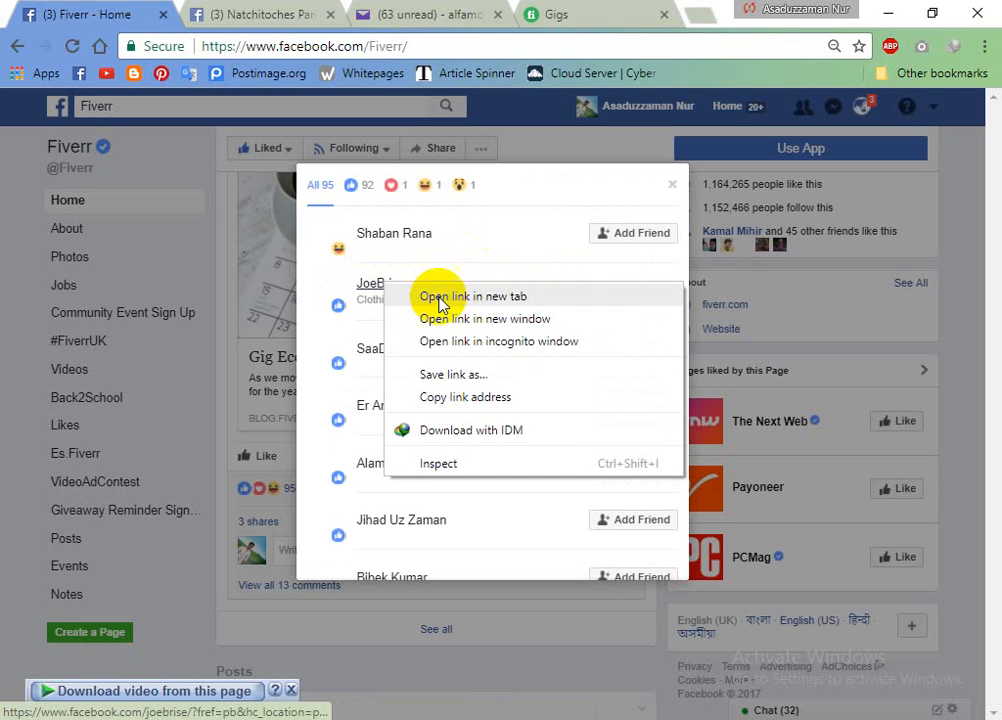
pyautogui.click(440, 294)
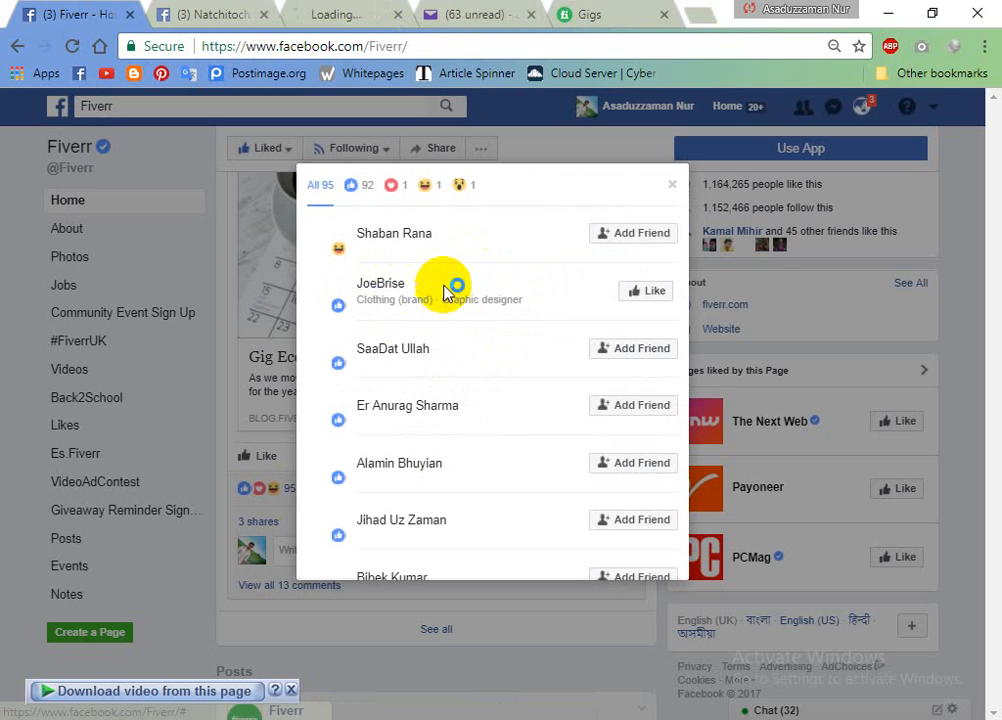
pyautogui.click(365, 14)
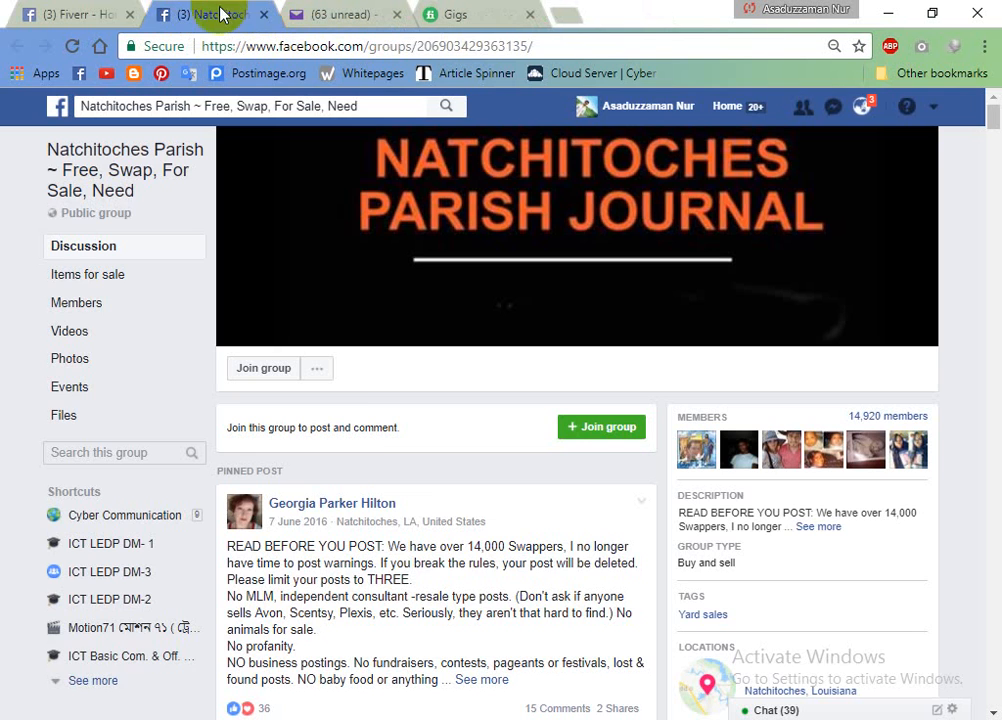
pyautogui.click(30, 12)
# Look further through the list of people who reacted to the Fiverr post
pyautogui.scroll(-1, 398, 330)
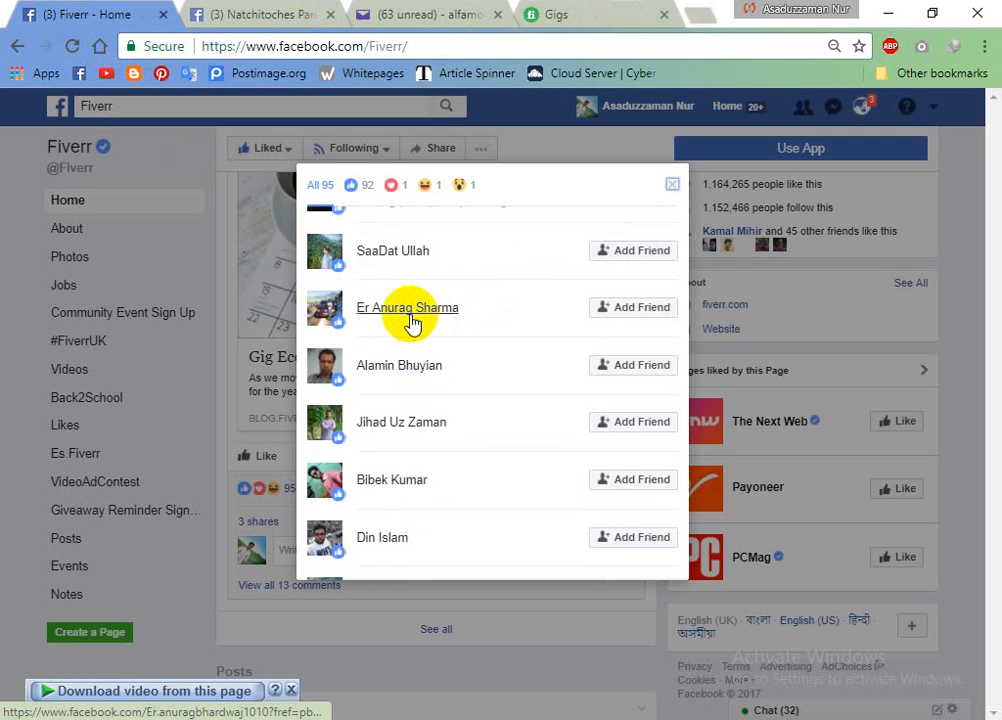
pyautogui.rightClick(409, 310)
pyautogui.click(361, 362)
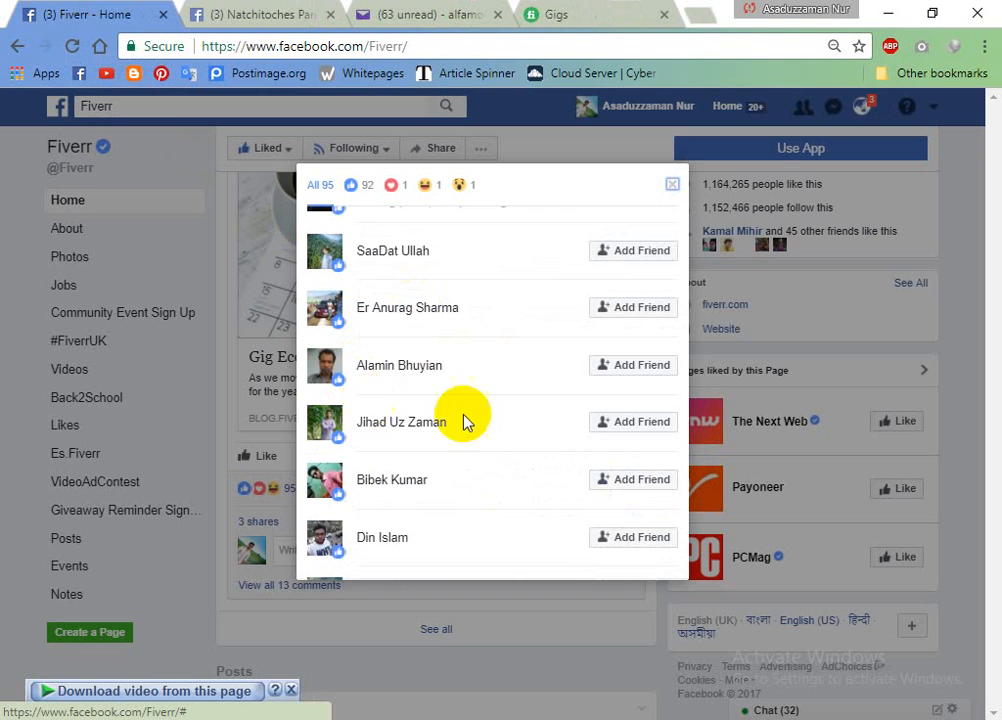
# Find the person with the breakfast-and-tablet profile picture in the reactions list and open their profile in a new tab
pyautogui.scroll(-3, 468, 435)
pyautogui.scroll(-2, 466, 428)
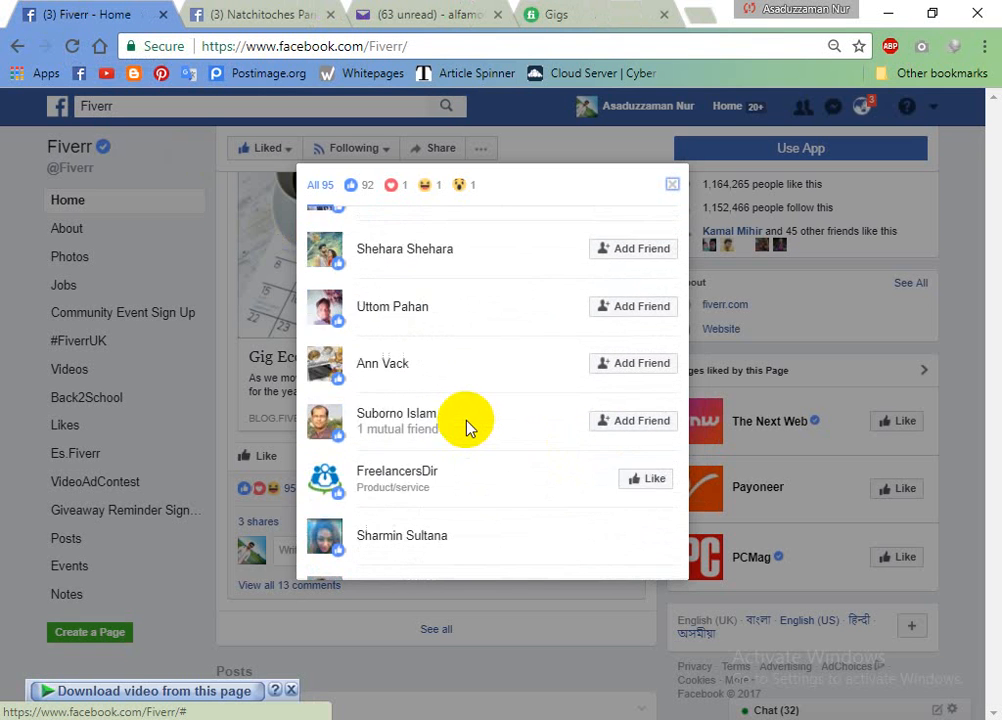
pyautogui.rightClick(385, 325)
pyautogui.click(421, 336)
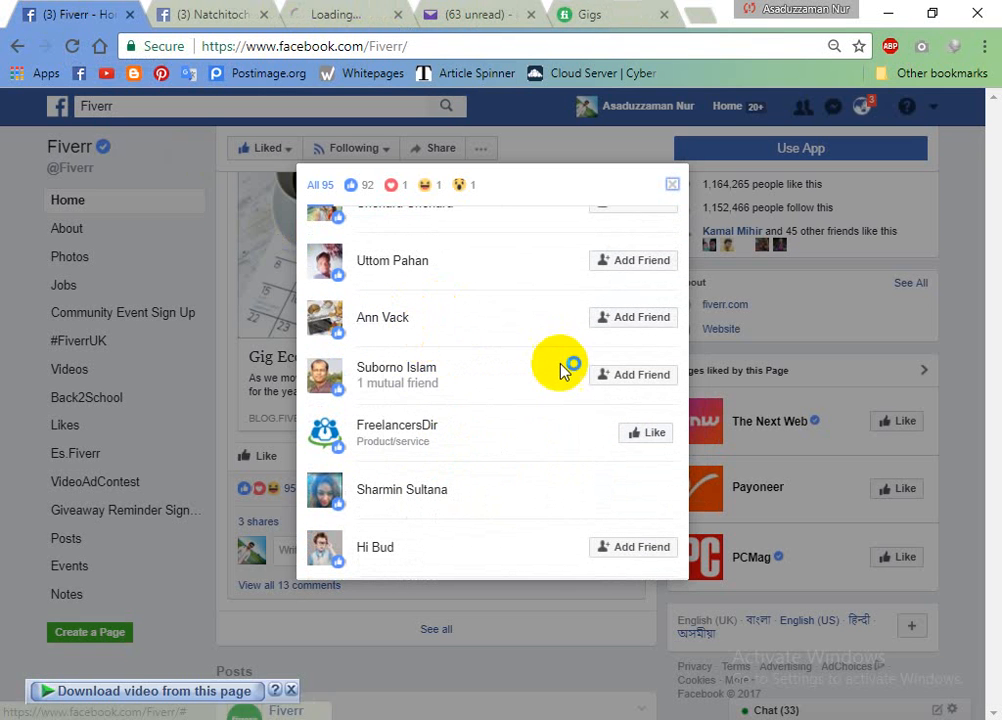
# Look further down the reactions list and open the profile with the black-and-white portrait of a man in glasses in another new tab
pyautogui.scroll(-2, 440, 530)
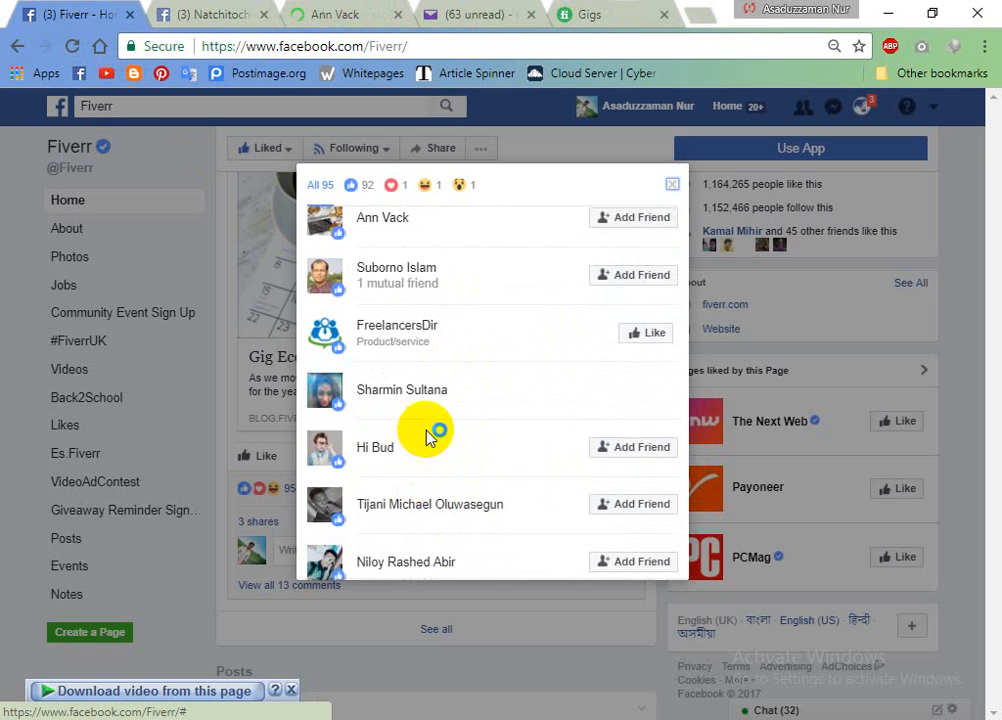
pyautogui.scroll(-3, 441, 452)
pyautogui.scroll(-1, 468, 438)
pyautogui.scroll(-3, 466, 438)
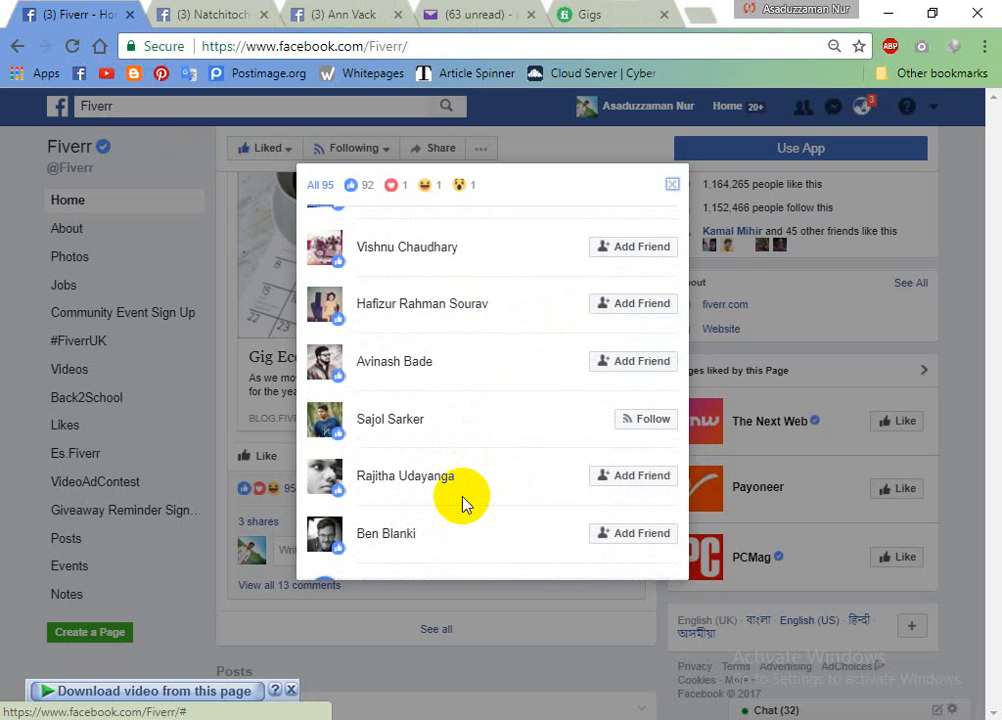
pyautogui.rightClick(385, 532)
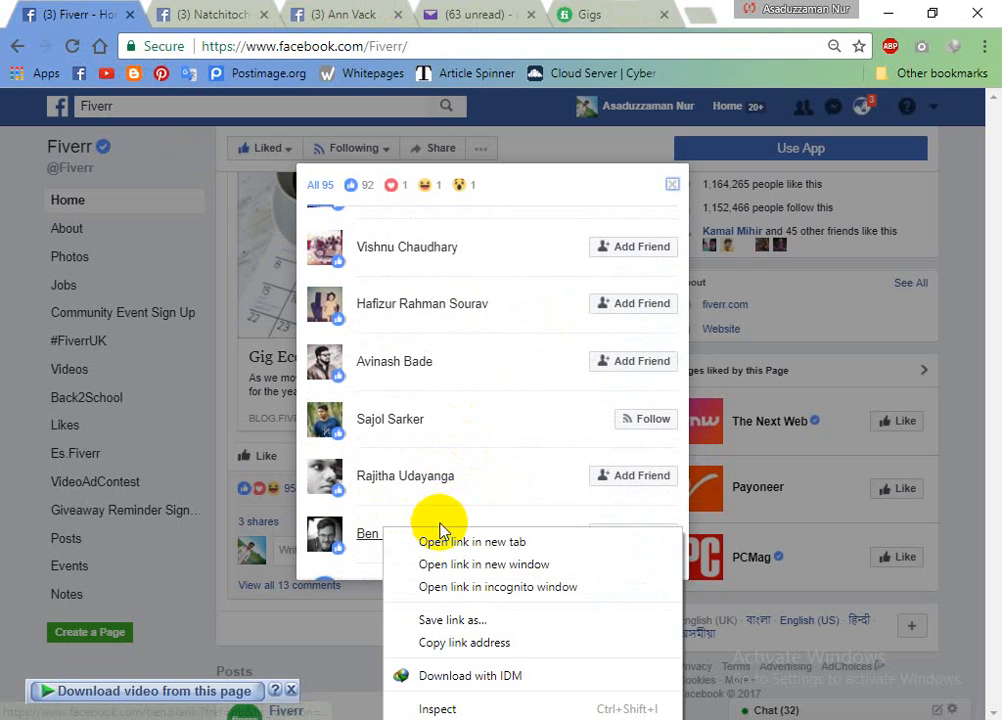
pyautogui.click(448, 540)
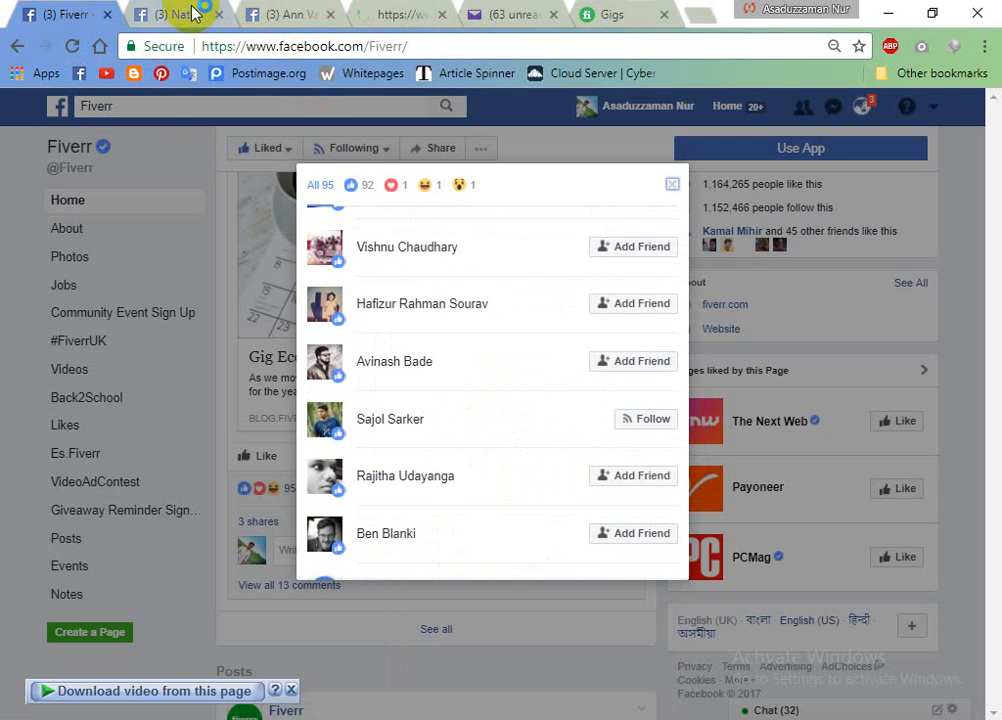
# Close the Natchitoches Parish tab and look over the timeline of the profile with the breakfast-and-tablet picture
pyautogui.click(193, 12)
pyautogui.click(248, 14)
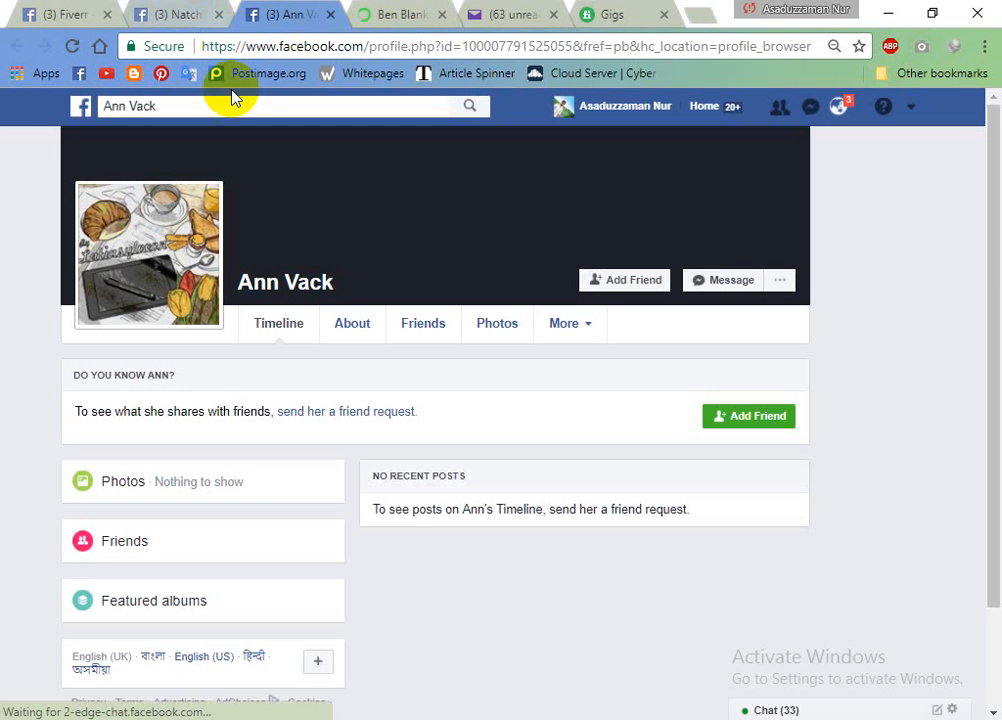
pyautogui.scroll(-1, 570, 351)
pyautogui.scroll(1, 575, 353)
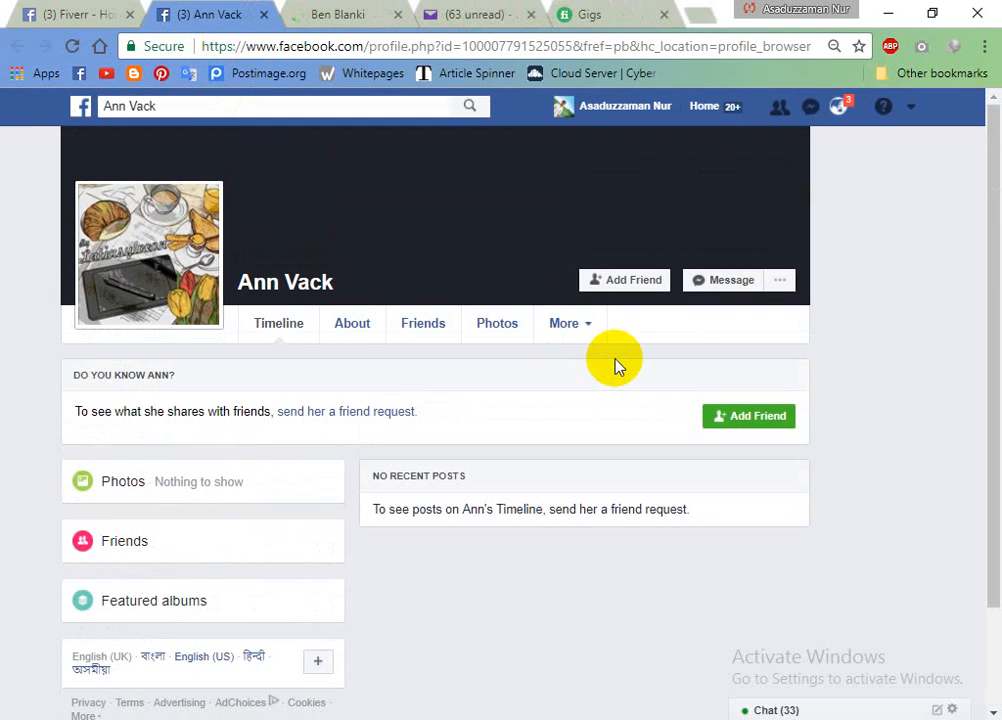
pyautogui.scroll(-2, 678, 365)
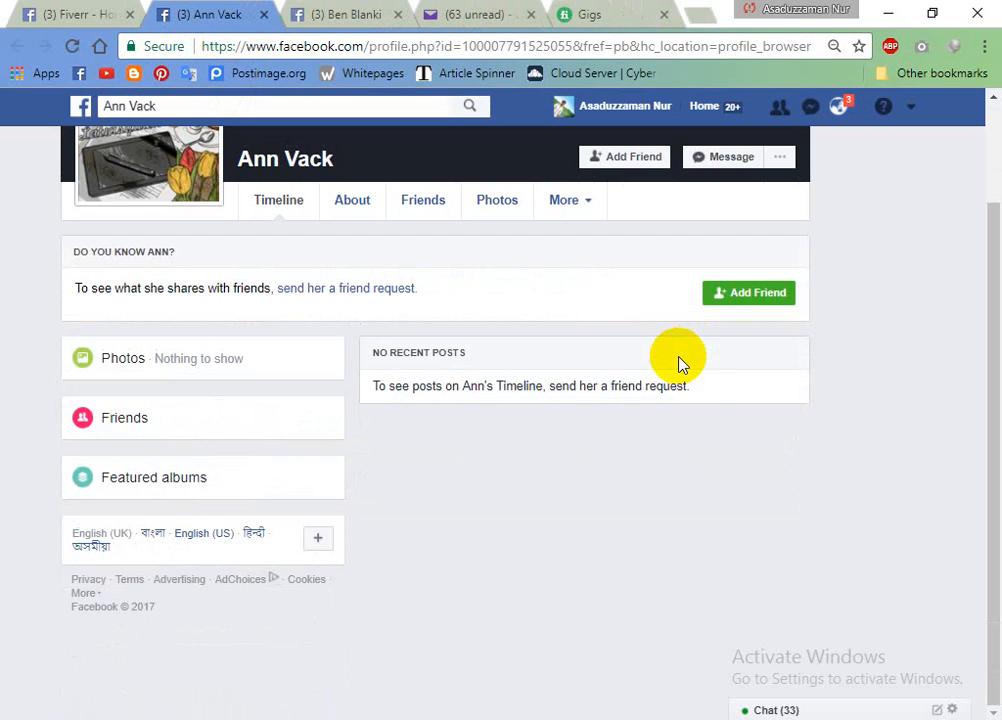
pyautogui.scroll(2, 678, 363)
# View the Groups section of the profile with the breakfast-and-tablet picture and close its tab
pyautogui.click(565, 327)
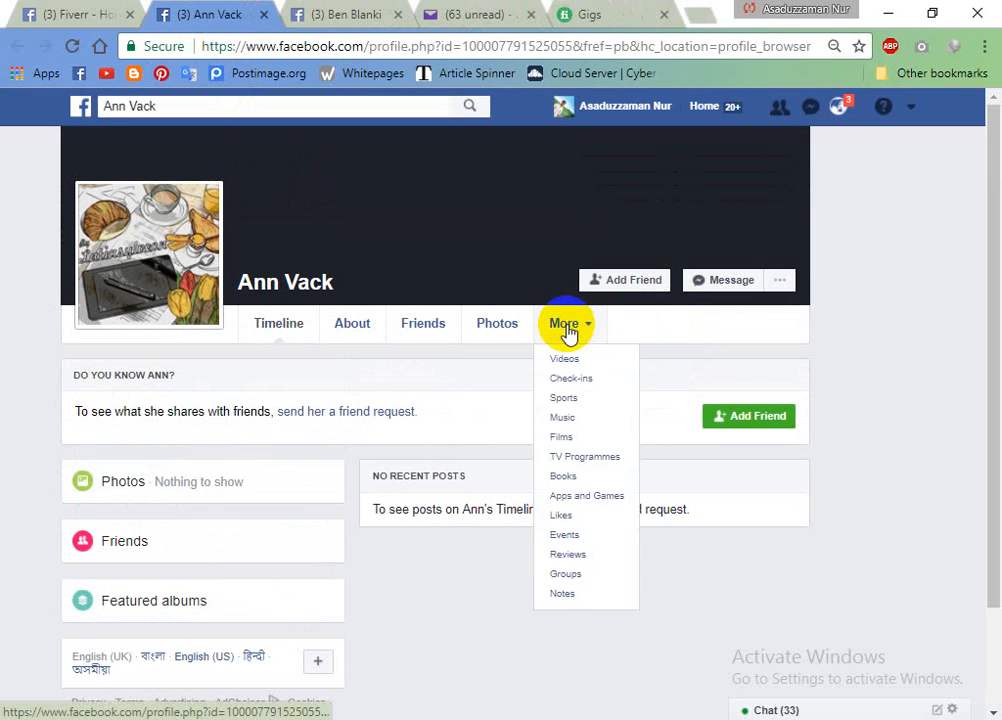
pyautogui.click(567, 331)
pyautogui.click(569, 338)
pyautogui.click(569, 339)
pyautogui.click(569, 340)
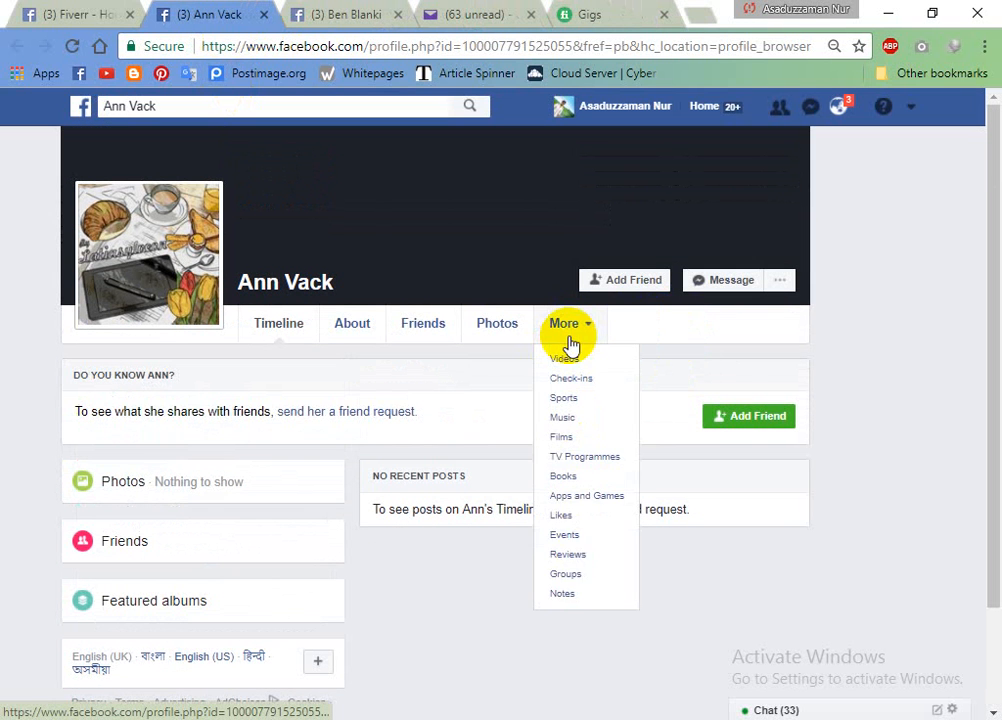
pyautogui.click(572, 579)
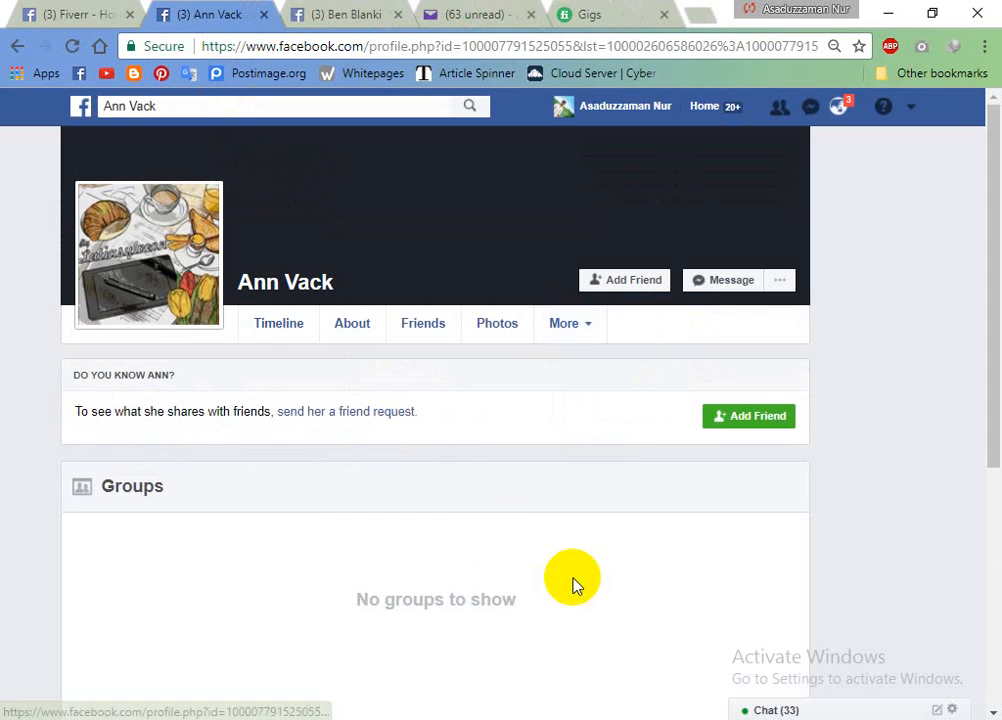
pyautogui.click(262, 15)
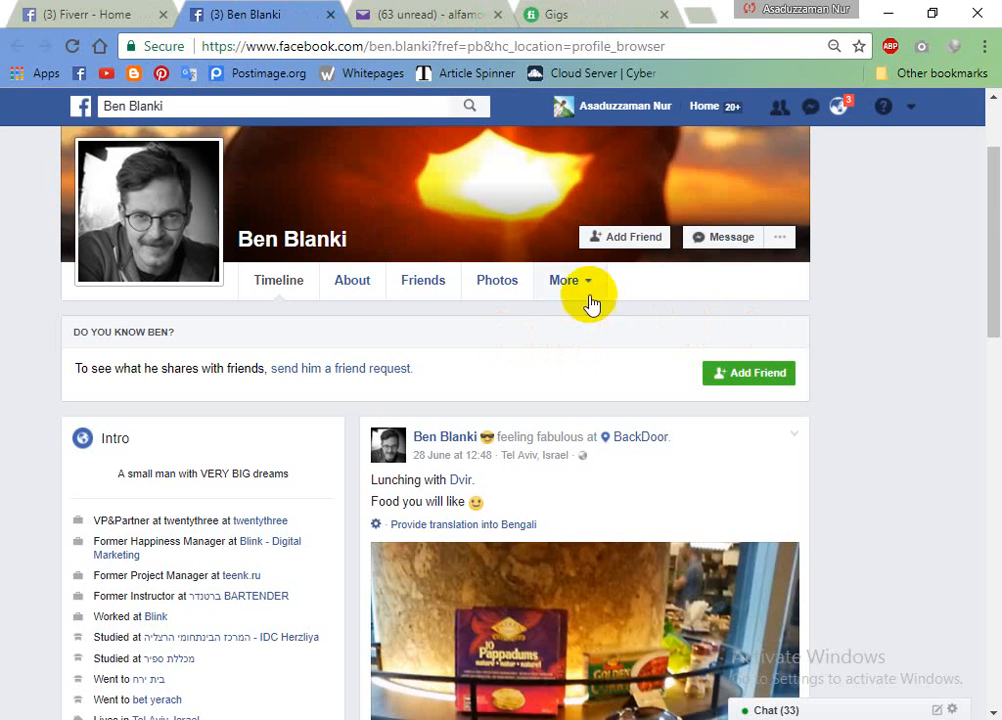
# Open the Groups section of the profile with the black-and-white portrait and look through its public groups
pyautogui.click(555, 288)
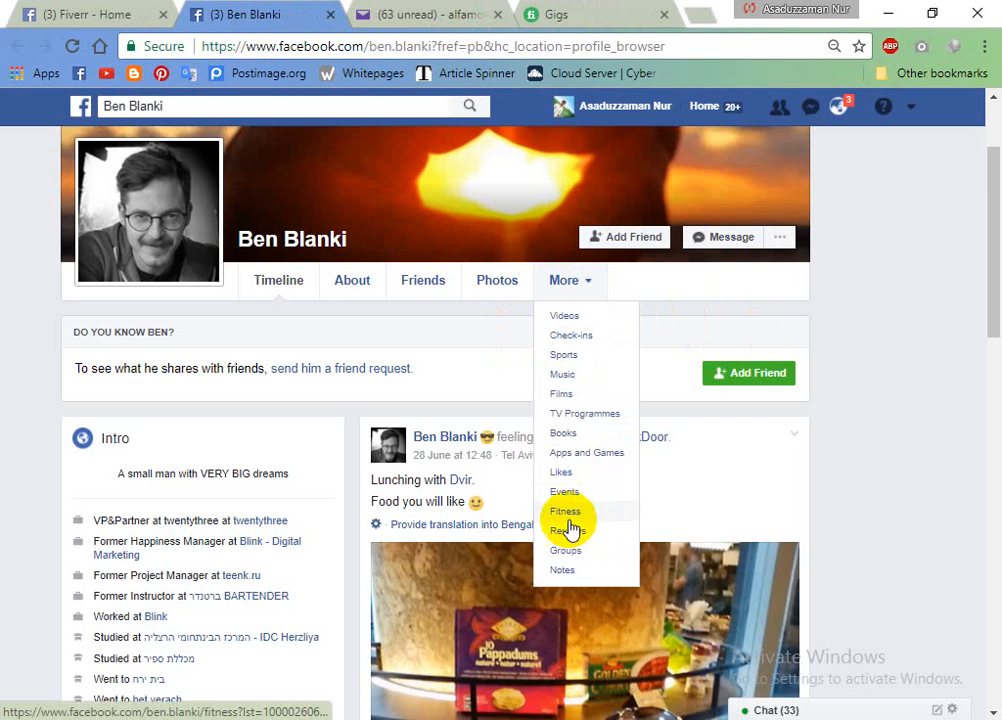
pyautogui.click(566, 552)
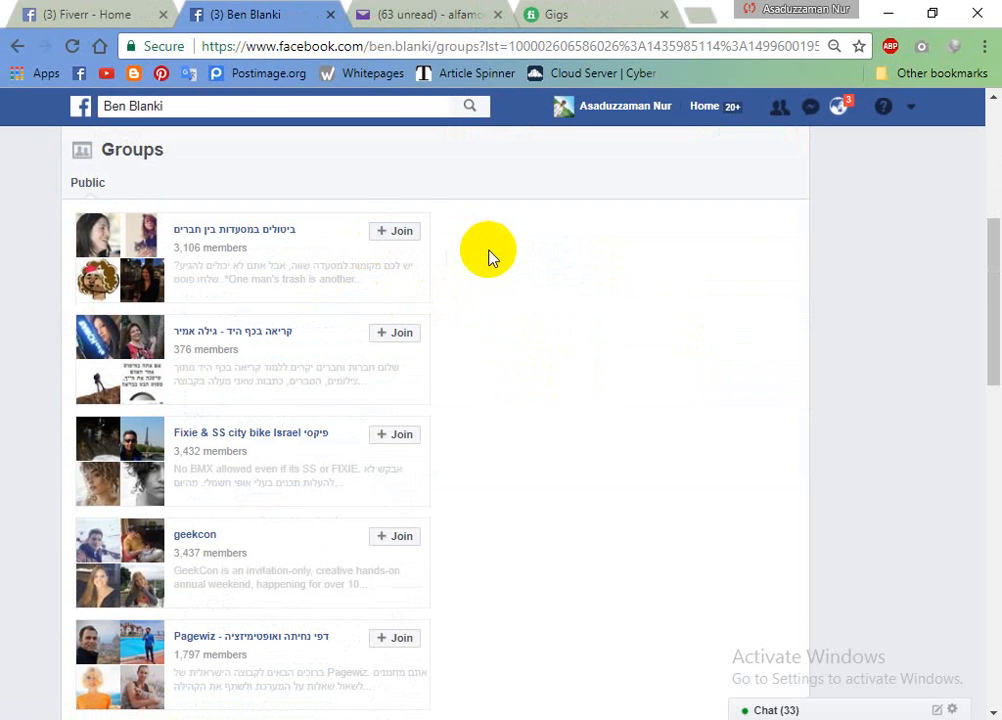
pyautogui.scroll(-2, 489, 257)
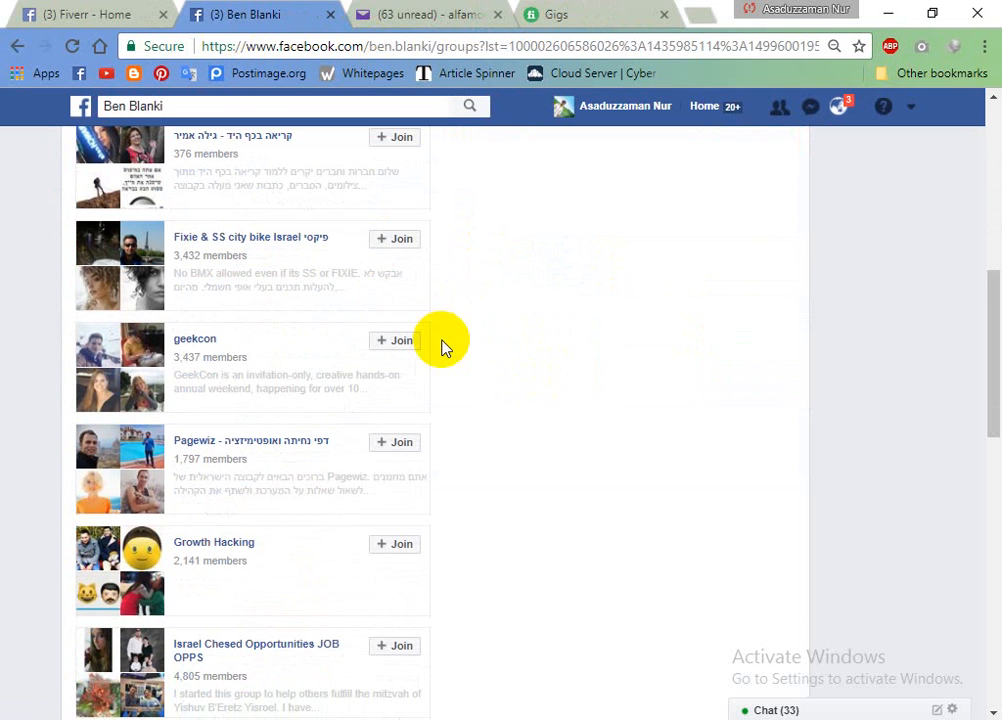
pyautogui.scroll(-2, 421, 483)
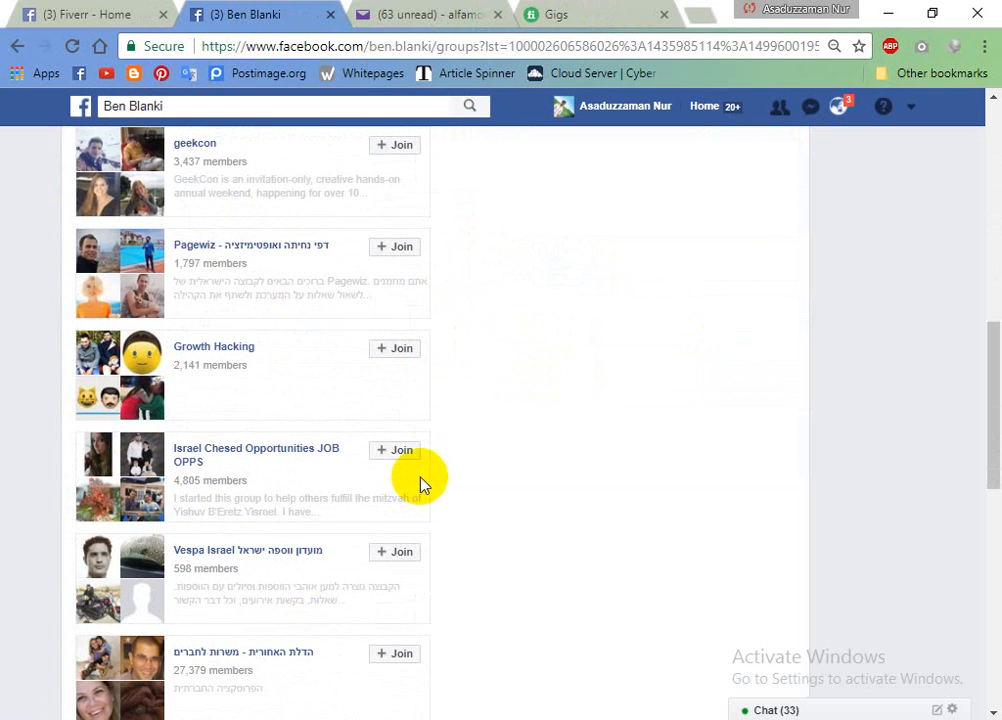
pyautogui.scroll(-2, 358, 460)
pyautogui.scroll(-2, 443, 380)
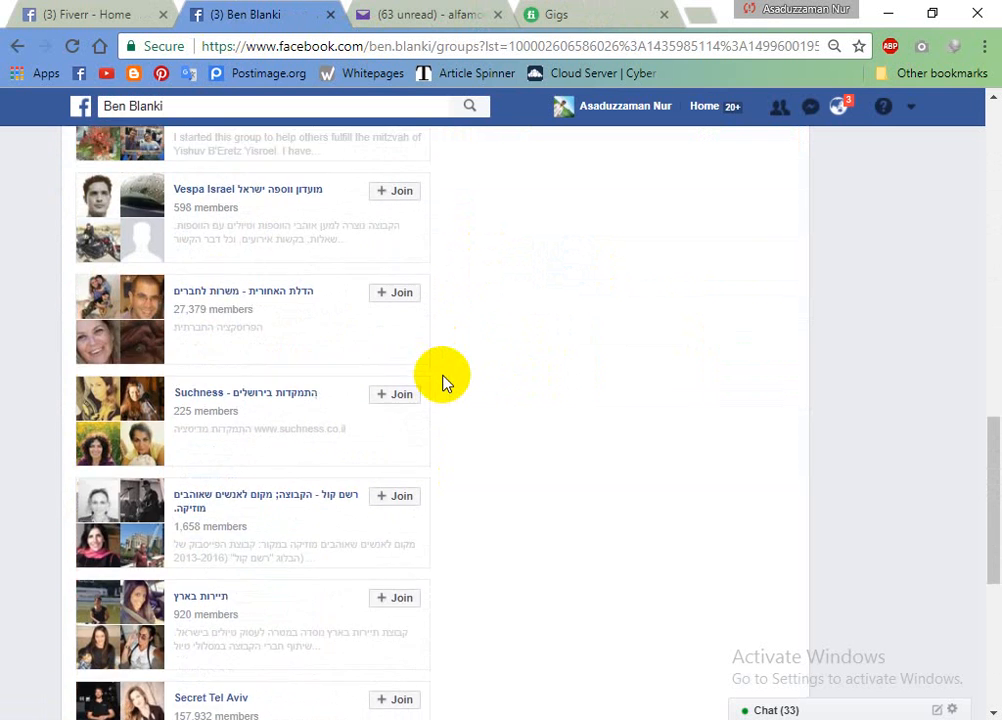
pyautogui.scroll(-2, 443, 380)
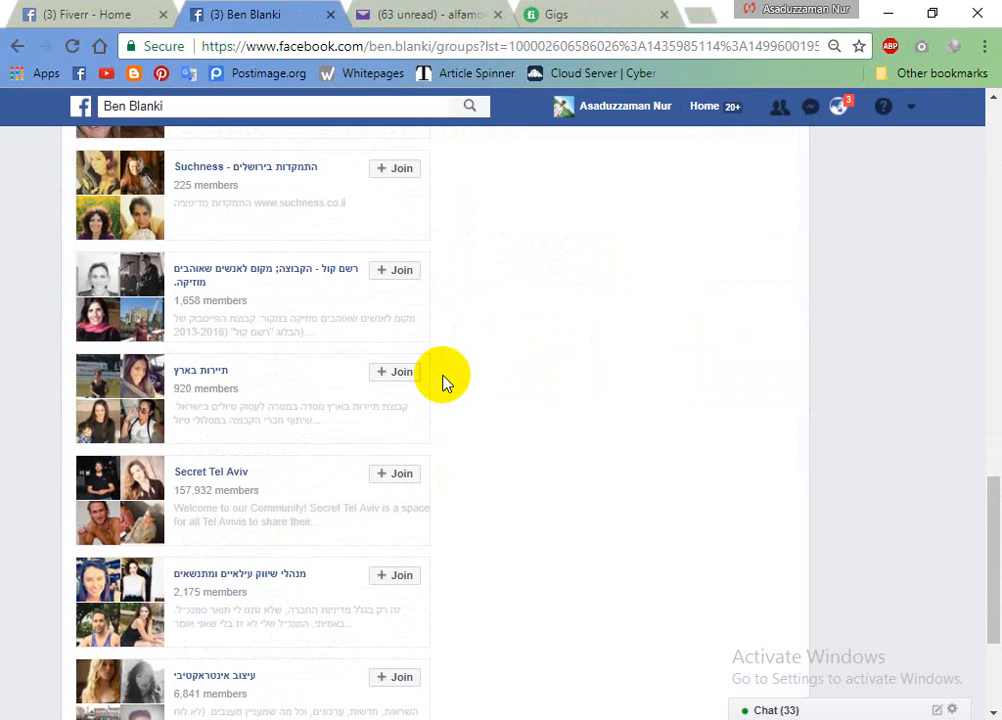
pyautogui.scroll(-3, 443, 380)
pyautogui.scroll(-2, 305, 380)
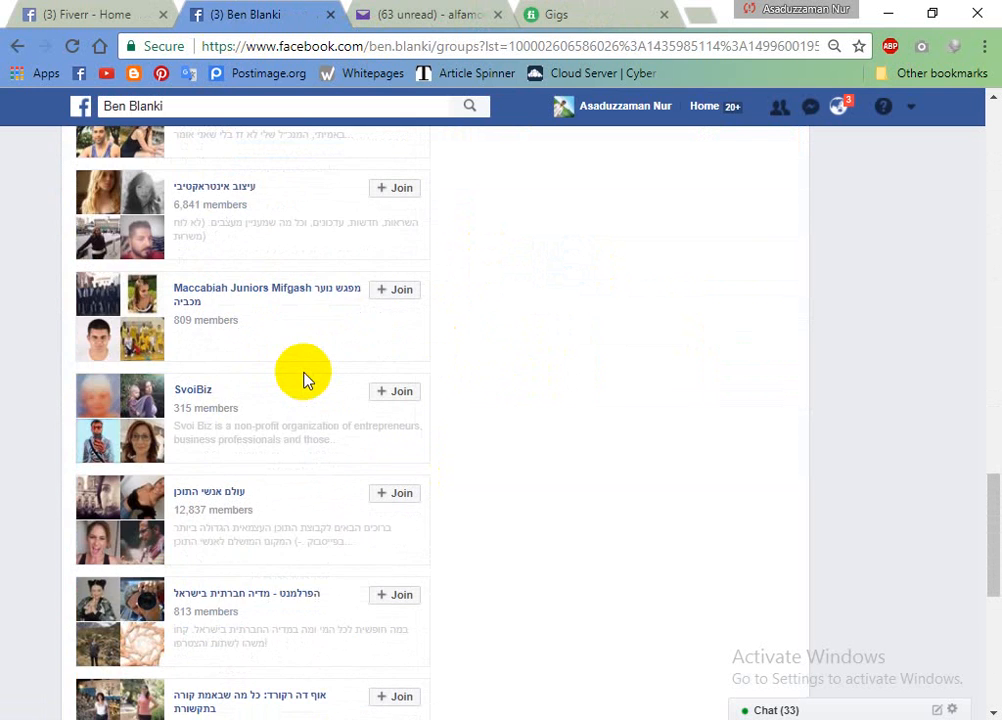
pyautogui.scroll(-4, 305, 380)
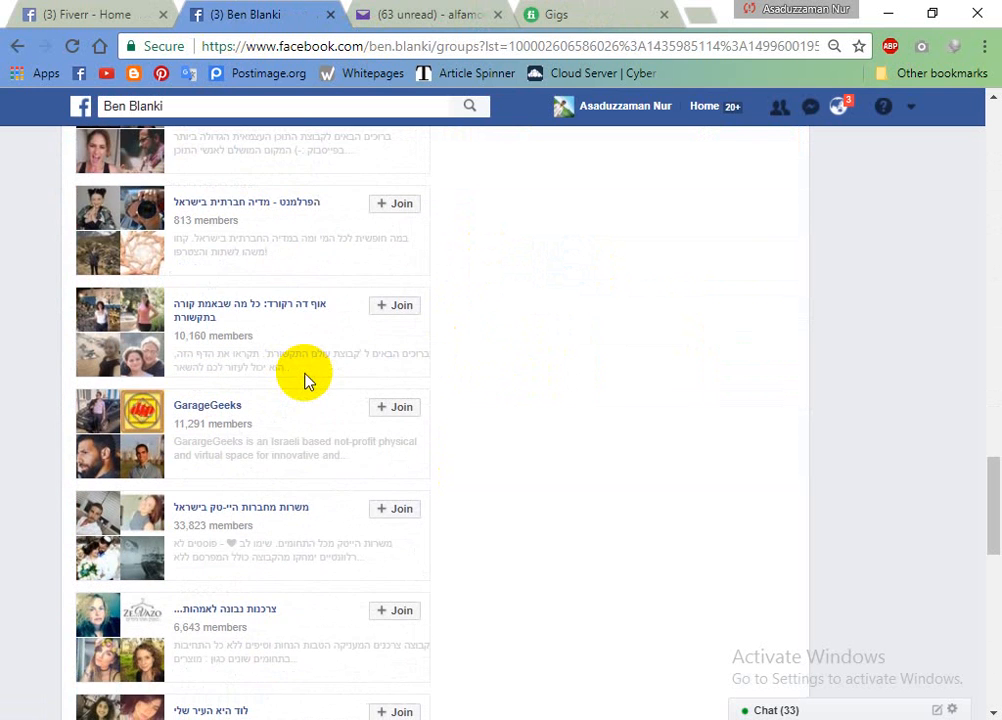
pyautogui.scroll(-1, 392, 397)
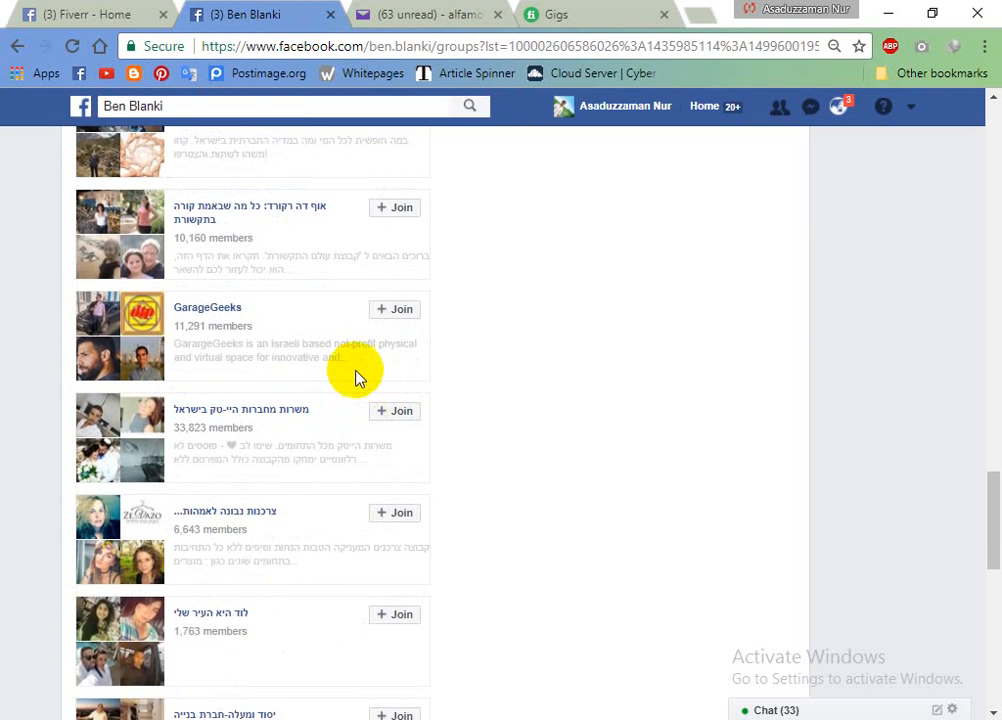
pyautogui.scroll(-2, 350, 385)
pyautogui.scroll(-7, 338, 395)
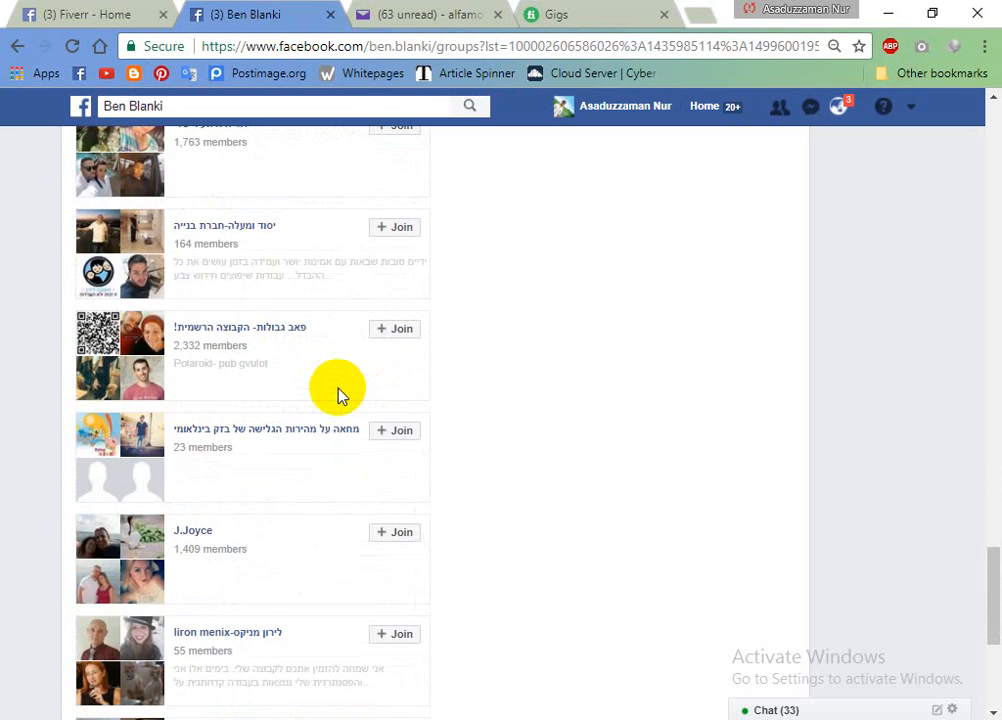
pyautogui.scroll(-7, 340, 390)
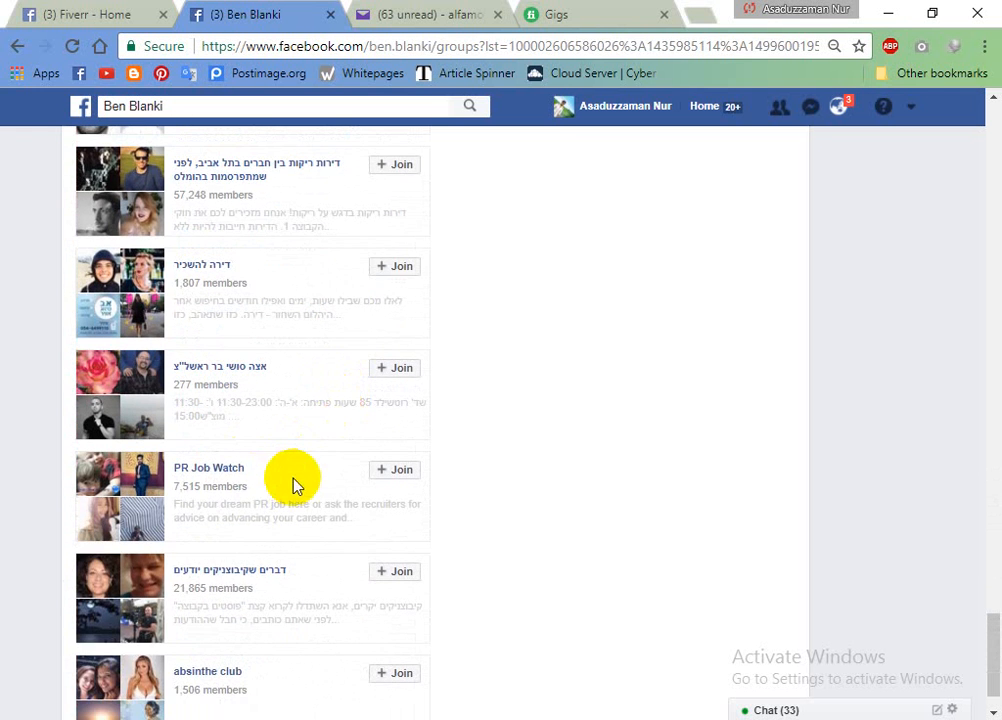
pyautogui.scroll(-1, 293, 483)
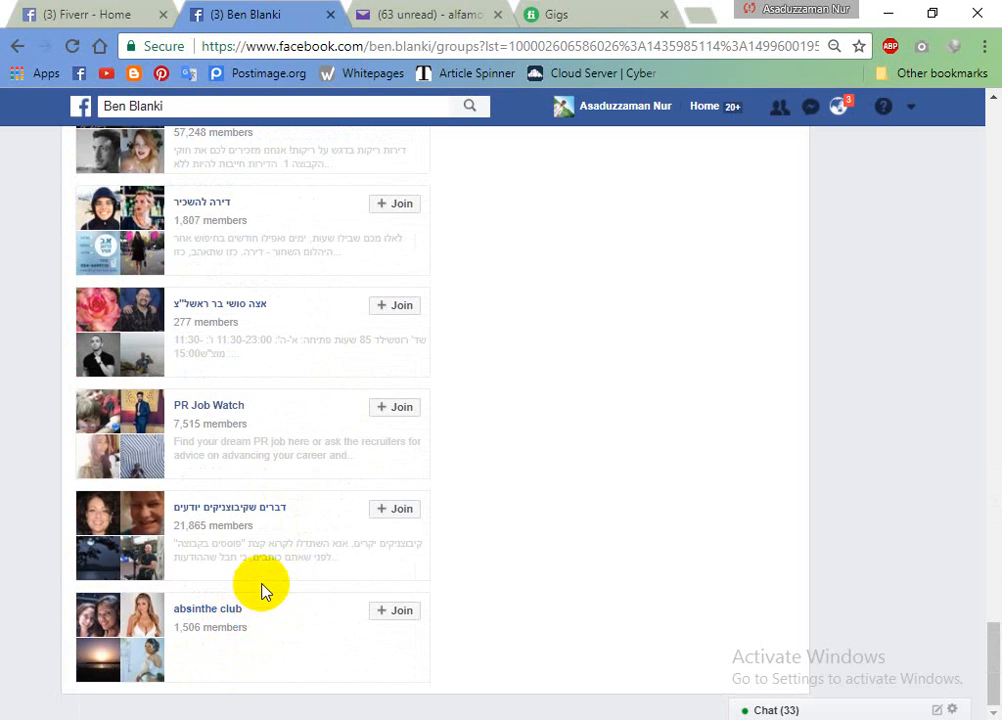
pyautogui.scroll(12, 262, 588)
pyautogui.scroll(15, 262, 405)
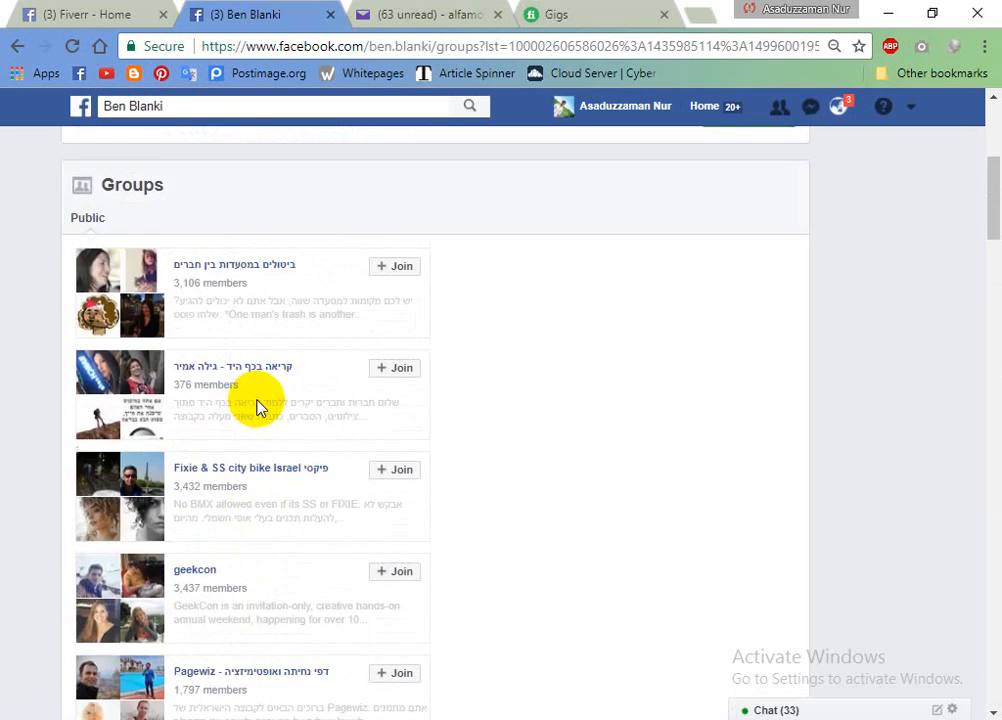
pyautogui.scroll(-5, 262, 409)
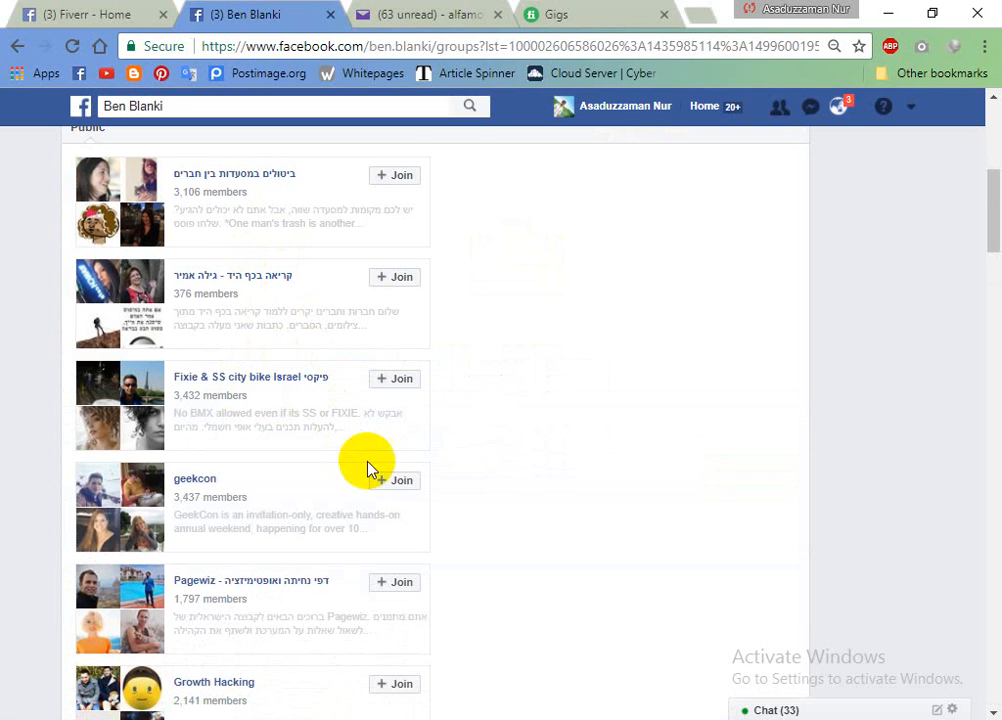
# Return to the Fiverr page and look through the rest of the loaded reactions list
pyautogui.click(100, 14)
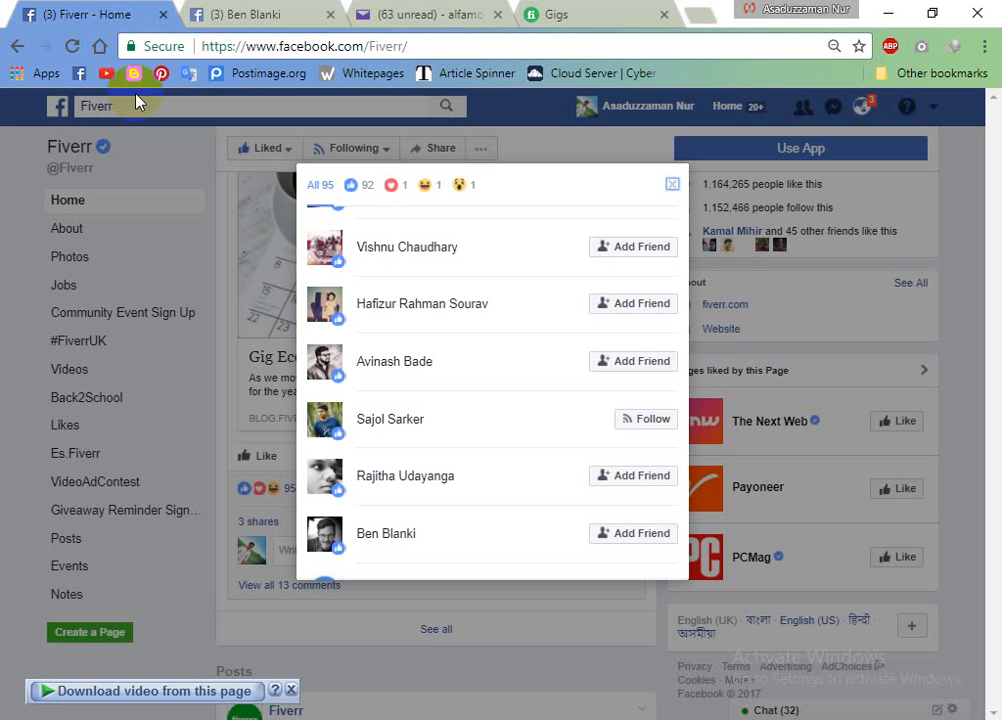
pyautogui.scroll(-2, 461, 365)
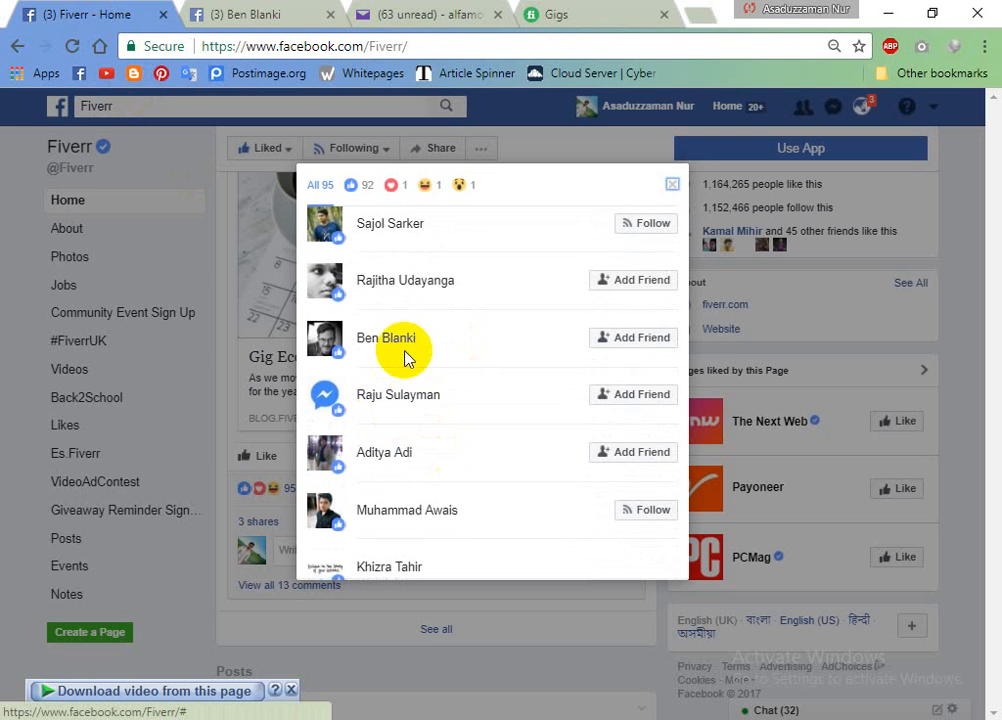
pyautogui.scroll(-5, 441, 447)
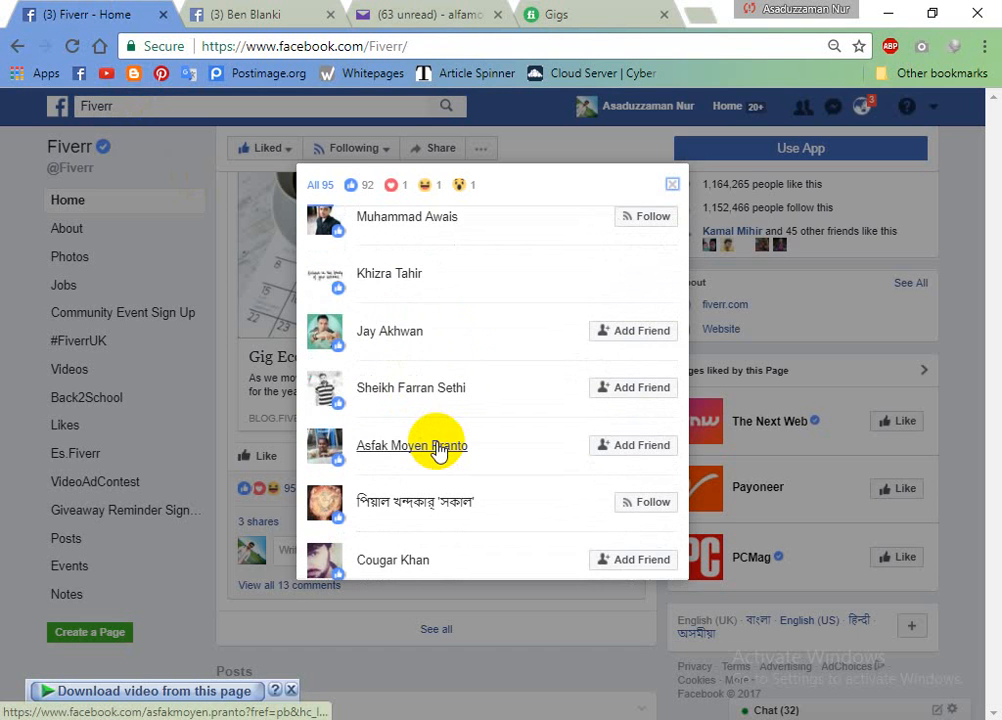
pyautogui.scroll(-3, 452, 405)
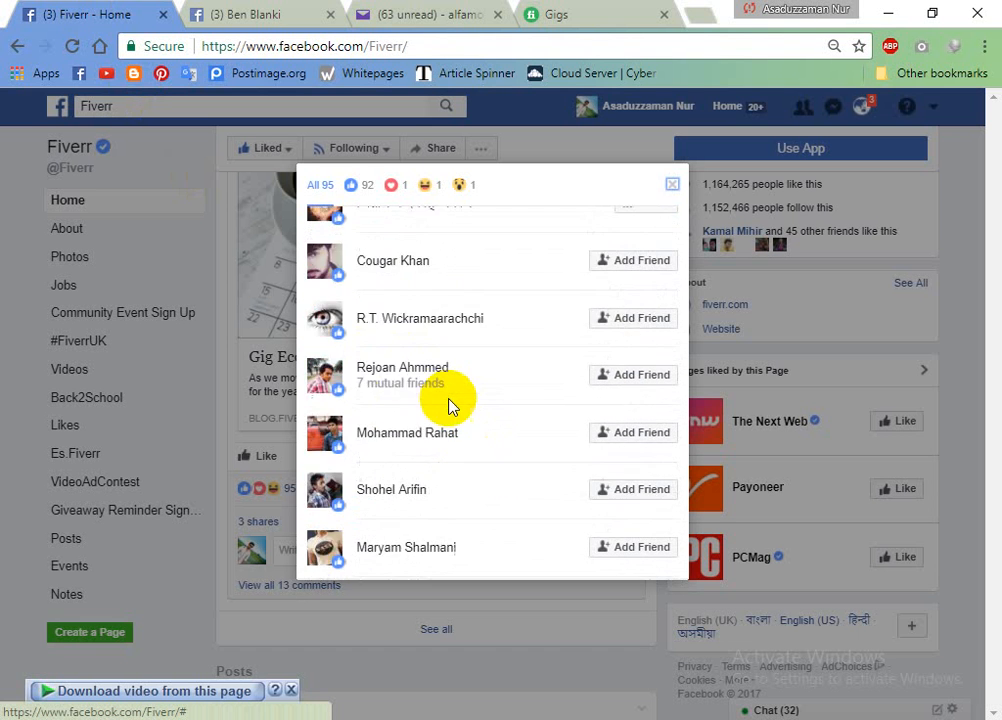
pyautogui.scroll(-4, 464, 425)
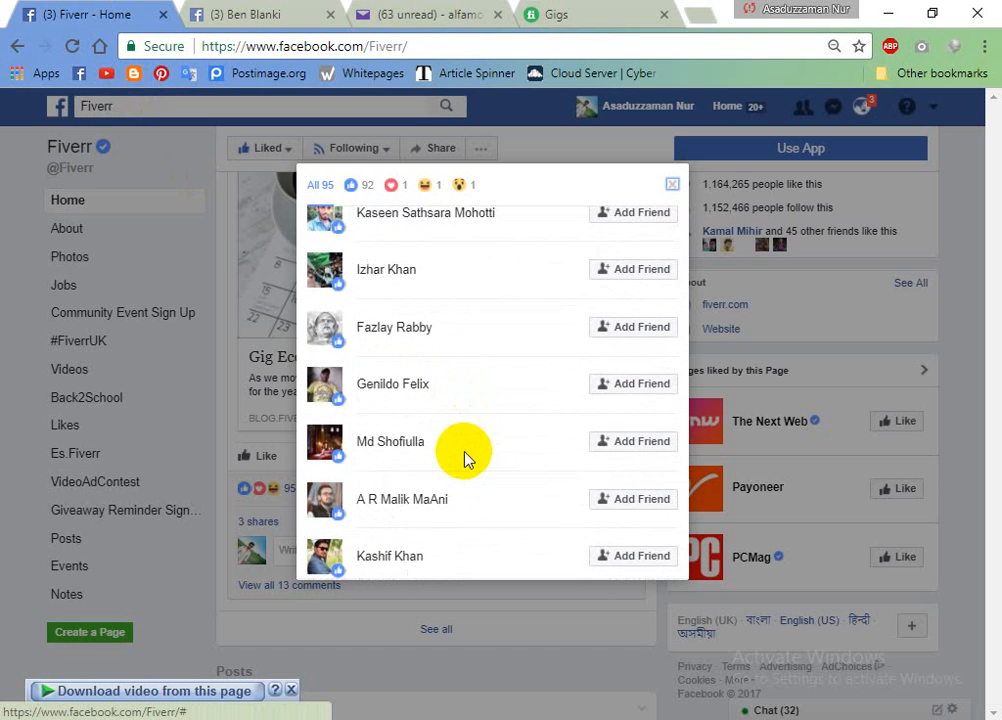
pyautogui.scroll(-2, 464, 457)
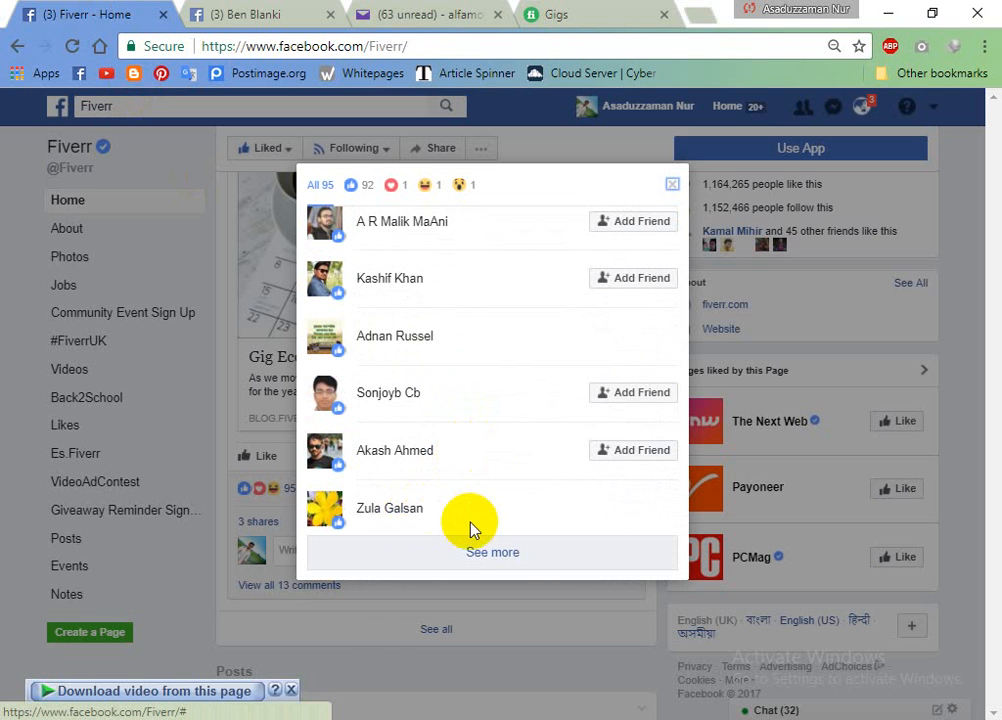
# Close the reactions list and find the "Building a business?" video post further down the Fiverr page
pyautogui.click(428, 650)
pyautogui.scroll(-1, 410, 590)
pyautogui.scroll(-5, 404, 560)
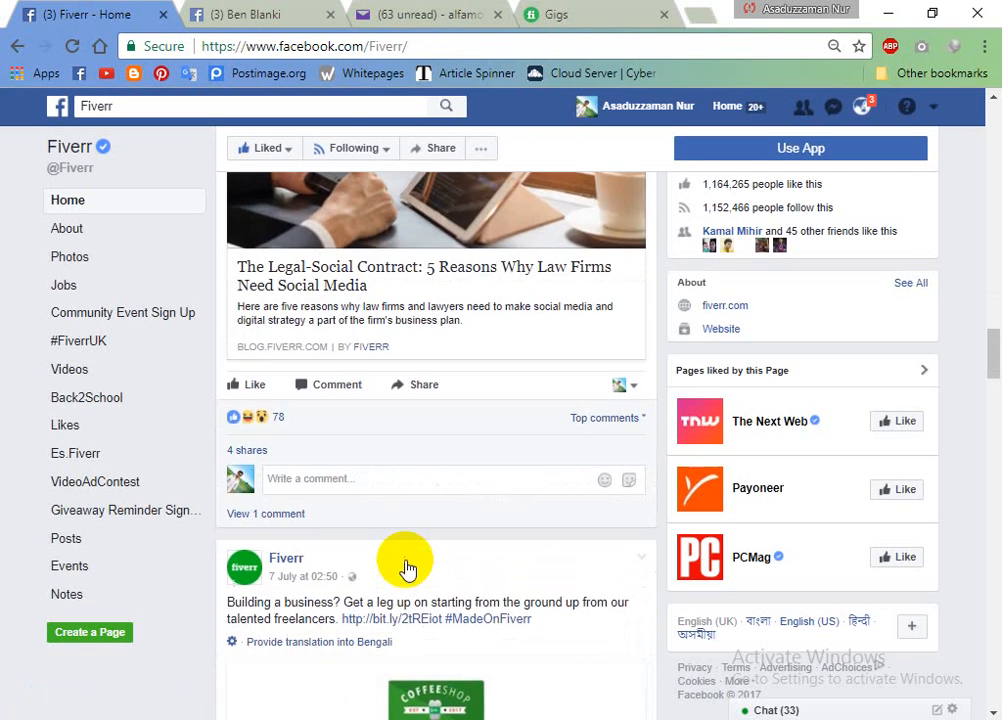
pyautogui.scroll(-3, 420, 540)
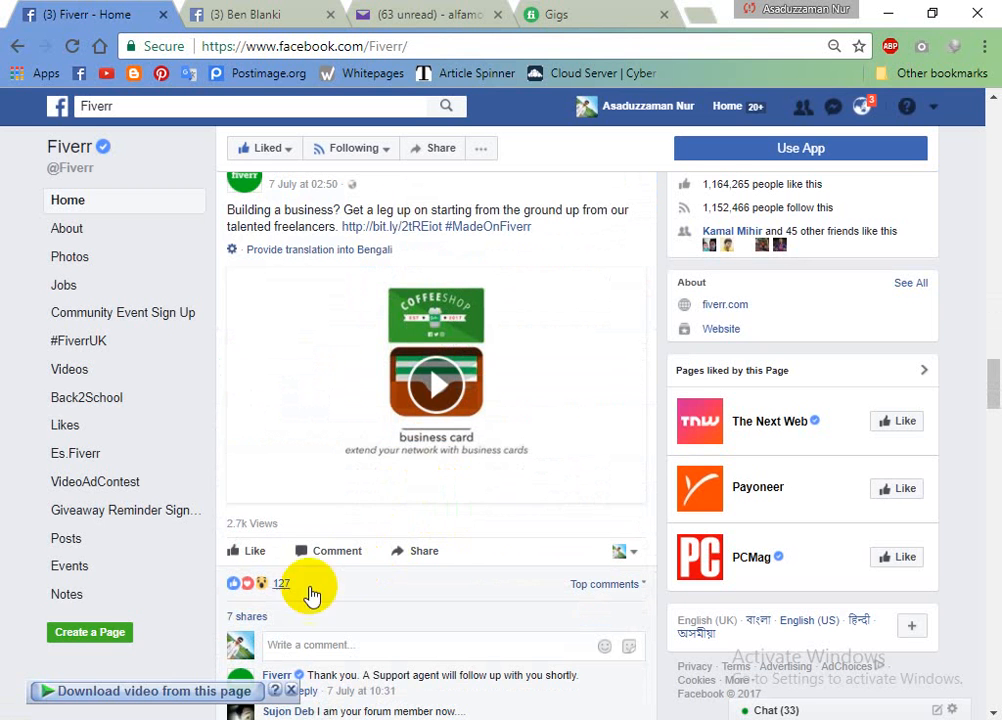
# Open the full reactions list of the "Building a business?" post and open the reactor with the black-and-white portrait and Taxee cover in a new tab
pyautogui.click(284, 585)
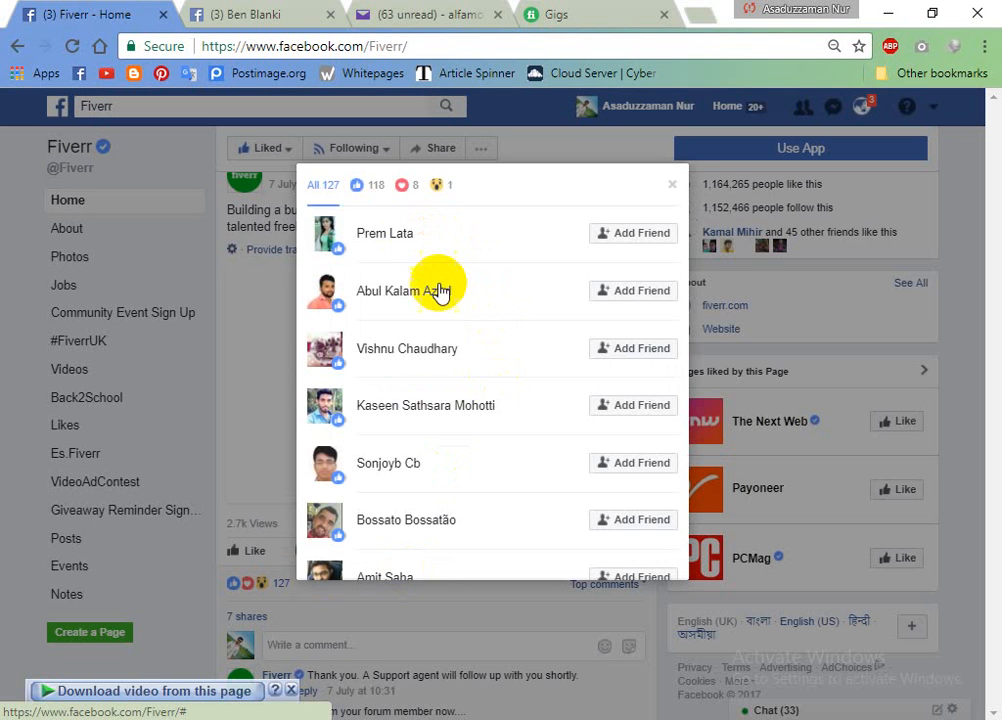
pyautogui.scroll(-2, 450, 310)
pyautogui.scroll(-2, 460, 398)
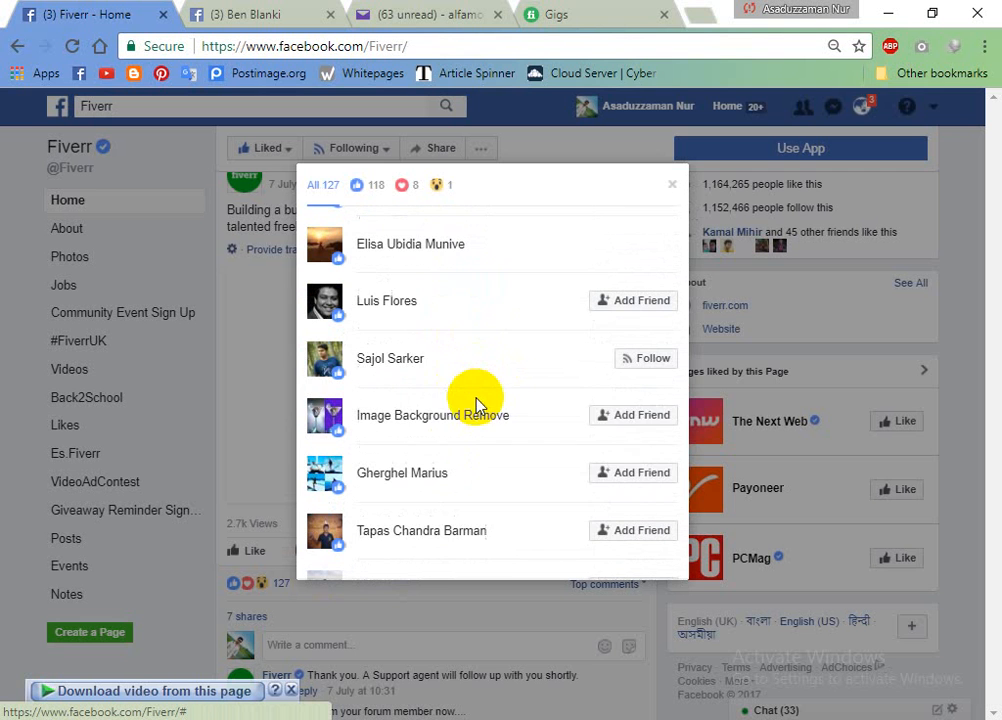
pyautogui.rightClick(403, 311)
pyautogui.click(490, 322)
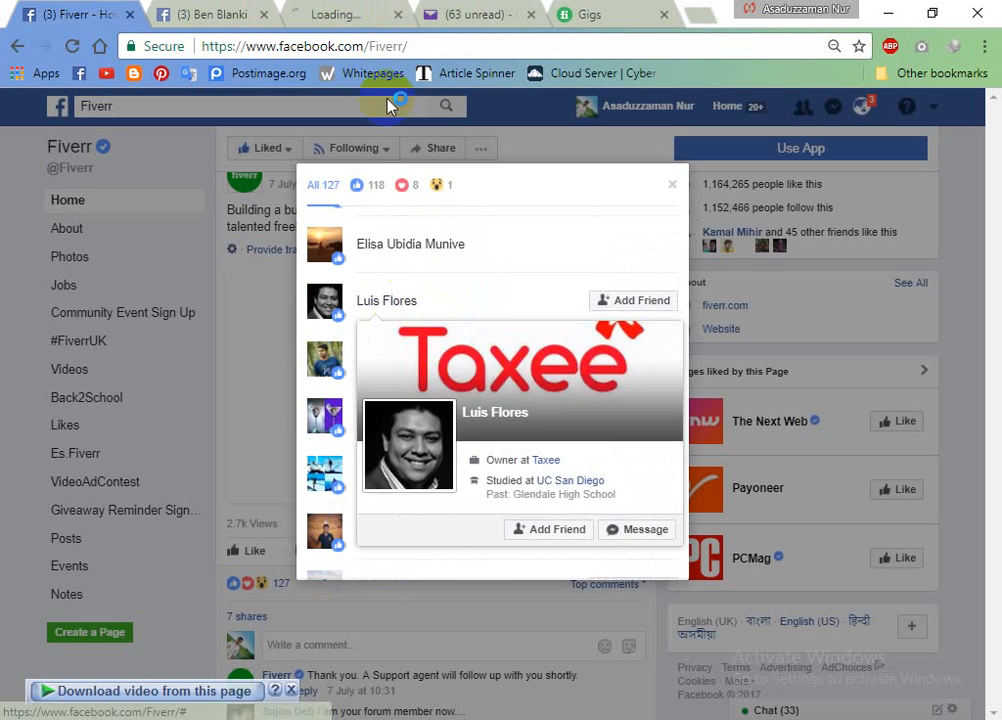
# Switch to the newly opened profile with the Taxee cover and view its Groups section
pyautogui.click(218, 16)
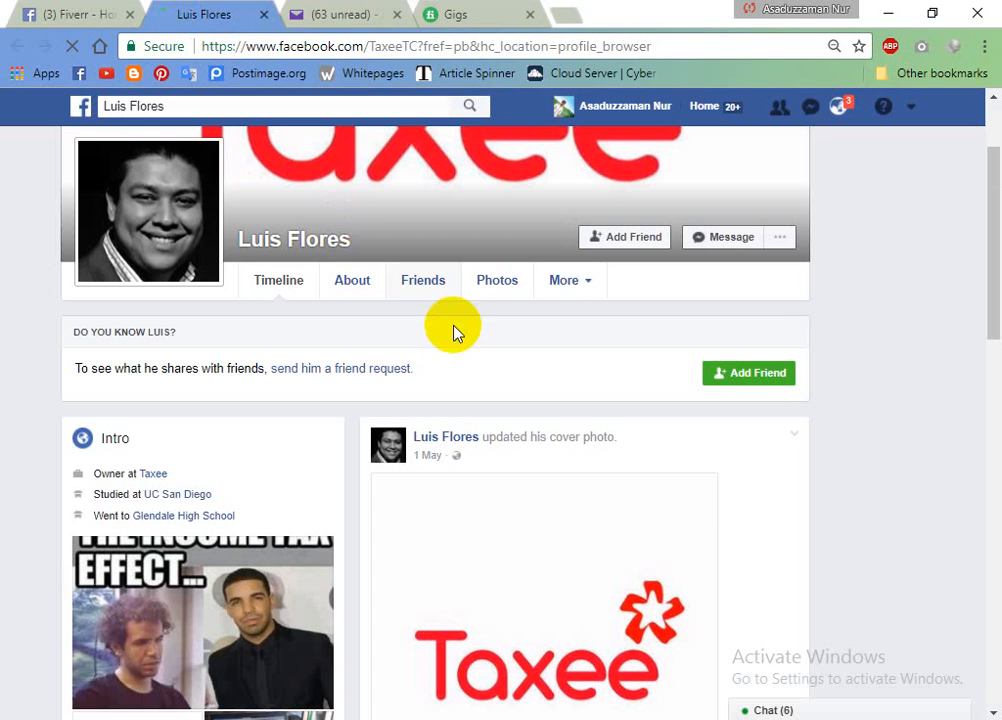
pyautogui.click(568, 283)
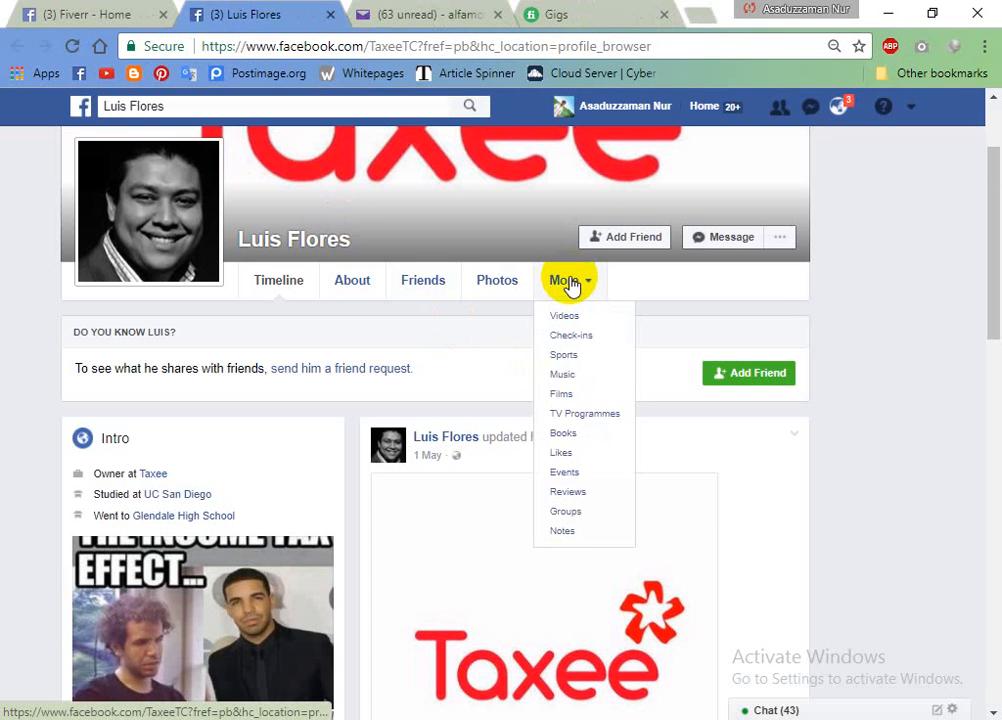
pyautogui.click(567, 511)
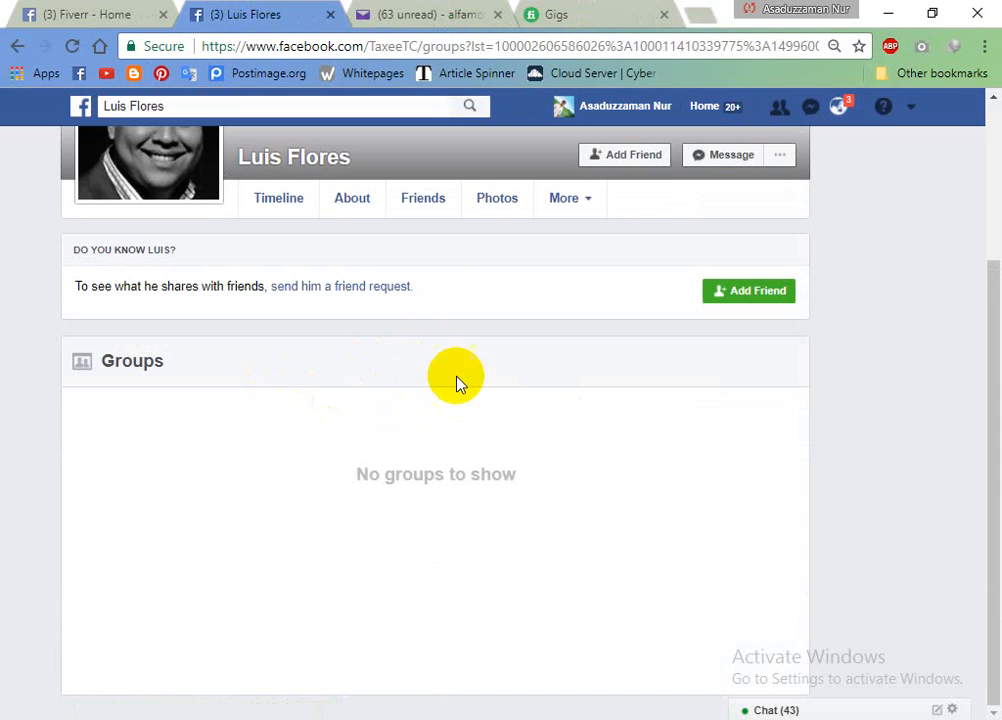
pyautogui.click(53, 10)
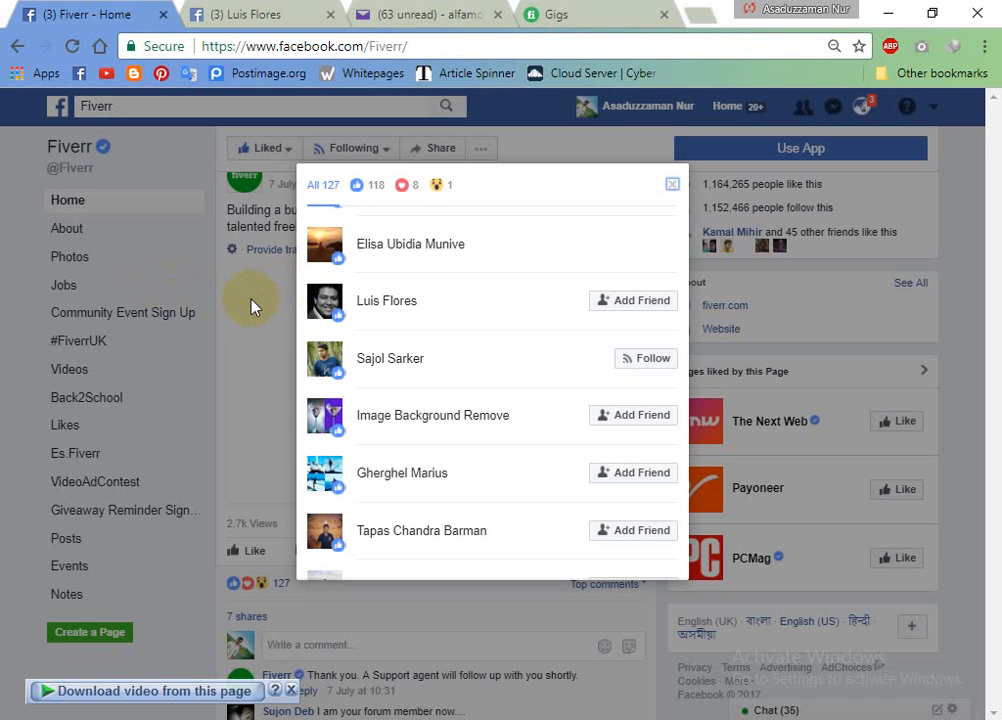
pyautogui.click(262, 14)
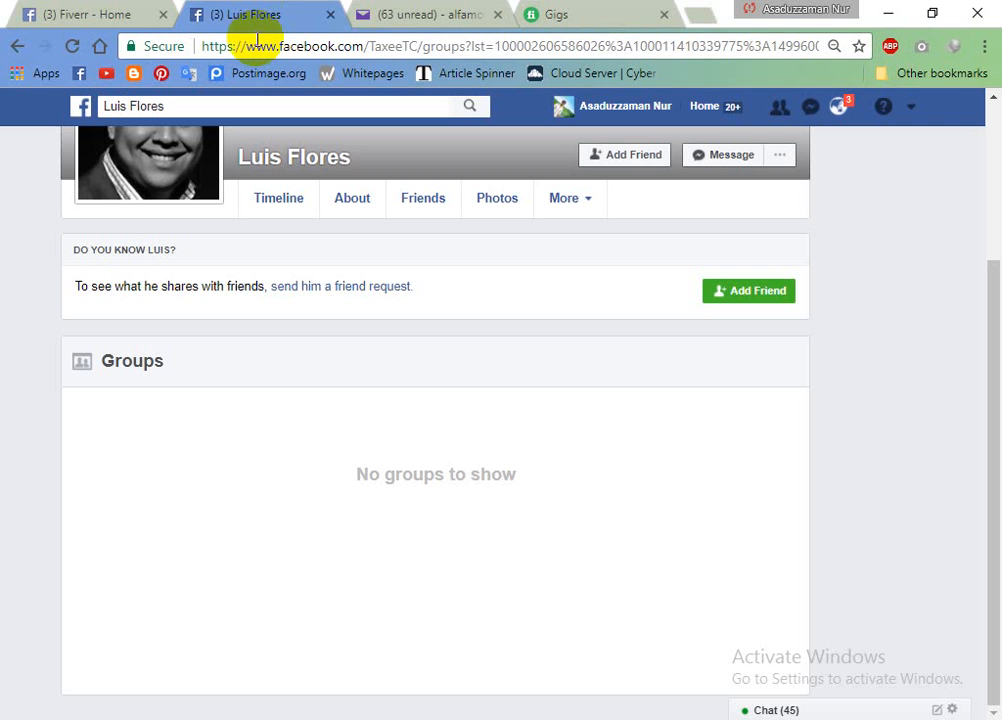
pyautogui.click(448, 13)
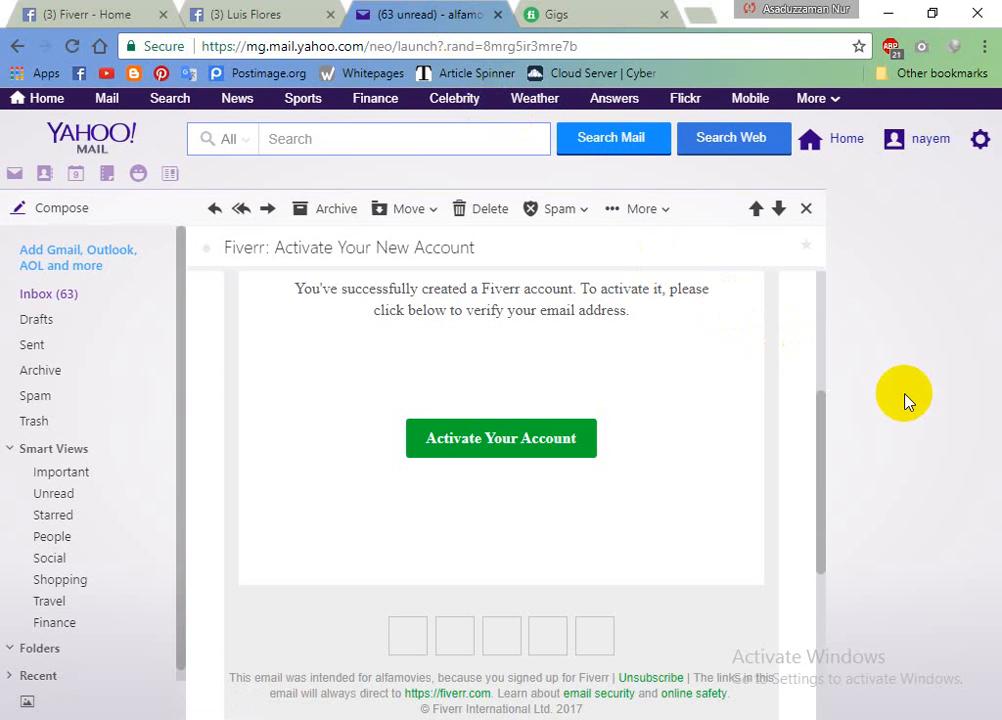
# Return to the Facebook profile with the Taxee cover and search Facebook for #marketing
pyautogui.click(228, 13)
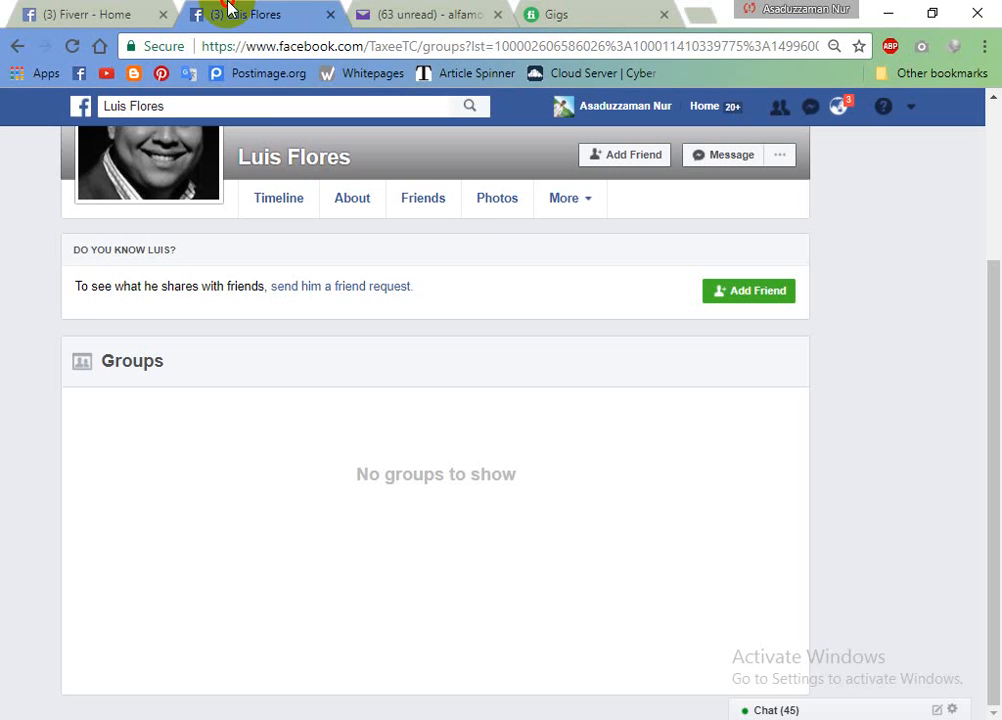
pyautogui.click(257, 100)
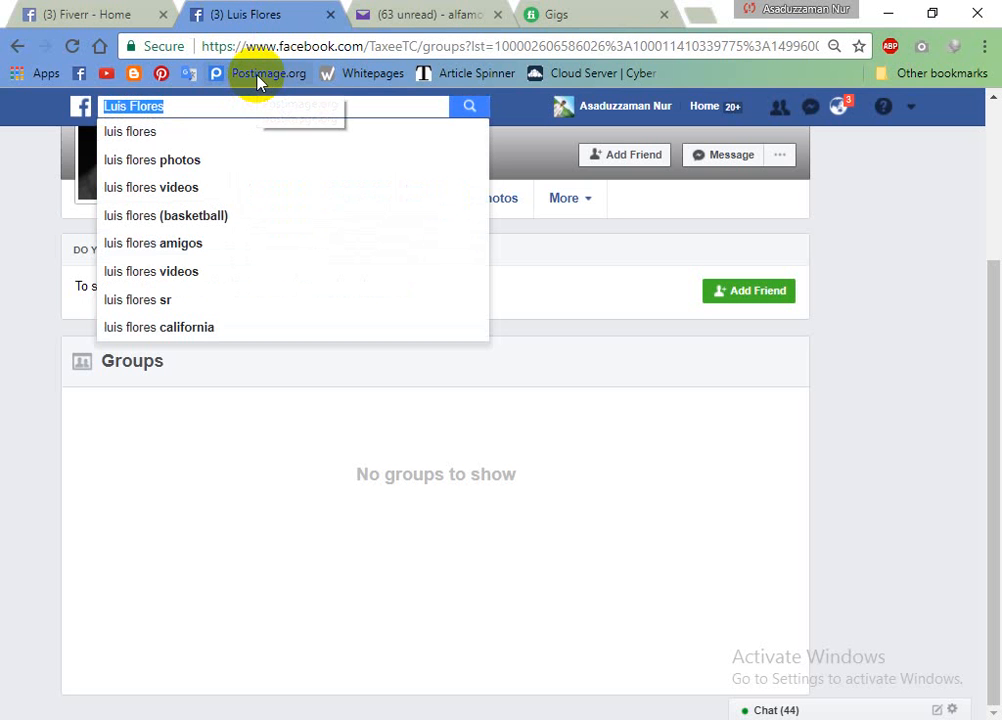
pyautogui.write('#marketing')
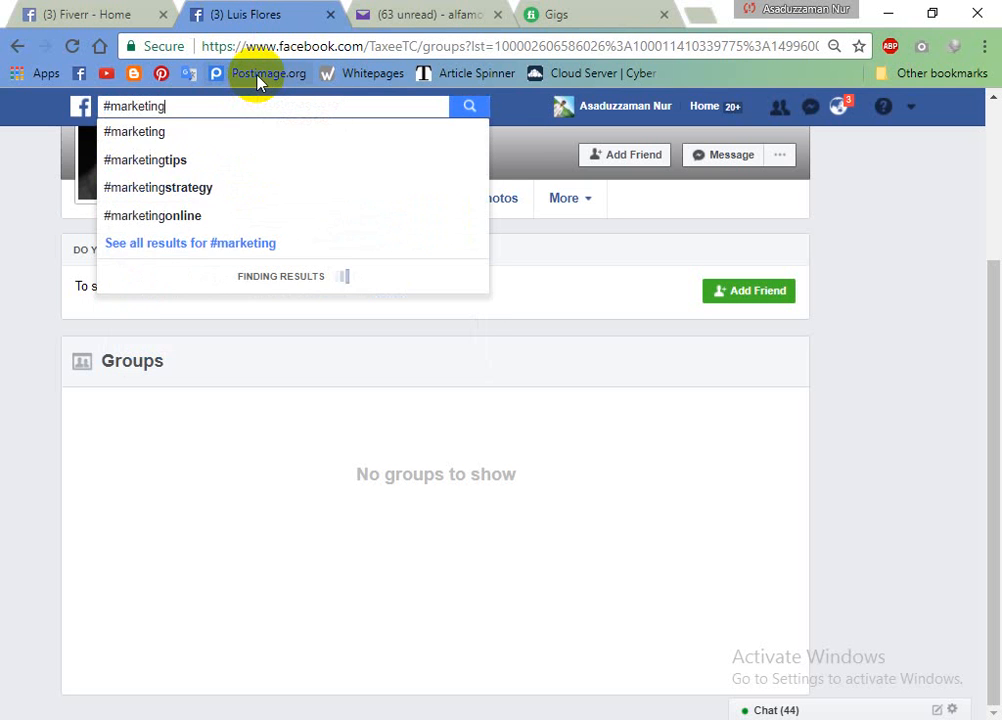
pyautogui.press('Return')
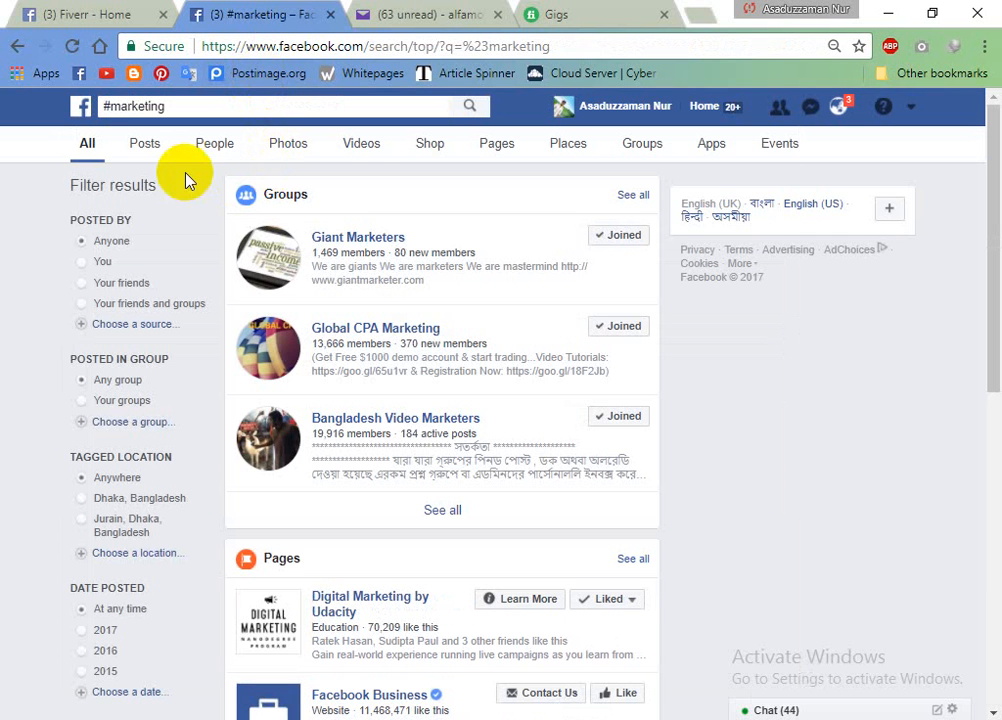
# Look through the groups and pages in the #marketing results and preview the Global CPA Marketing group
pyautogui.click(153, 156)
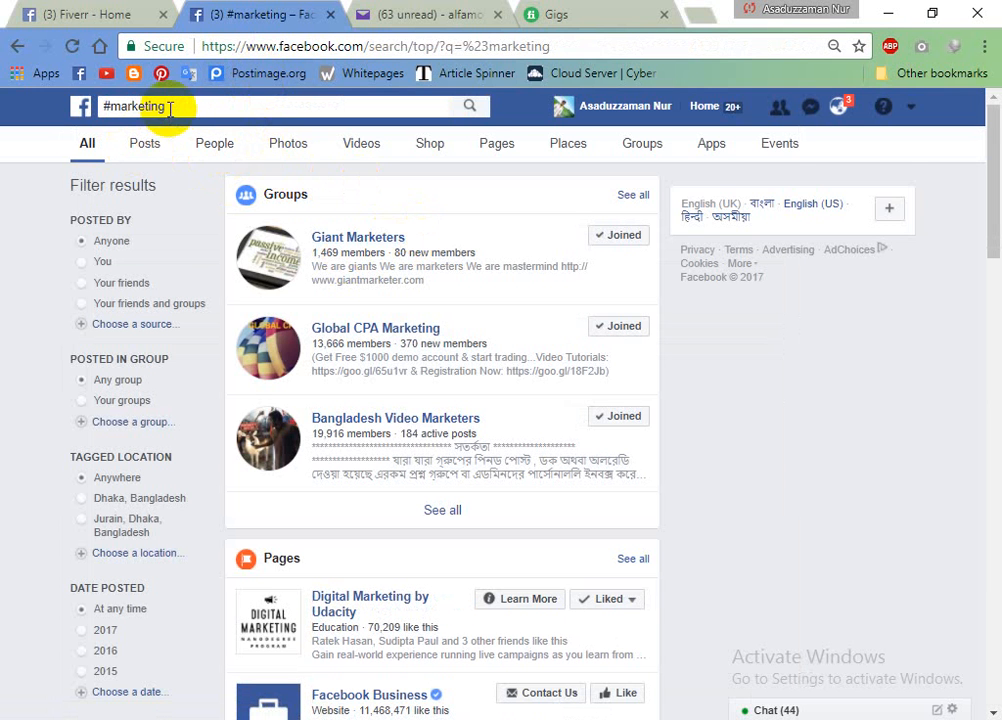
pyautogui.scroll(-1, 350, 225)
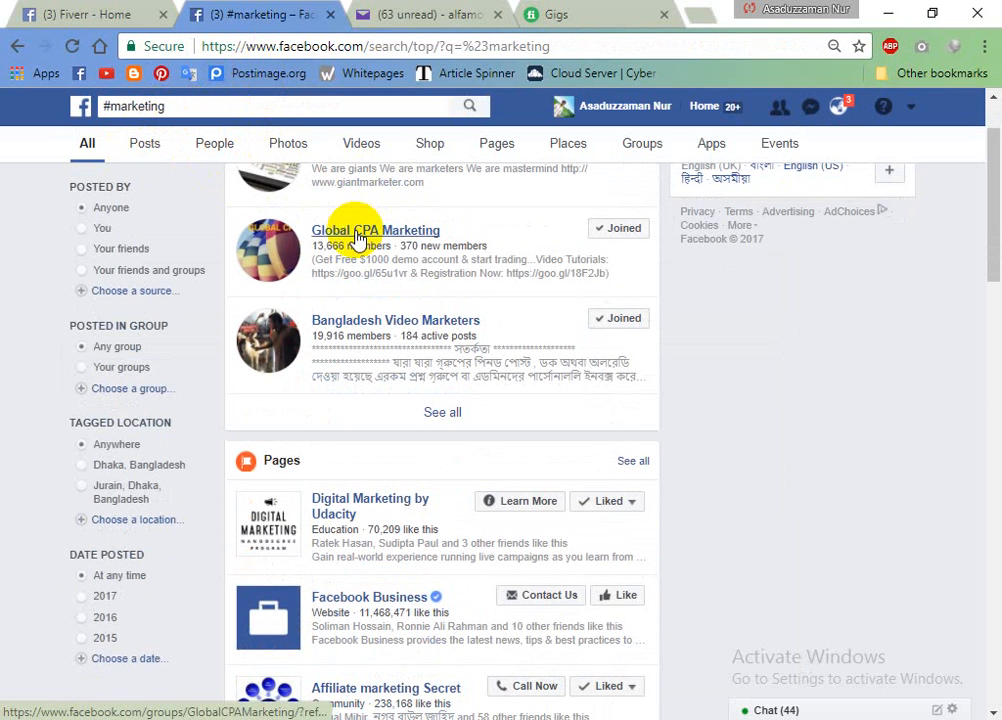
pyautogui.moveTo(357, 238)
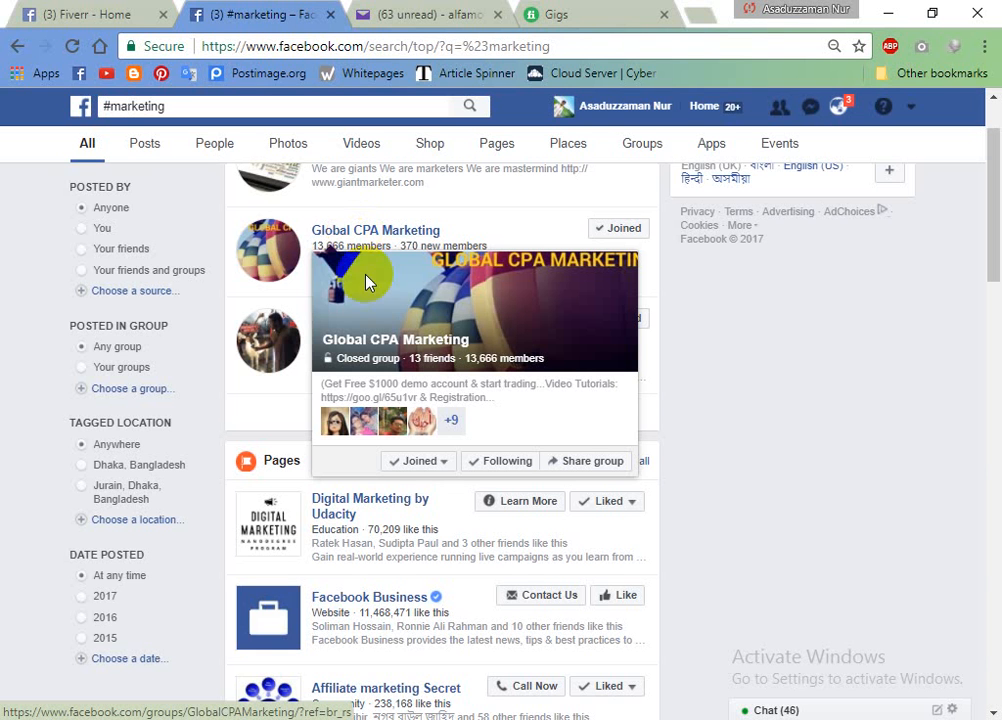
pyautogui.click(815, 719)
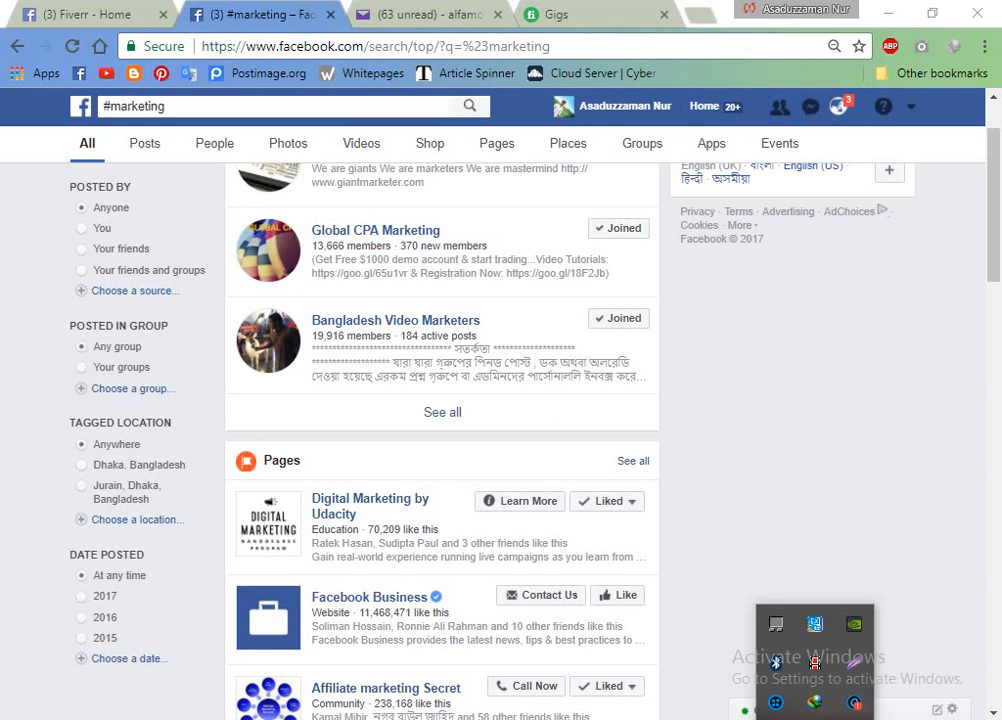